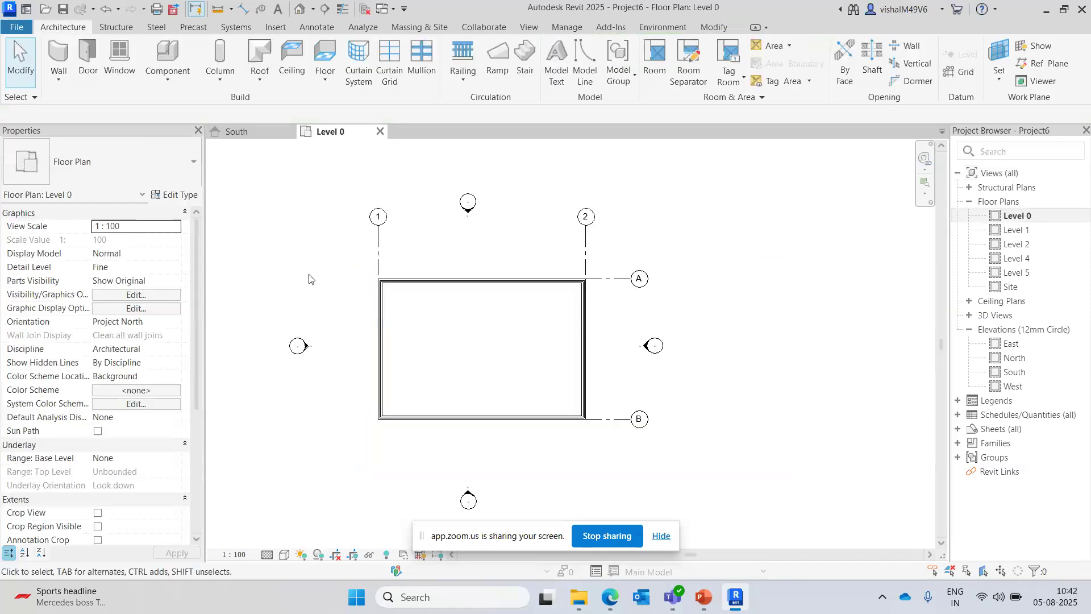
- Duplicate the type of the wall along grid A as a new wall type named 9" Brick Wall
middle_click_drag(510, 391, 515, 357)
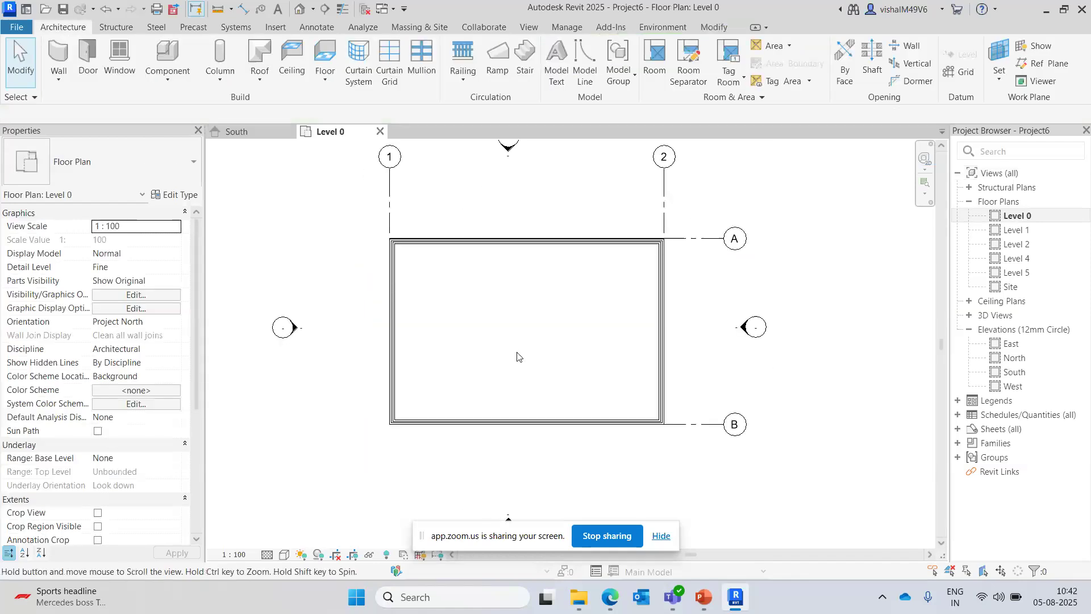
left_click(460, 247)
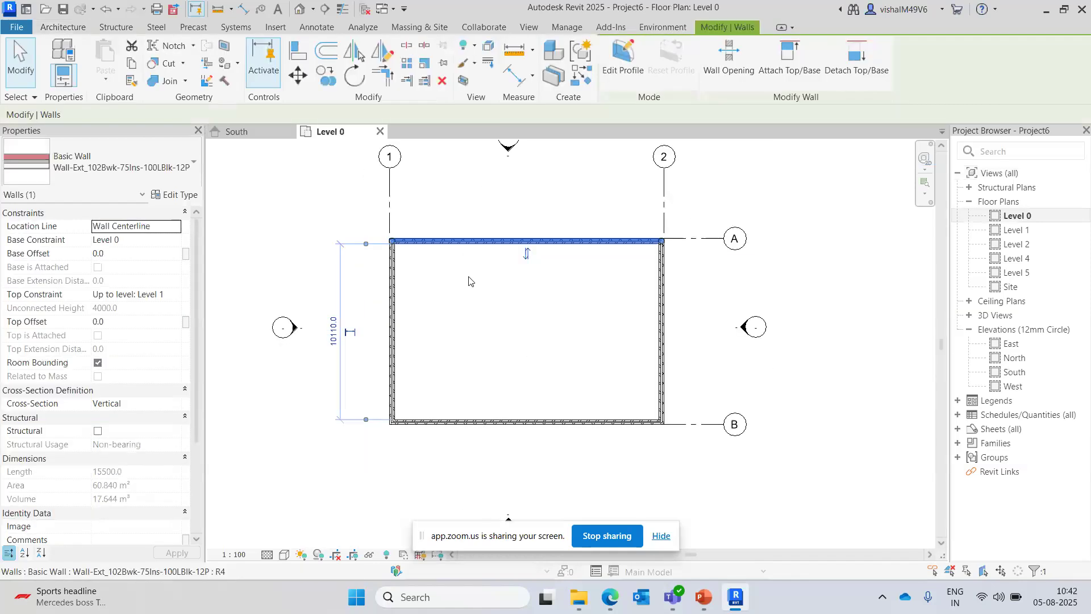
middle_click_drag(470, 285, 455, 263)
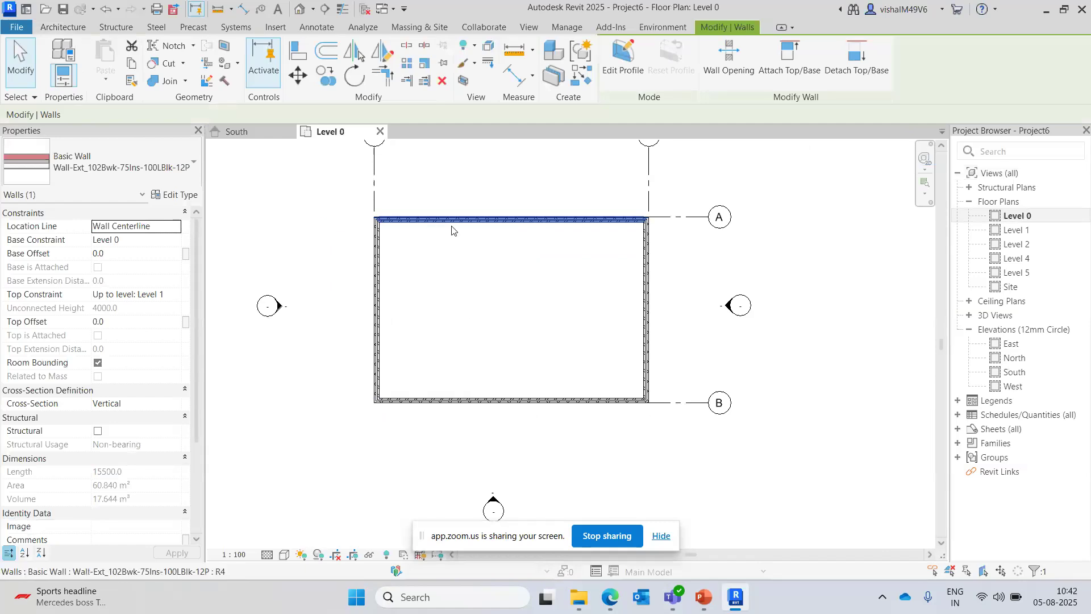
middle_click_drag(477, 321, 455, 302)
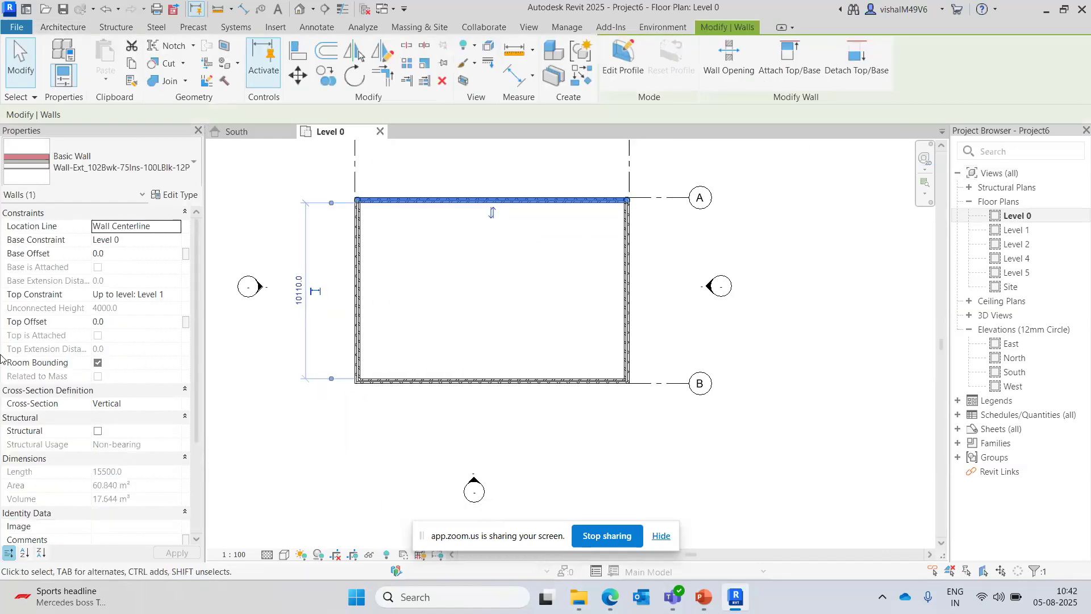
left_click(171, 195)
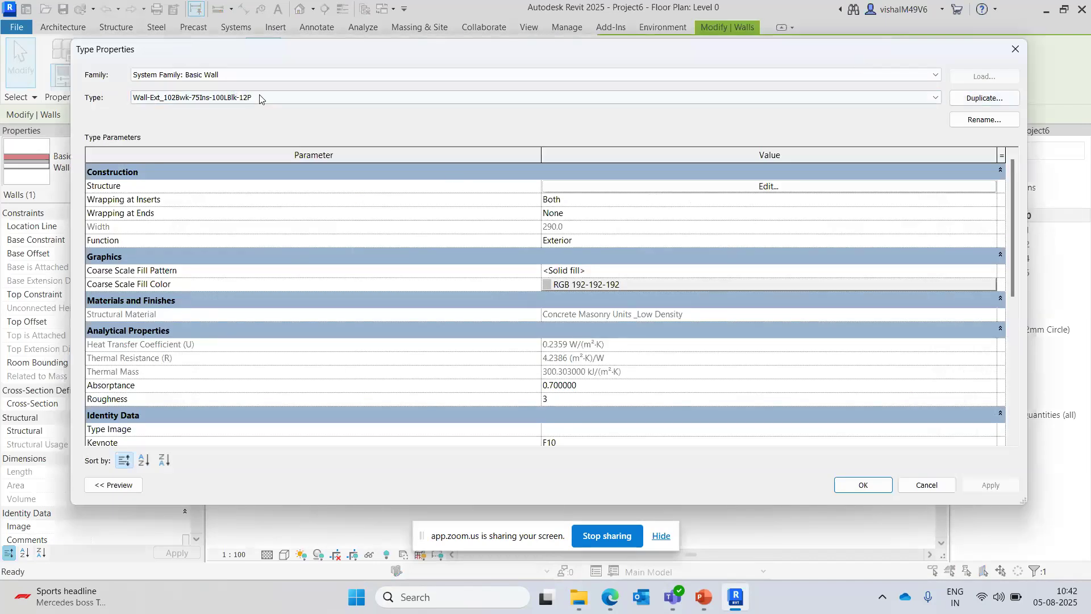
left_click_drag(298, 47, 232, 442)
left_click_drag(398, 447, 415, 81)
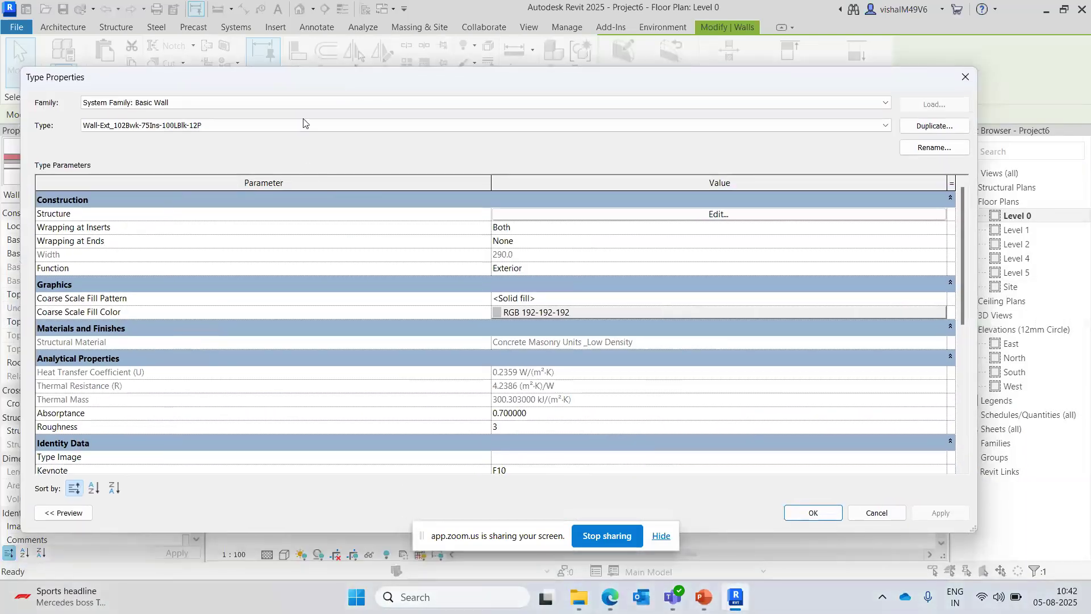
left_click(936, 128)
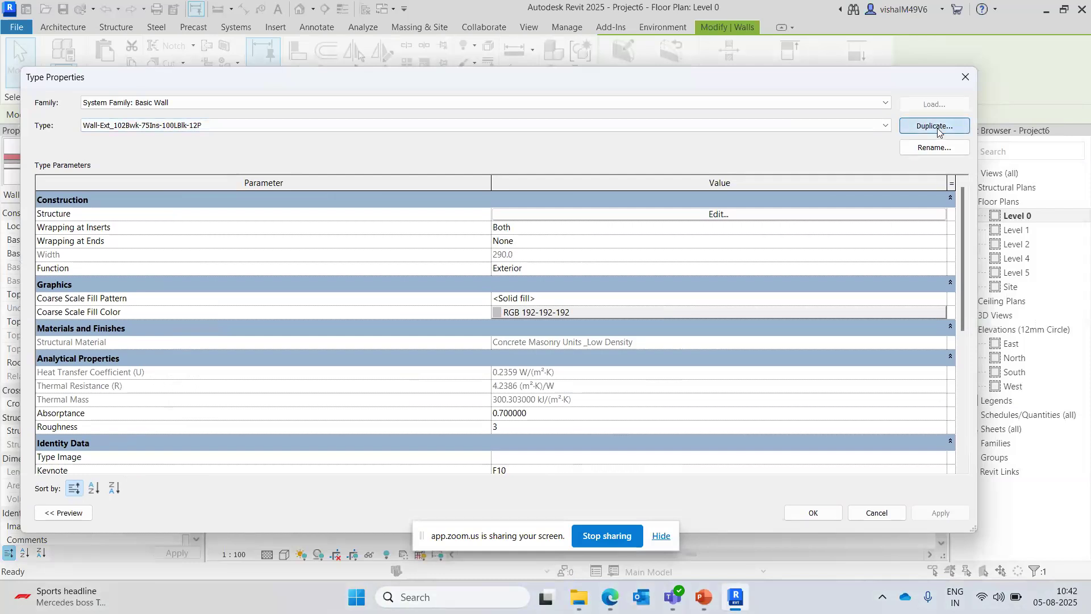
type("9\" Brick Wall")
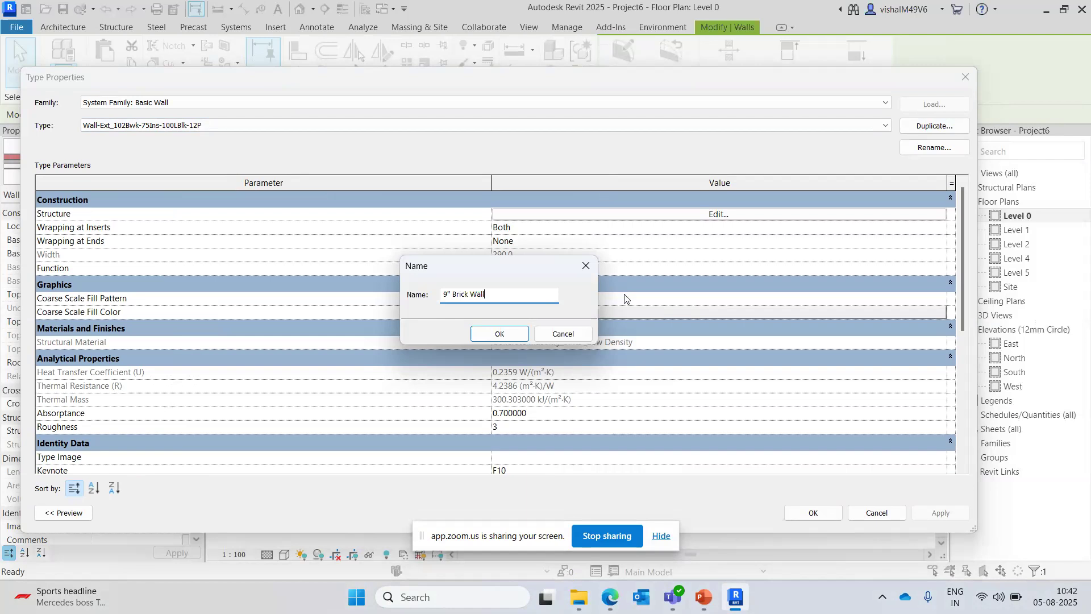
left_click(499, 333)
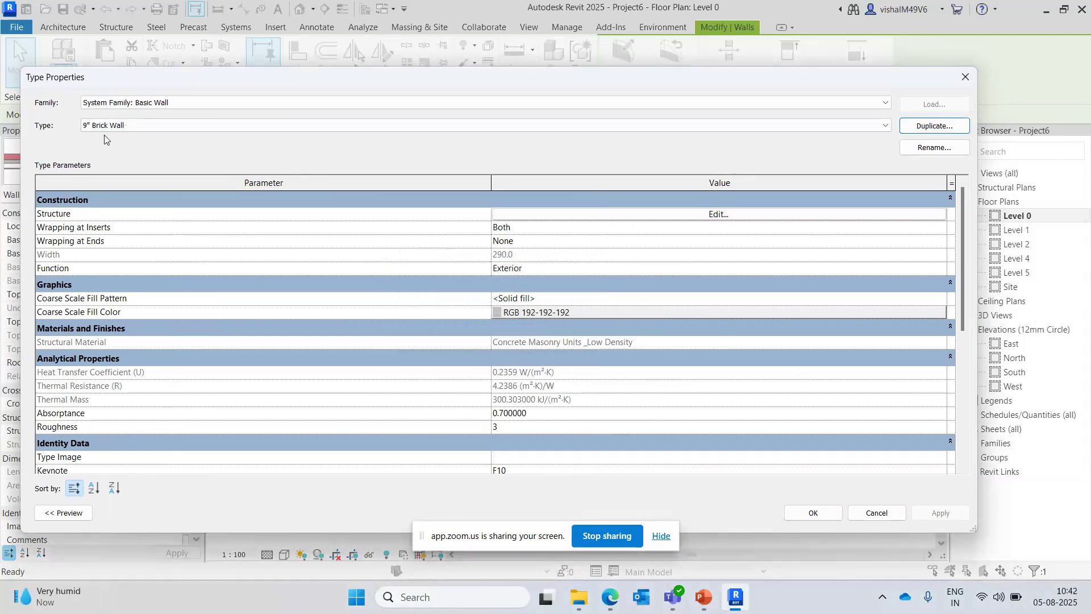
- Open the layer structure of the 9" Brick Wall type and show its floor plan preview
left_click(614, 214)
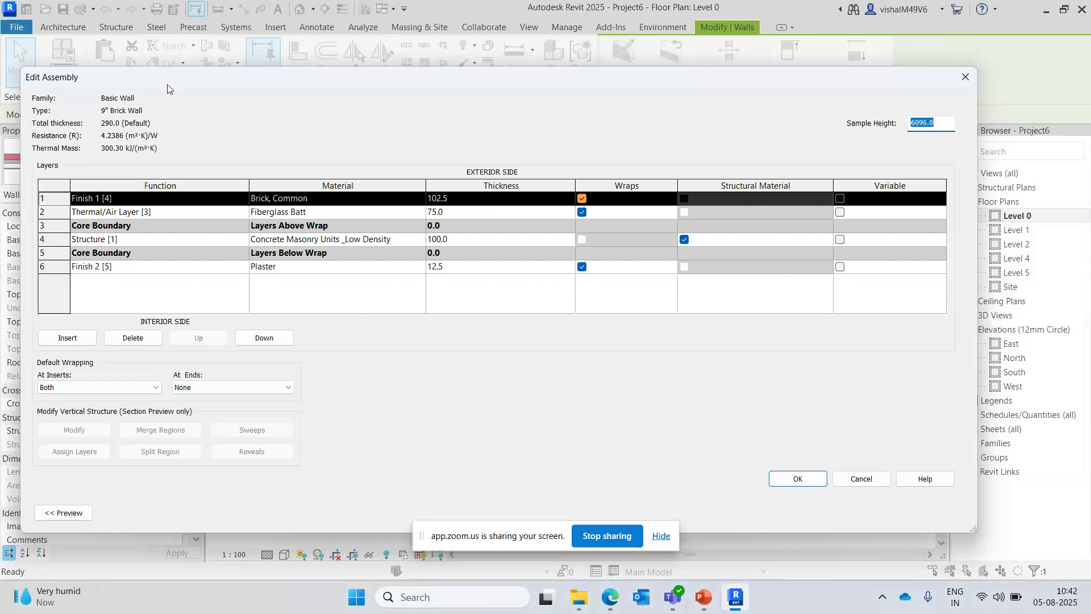
left_click_drag(964, 196, 505, 169)
left_click_drag(255, 83, 622, 39)
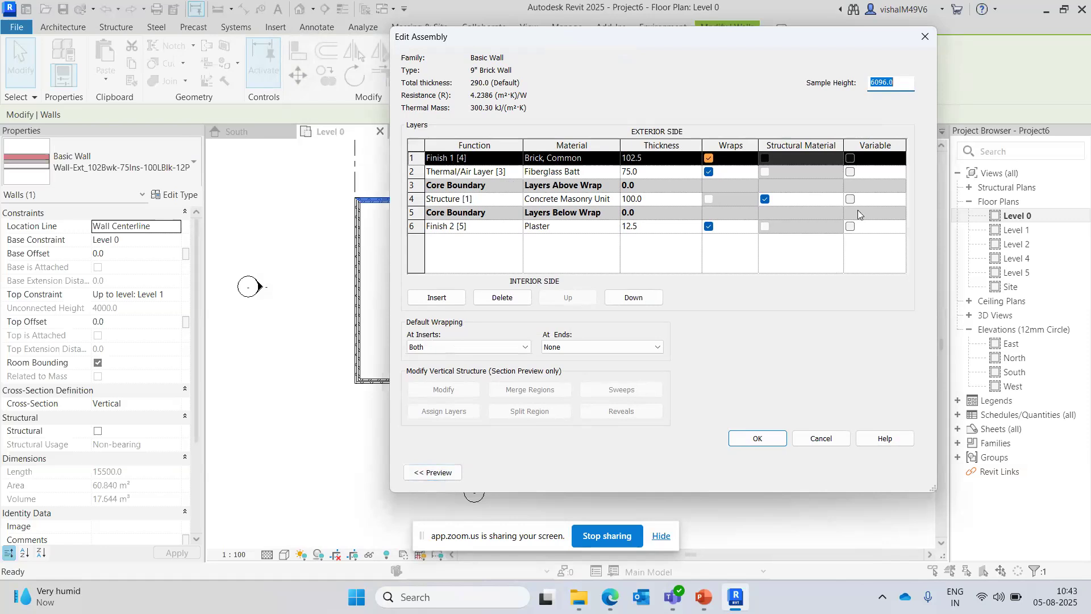
left_click(433, 472)
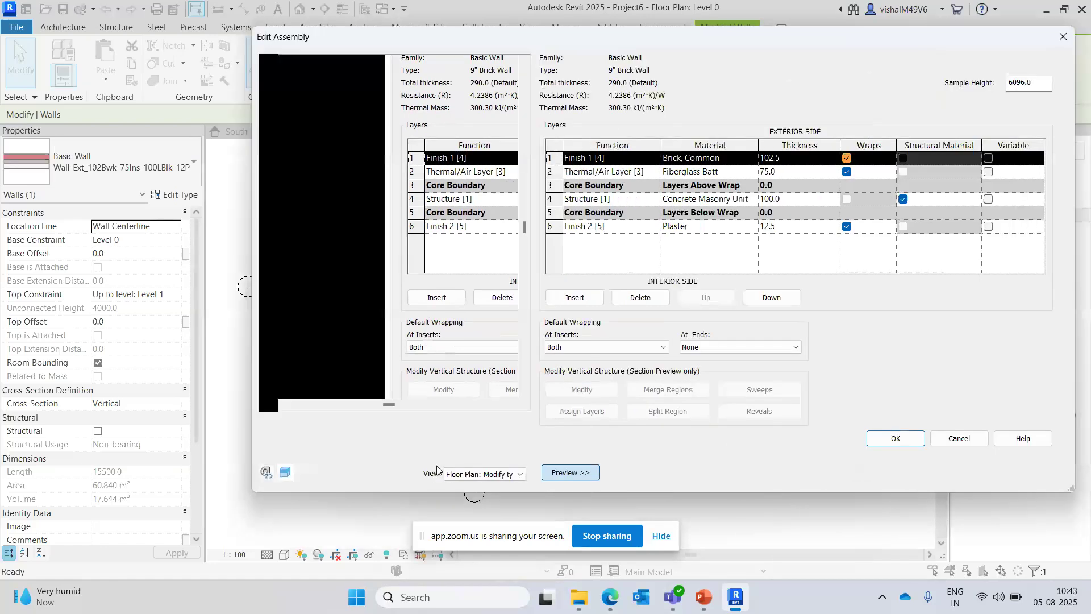
left_click_drag(584, 36, 454, 40)
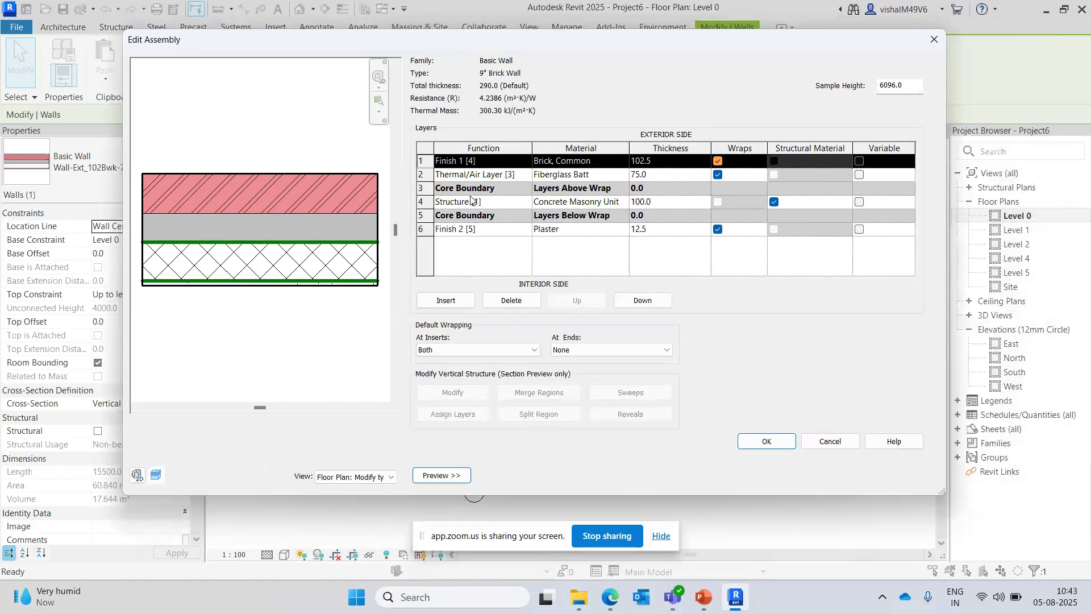
- Set the Structure layer's material to Brick, Common and its thickness to 230 mm
left_click(585, 203)
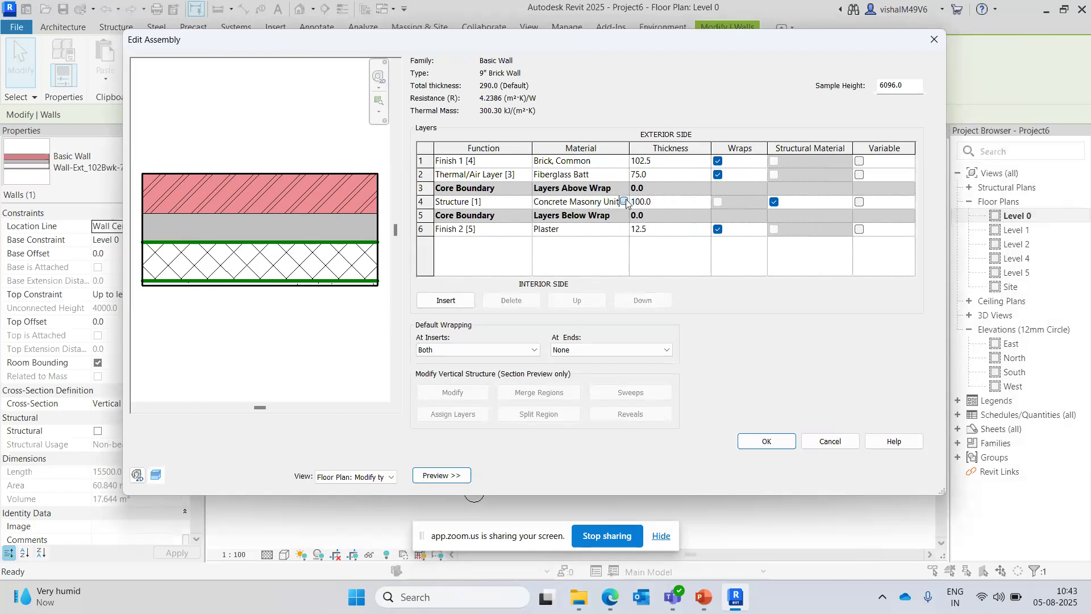
left_click(624, 202)
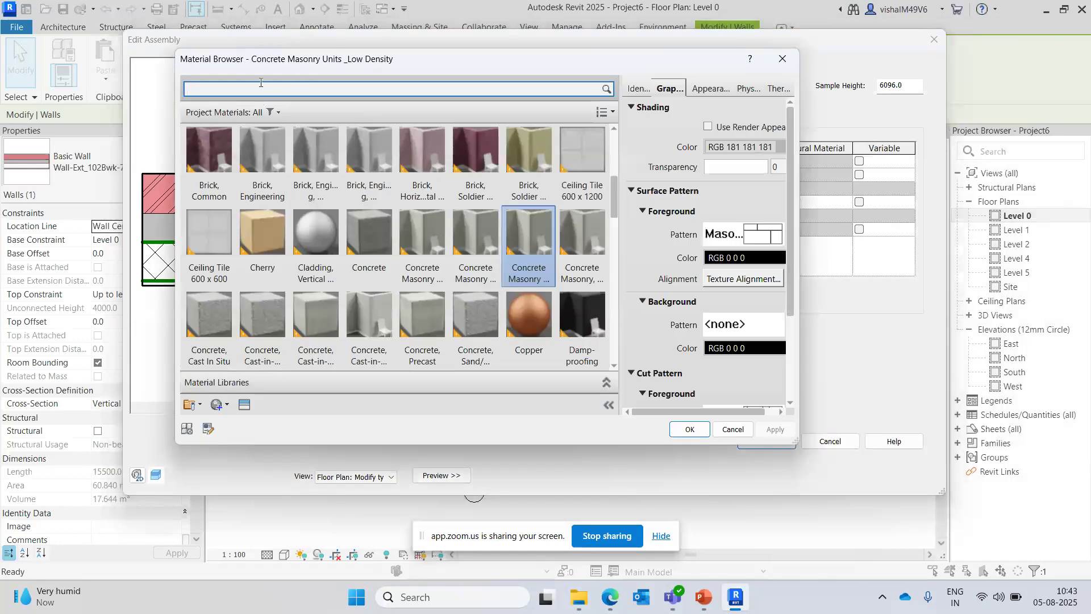
left_click(260, 83)
type("brick")
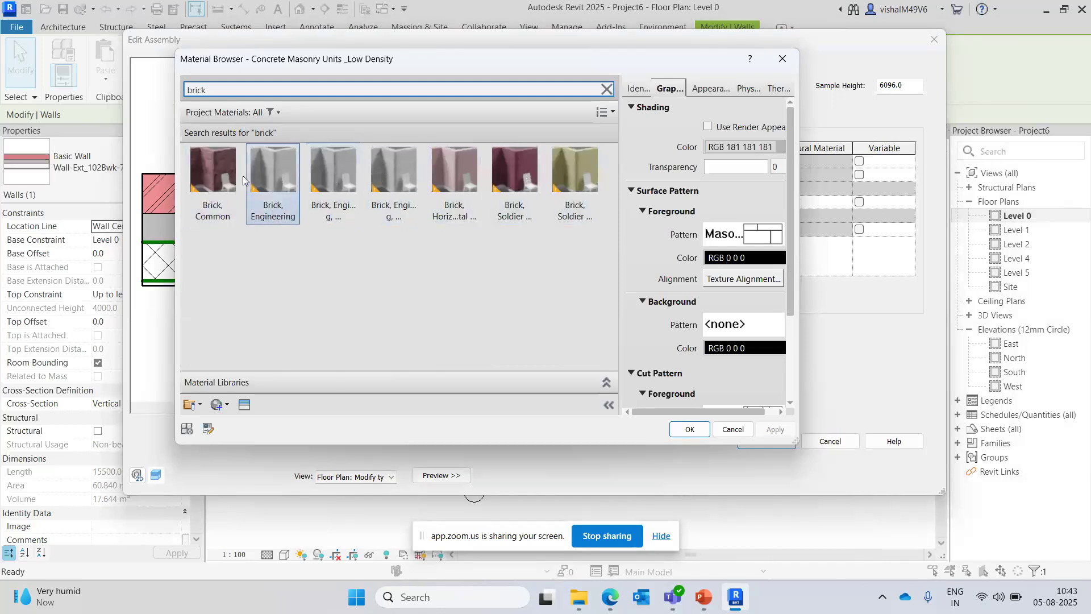
left_click(215, 185)
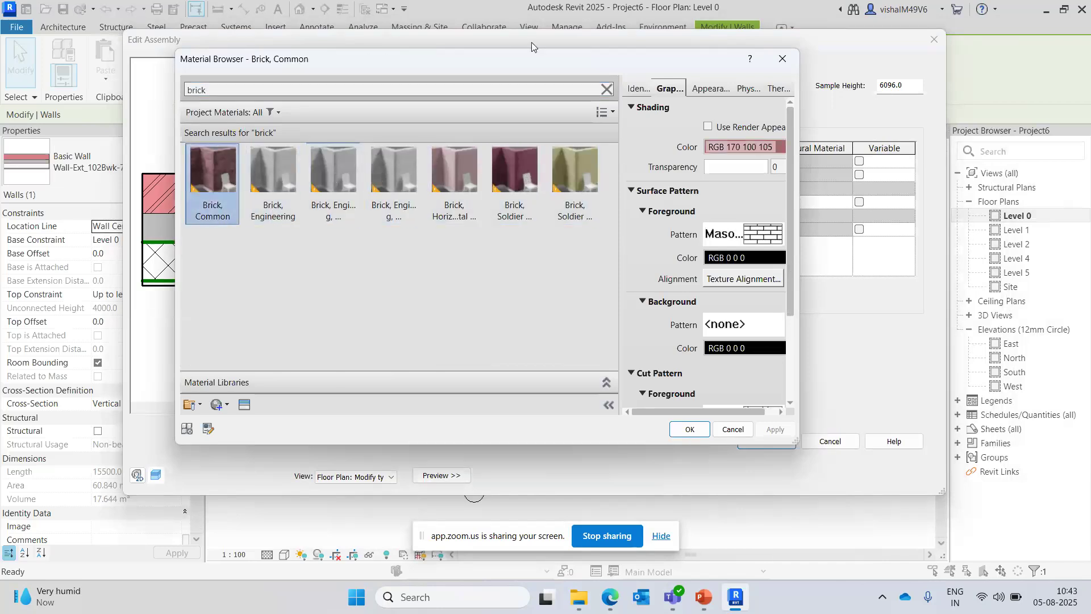
left_click(688, 430)
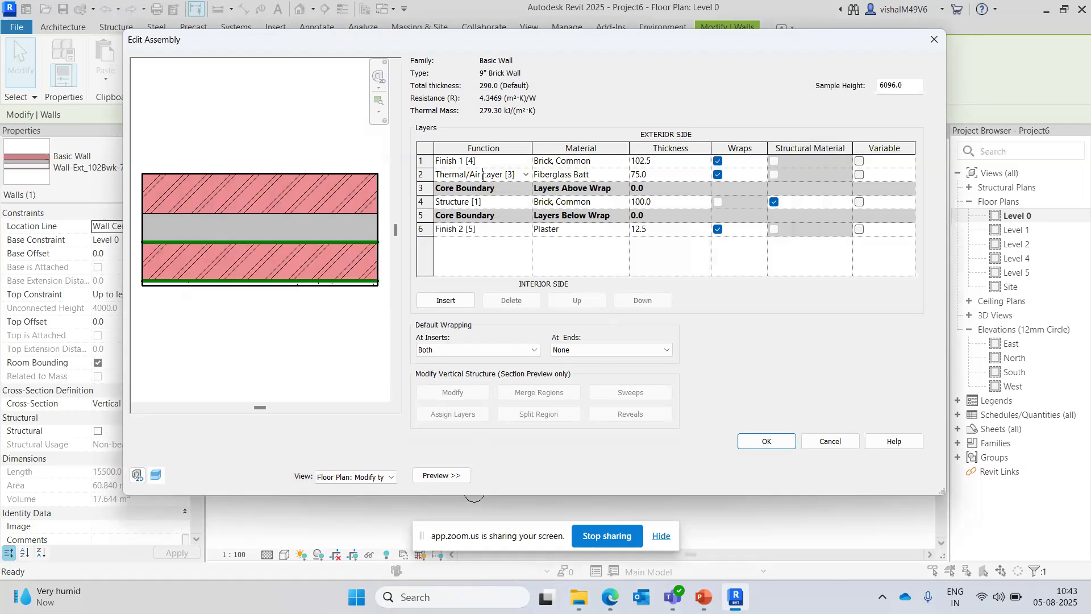
left_click(668, 202)
type("230")
key("Tab")
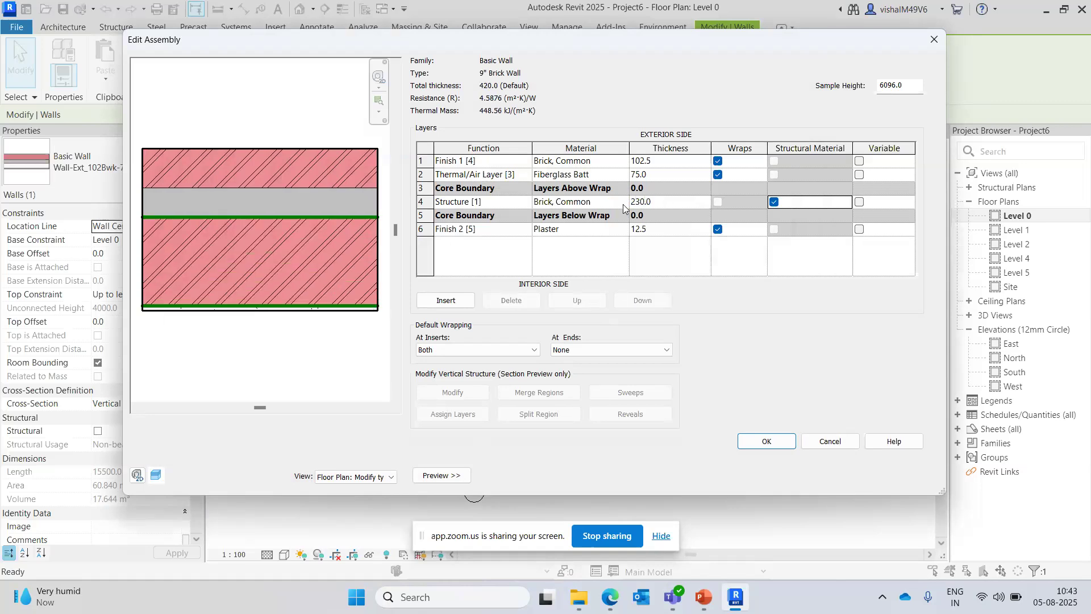
- Delete the Finish 1, Thermal/Air and Finish 2 layers from the assembly and apply the new type to the selected wall
left_click(448, 162)
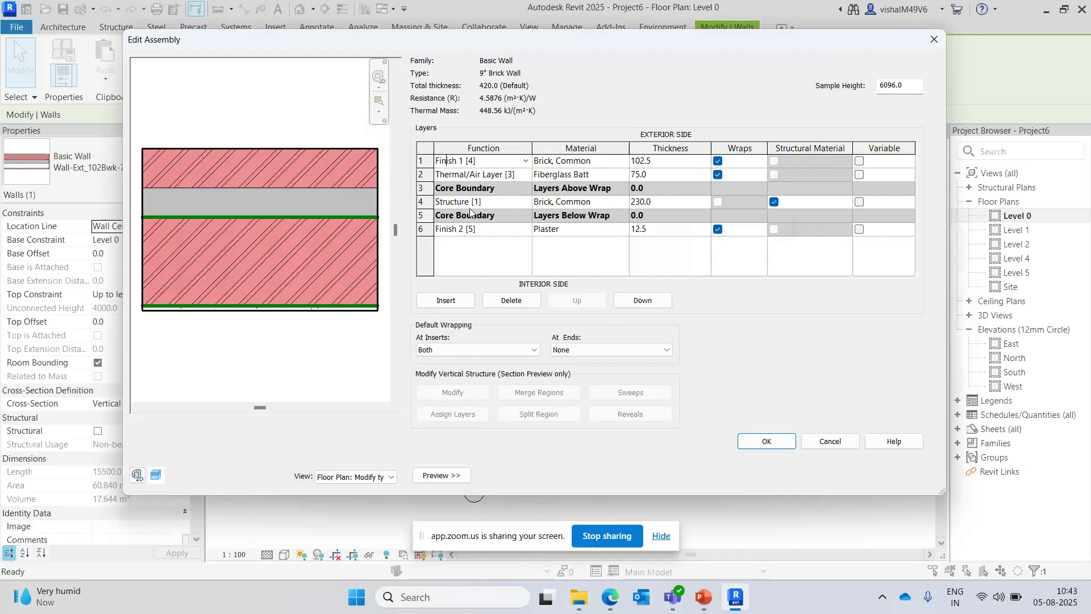
left_click(509, 301)
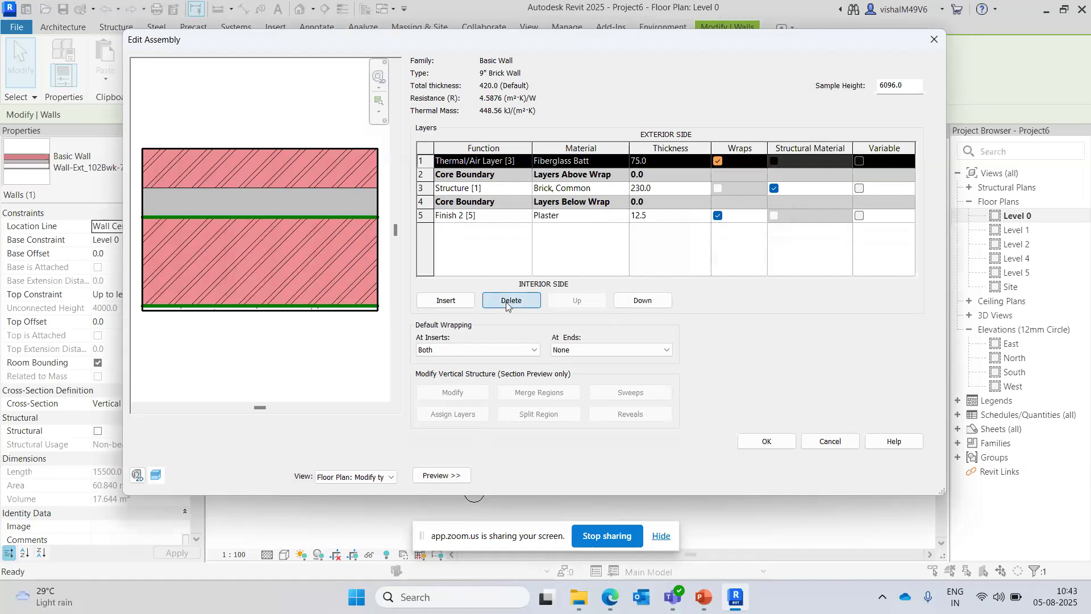
left_click(507, 304)
left_click(461, 203)
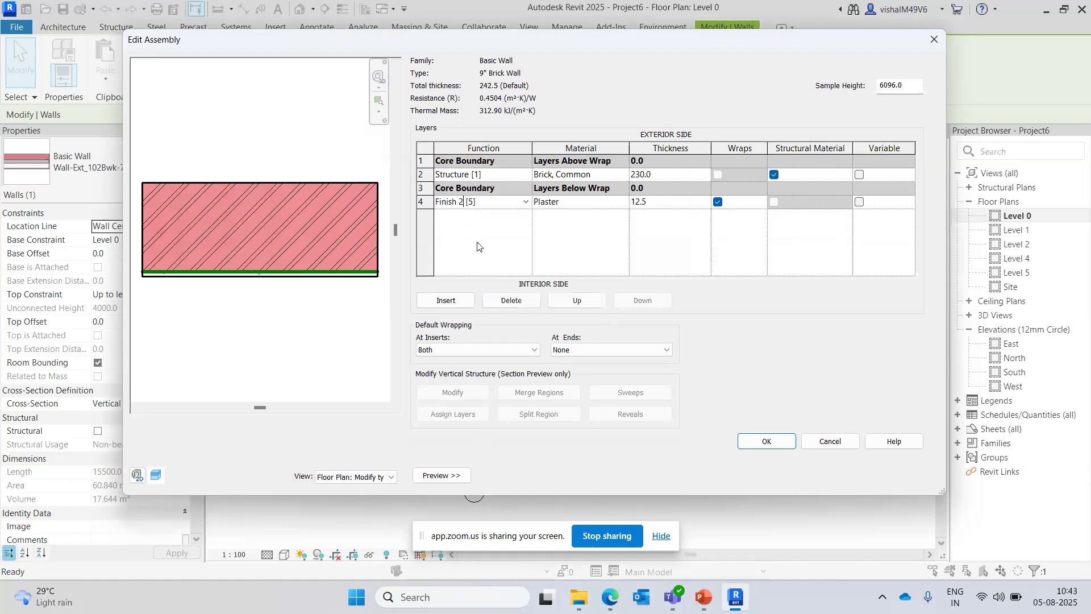
left_click(510, 300)
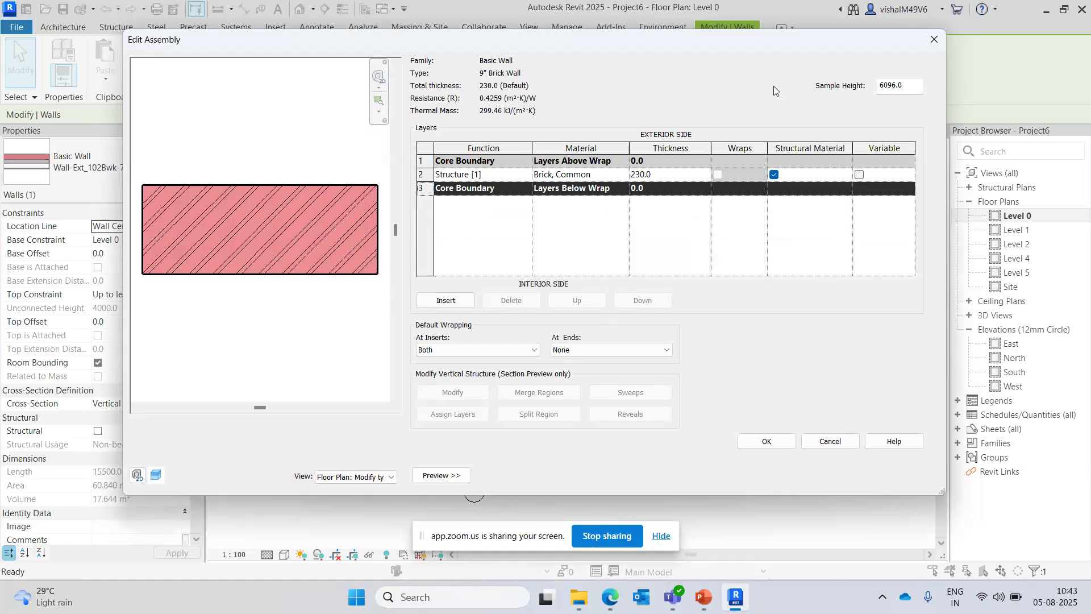
left_click(766, 441)
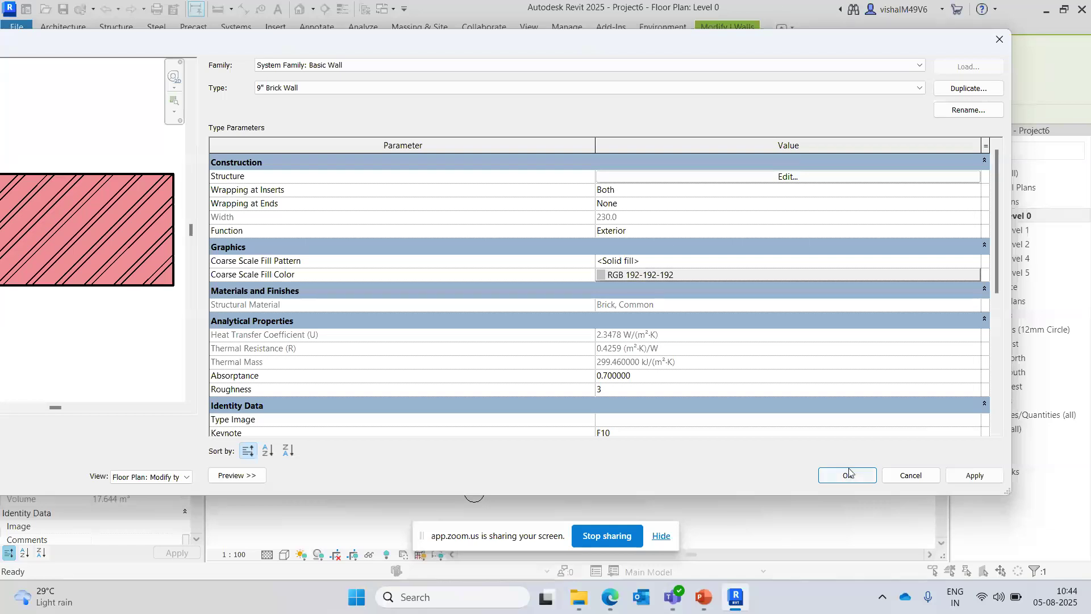
left_click(846, 475)
scroll(418, 253, "up", 3)
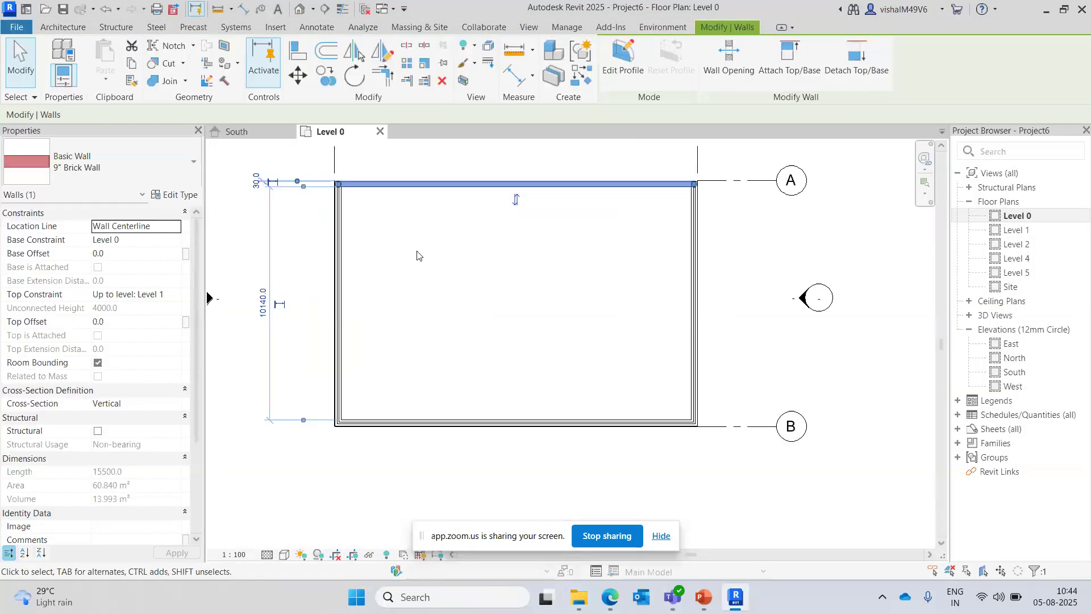
left_click(456, 174)
middle_click_drag(475, 268, 479, 297)
left_click(465, 245)
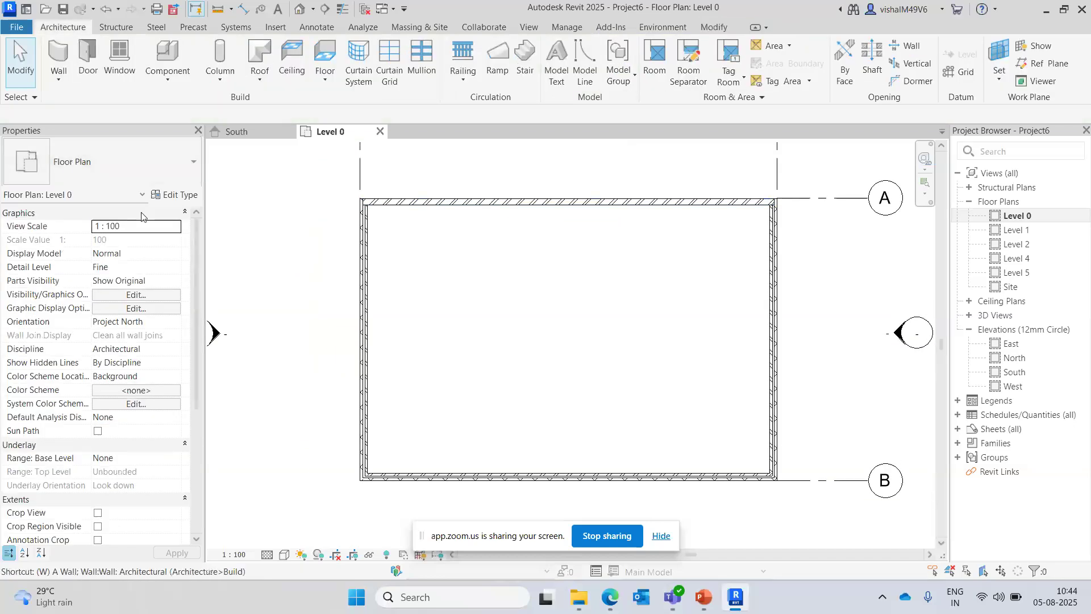
- Start a new architectural wall using the 9" Brick Wall type
left_click(60, 78)
left_click(81, 110)
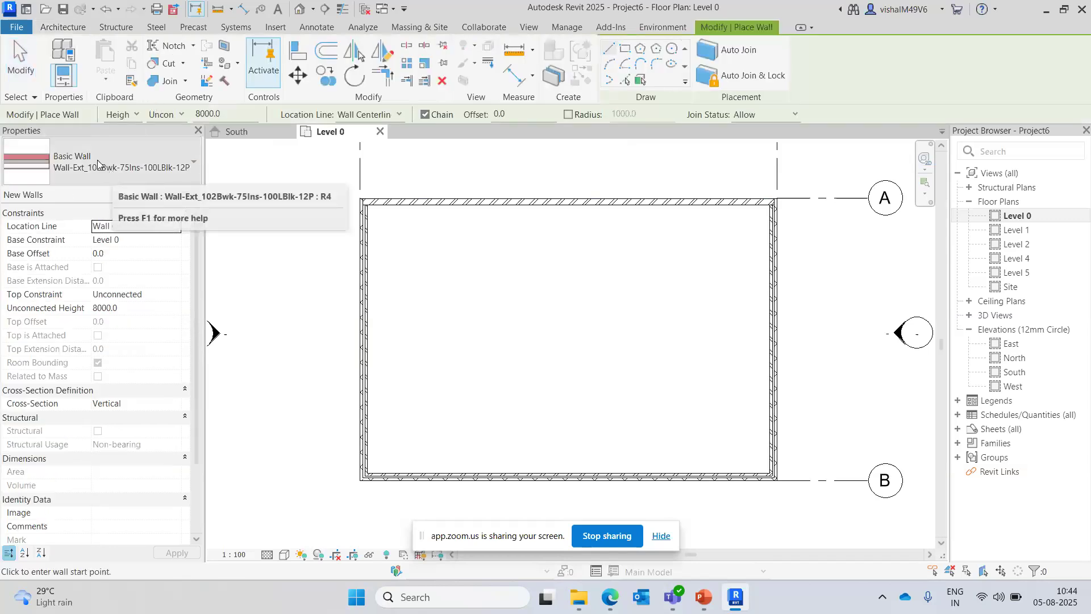
left_click(98, 164)
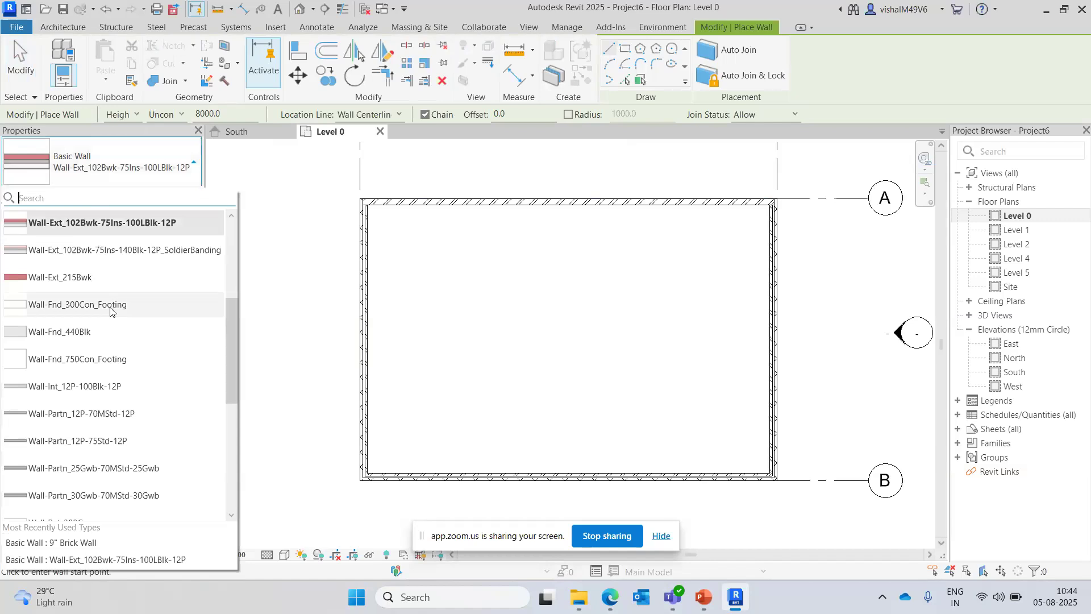
scroll(102, 306, "up", 5)
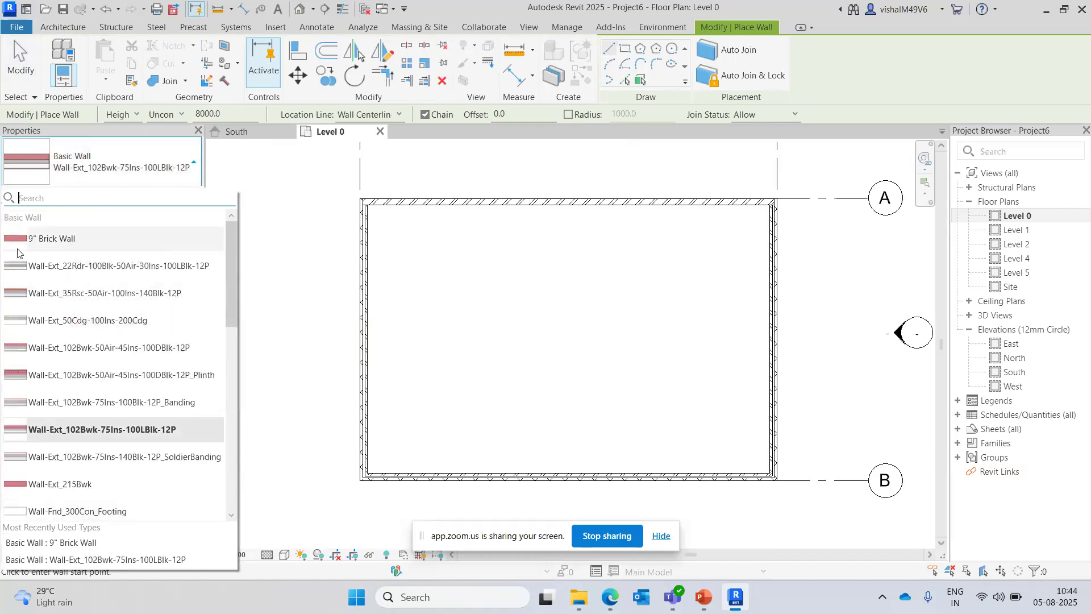
left_click(68, 239)
scroll(455, 278, "up", 3)
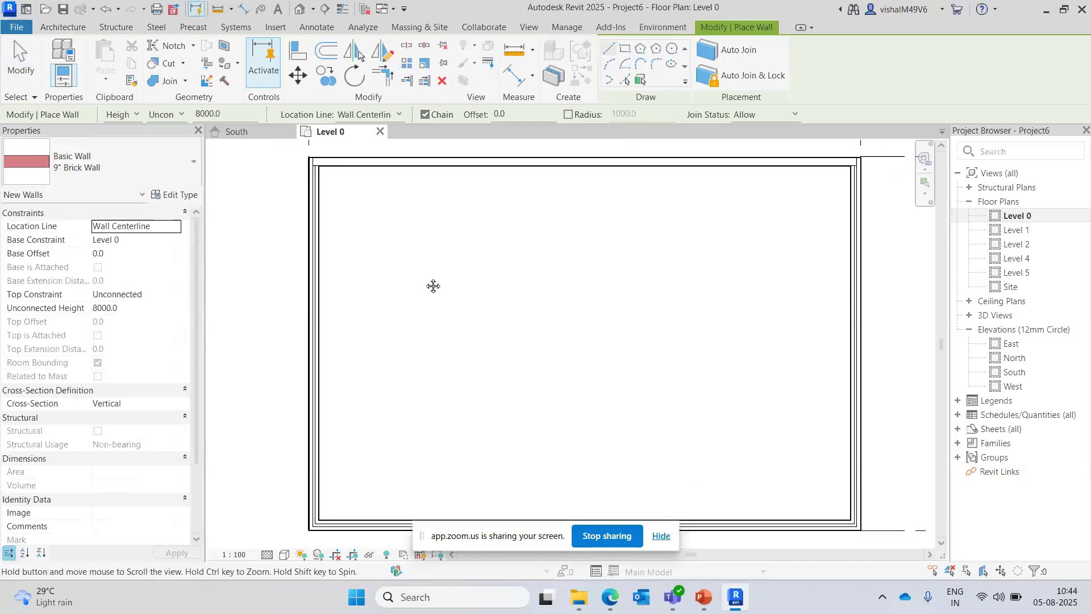
- Draw a zigzag chain of eight connected walls inside the rectangular enclosure, starting with a horizontal segment about 8900 mm long
left_click(354, 237)
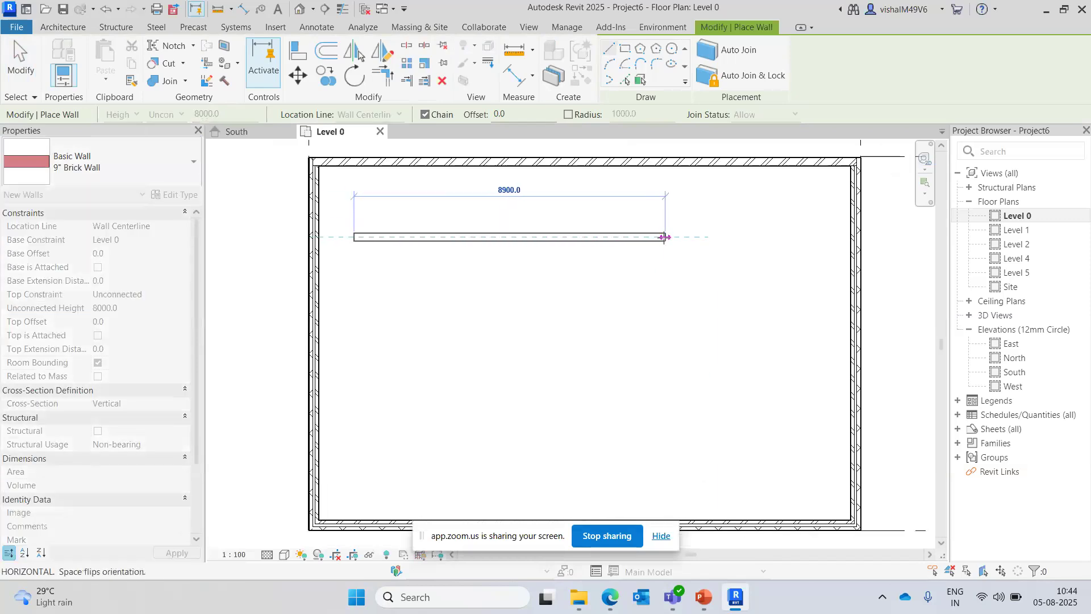
left_click(665, 237)
left_click(664, 341)
left_click(531, 342)
left_click(530, 443)
left_click(688, 443)
left_click(550, 321)
left_click(722, 285)
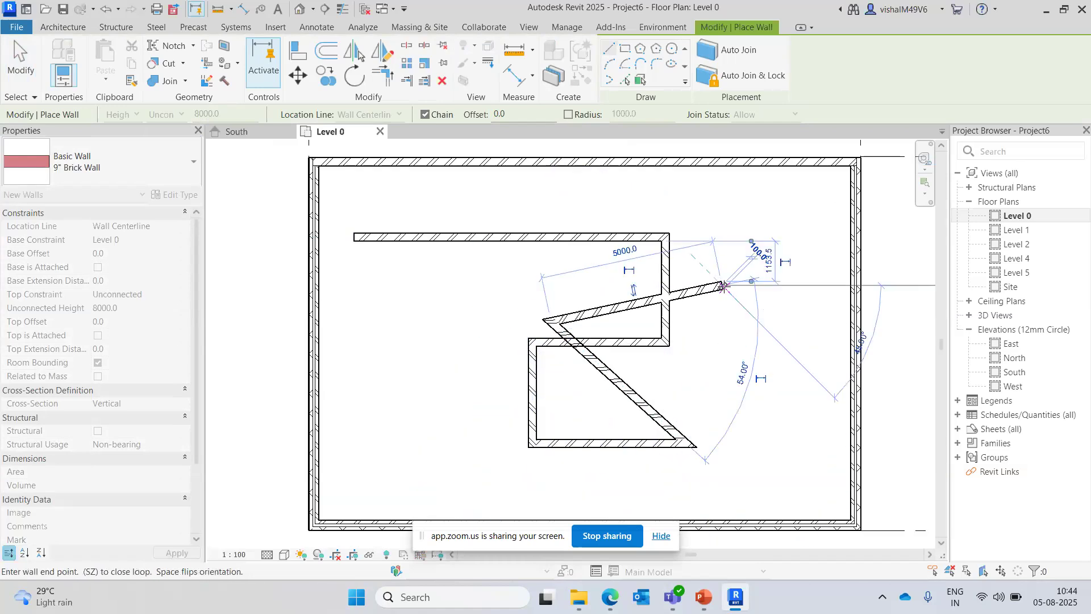
left_click(722, 217)
key("Escape")
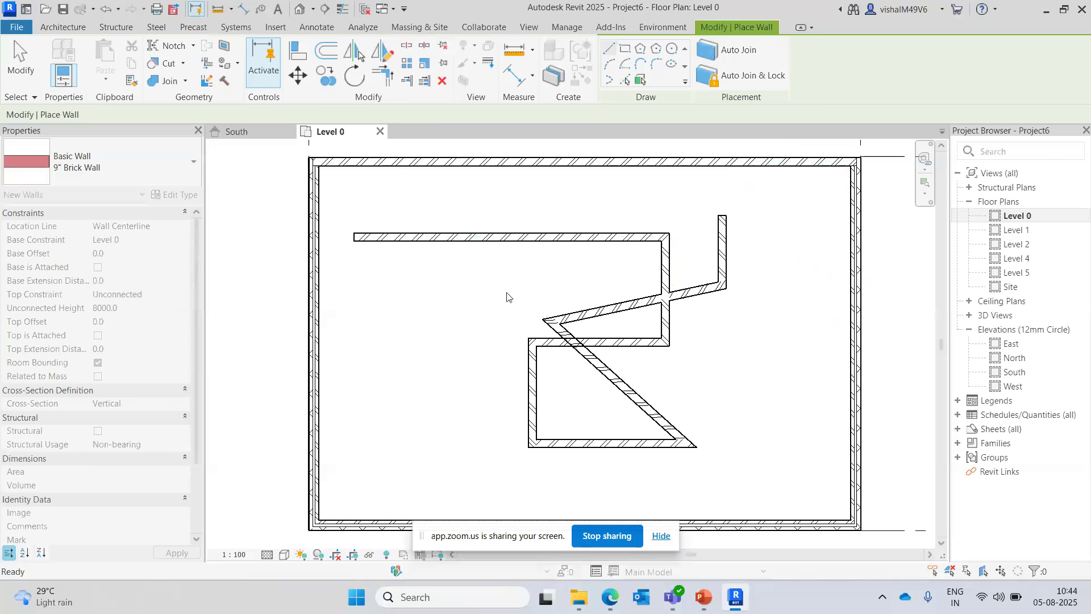
key("Escape")
scroll(507, 297, "down", 2)
middle_click_drag(507, 297, 454, 304)
scroll(503, 345, "up", 2)
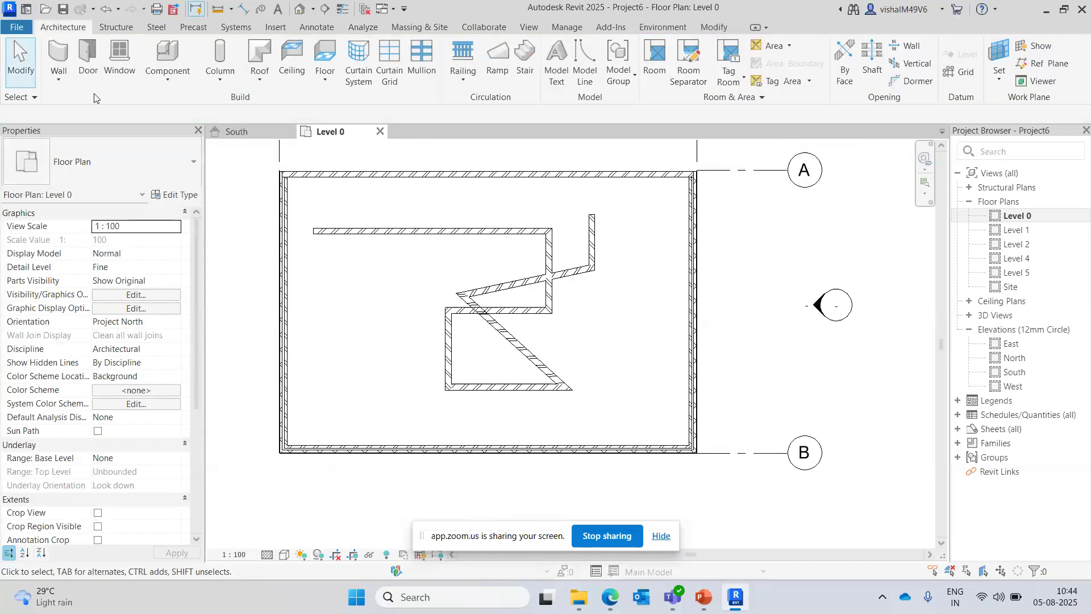
- Draw a small rectangle of 9" Brick Wall walls, about 2100 mm high in plan, above the large enclosure between grids 1 and 2
key("w")
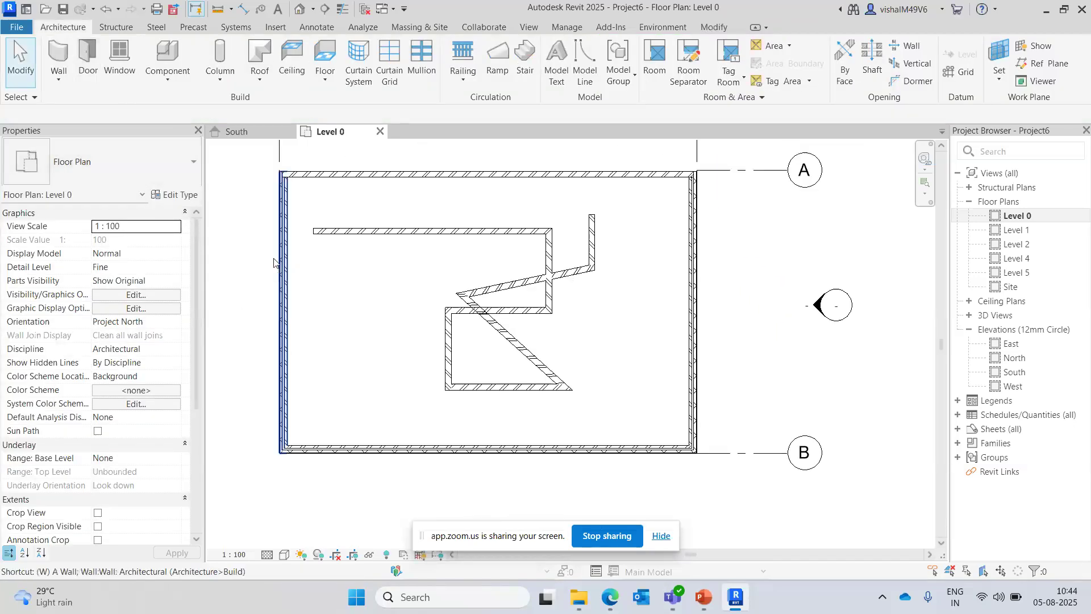
key("a")
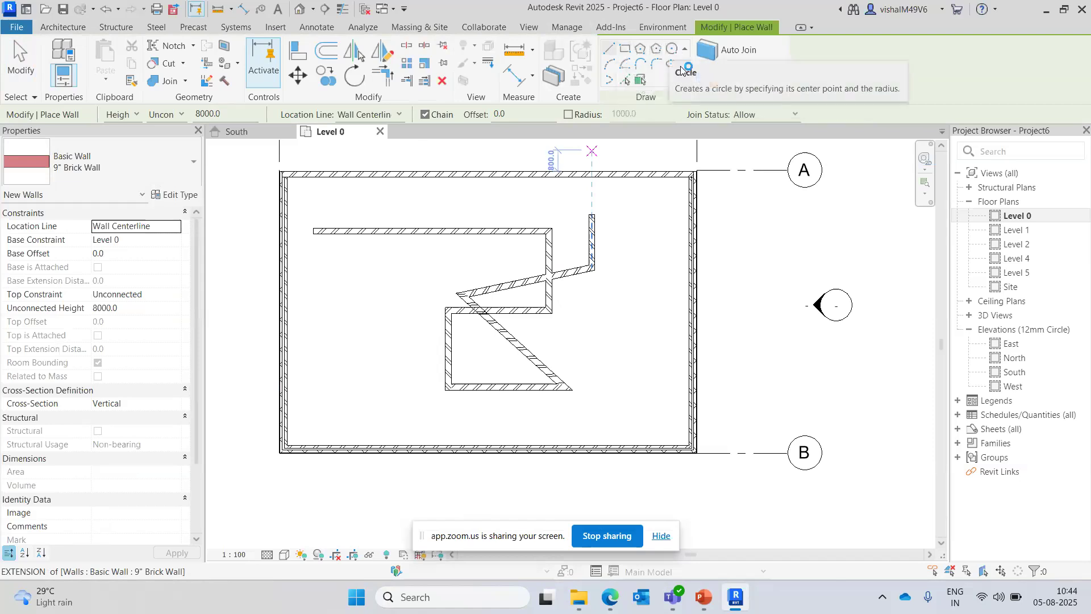
left_click(625, 49)
middle_click_drag(484, 262, 496, 420)
left_click(495, 247)
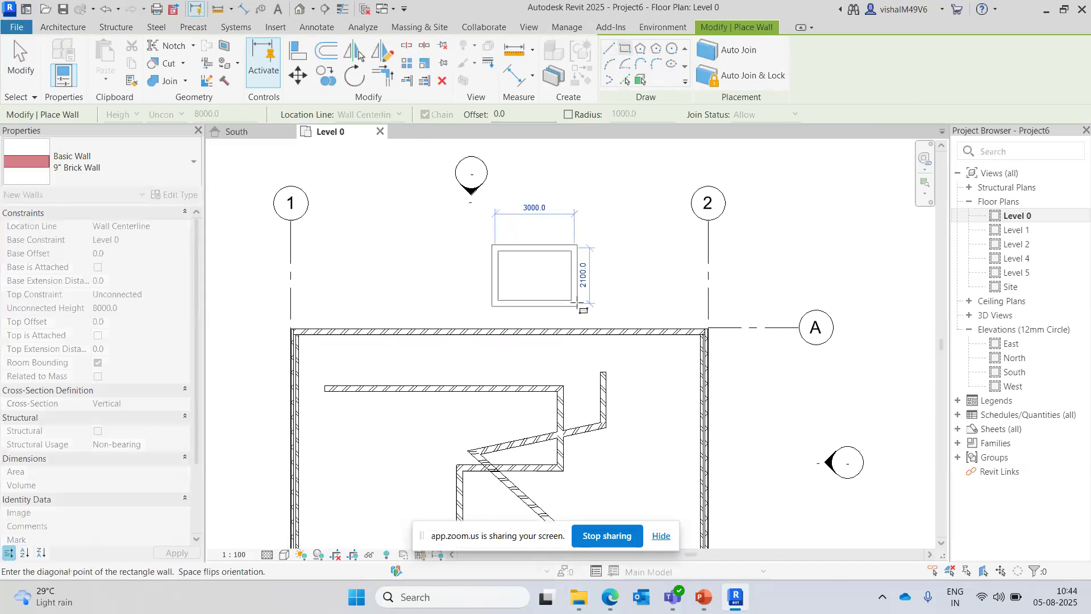
left_click(594, 306)
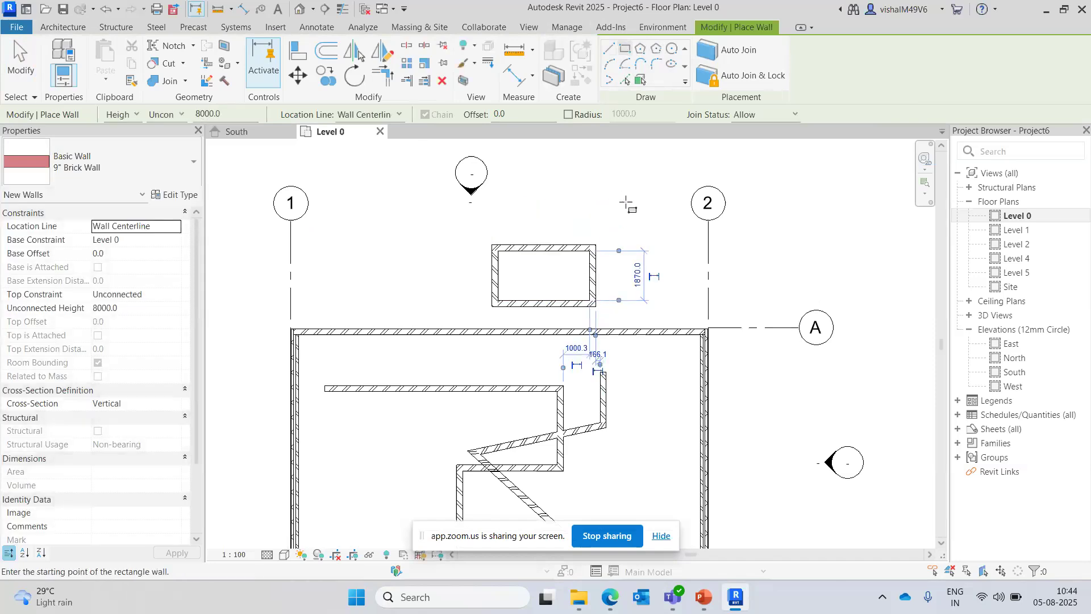
- Try a polygon-shaped wall above the small rectangle and undo it
left_click(641, 49)
middle_click_drag(658, 284, 595, 354)
left_click(537, 258)
left_click(568, 201)
scroll(545, 253, "up", 2)
key("Escape")
key("Escape")
middle_click_drag(461, 309, 470, 322)
key("ctrl+z")
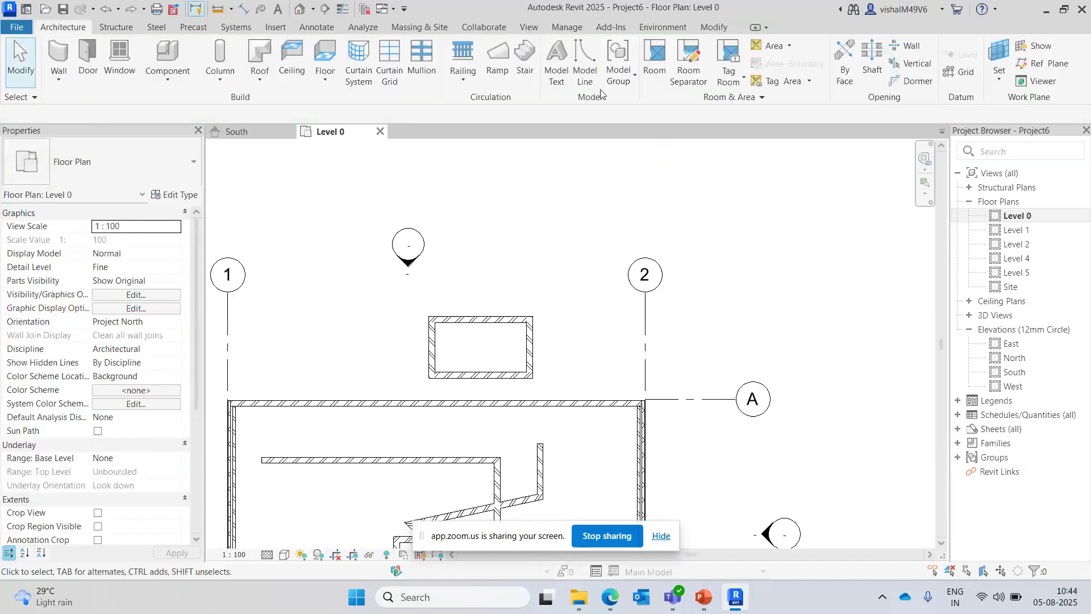
- Draw a start-end-radius arc wall in 9" Brick Wall above the small rectangle
key("w")
key("a")
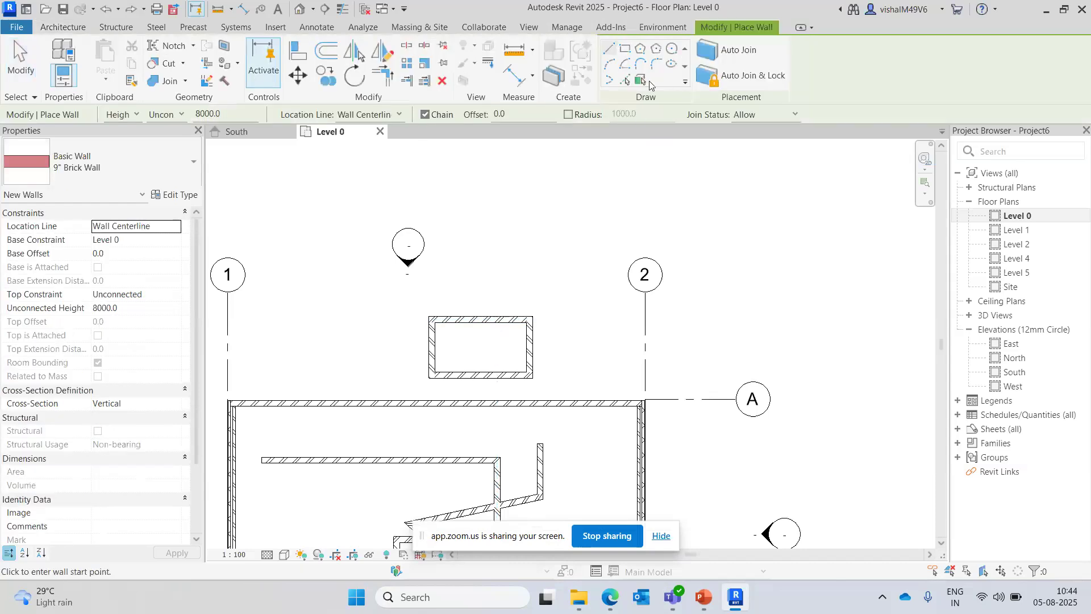
left_click(609, 63)
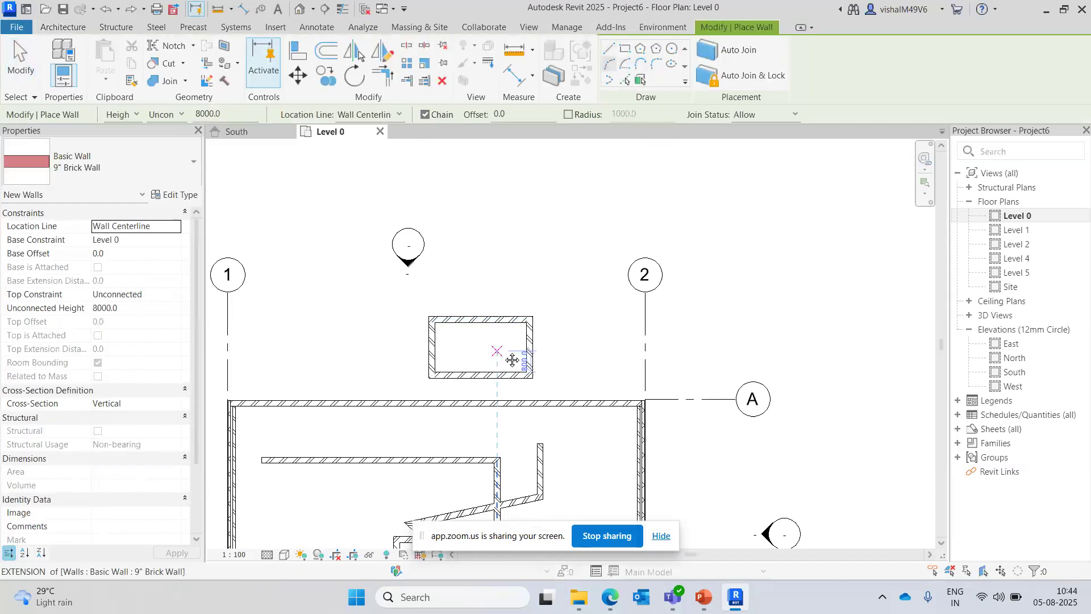
middle_click_drag(512, 360, 505, 421)
left_click(517, 319)
left_click(652, 258)
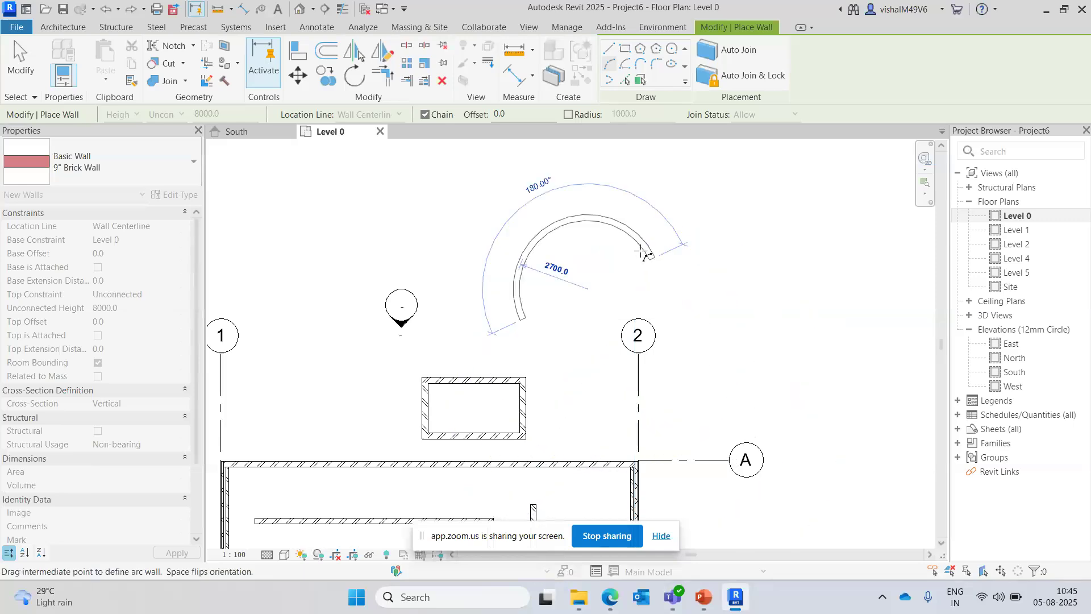
left_click(625, 252)
key("Escape")
key("Escape")
- Delete the arc wall and the four walls of the small rectangle above the enclosure
scroll(524, 286, "up", 3)
scroll(606, 223, "down", 5)
left_click_drag(635, 174, 560, 321)
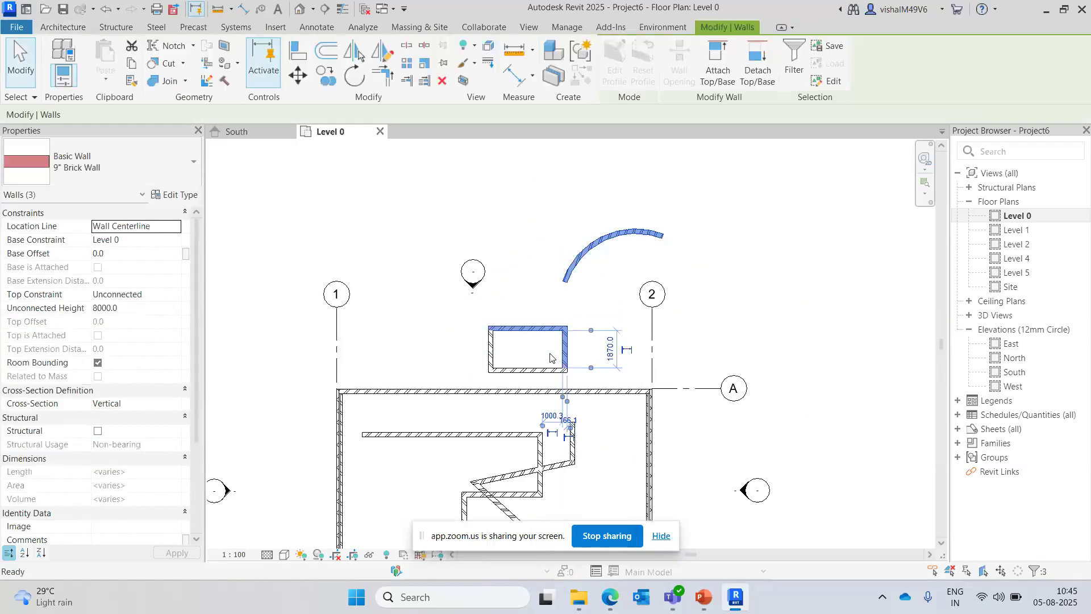
key("Delete")
scroll(411, 307, "up", 1)
left_click_drag(411, 275, 590, 359)
key("Delete")
- Change the west, south and east walls of the enclosure to the 9" Brick Wall type
middle_click_drag(643, 434, 657, 290)
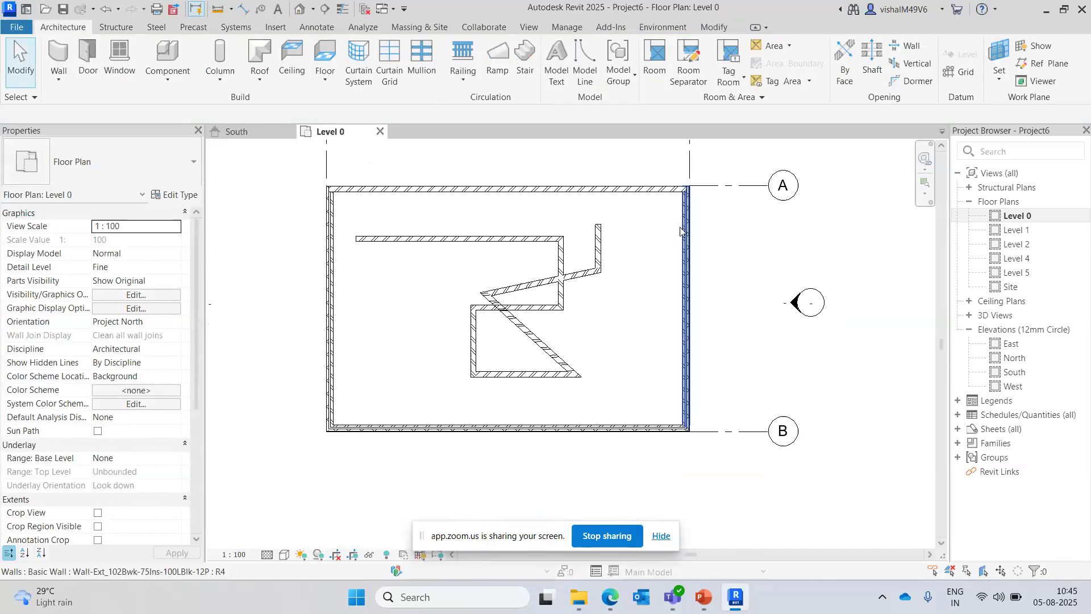
left_click(685, 227)
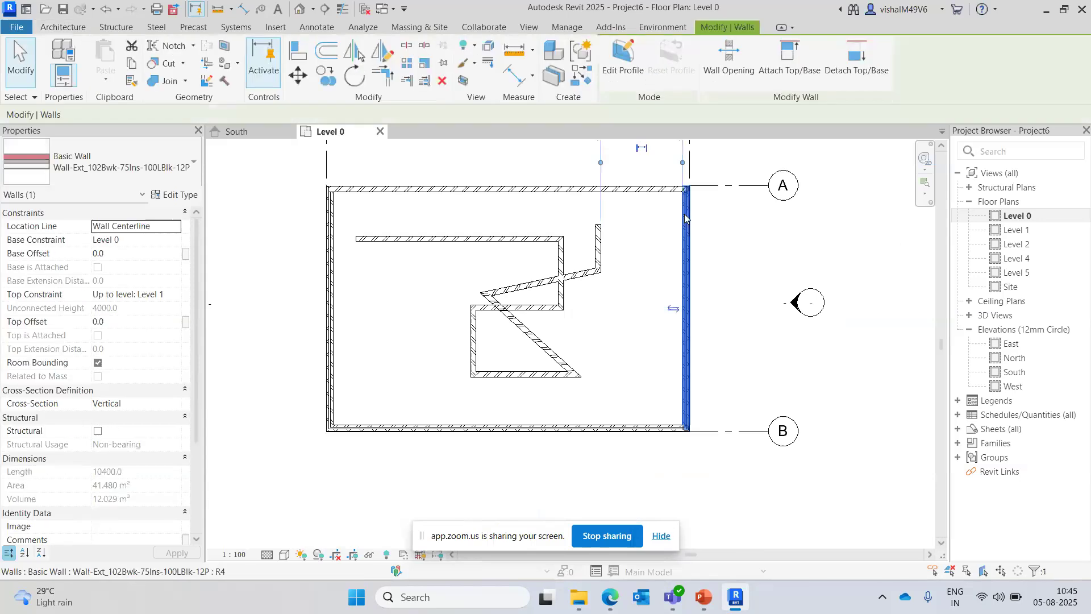
left_click(330, 227)
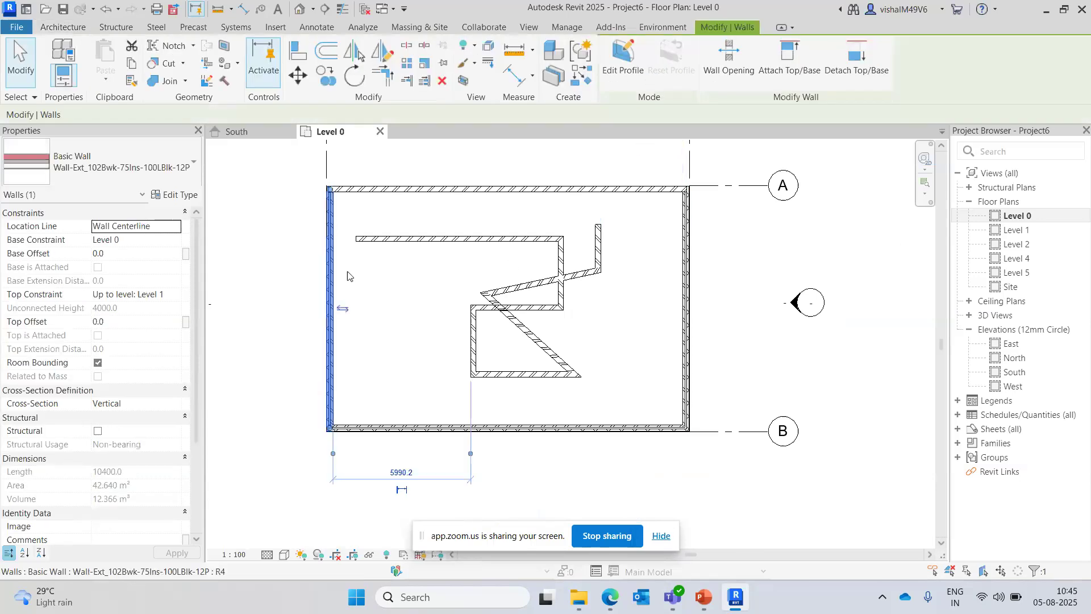
left_click(389, 430, "ctrl")
left_click(686, 254, "ctrl")
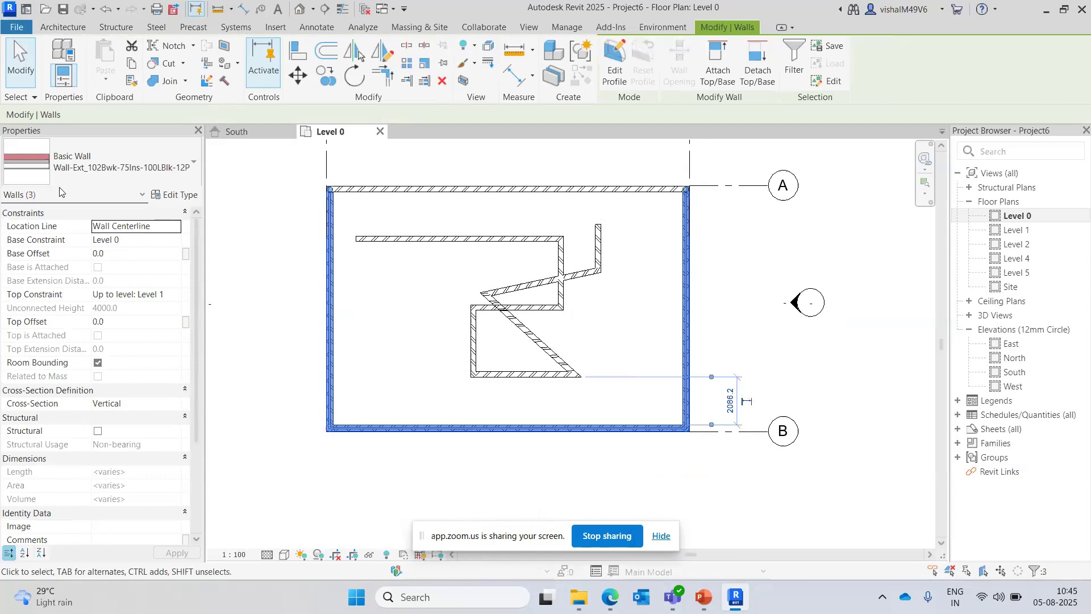
left_click(74, 168)
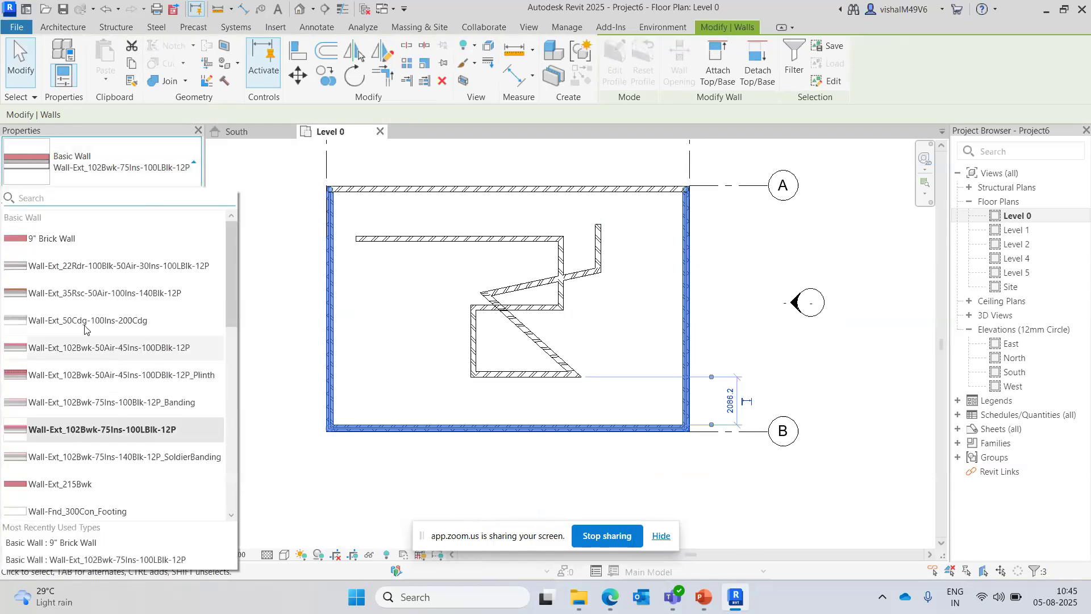
left_click(51, 238)
left_click(411, 337)
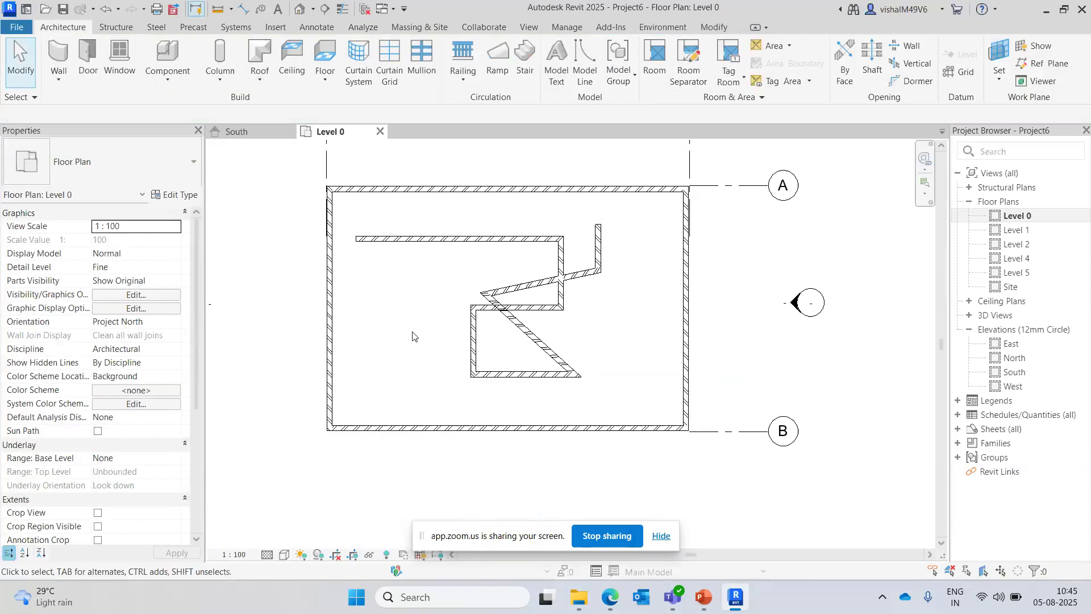
middle_click_drag(502, 334, 529, 334)
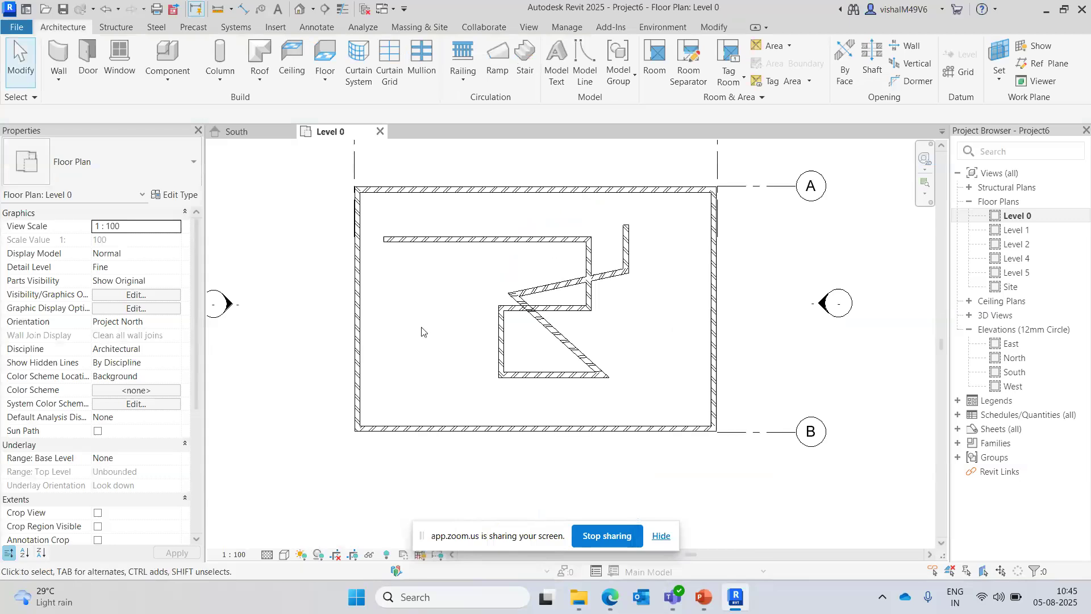
middle_click_drag(422, 331, 410, 355)
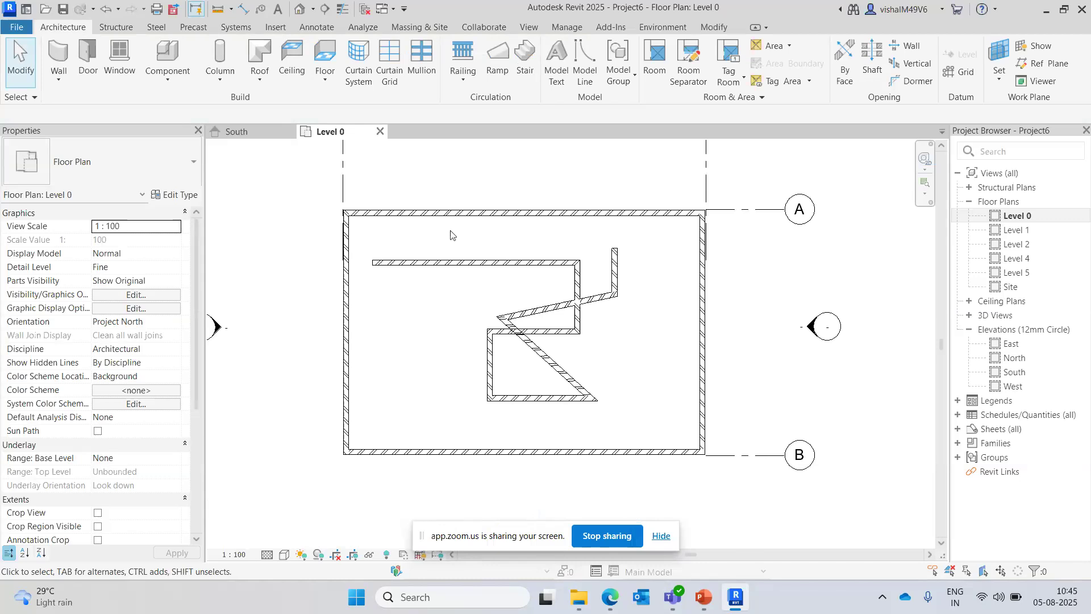
scroll(492, 307, "up", 2)
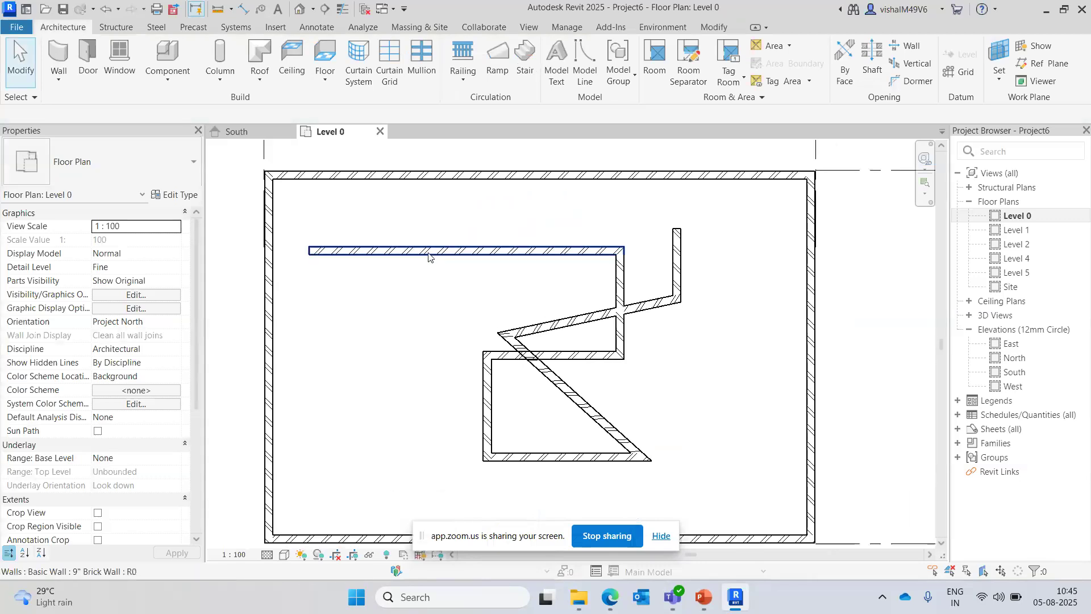
left_click(430, 252)
middle_click_drag(509, 226, 516, 278)
scroll(520, 324, "up", 1)
left_click(519, 321)
left_click(501, 293)
middle_click_drag(497, 292, 519, 314)
left_click(522, 283)
- Duplicate the type of the long horizontal interior wall as 9" Brick Wall with plaster and apply it to that wall
left_click(407, 316)
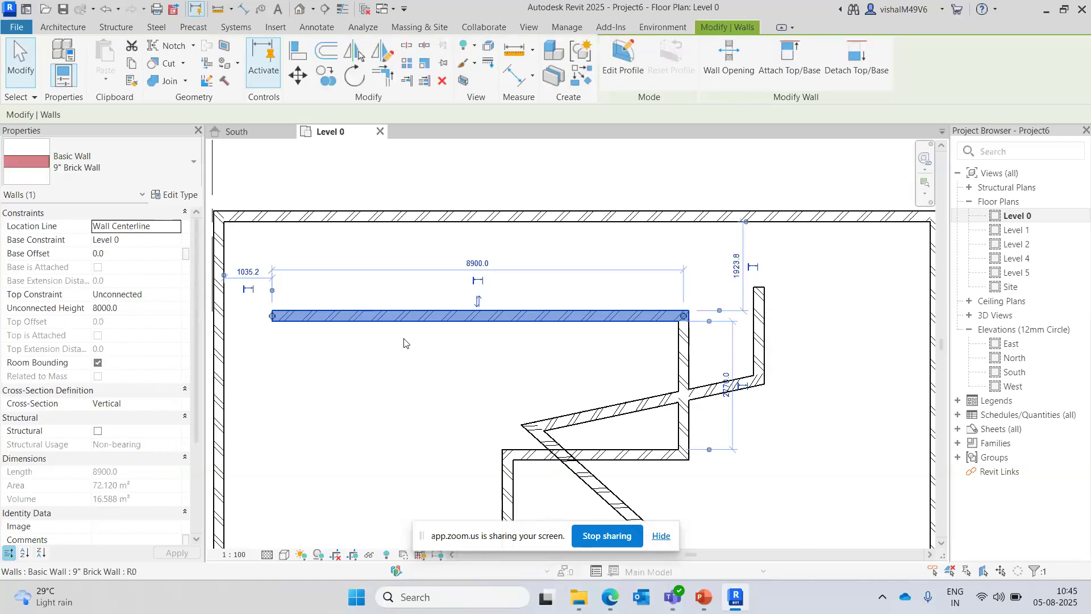
left_click(175, 196)
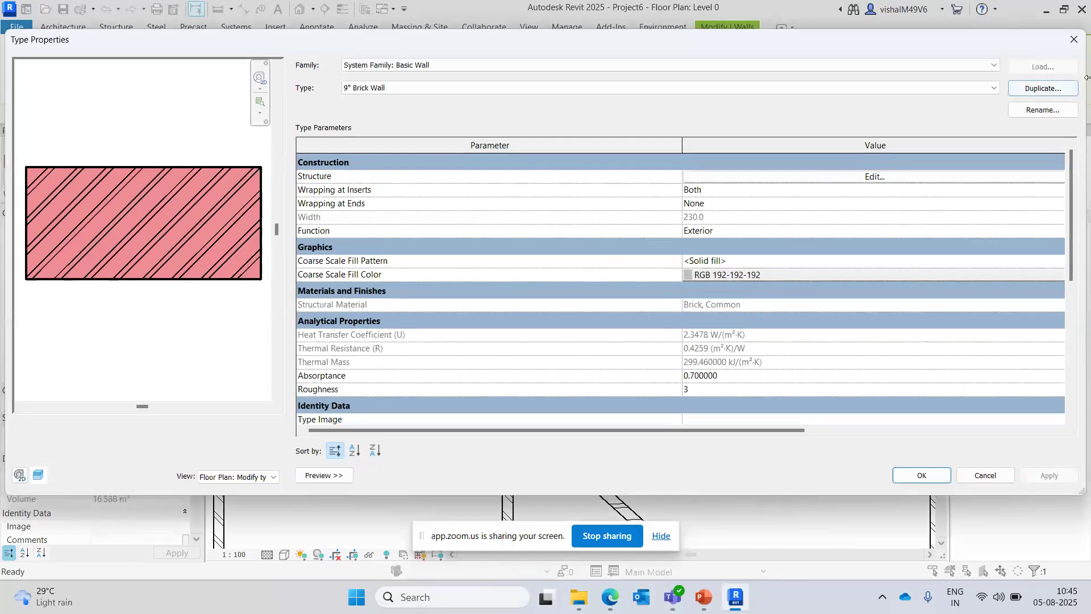
left_click(1048, 94)
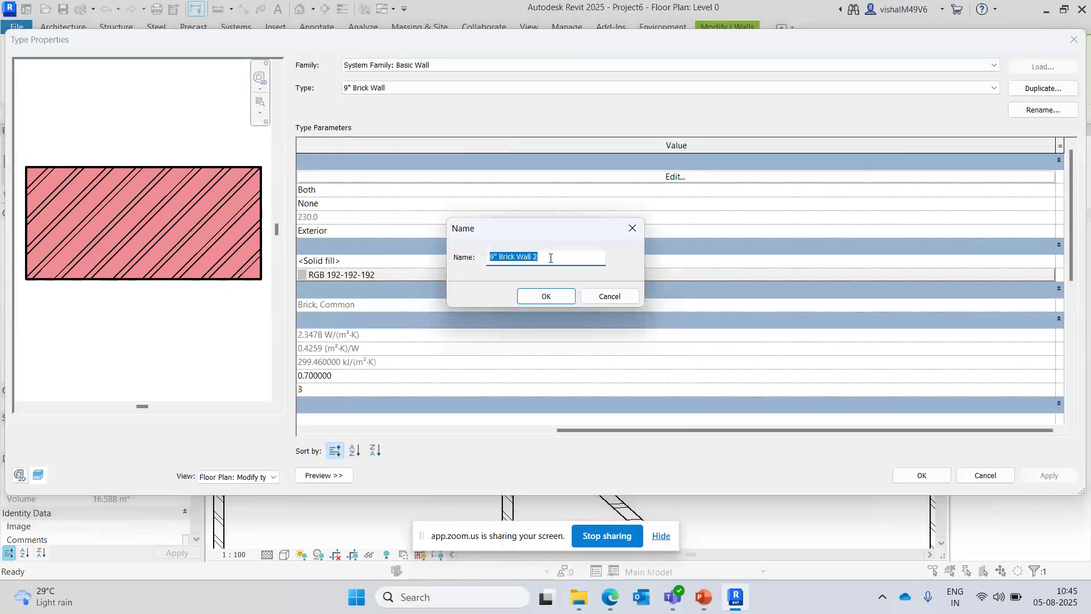
left_click(550, 258)
type("with plaster")
left_click(530, 299)
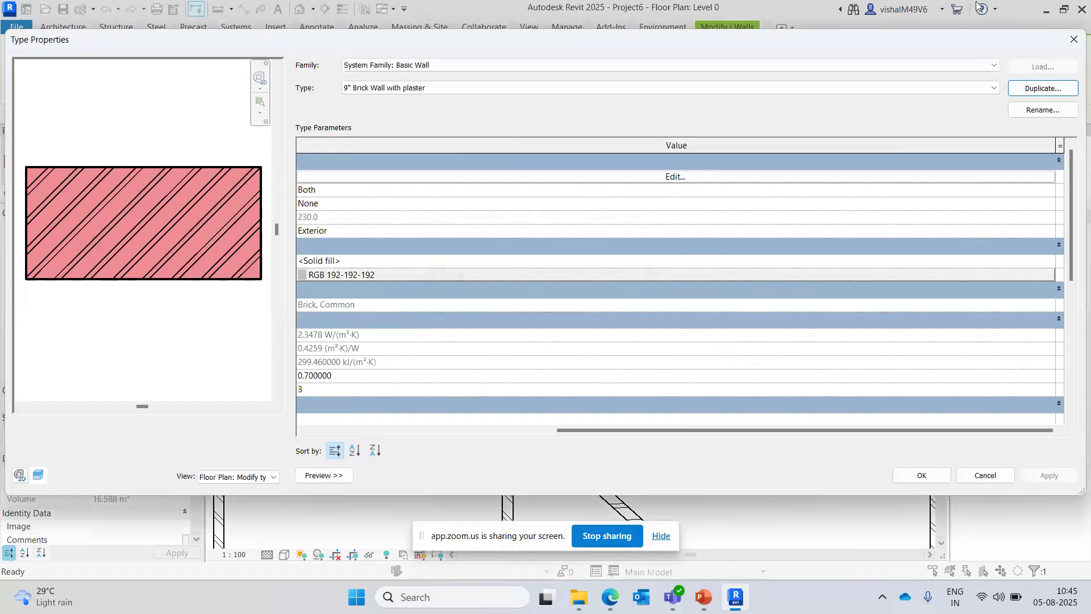
left_click(932, 482)
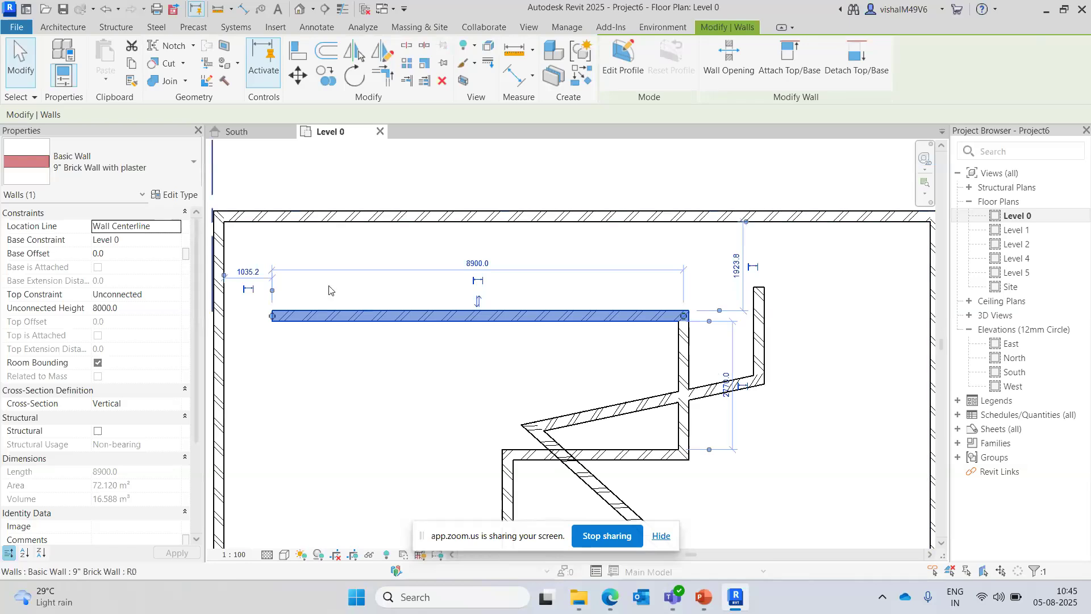
- Insert two layers in the plaster wall type's structure, one outside the core boundary on the interior side and one on the exterior side
left_click(171, 194)
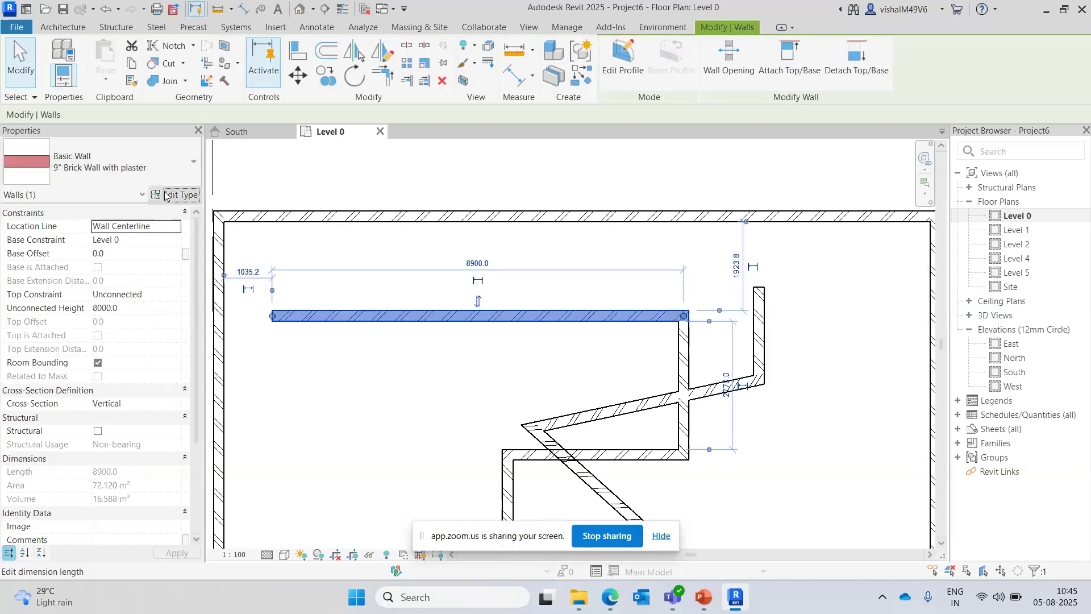
double_click(717, 181)
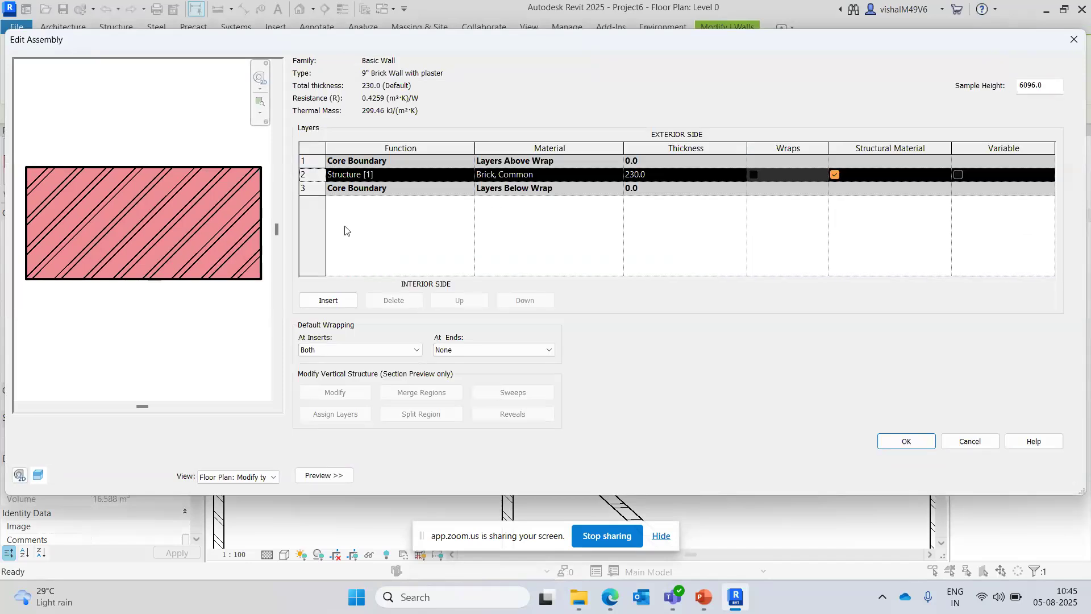
left_click(346, 302)
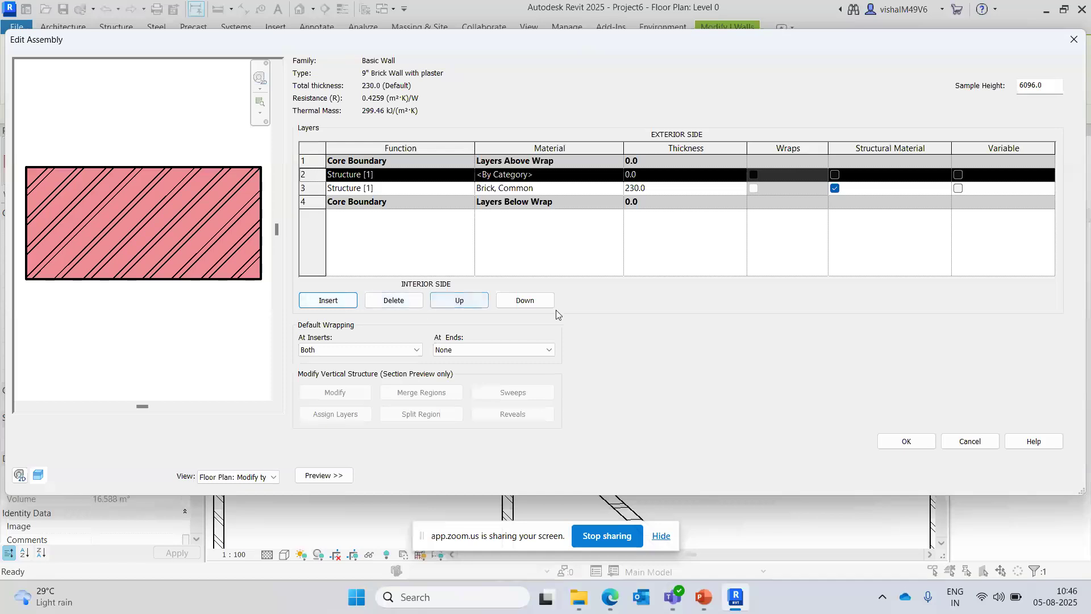
left_click(525, 301)
left_click(525, 301)
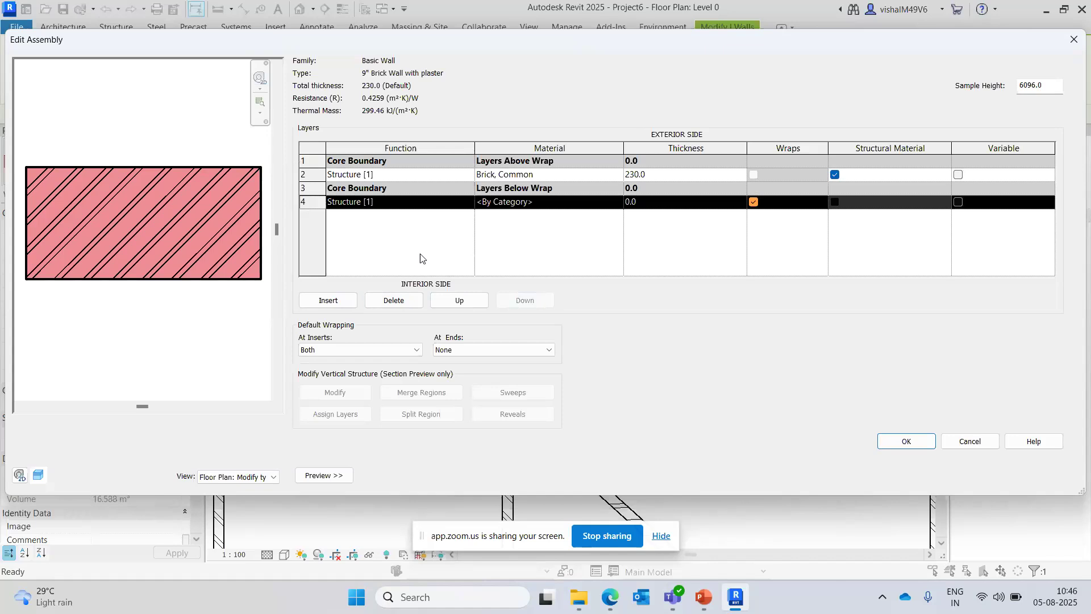
left_click(375, 171)
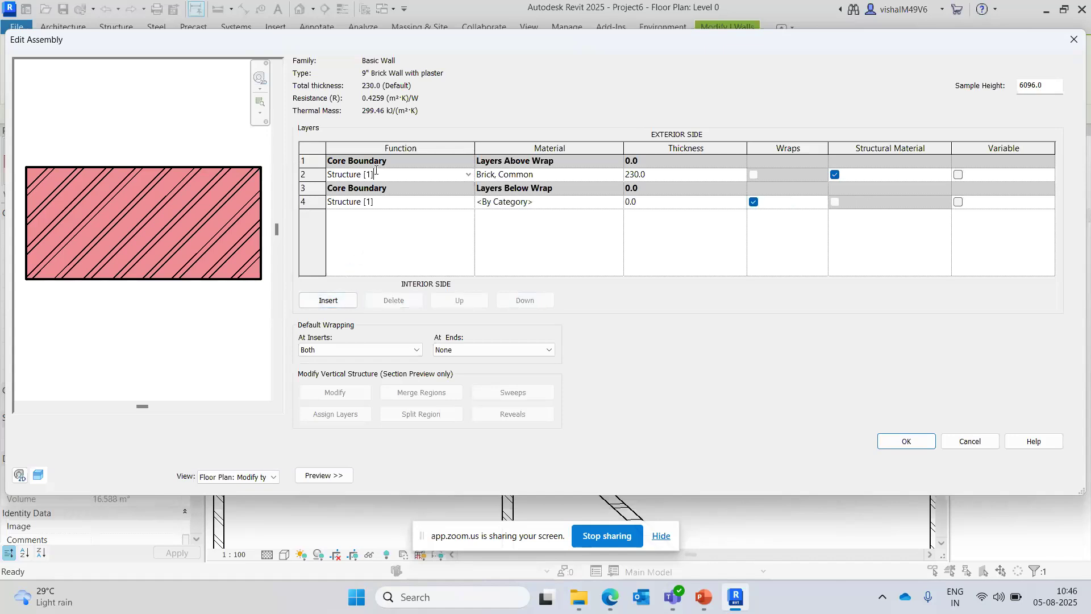
left_click(333, 301)
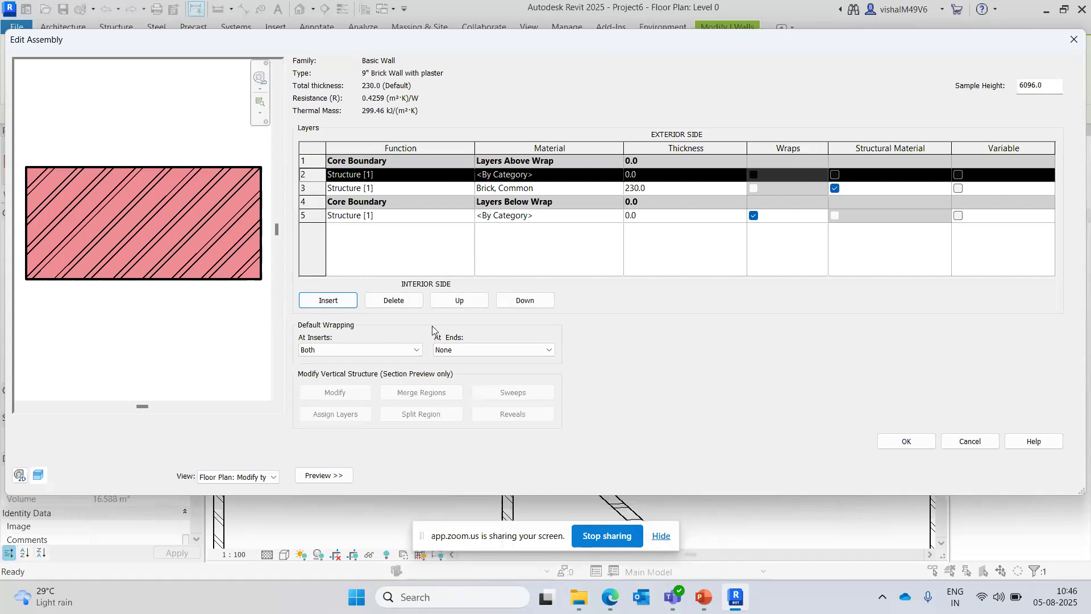
left_click(451, 303)
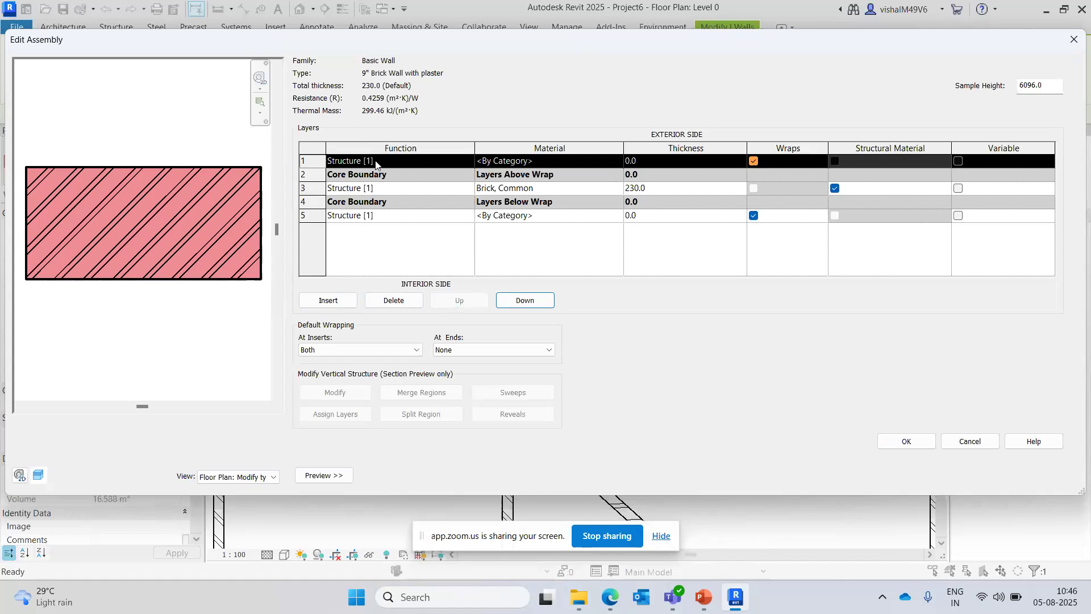
- Set the function of both the exterior and interior new layers to Finish 1 [4]
left_click(457, 162)
left_click(468, 162)
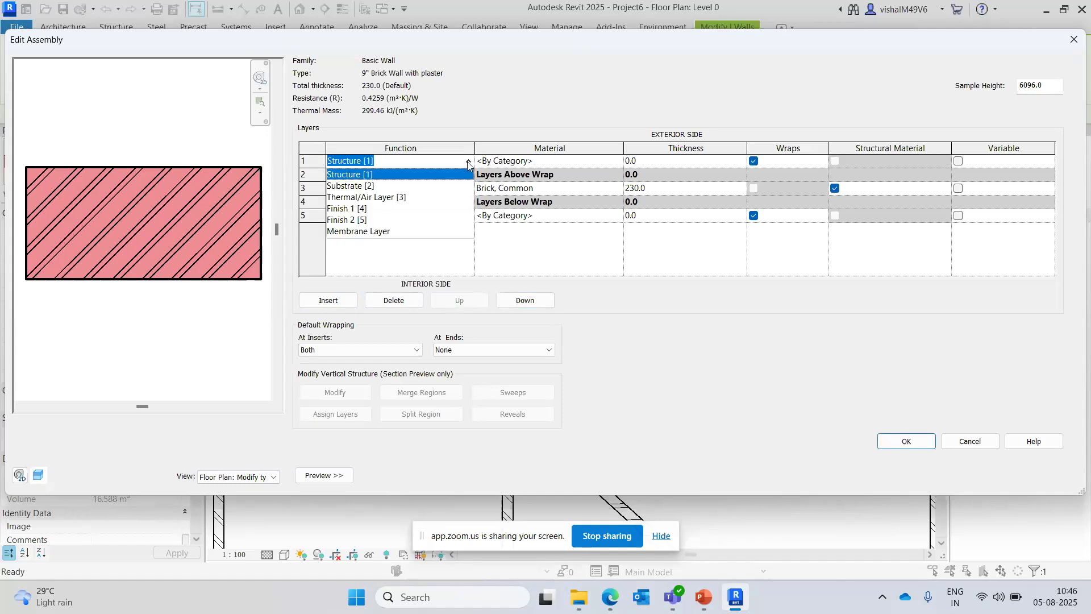
left_click(362, 209)
left_click(423, 216)
left_click(469, 216)
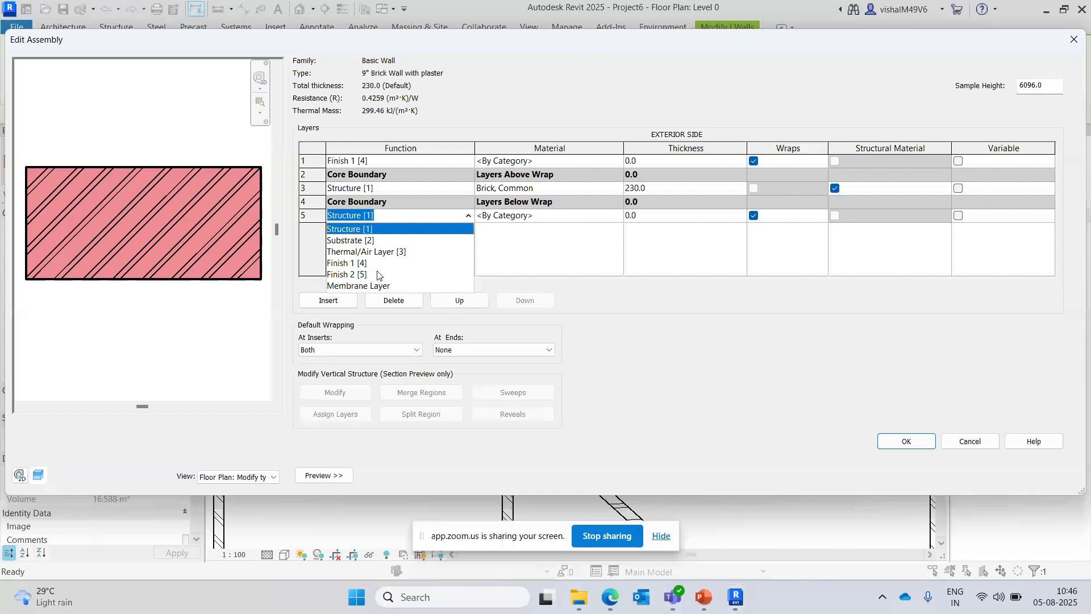
left_click(376, 263)
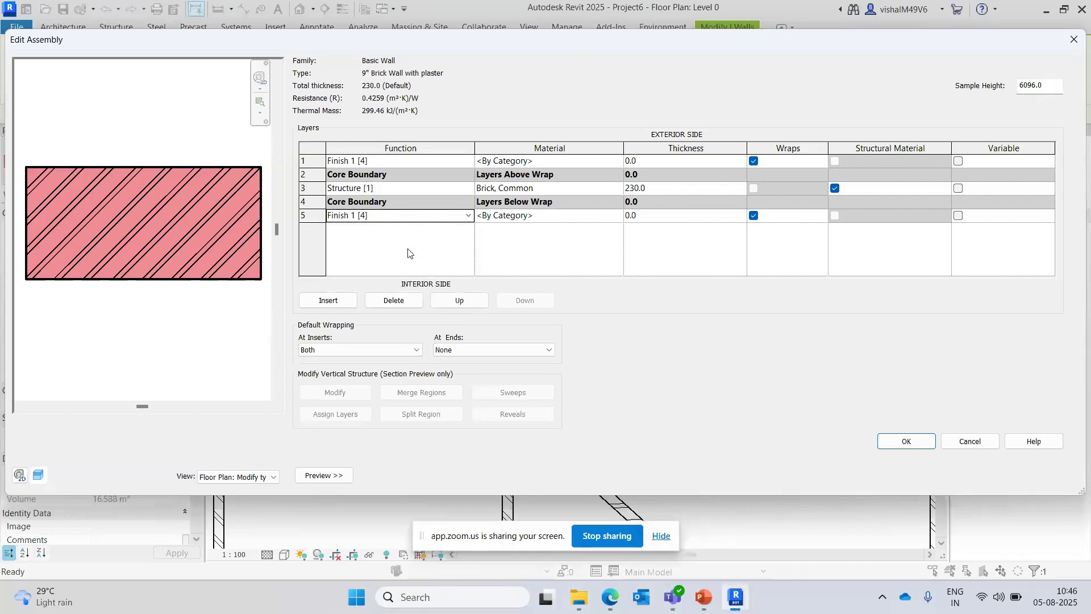
- Assign the Plaster material and a thickness of 20 to the exterior Finish 1 layer of the plaster wall type
left_click(531, 162)
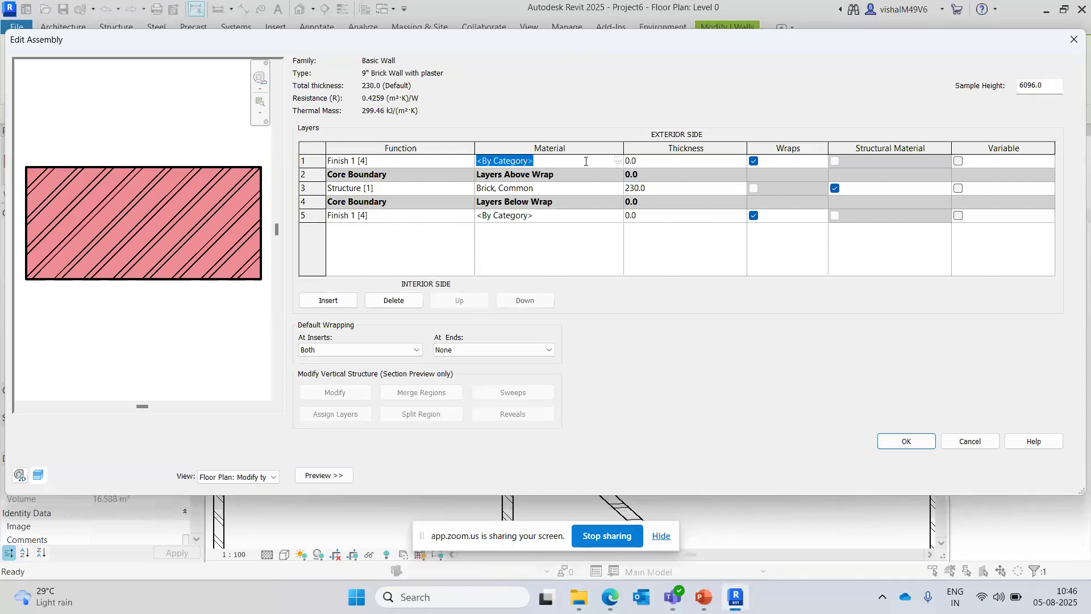
left_click(618, 161)
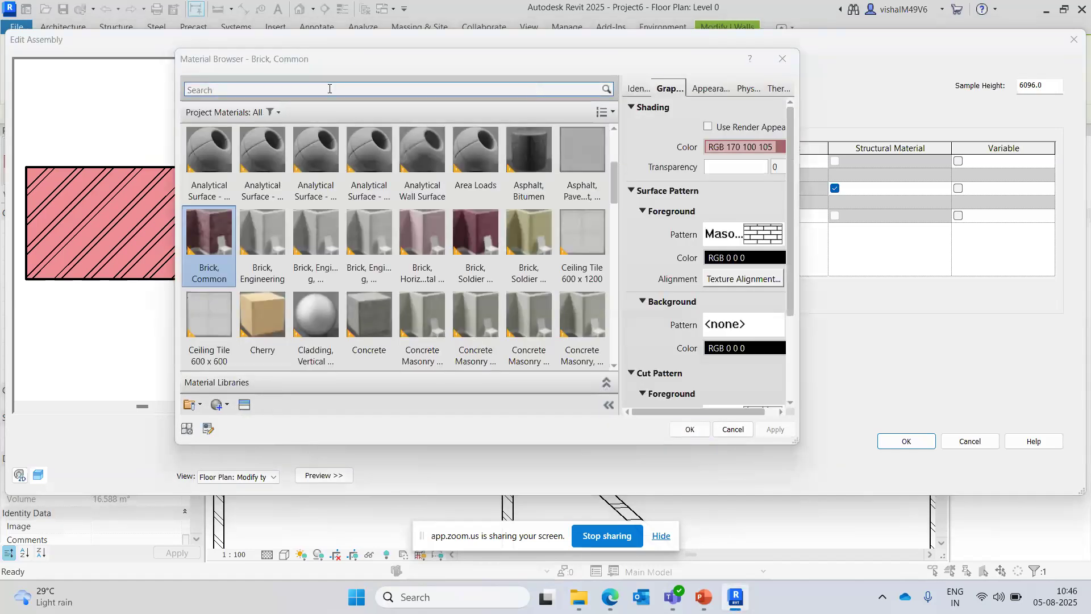
left_click(327, 90)
type("plas")
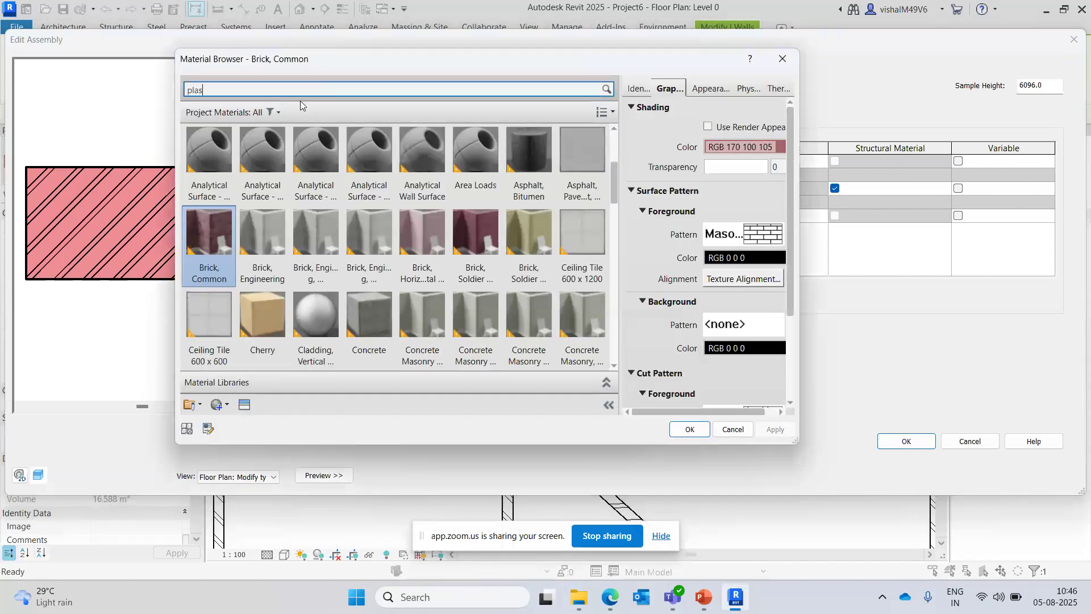
type("ter")
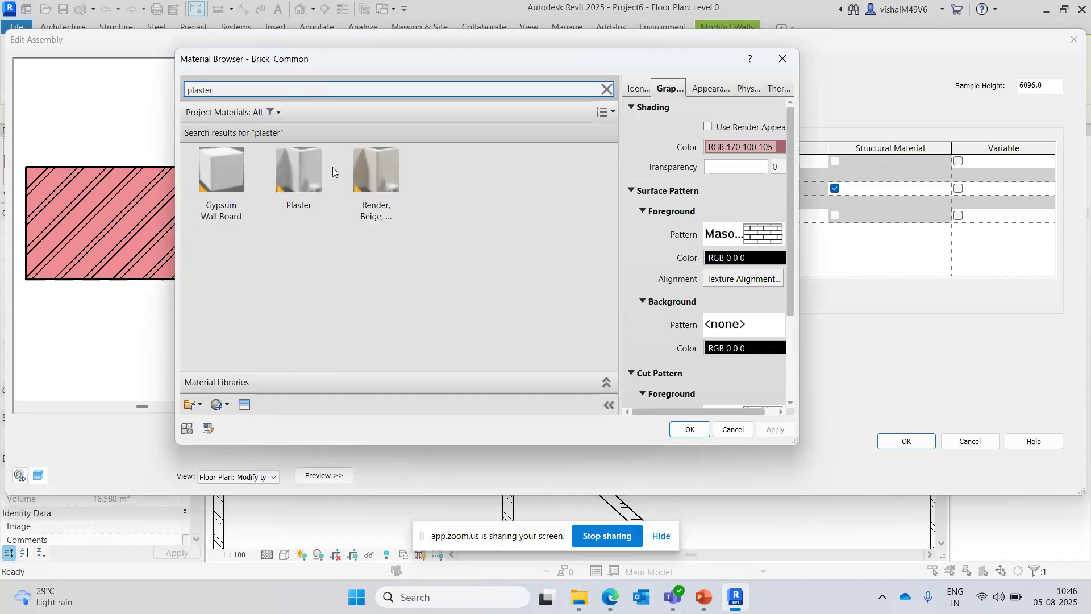
left_click(302, 166)
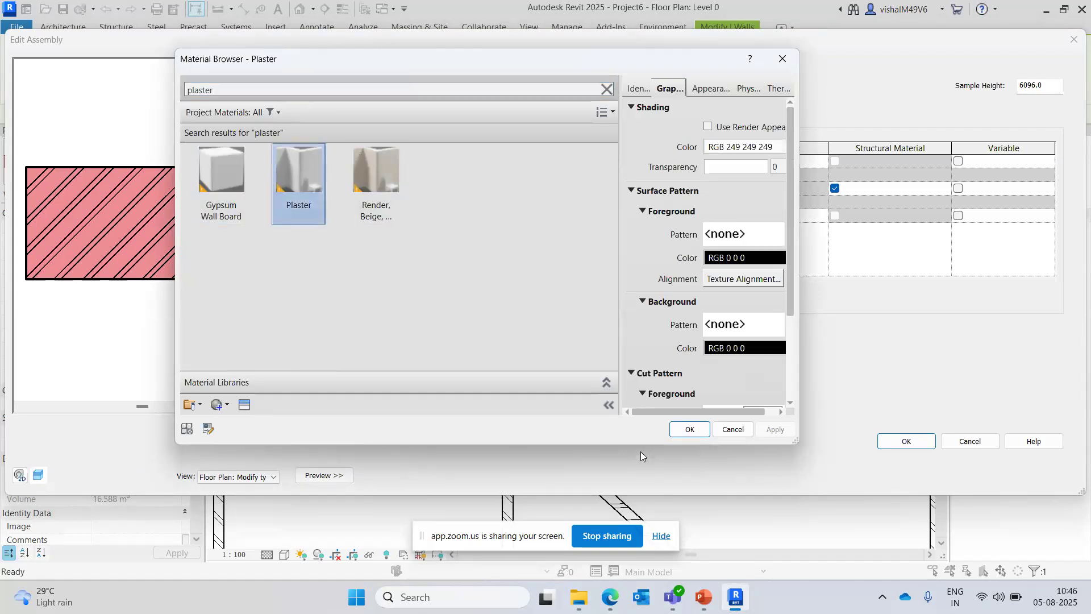
left_click(690, 429)
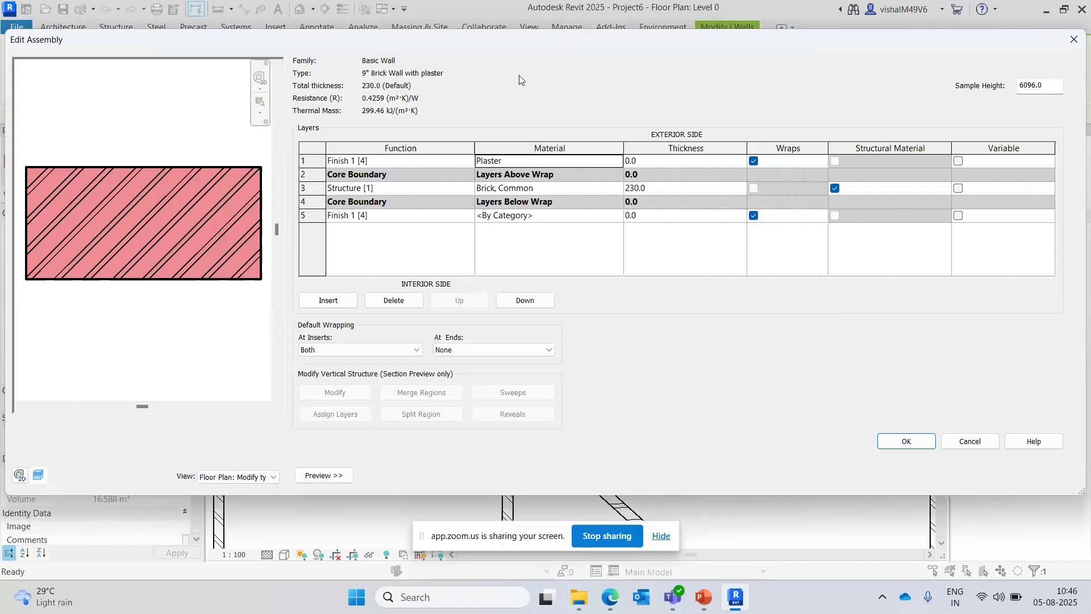
left_click(647, 159)
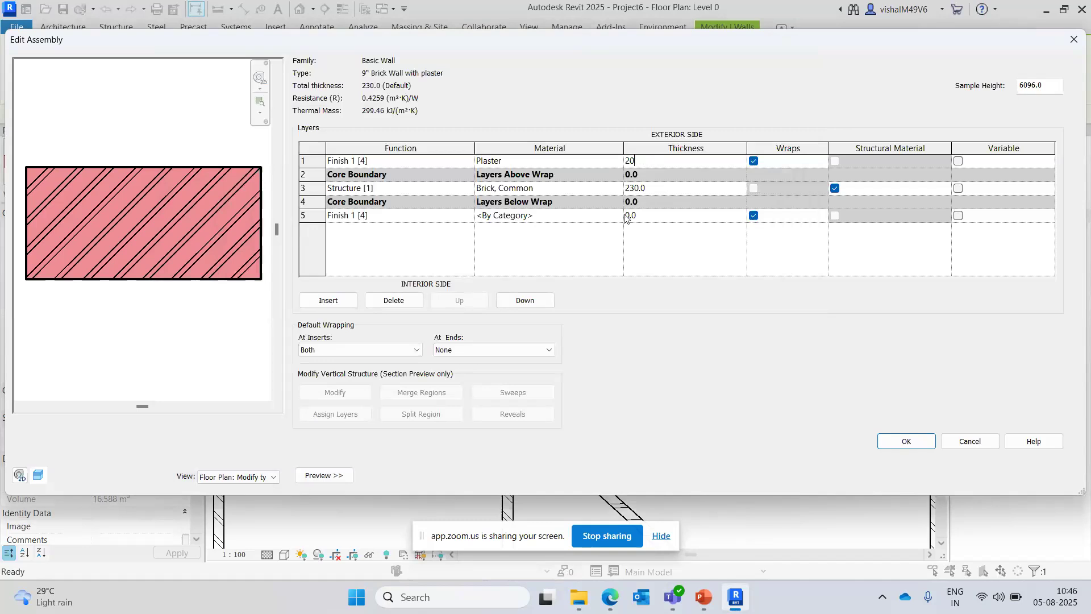
- Assign the Plaster material to the Finish 1 layer on the interior side
left_click(582, 222)
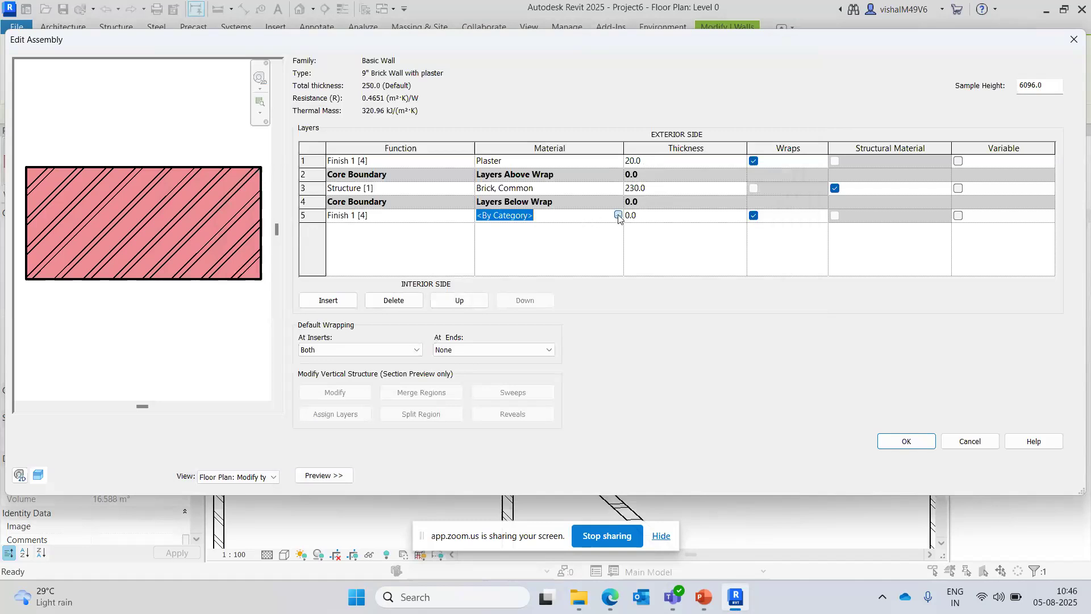
left_click(617, 215)
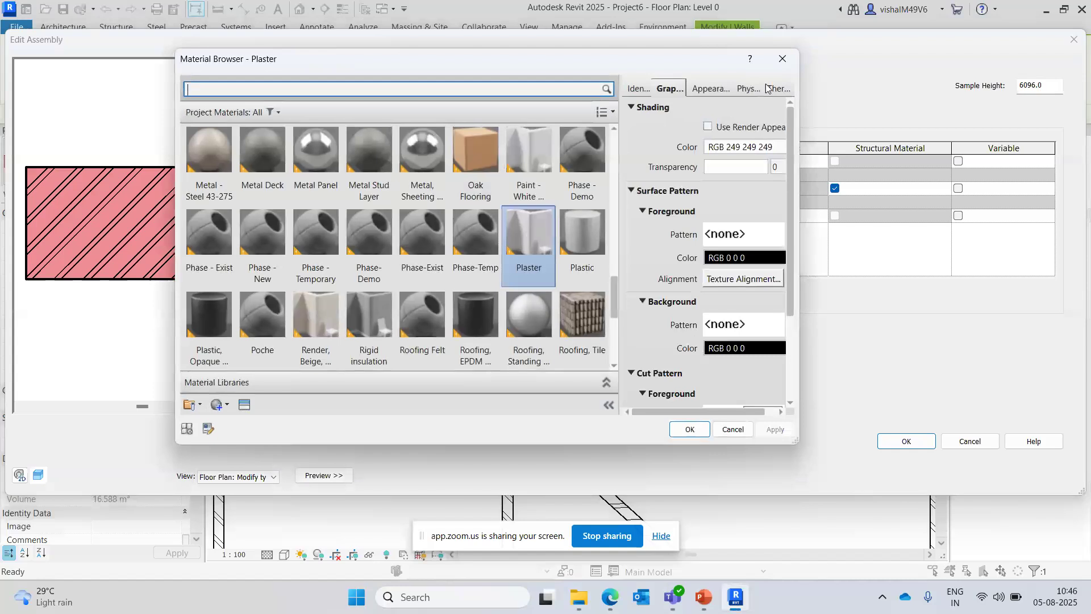
key("Escape")
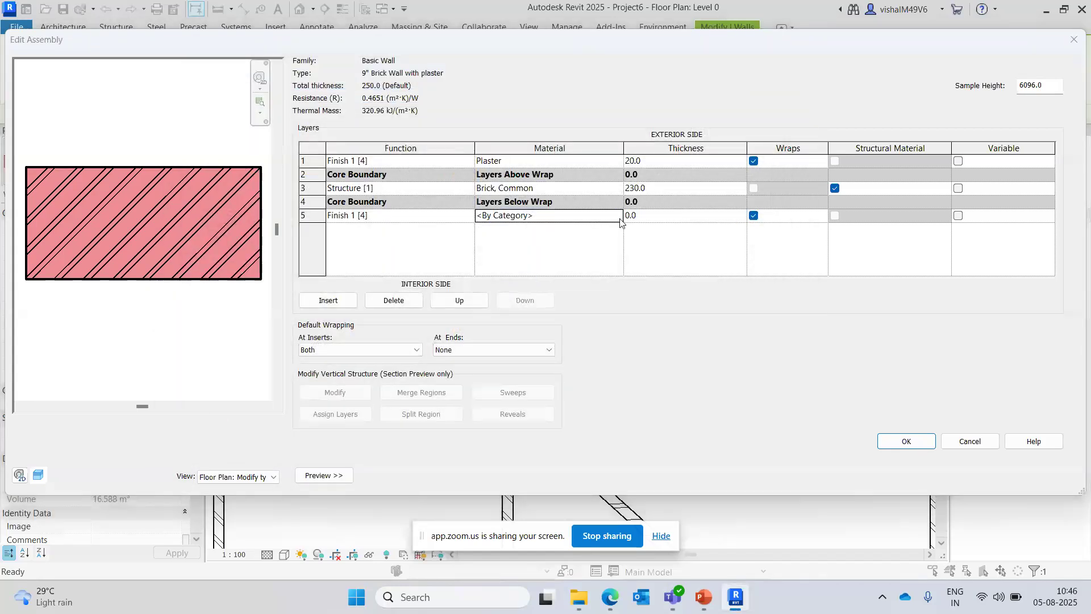
left_click(618, 215)
left_click(262, 94)
type("pla")
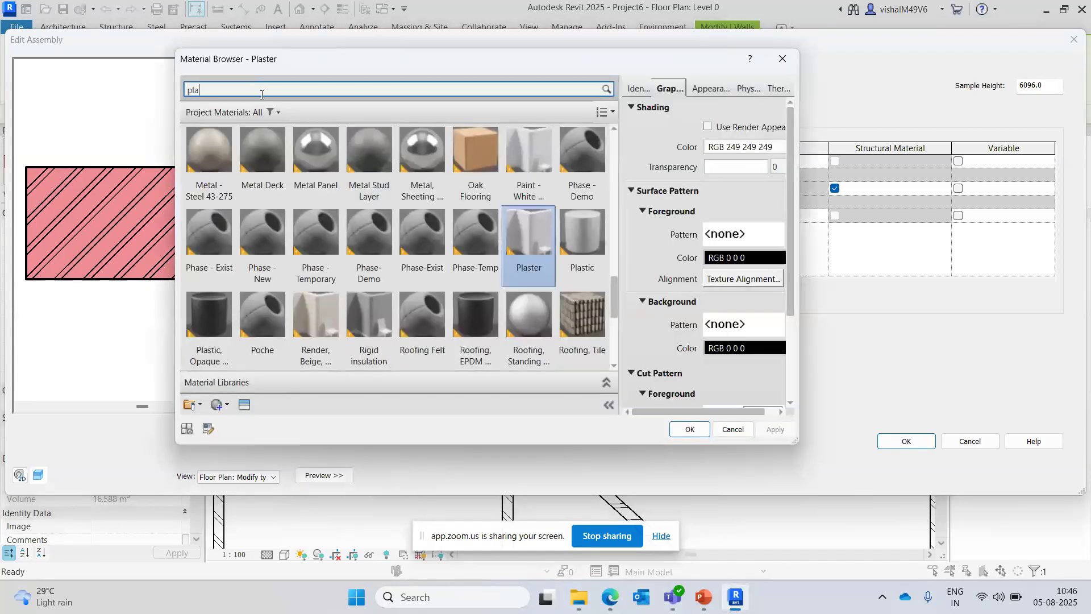
type("ster")
left_click(274, 156)
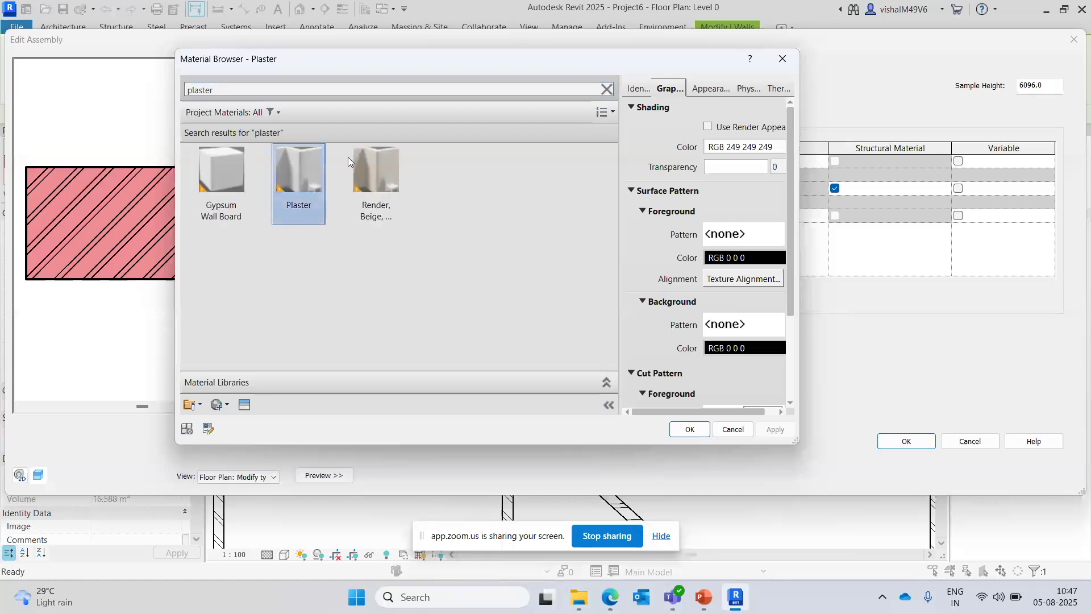
left_click(689, 429)
- Set the interior Finish 1 layer's thickness to 20 and accept the changes to the wall type
left_click(623, 215)
type("20")
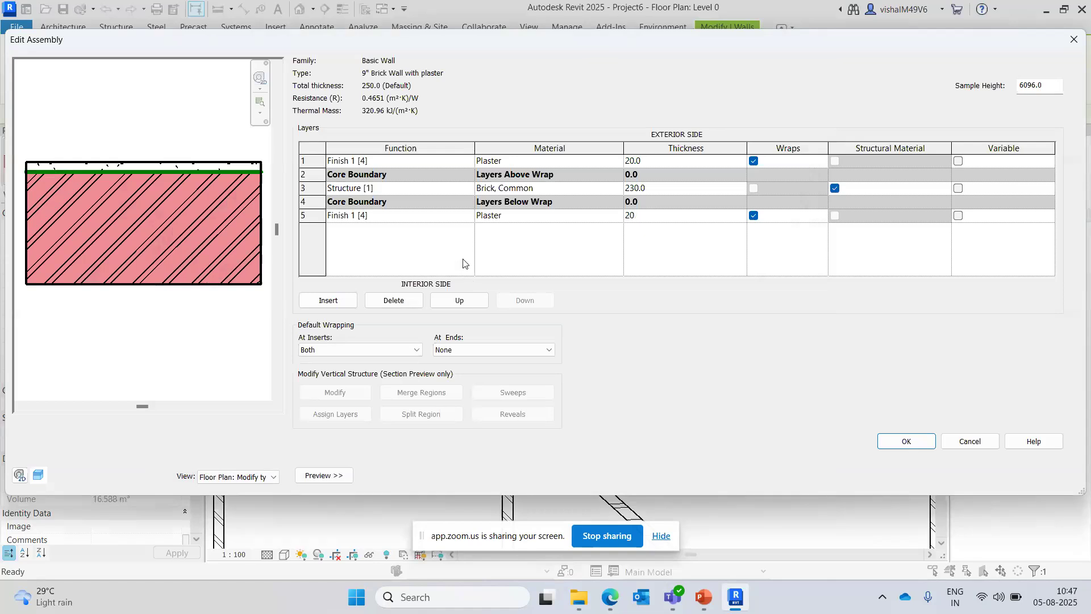
key("Return")
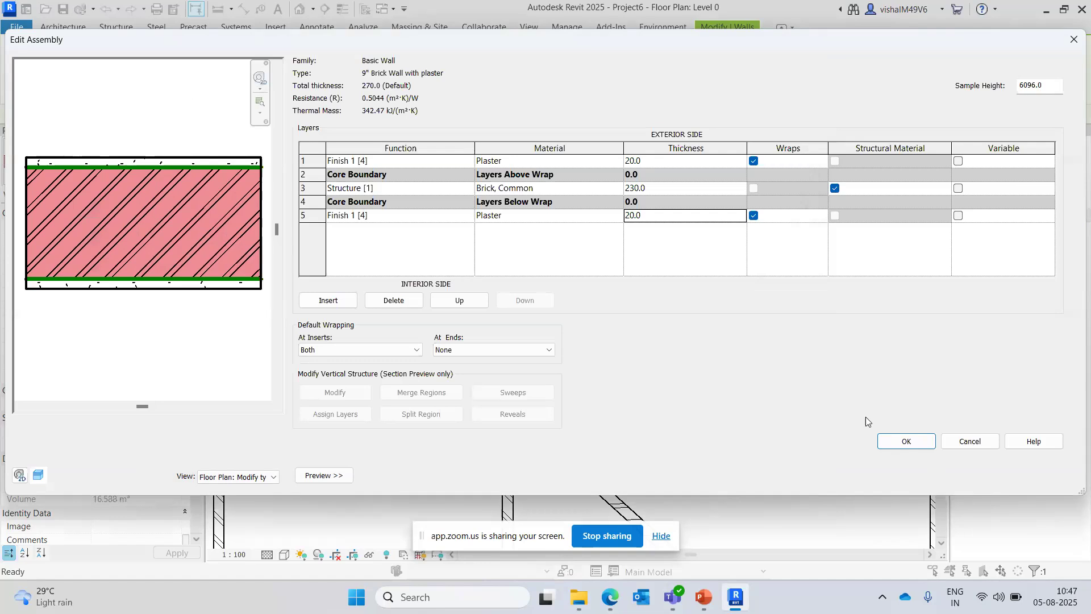
left_click(904, 442)
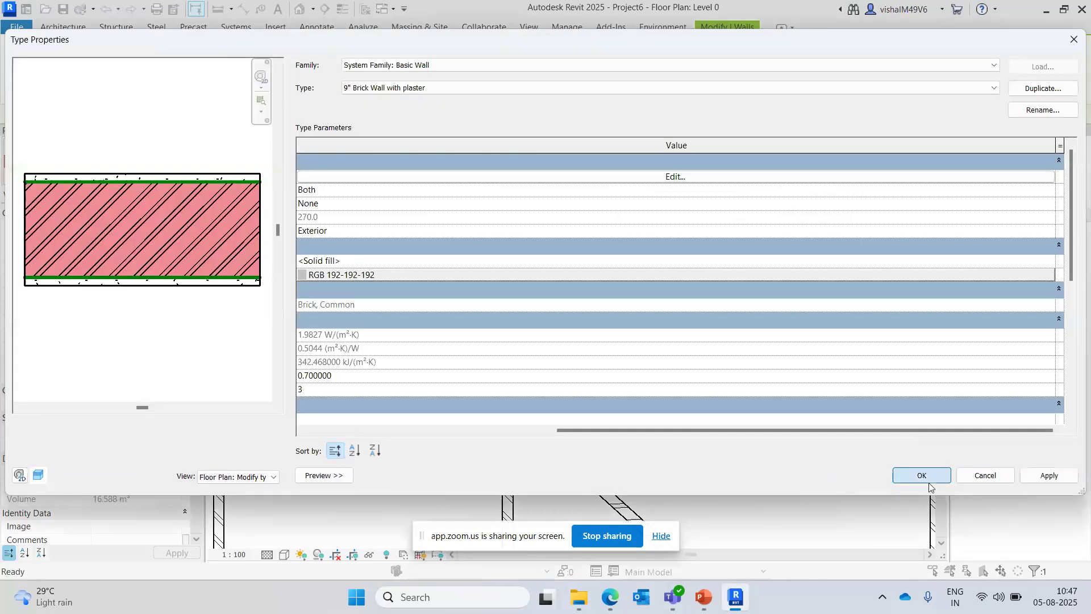
left_click(923, 475)
- Turn on Thin Lines for the Level 0 floor plan display at the plastered wall's end
scroll(420, 404, "up", 6)
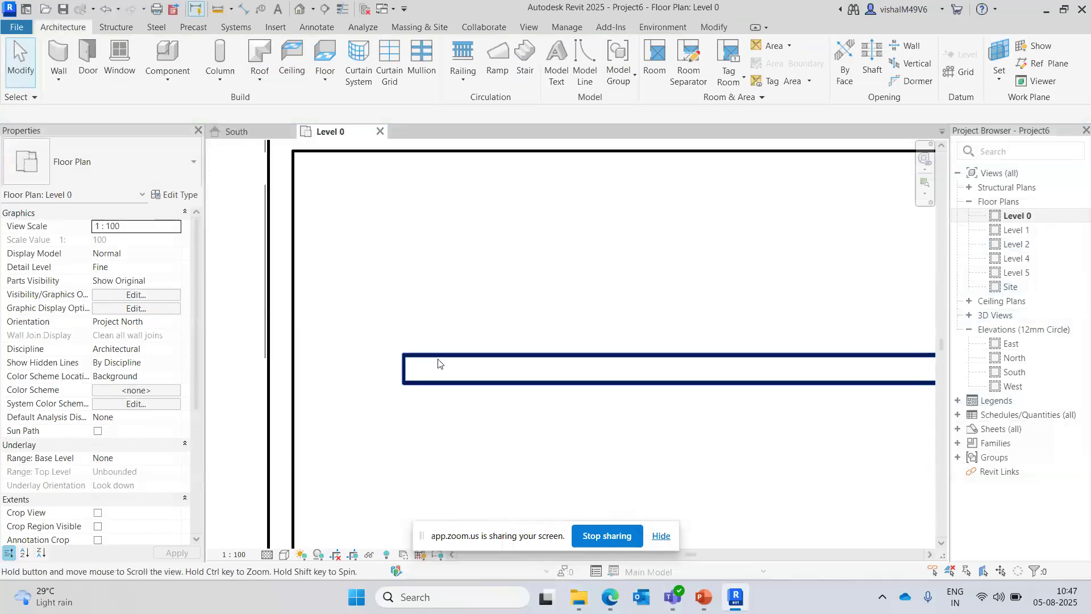
scroll(360, 370, "up", 5)
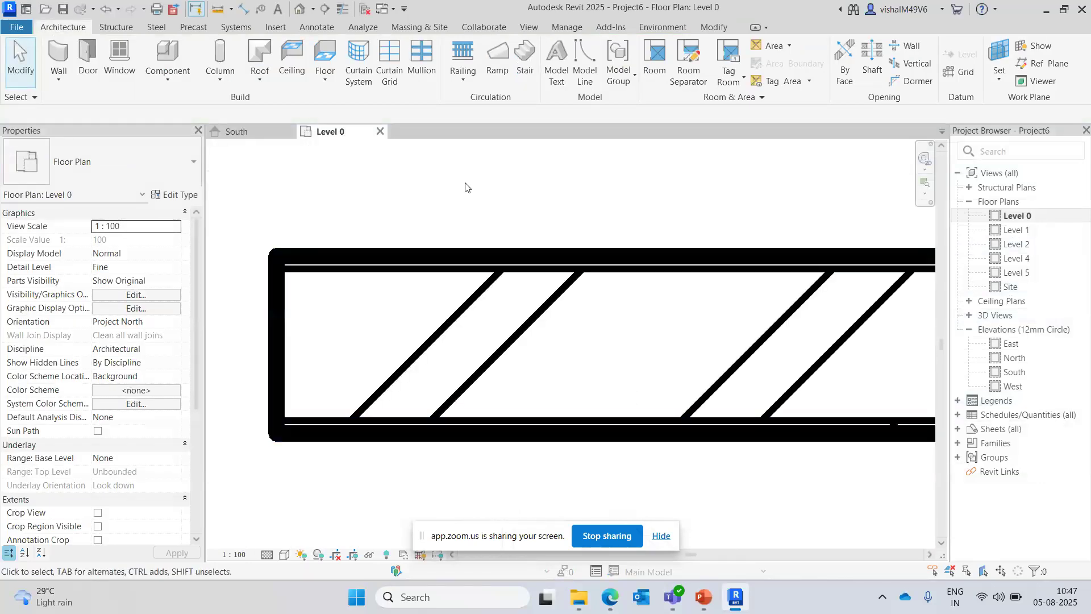
scroll(316, 155, "down", 2)
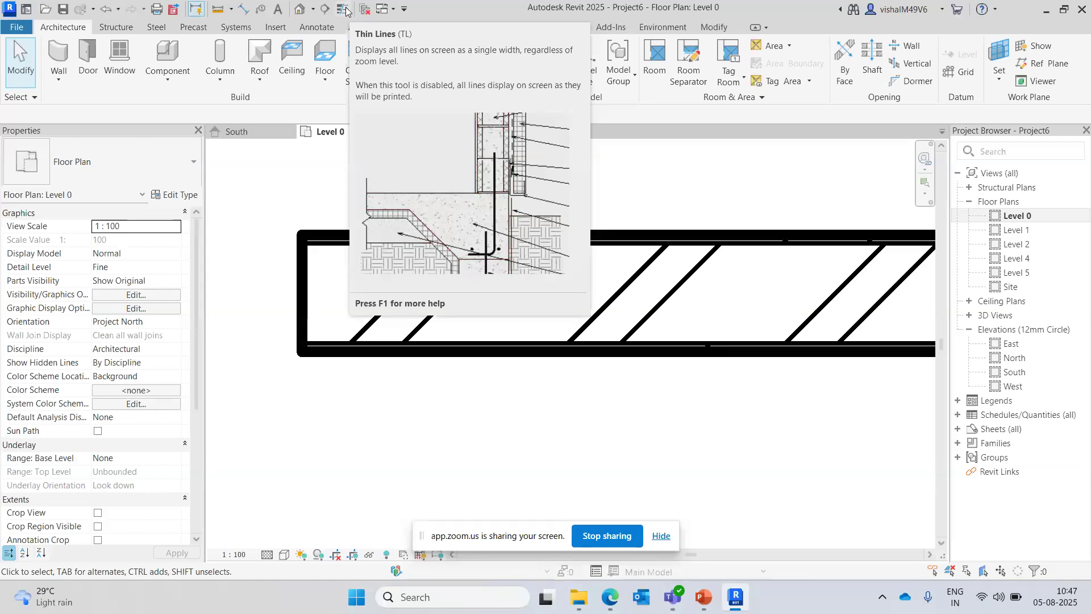
left_click(345, 10)
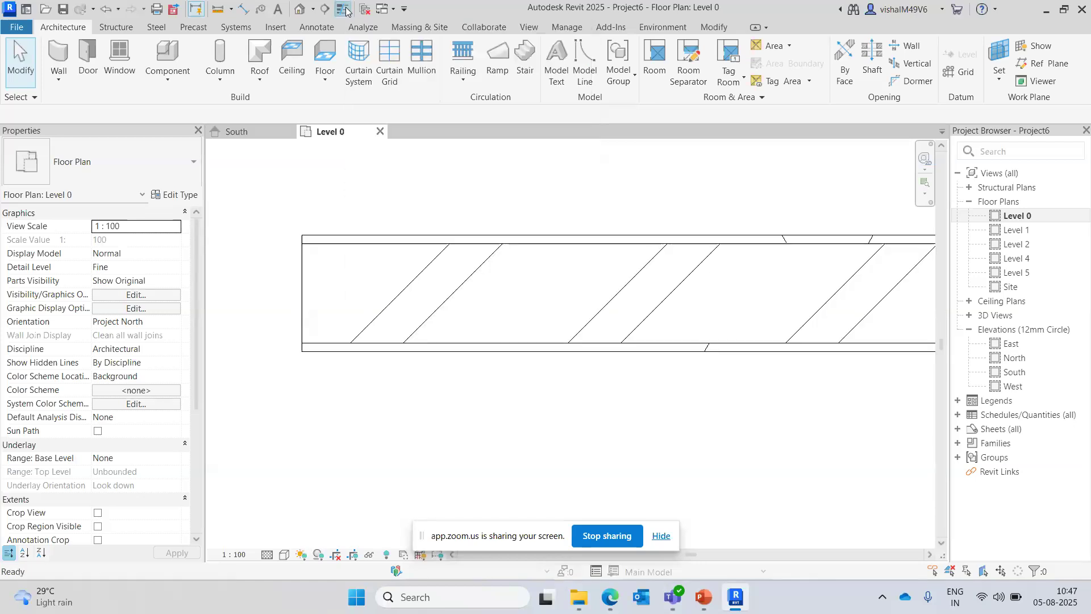
- Examine the brick and plaster layers along the long horizontal interior wall and at its corner with the adjoining vertical wall
scroll(468, 295, "down", 2)
scroll(456, 294, "down", 4)
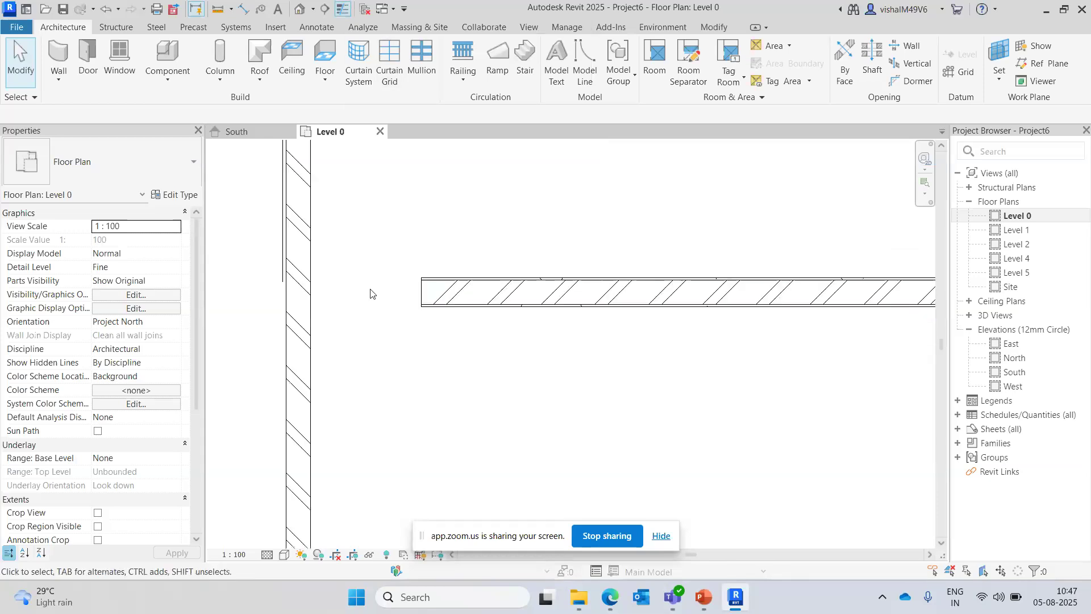
scroll(451, 343, "up", 5)
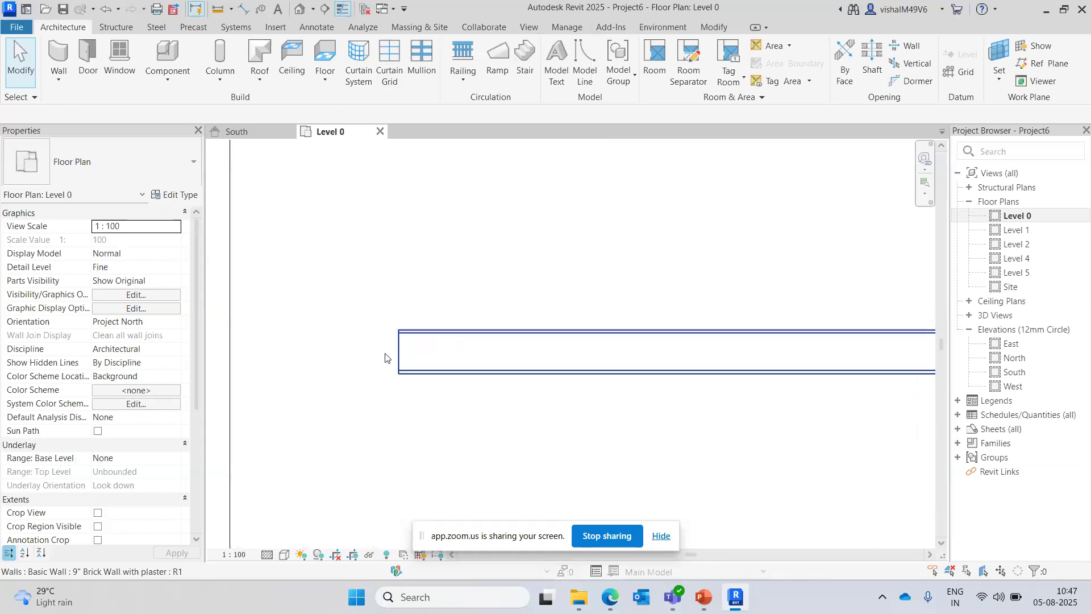
middle_click_drag(605, 376, 531, 348)
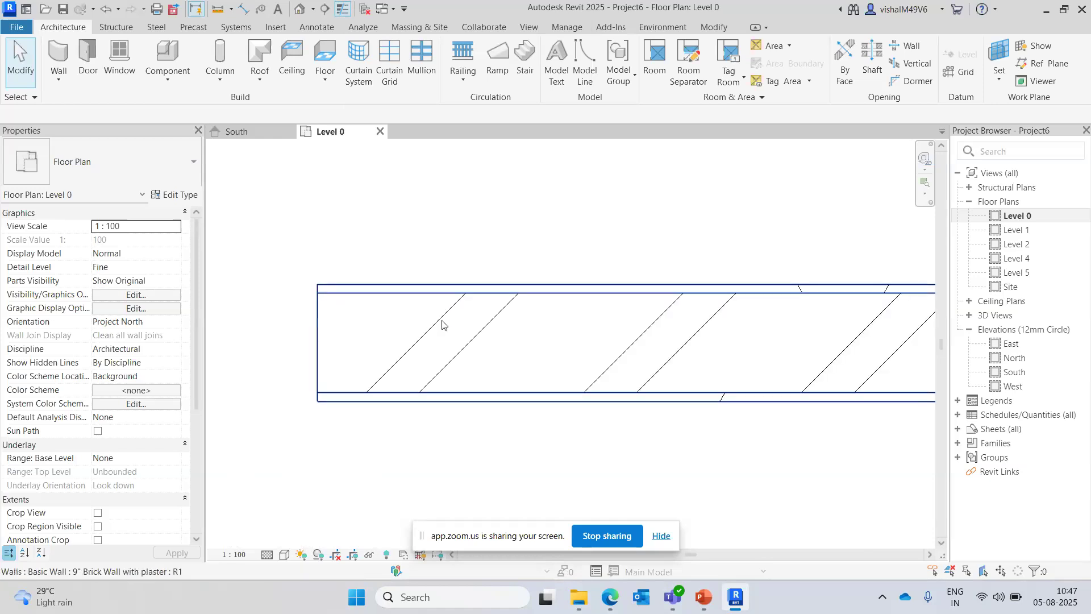
scroll(445, 299, "up", 2)
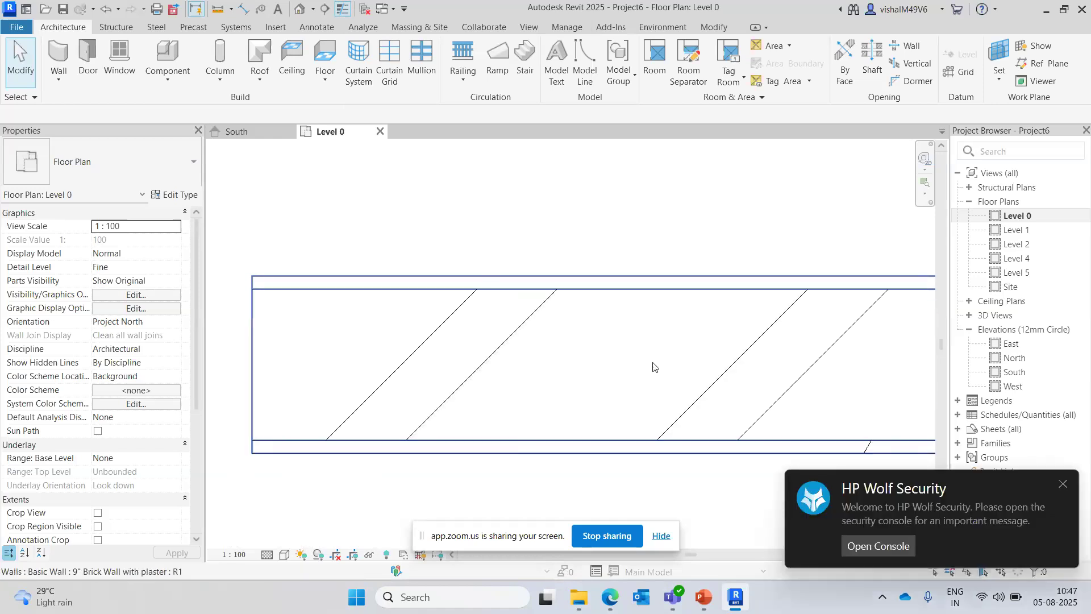
left_click(1062, 484)
scroll(318, 290, "down", 4)
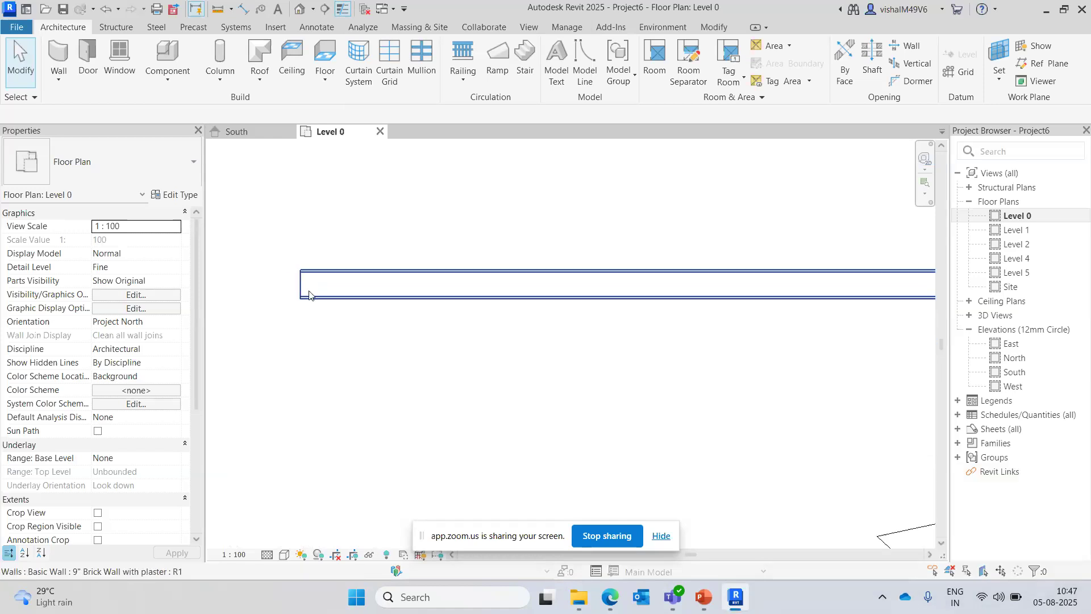
scroll(369, 346, "down", 3)
middle_click_drag(380, 369, 372, 343)
scroll(378, 316, "up", 5)
scroll(707, 354, "down", 1)
middle_click_drag(706, 354, 674, 350)
scroll(604, 312, "up", 5)
middle_click_drag(604, 312, 546, 319)
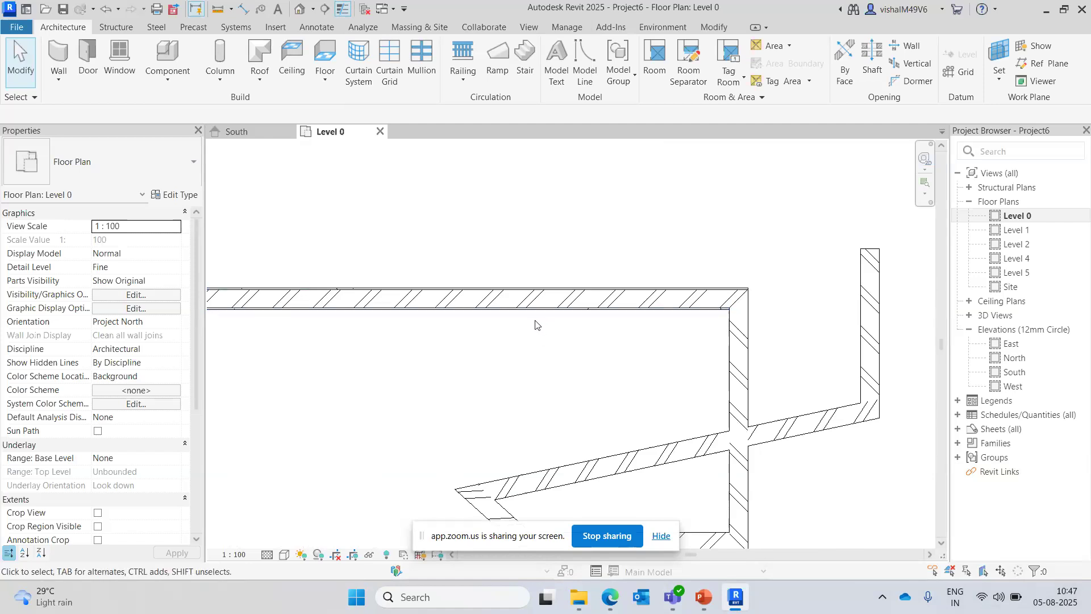
scroll(524, 313, "up", 2)
scroll(694, 207, "down", 4)
middle_click_drag(641, 306, 641, 305)
scroll(403, 328, "up", 1)
middle_click_drag(404, 329, 475, 344)
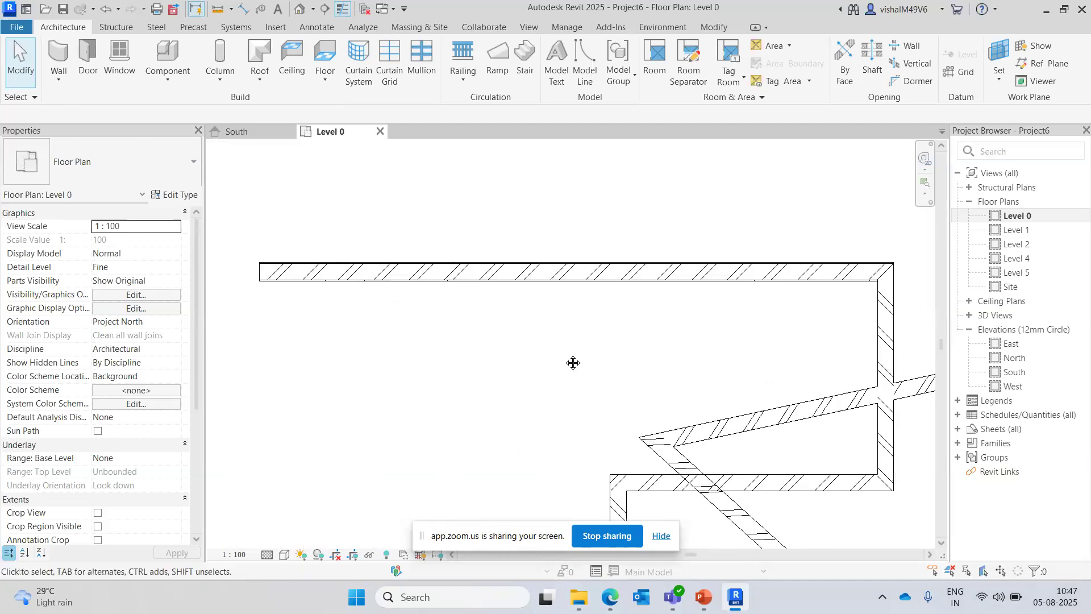
middle_click_drag(574, 363, 534, 351)
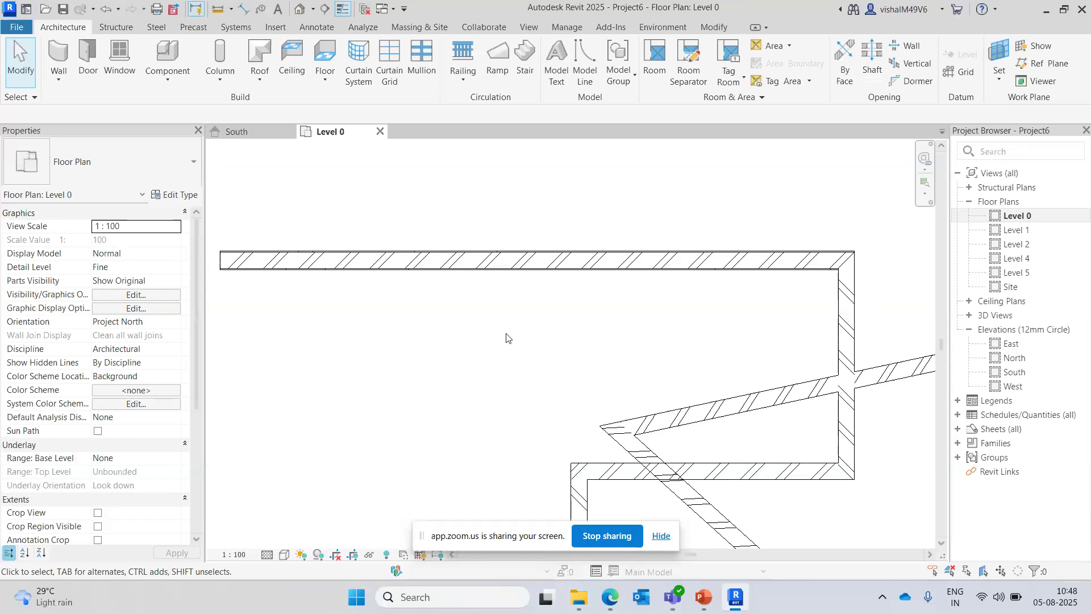
- Match the plastered type of the long horizontal interior wall onto the vertical wall joining its east end
middle_click_drag(507, 337, 470, 359)
key("m")
key("a")
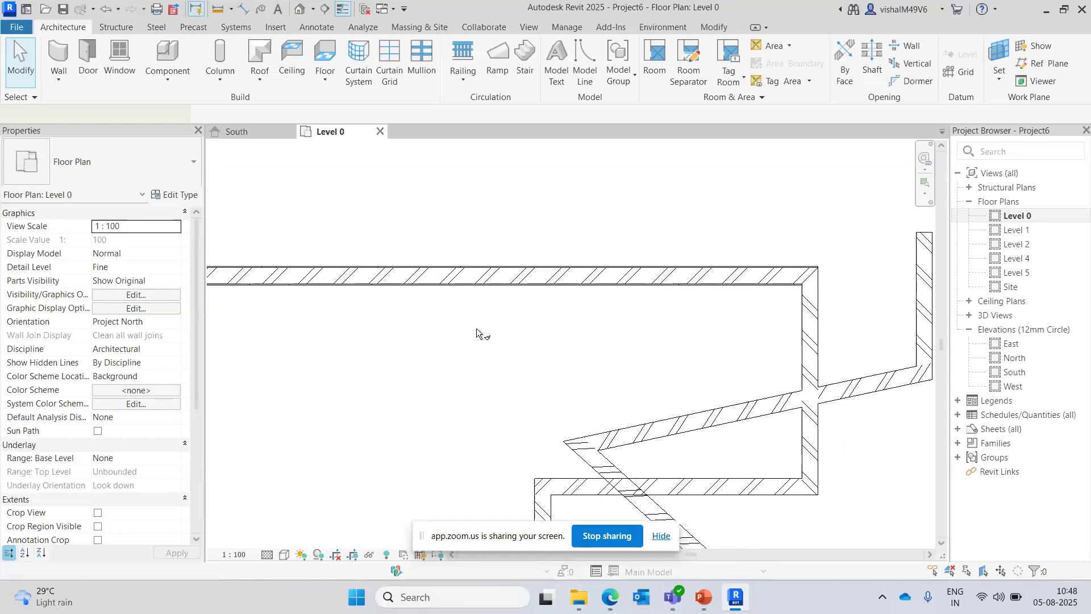
left_click(542, 277)
scroll(824, 307, "up", 4)
left_click(761, 304)
scroll(737, 291, "up", 1)
scroll(744, 283, "down", 7)
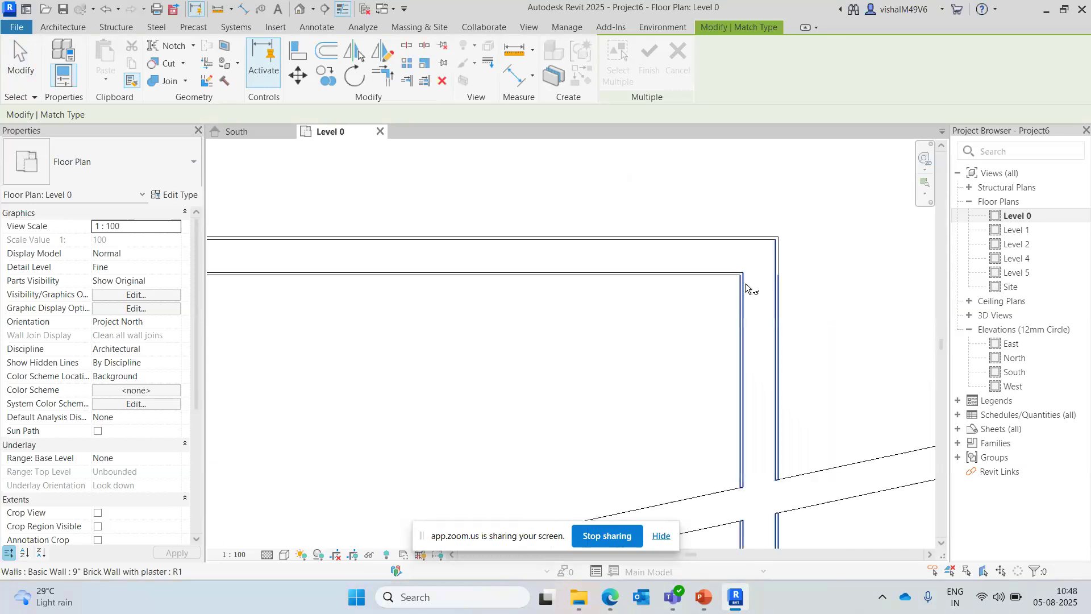
key("Escape")
key("Escape")
- Match the plastered type of the vertical interior wall onto the slanted wall crossing it
scroll(769, 441, "up", 3)
middle_click_drag(770, 449, 696, 444)
left_click_drag(738, 271, 764, 305)
middle_click_drag(765, 307, 744, 310)
left_click_drag(710, 244, 750, 301)
middle_click_drag(739, 292, 712, 313)
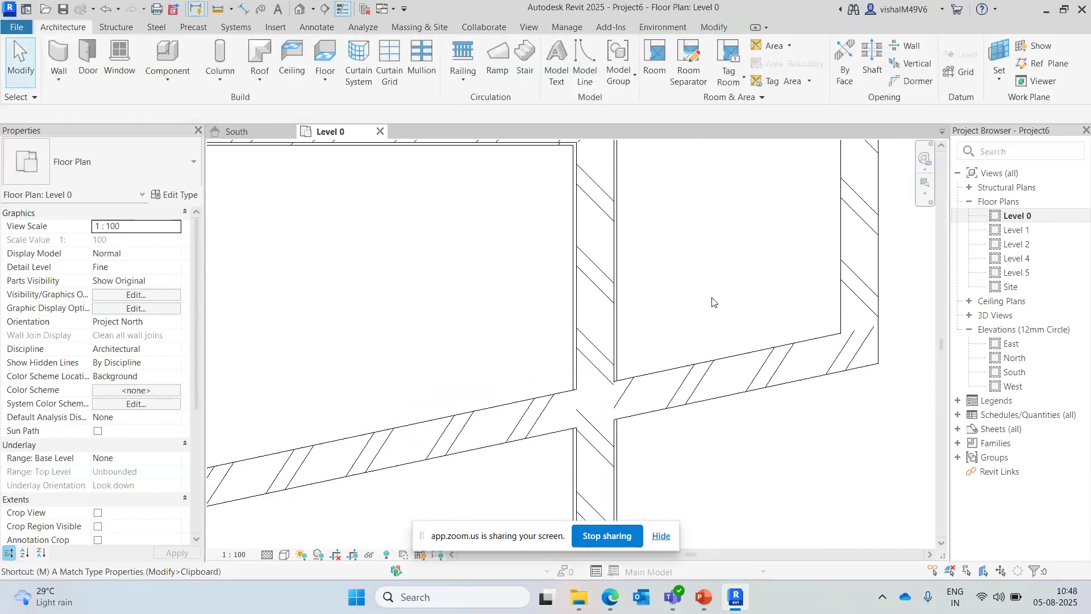
key("a")
left_click(597, 245)
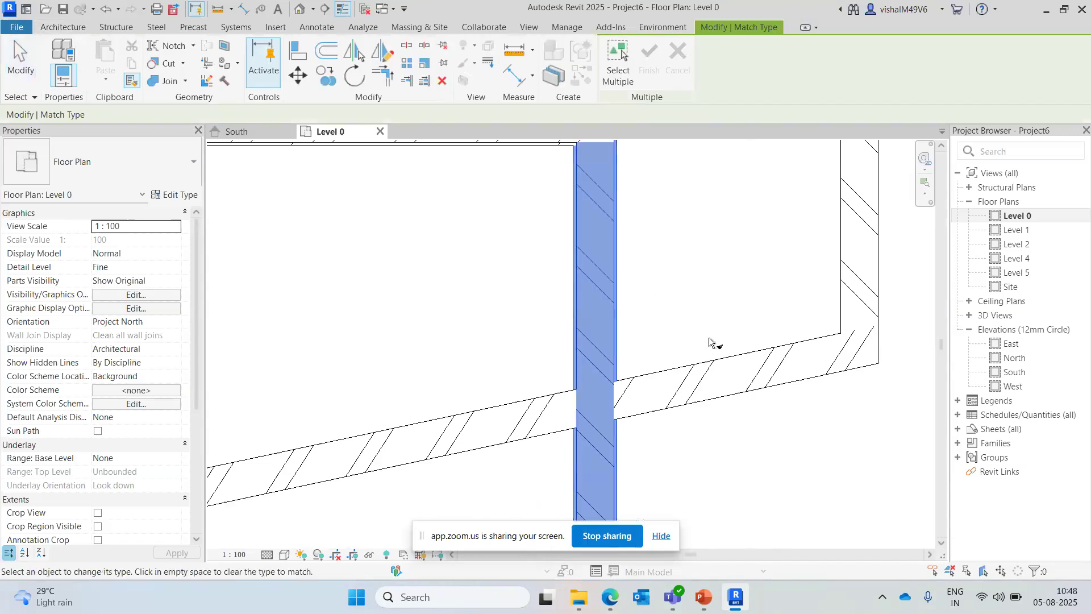
left_click(718, 376)
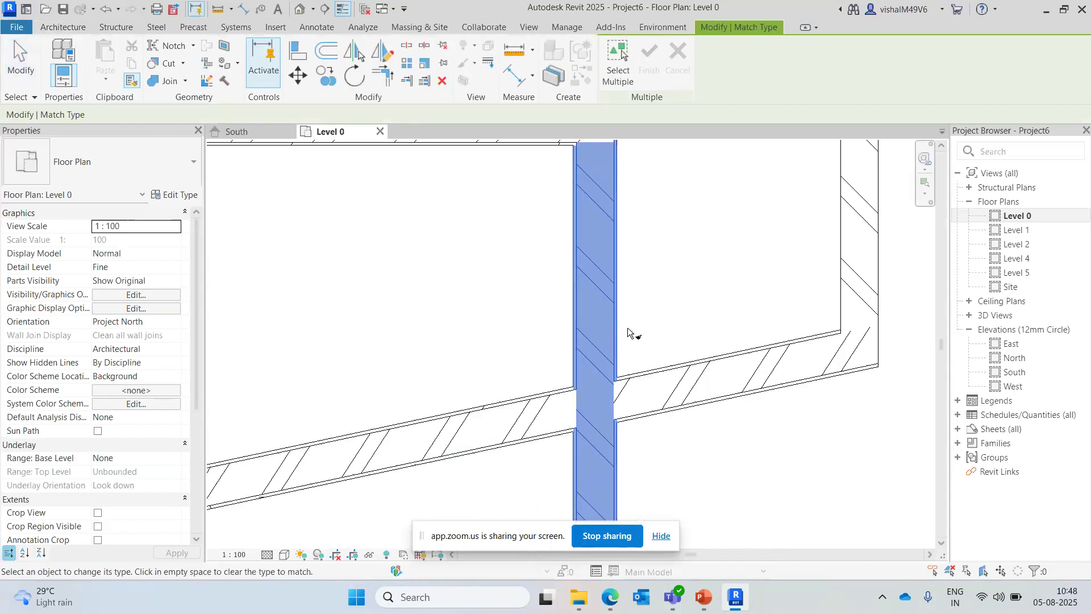
scroll(676, 290, "up", 1)
key("Escape")
key("Escape")
scroll(669, 400, "down", 3)
middle_click_drag(628, 425, 678, 348)
scroll(651, 377, "down", 5)
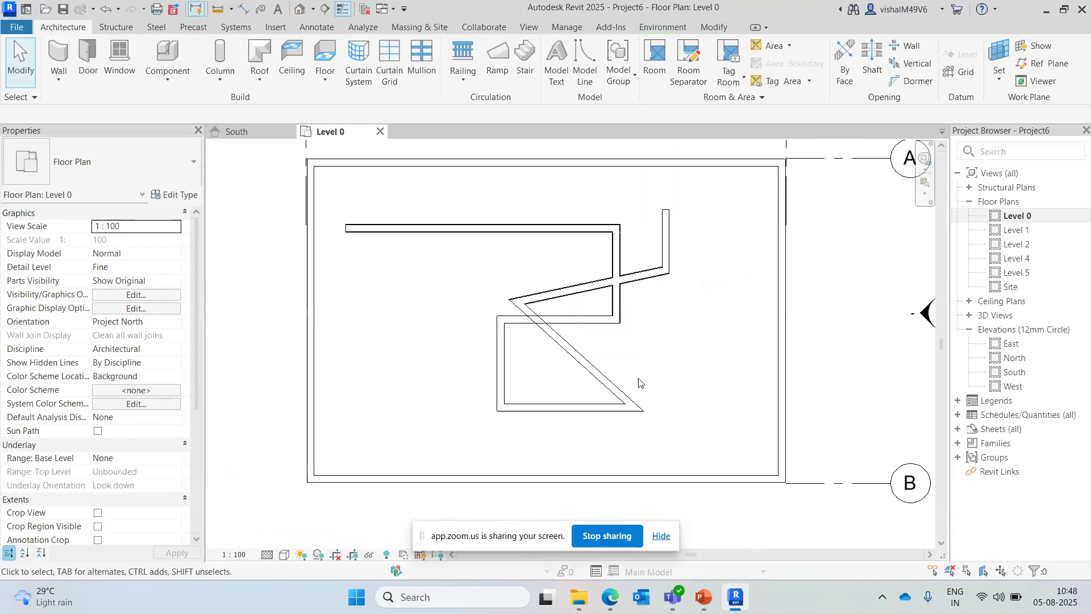
mouse_move(714, 437)
left_mouse_down()
mouse_move(500, 255)
mouse_move(370, 207)
mouse_move(788, 362)
left_mouse_up()
middle_click_drag(638, 339, 637, 355)
key("m")
key("a")
scroll(520, 262, "up", 3)
left_click(541, 234)
scroll(530, 238, "up", 4)
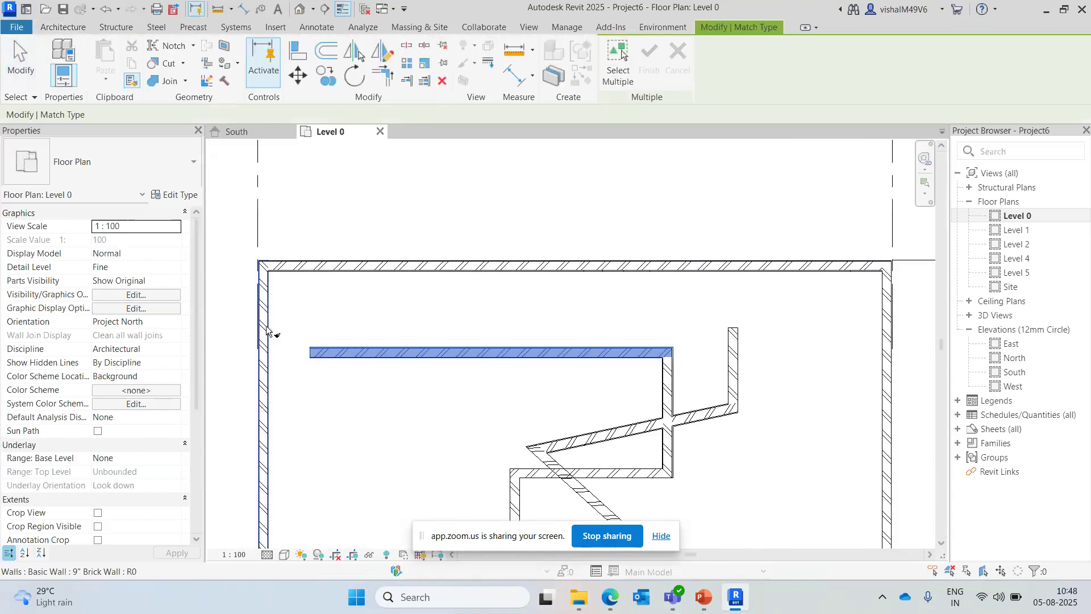
middle_click_drag(859, 386, 786, 322)
key("Escape")
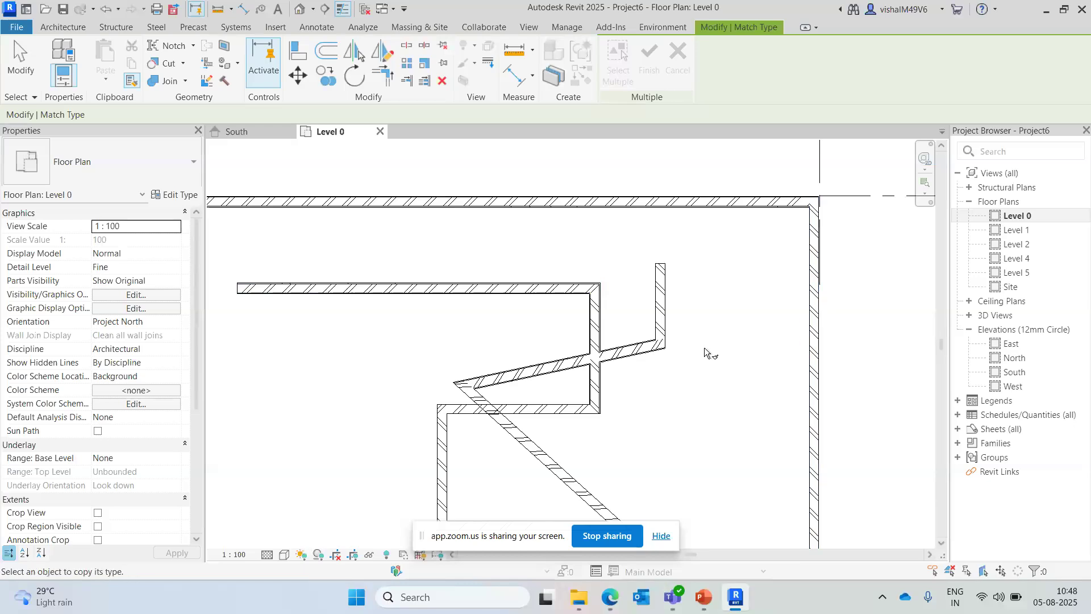
key("Escape")
middle_click_drag(704, 348, 690, 287)
key("m")
key("a")
left_click(662, 145)
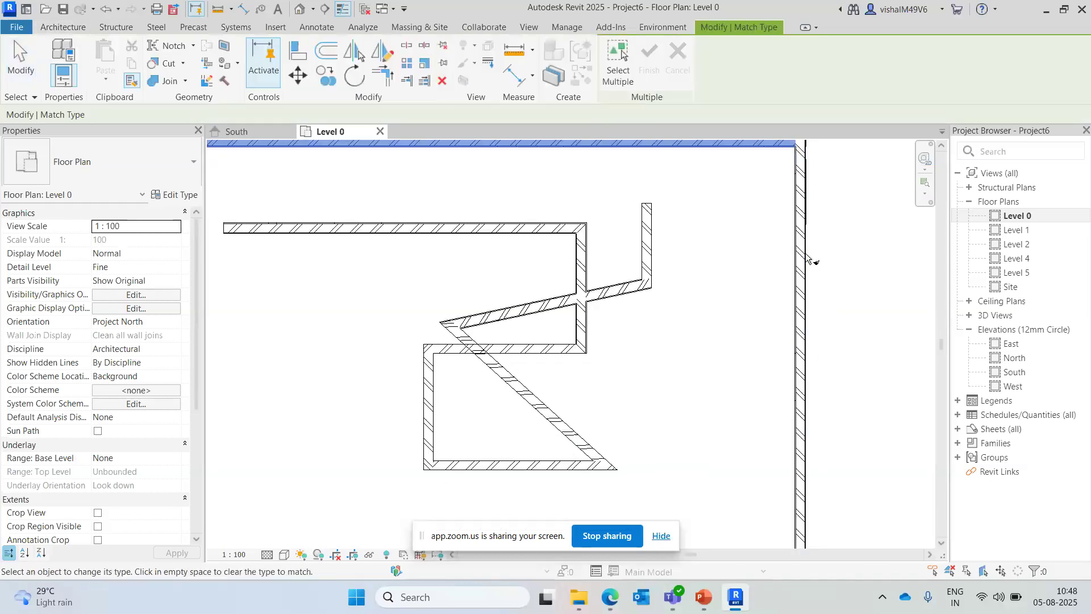
scroll(756, 329, "down", 2)
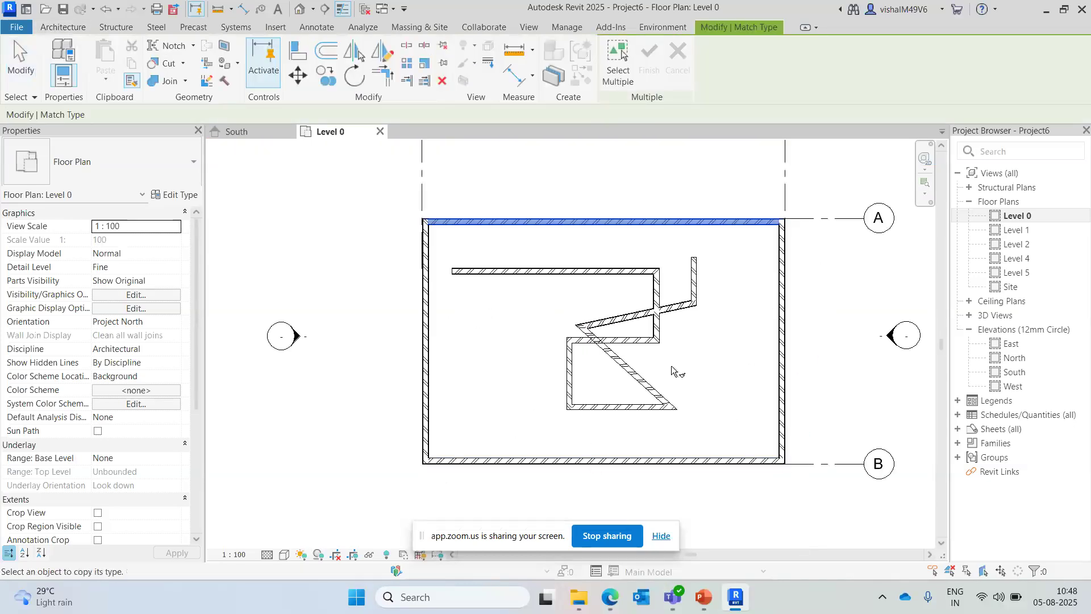
scroll(617, 416, "up", 4)
key("Escape")
key("Escape")
- Delete all the interior walls enclosed by the rectangular exterior walls on the Level 0 plan
middle_click_drag(615, 295, 611, 341)
scroll(603, 335, "down", 3)
left_click_drag(728, 438, 485, 231)
key("Delete")
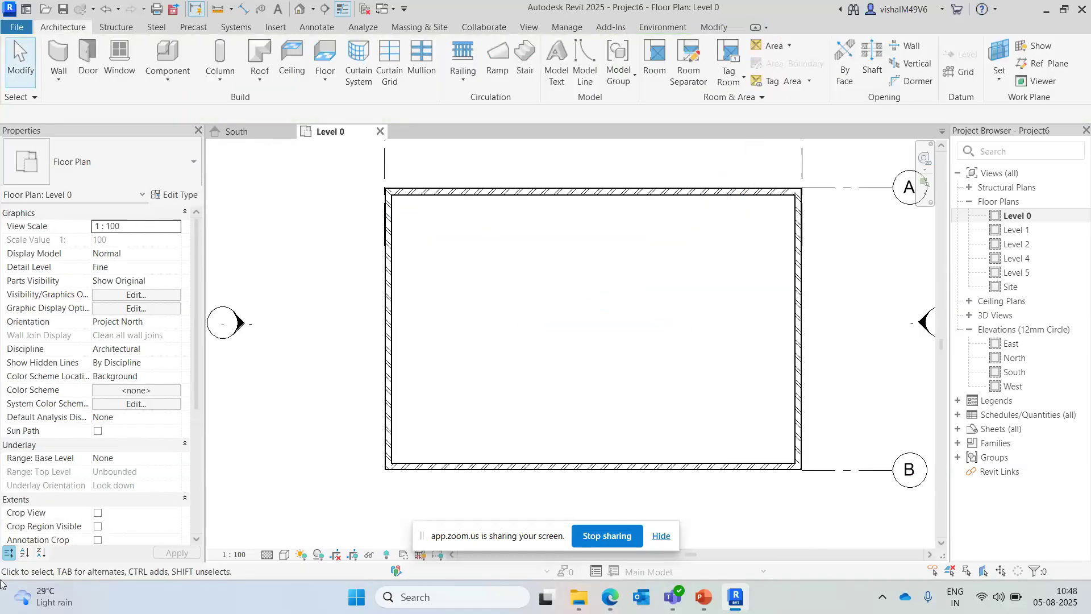
- Open the East elevation and select the plastered brick wall between grids A and B
middle_click_drag(633, 282, 612, 344)
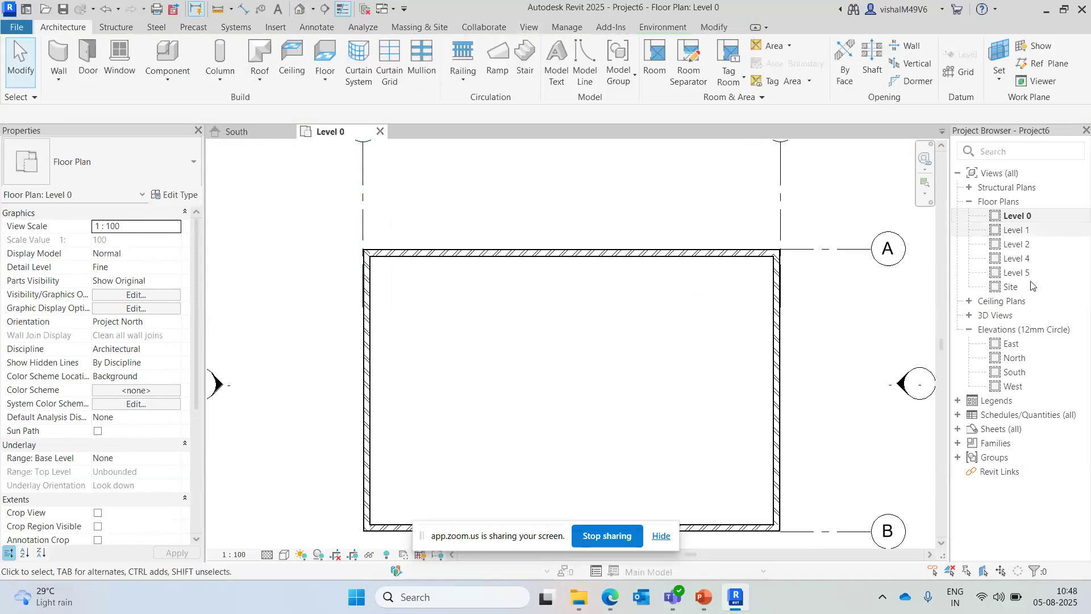
double_click(1011, 344)
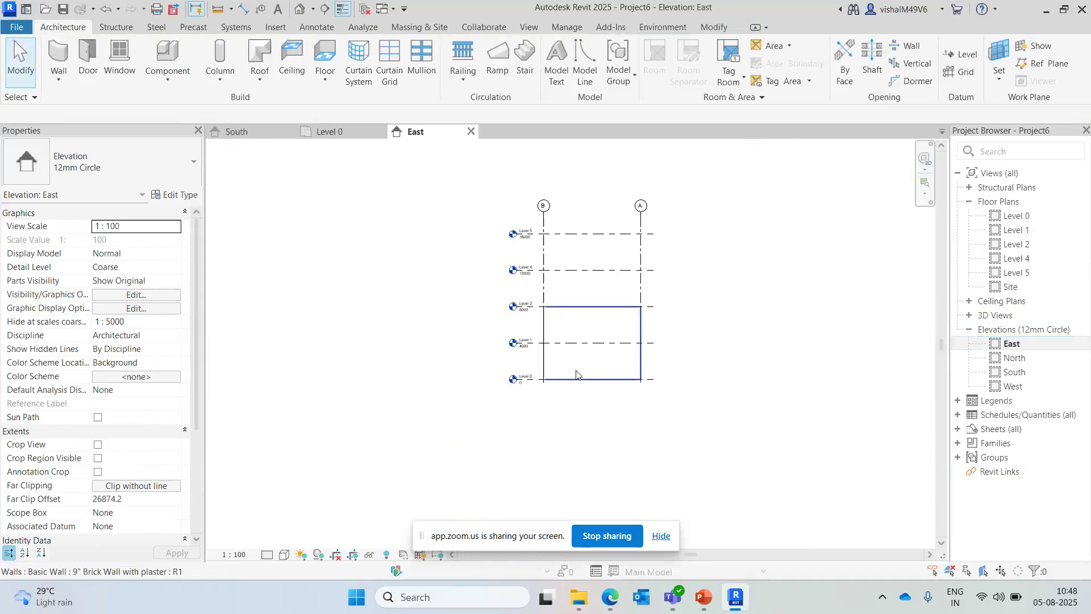
left_click(576, 375)
scroll(577, 375, "up", 4)
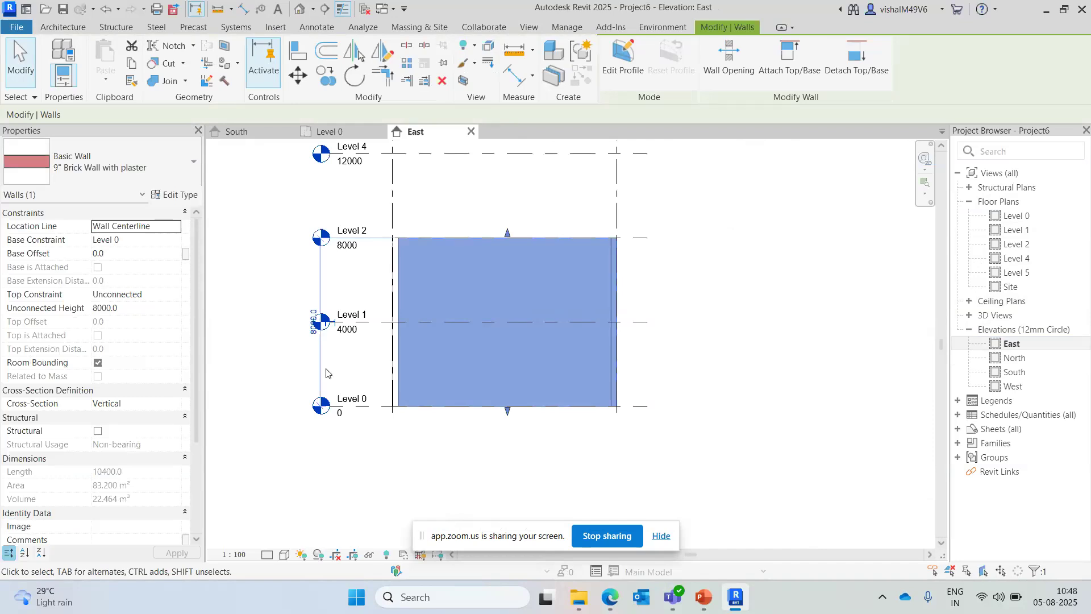
middle_click_drag(325, 373, 393, 360)
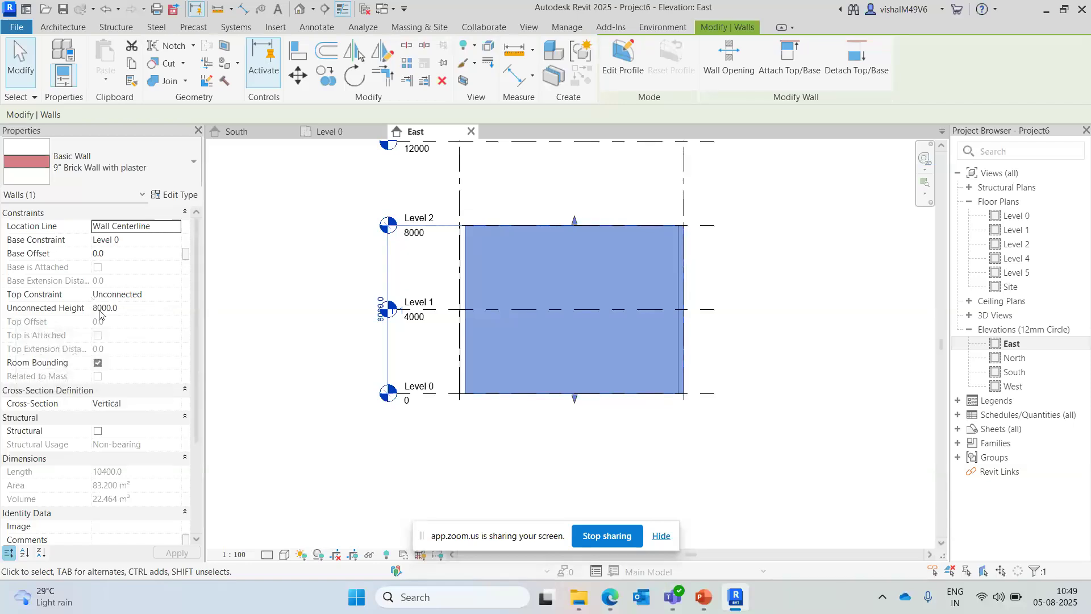
middle_click_drag(538, 349, 587, 335)
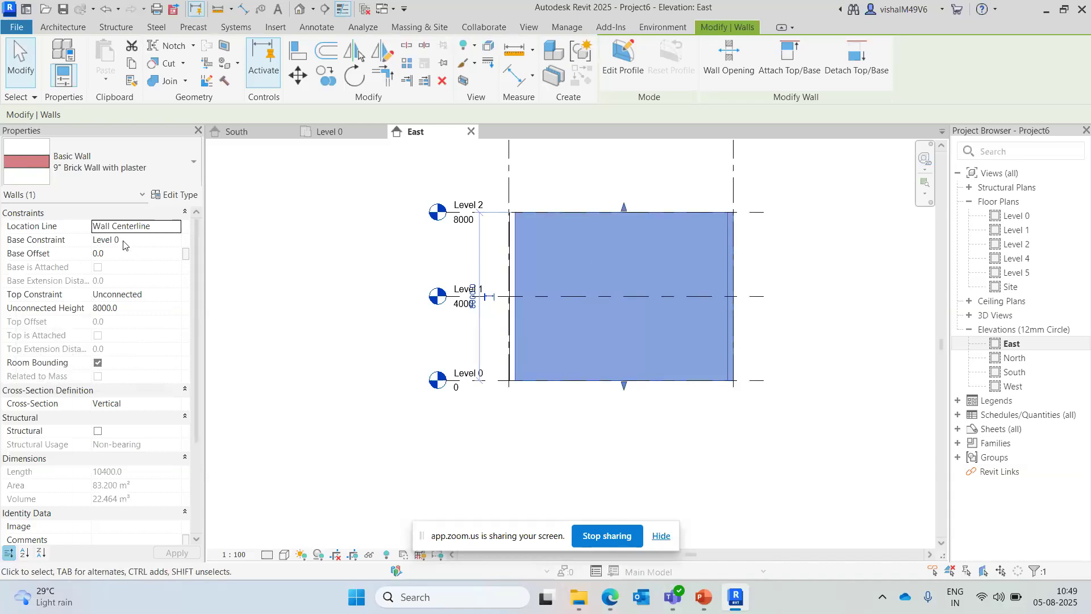
- Set the selected east wall's top constraint to Up to level: Level 1
left_click(128, 292)
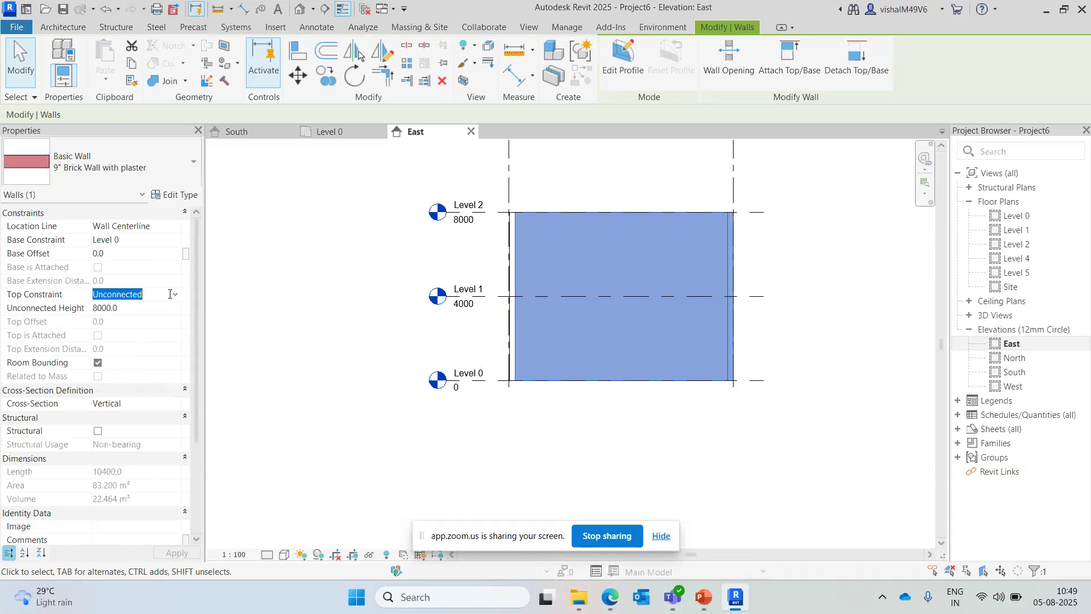
left_click(175, 294)
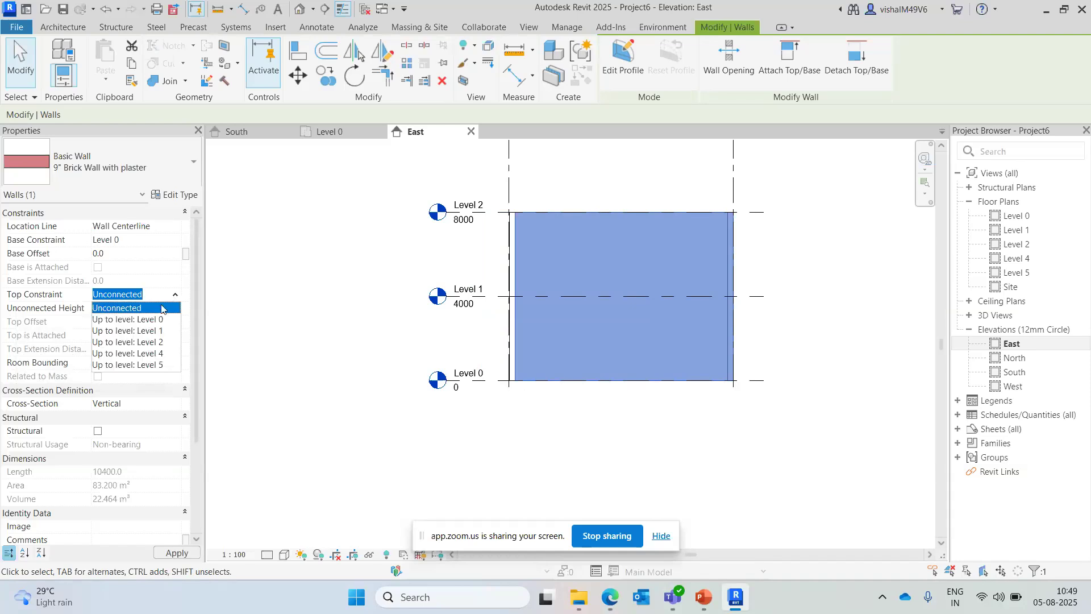
left_click(159, 330)
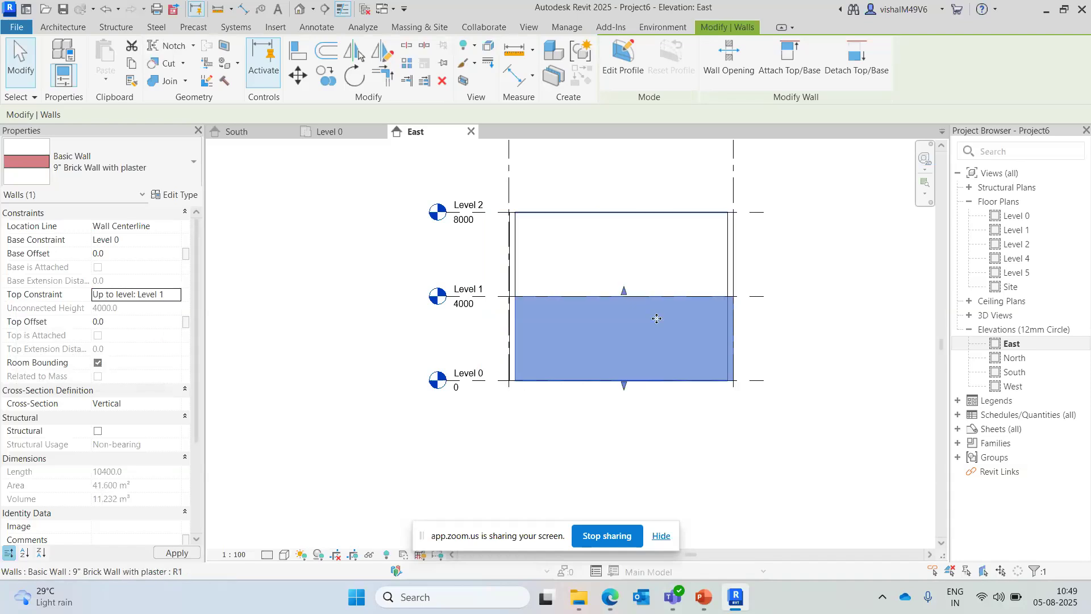
scroll(637, 320, "up", 2)
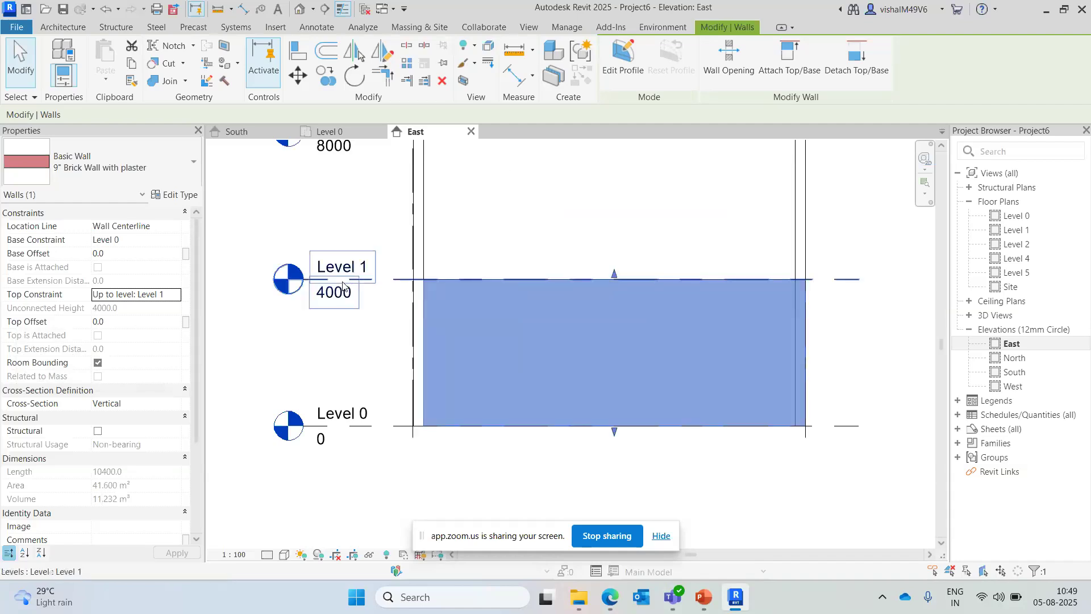
- Set the east wall's top constraint to Unconnected and its unconnected height to 6000 mm
left_click(175, 295)
left_click(149, 308)
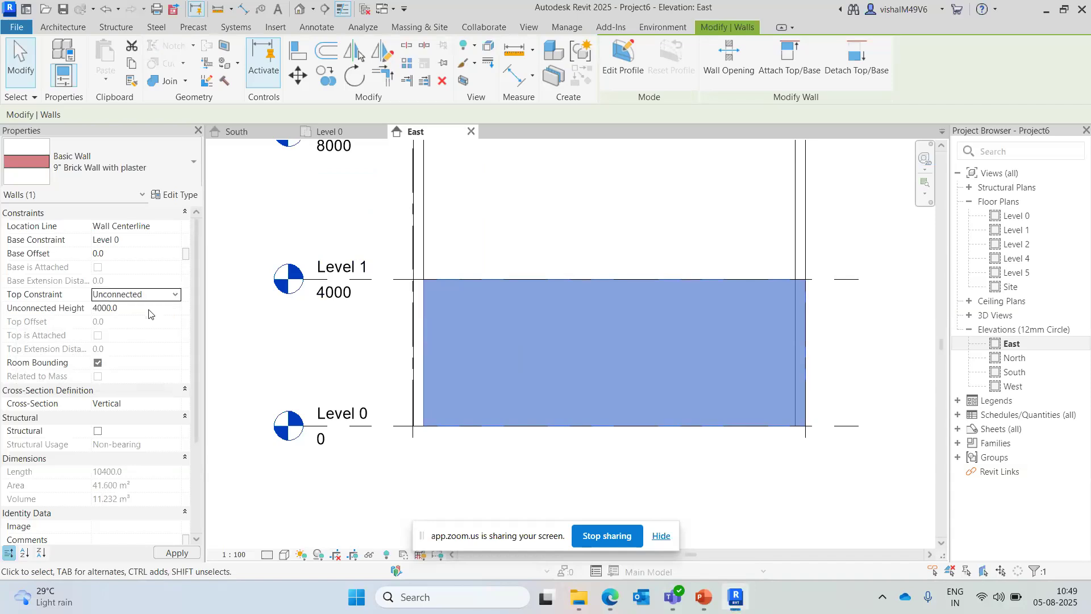
scroll(704, 297, "down", 3)
left_click(114, 309)
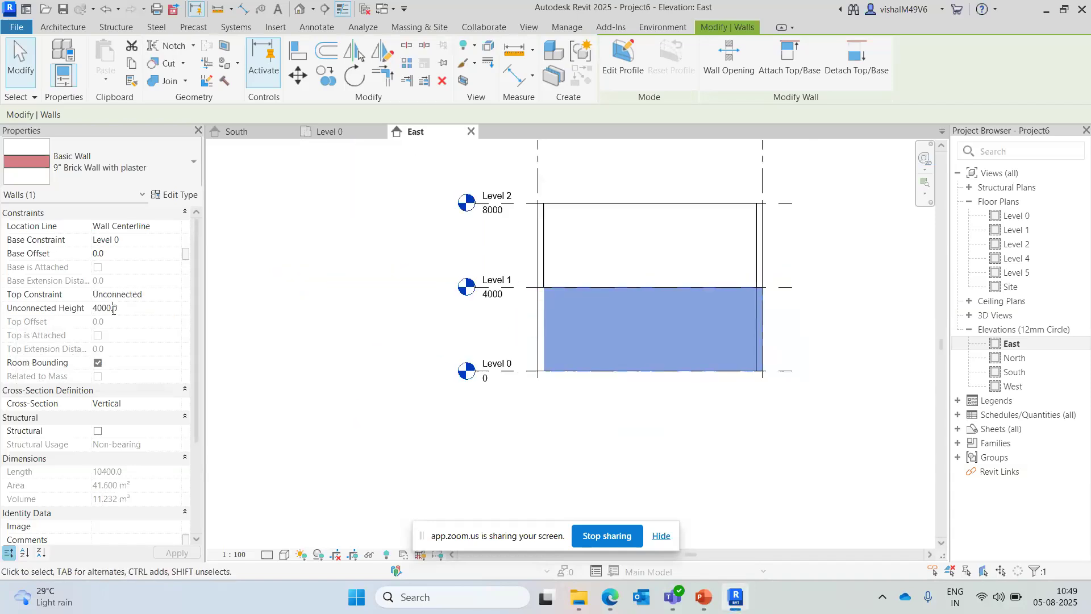
left_click(136, 309)
type("6")
key("Return")
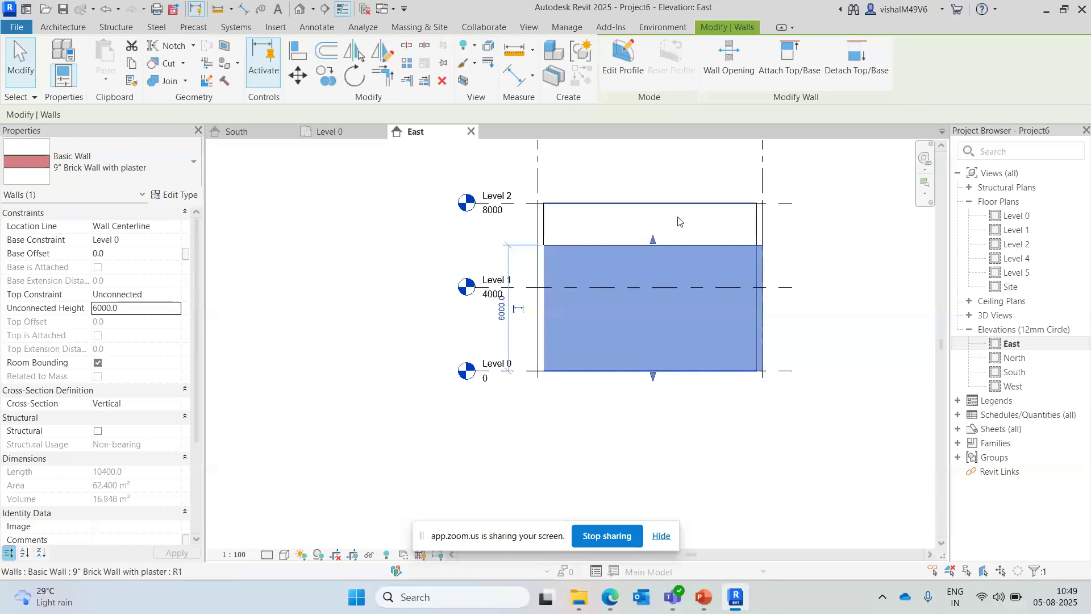
scroll(659, 261, "up", 2)
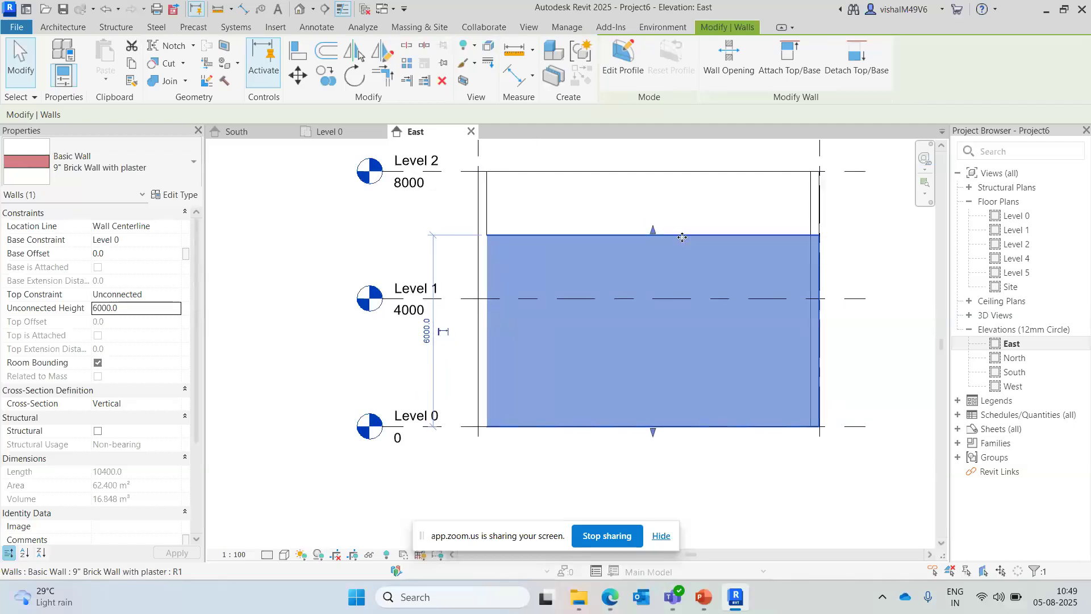
- Constrain the top of the east wall to Up to level: Level 1 again
left_click(151, 309)
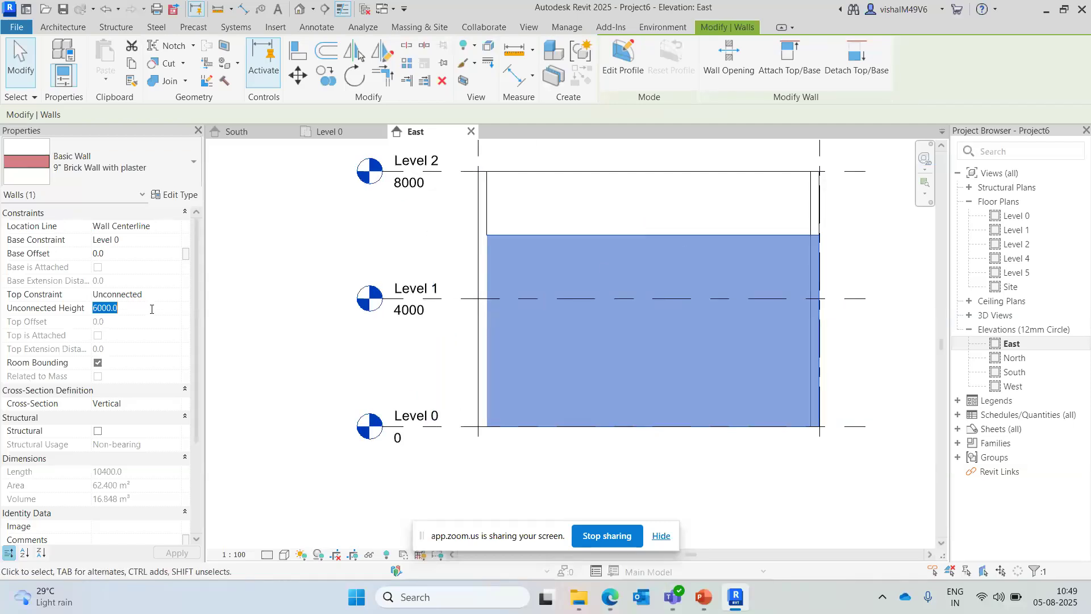
left_click(130, 294)
left_click(175, 295)
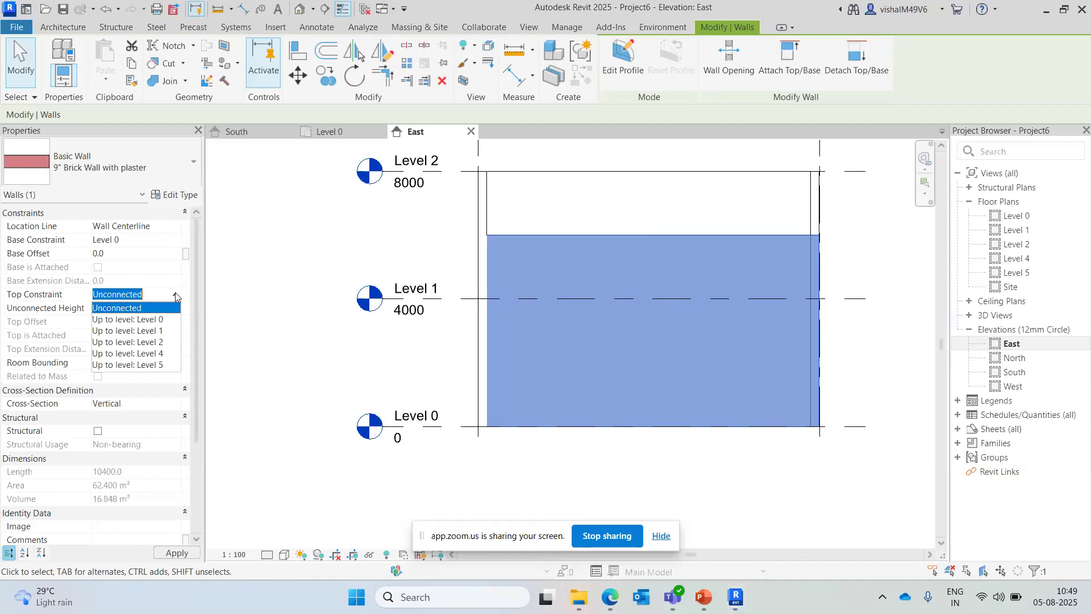
left_click(143, 332)
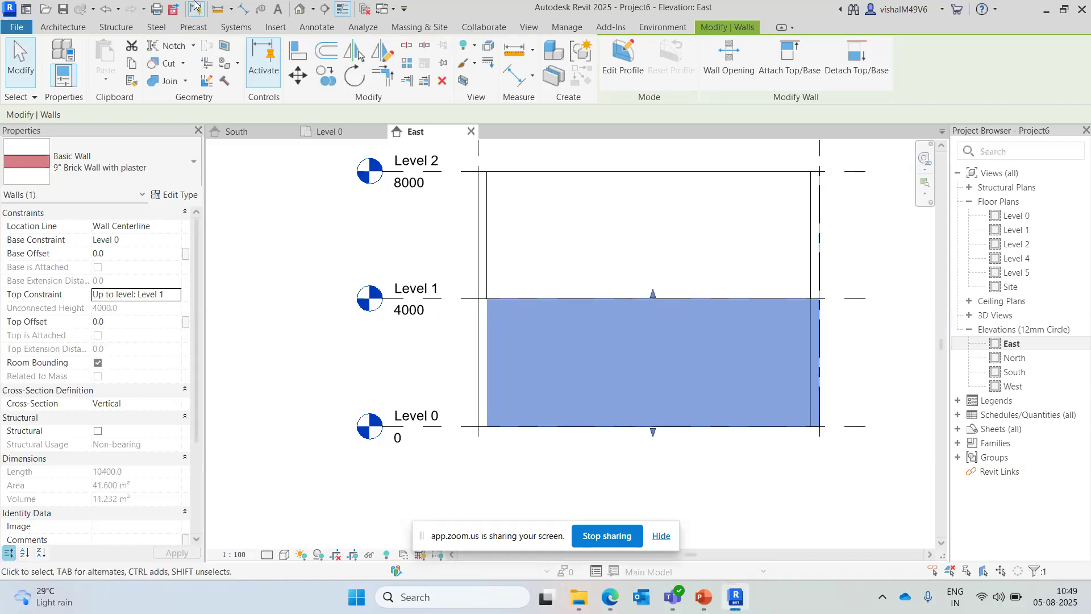
- In the default 3D view, set the top constraint of the three taller exterior walls to Up to level: Level 1
left_click(300, 9)
middle_click_drag(572, 470, 677, 397, "shift")
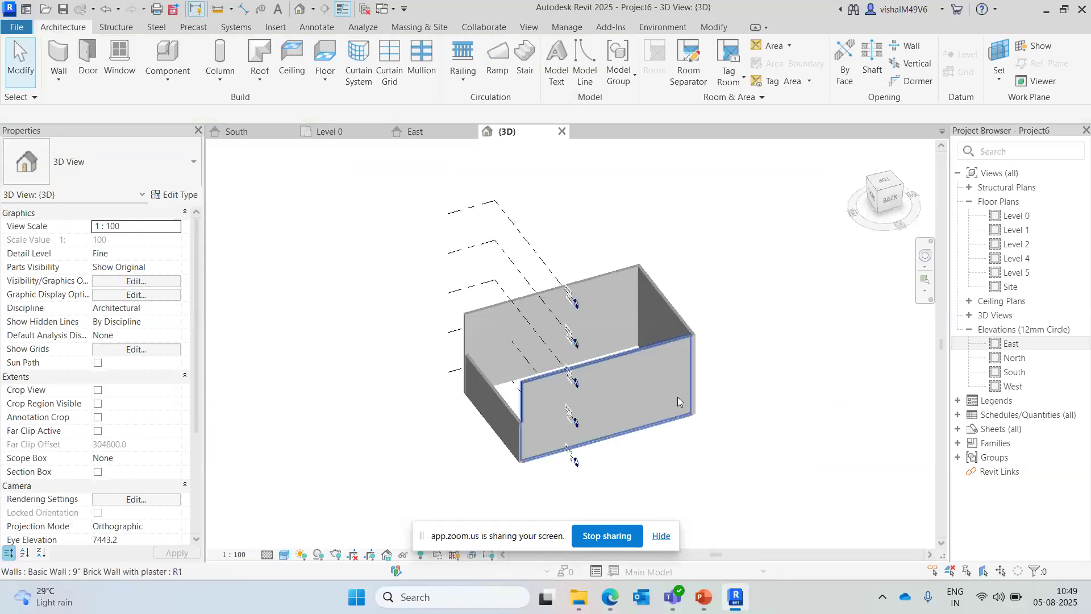
left_click(674, 368)
scroll(663, 318, "up", 1)
left_click(664, 318, "ctrl")
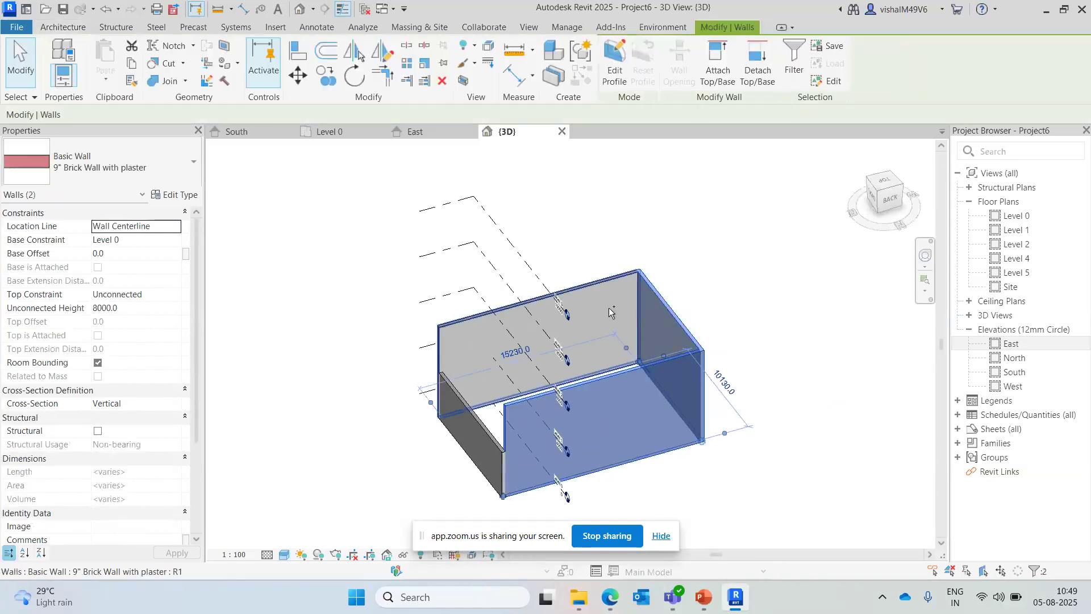
left_click(608, 308, "ctrl")
left_click(132, 309)
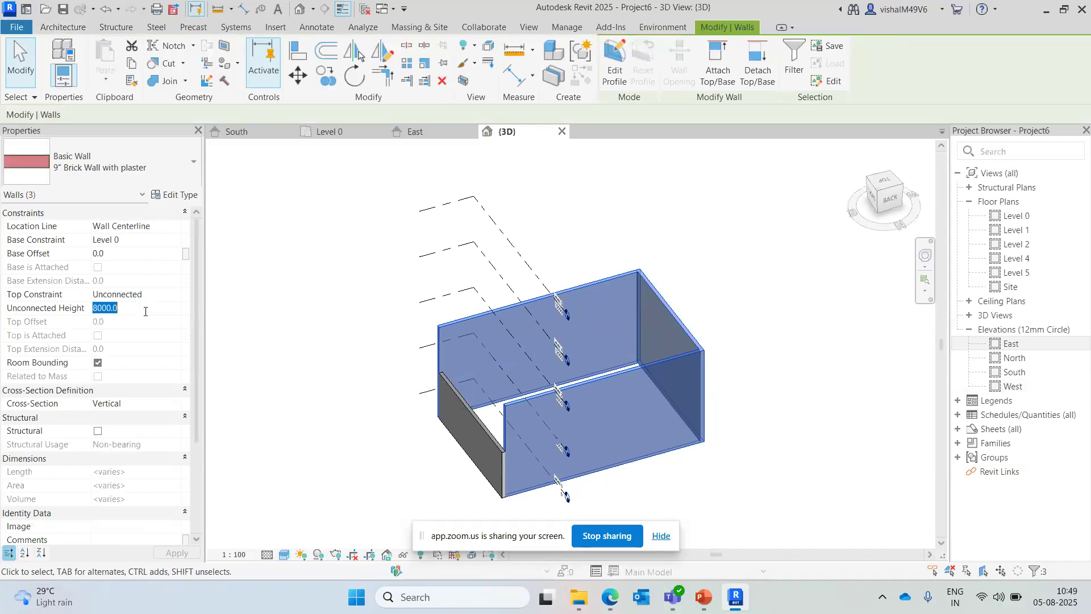
type("4")
left_click(174, 297)
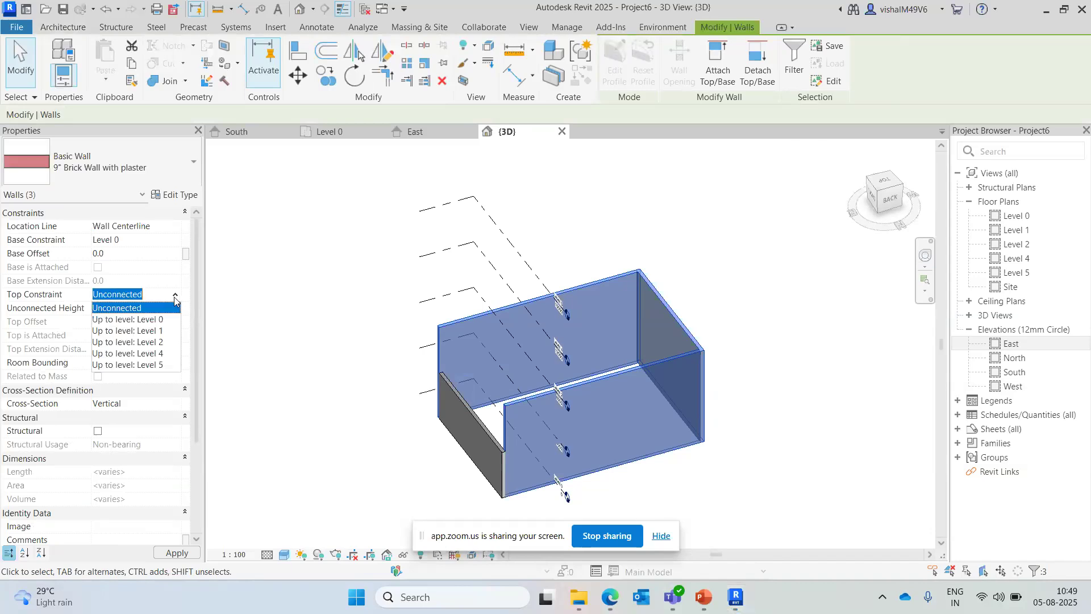
left_click(163, 334)
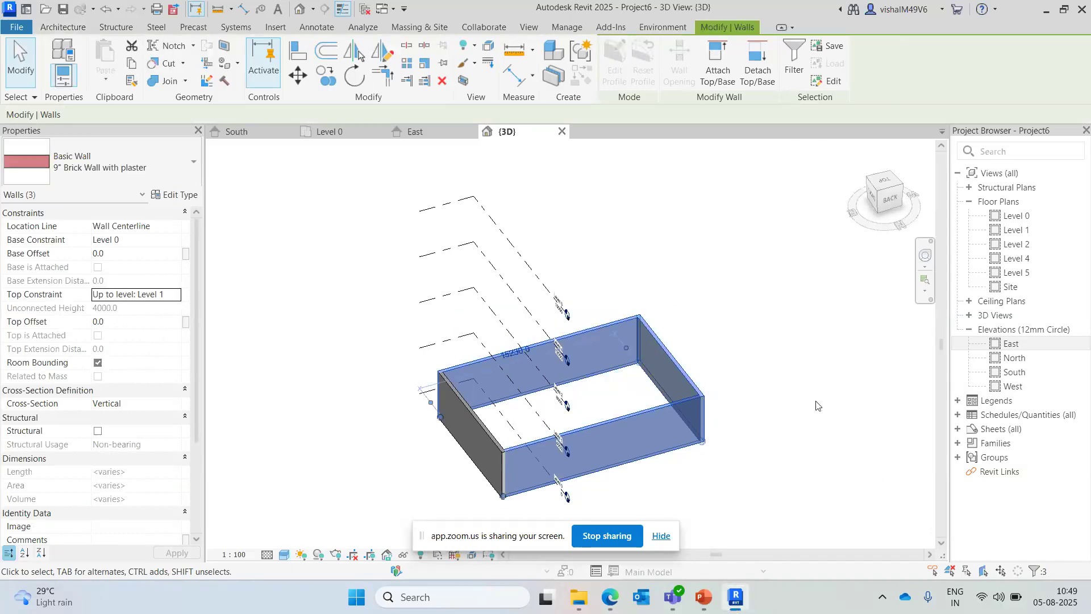
left_click(815, 404)
scroll(425, 376, "down", 2)
middle_click_drag(426, 378, 430, 410, "shift")
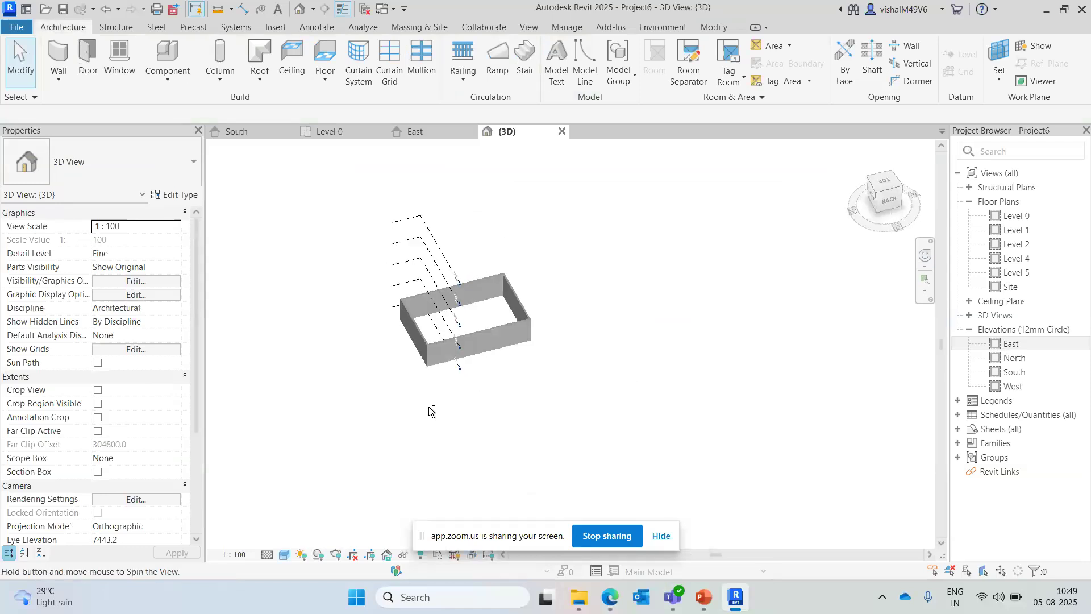
scroll(467, 403, "up", 2)
left_click(511, 275)
middle_click_drag(523, 390, 499, 310)
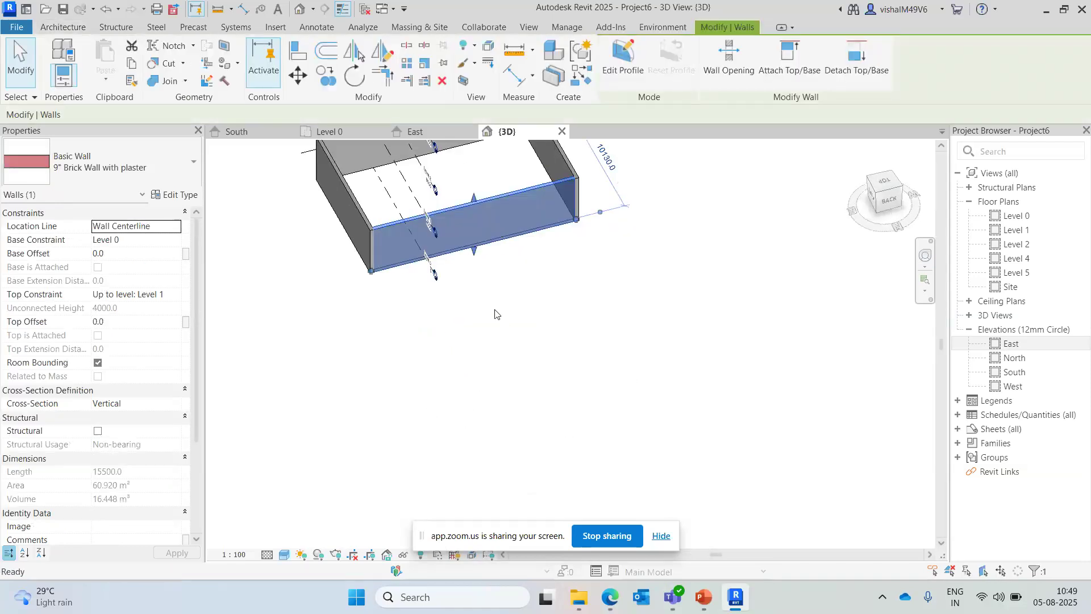
key("cs")
left_click(379, 342)
scroll(605, 292, "down", 1)
middle_click_drag(594, 296, 534, 374, "shift")
scroll(590, 279, "up", 1)
key("Escape")
left_click(45, 27)
key("Escape")
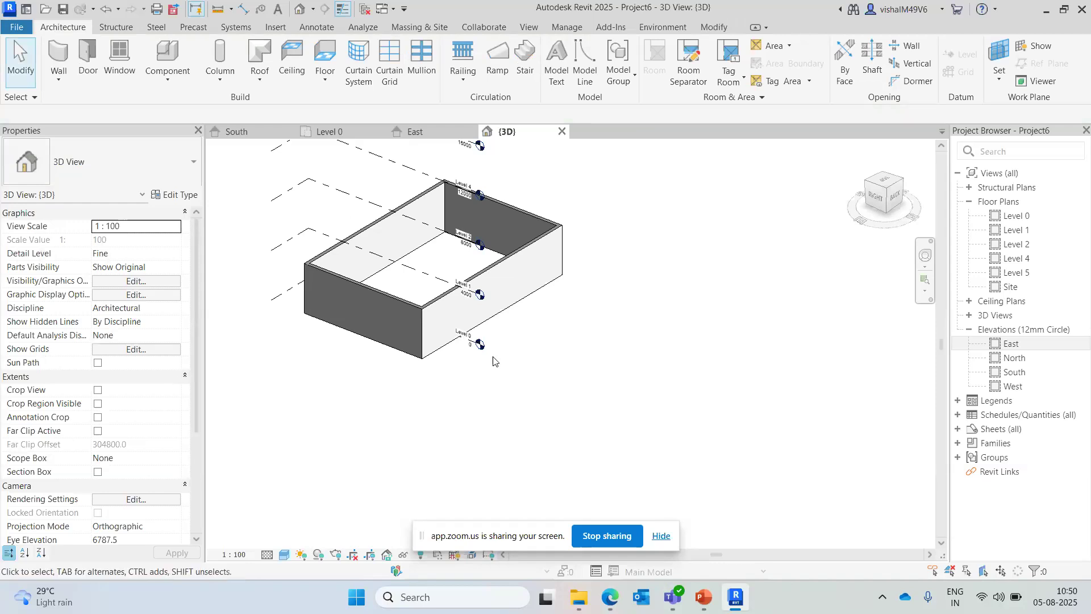
- On the Level 0 plan, draw a horizontal plastered brick wall about 15200 mm long just north of grid A, up to Level 1
scroll(510, 349, "down", 1)
middle_click_drag(510, 350, 519, 393)
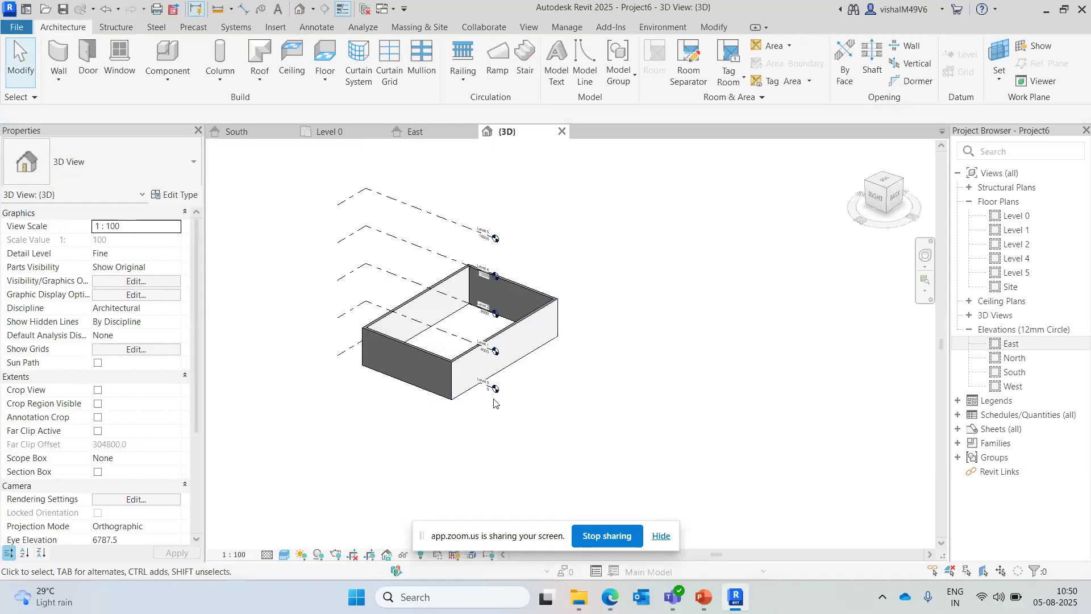
left_click(328, 131)
scroll(611, 312, "down", 3)
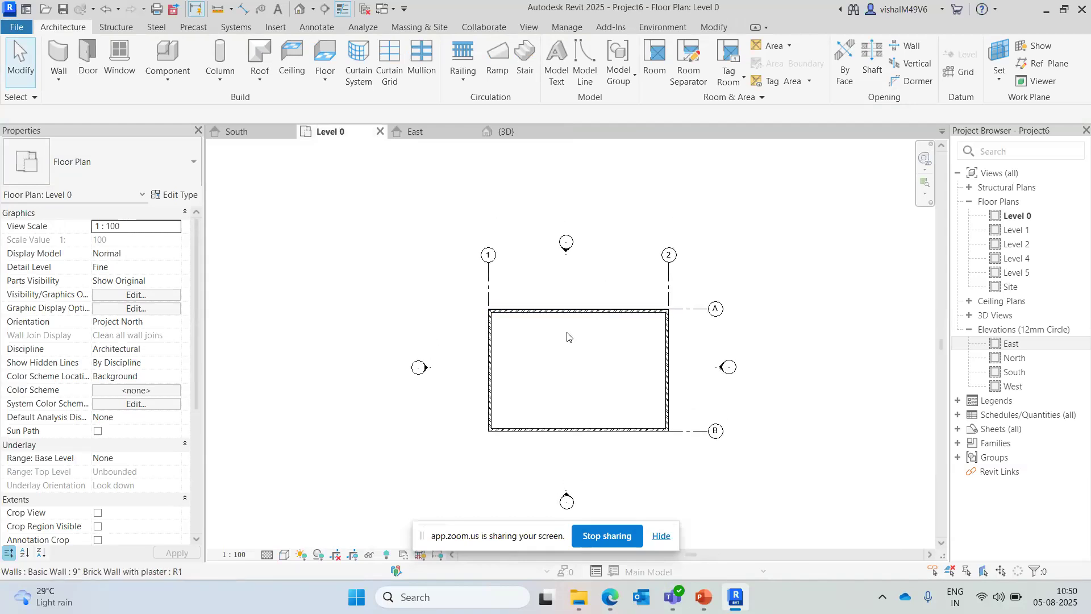
scroll(568, 335, "up", 1)
middle_click_drag(601, 388, 582, 392)
key("w")
key("a")
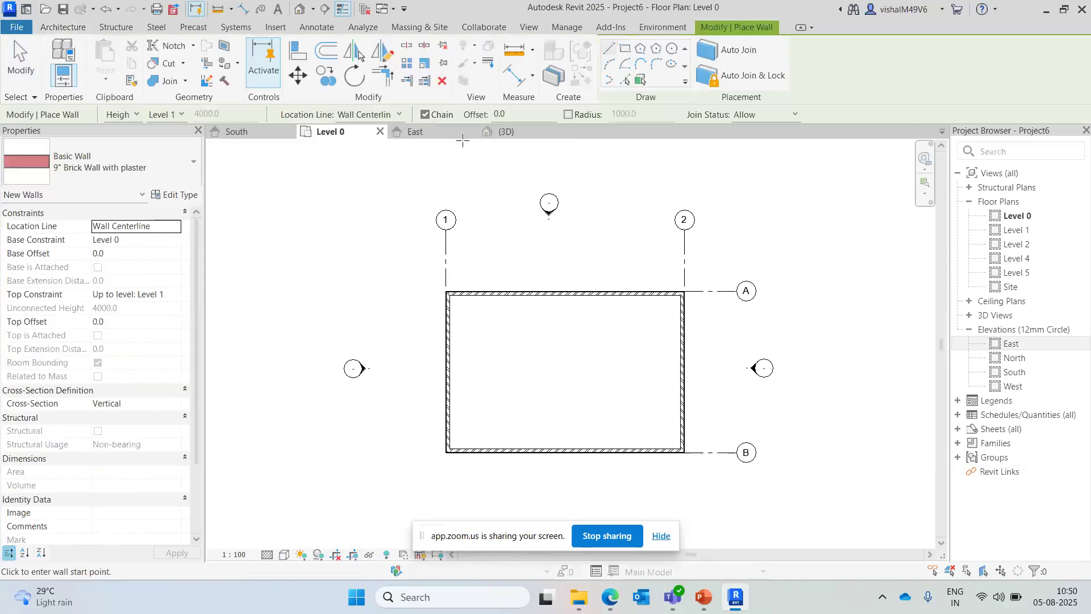
left_click(462, 271)
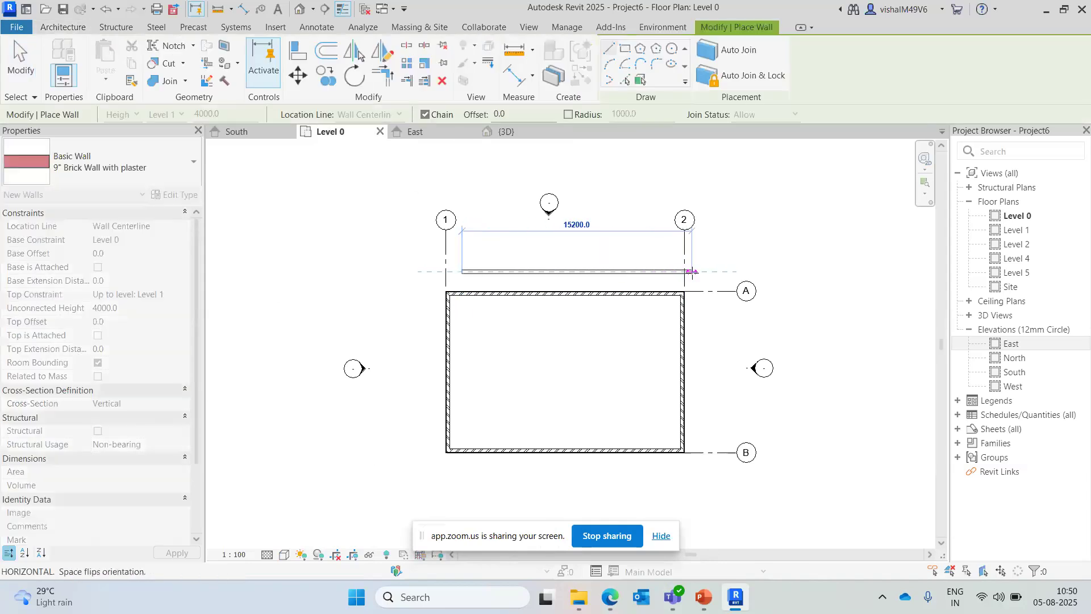
left_click(691, 272)
key("Escape")
- In the 3D view, draw another plastered brick wall about 12000 mm long, outside and parallel to the new north wall
left_click(502, 132)
middle_click_drag(557, 423, 485, 441, "shift")
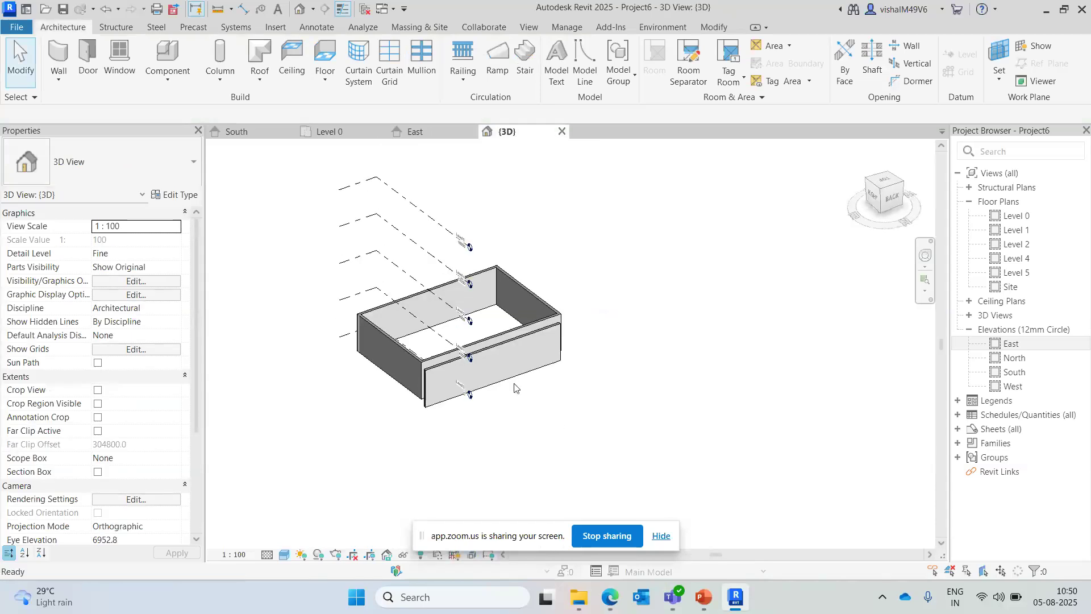
key("w")
key("a")
left_click(457, 430)
scroll(564, 393, "up", 2)
left_click(564, 393)
key("Escape")
key("Escape")
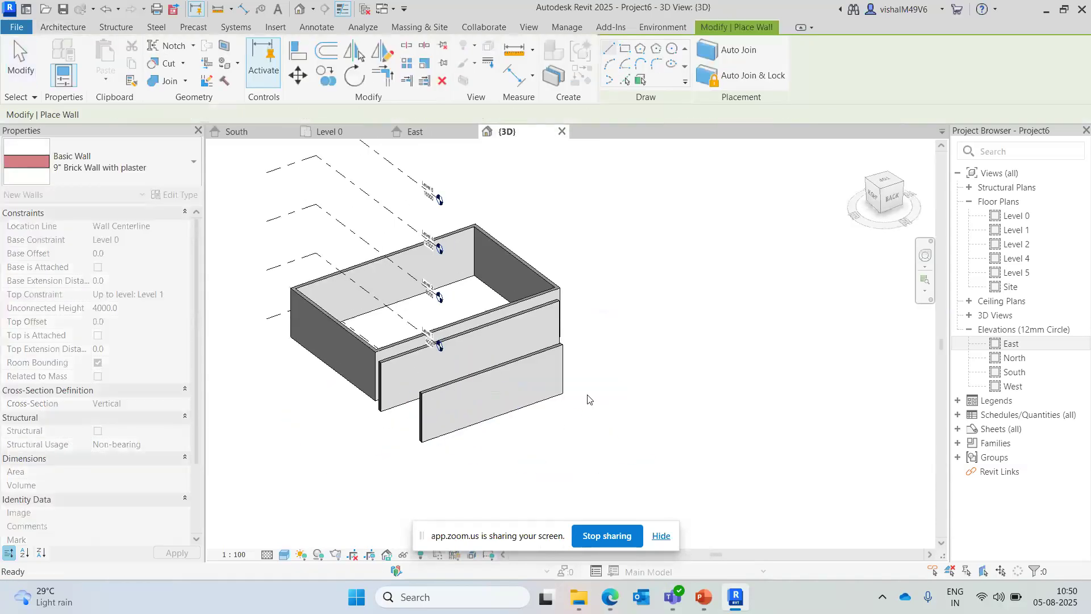
- Select the outermost new wall in the 3D view and examine its base and top constraints
scroll(532, 427, "up", 2)
middle_click_drag(531, 428, 599, 419, "shift")
left_click(588, 325)
scroll(539, 388, "up", 2)
middle_click_drag(541, 390, 196, 424, "shift")
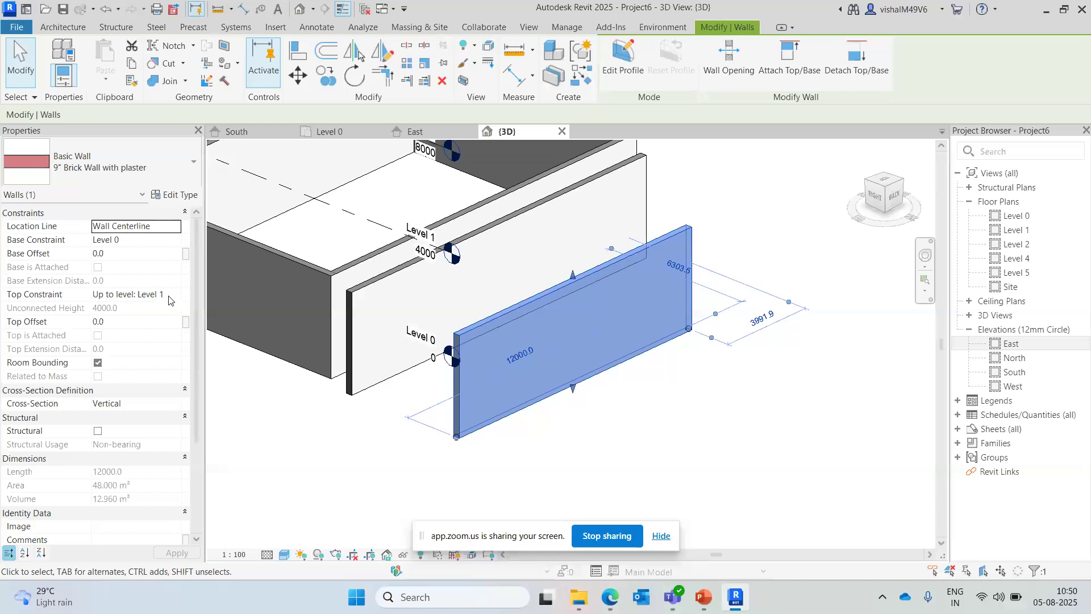
left_click(577, 402)
left_click(555, 302)
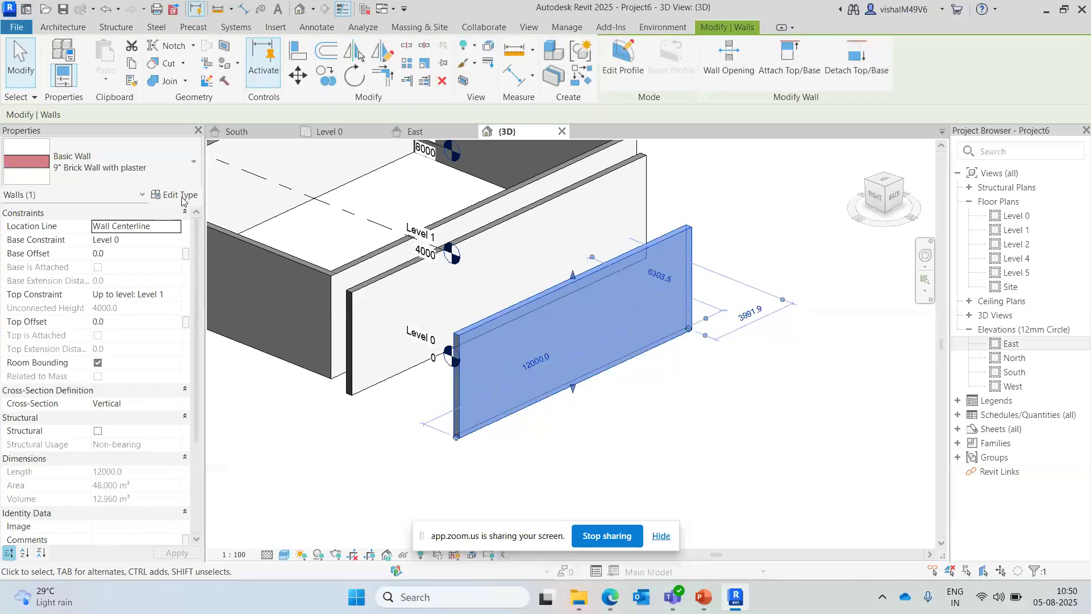
- Examine the layer assembly of the selected outermost wall's type, including its sample height
left_click(180, 195)
left_click(1001, 179)
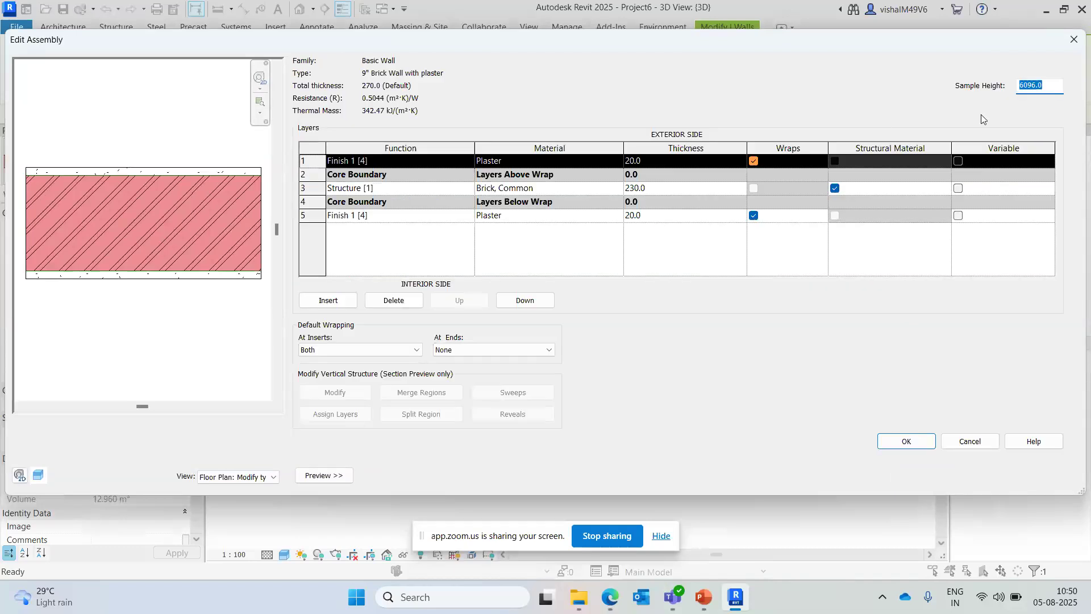
left_click_drag(1036, 39, 964, 40)
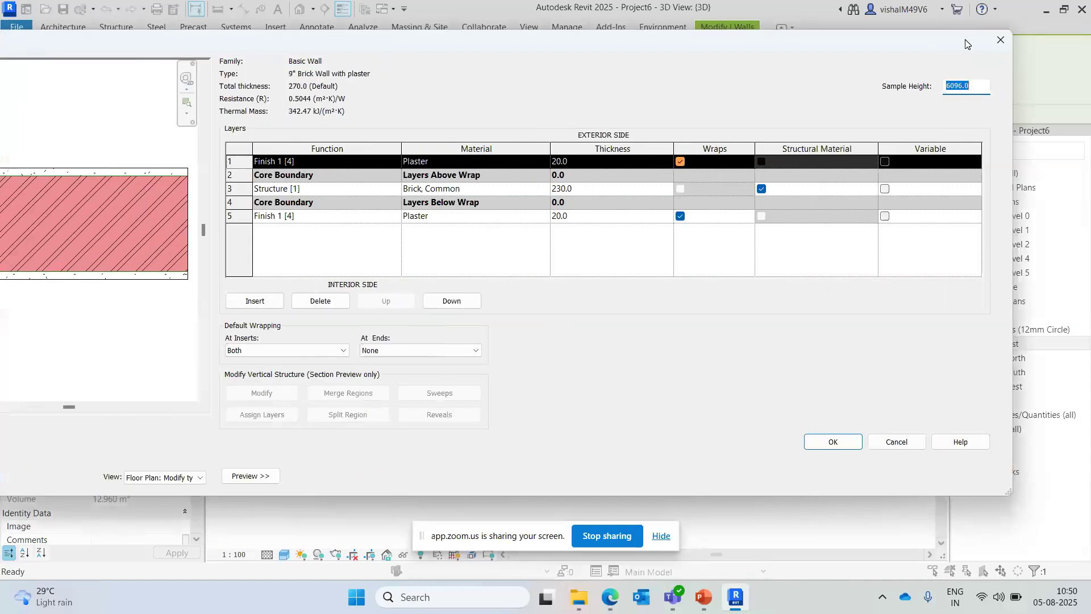
left_click(1000, 42)
key("Return")
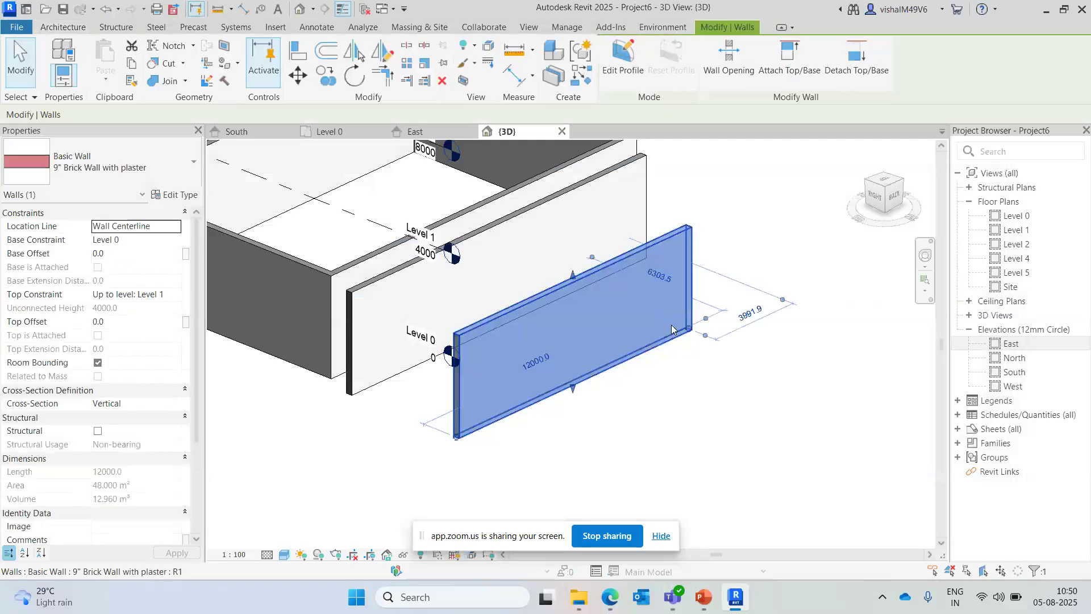
- Remove the outermost 12000 mm wall and set the top constraint for new walls to Unconnected
middle_click_drag(556, 264, 582, 286)
key("c")
key("s")
left_click(171, 294)
left_click(175, 294)
left_click(144, 331)
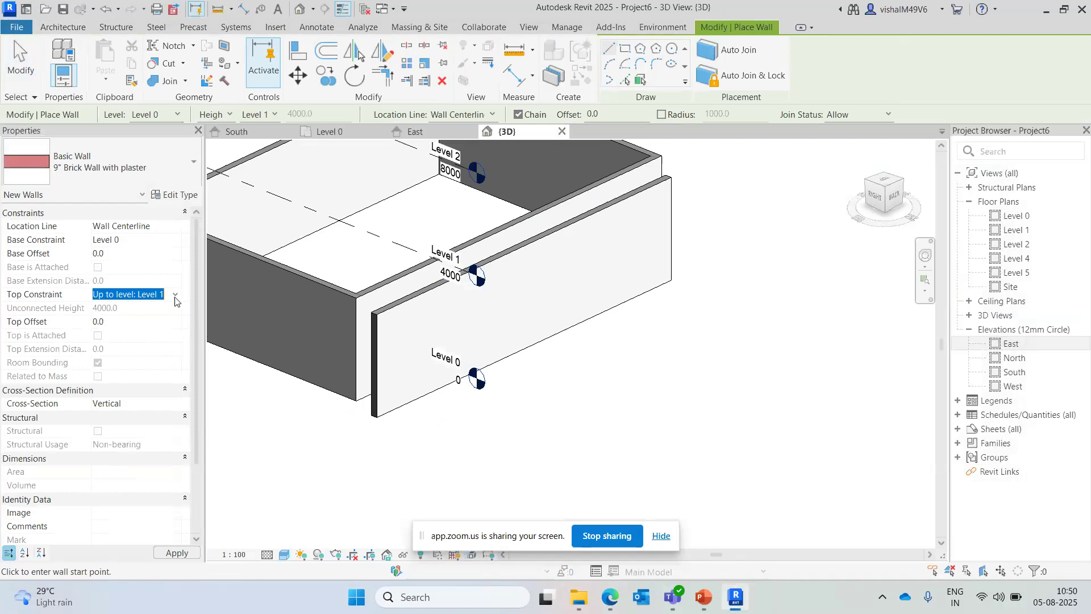
left_click(175, 295)
left_click(145, 308)
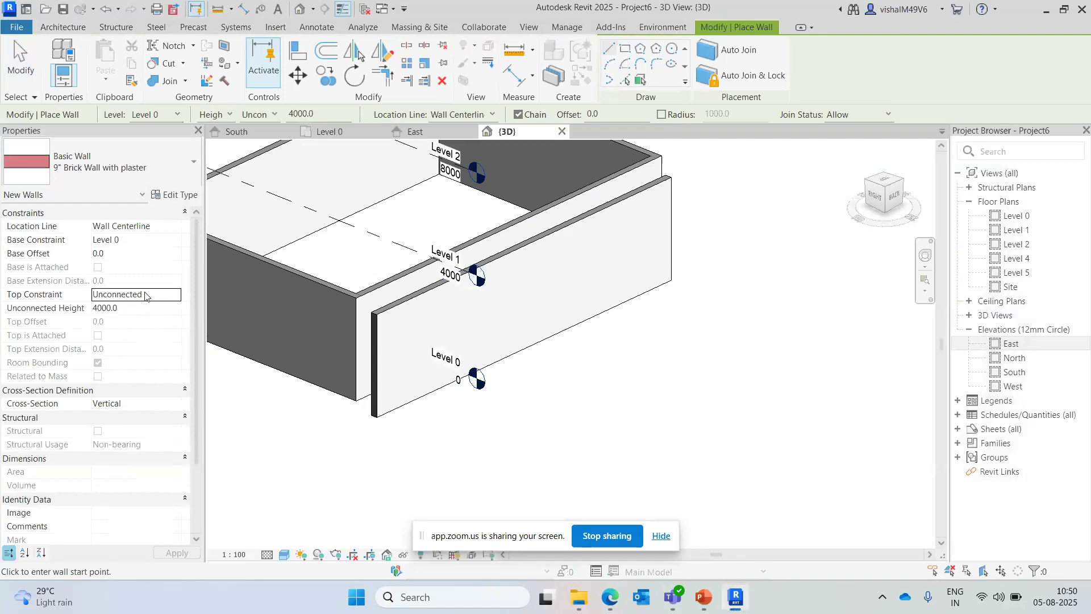
key("Escape")
scroll(569, 335, "down", 3)
left_click(562, 334)
key("Escape")
scroll(544, 330, "up", 2)
left_click(574, 313)
key("Escape")
middle_click_drag(530, 313, 512, 341)
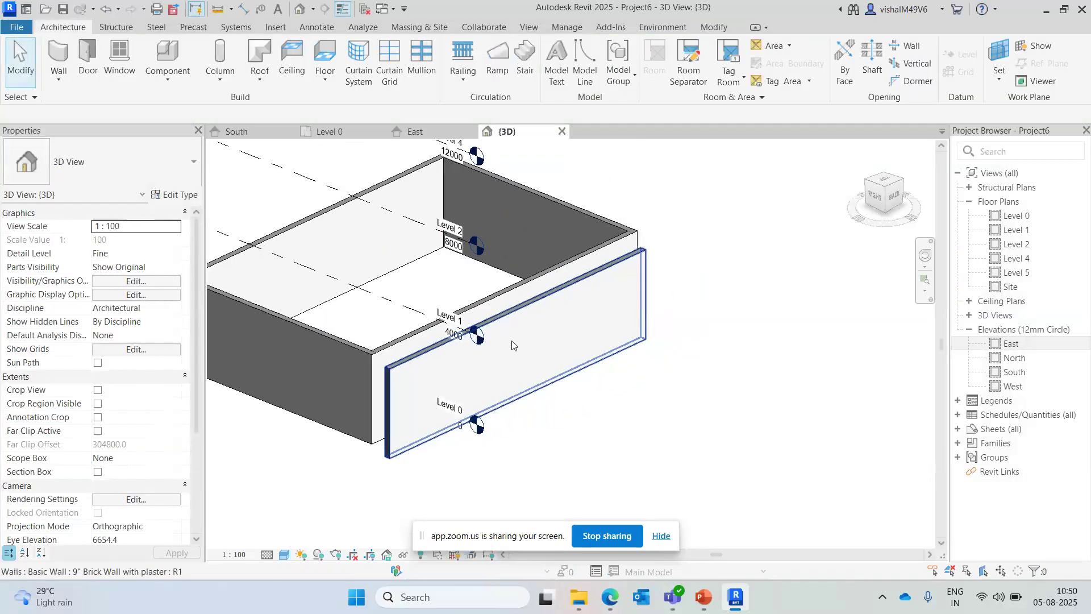
- Set the sample height to 4000 in the assembly of the 9" Brick Wall with plaster type
key("w")
key("a")
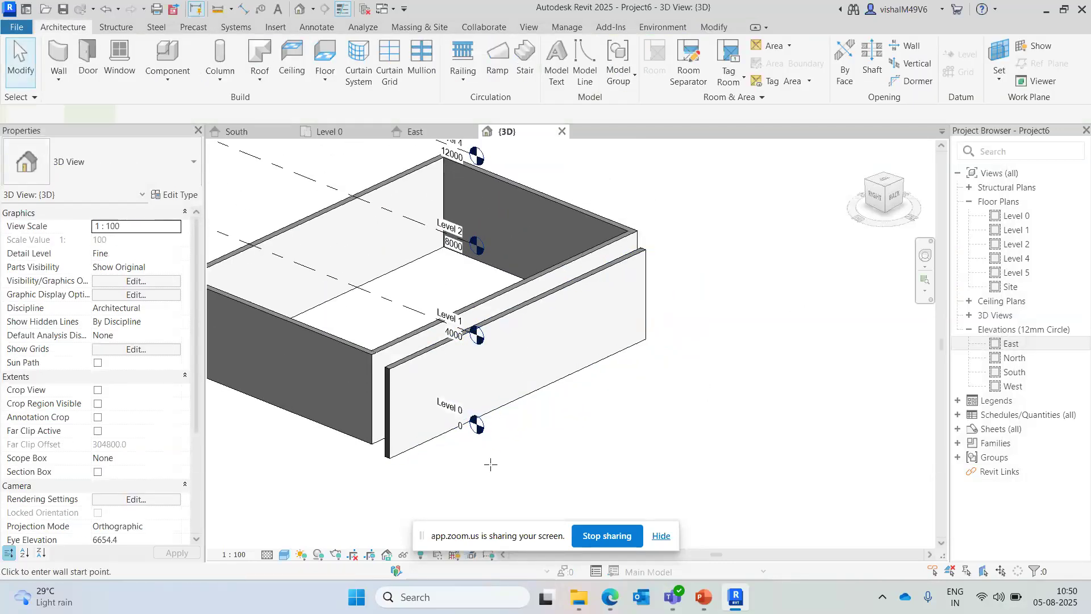
left_click(176, 195)
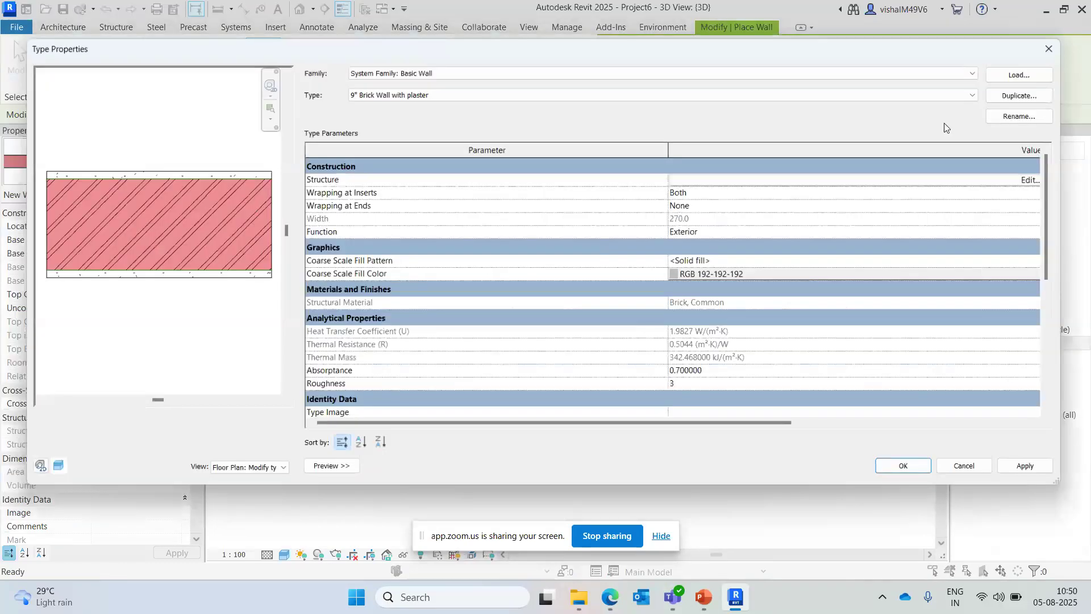
left_click(984, 178)
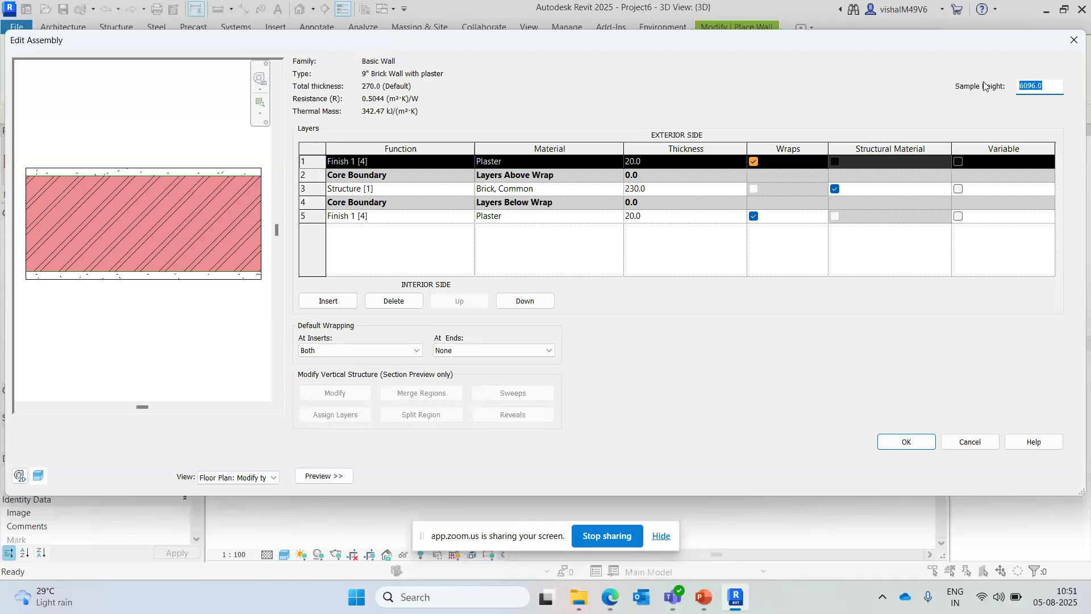
type("4000")
left_click(902, 421)
left_click(923, 447)
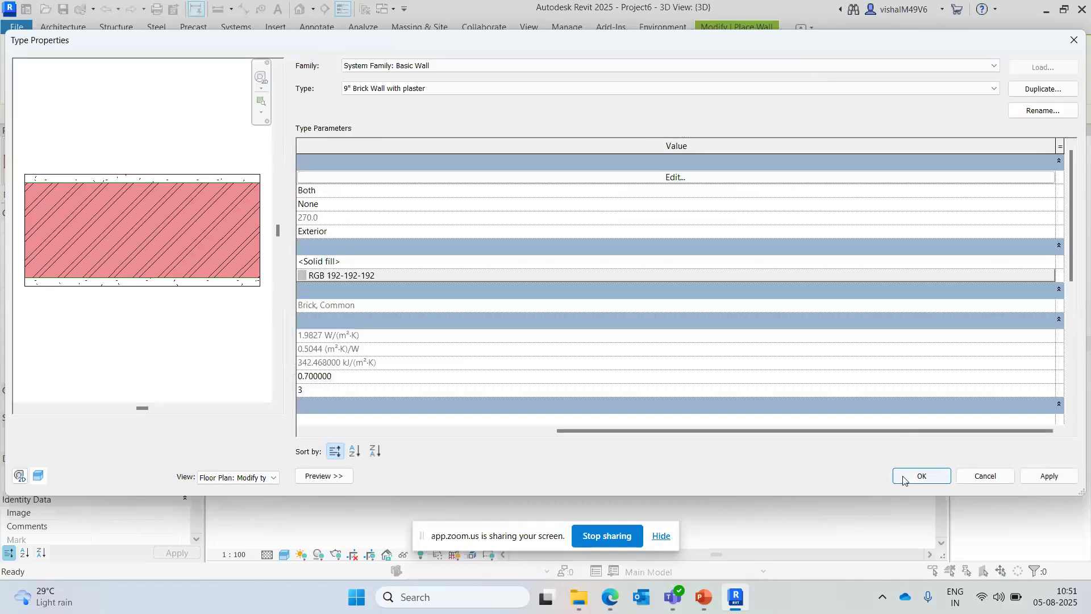
left_click(903, 478)
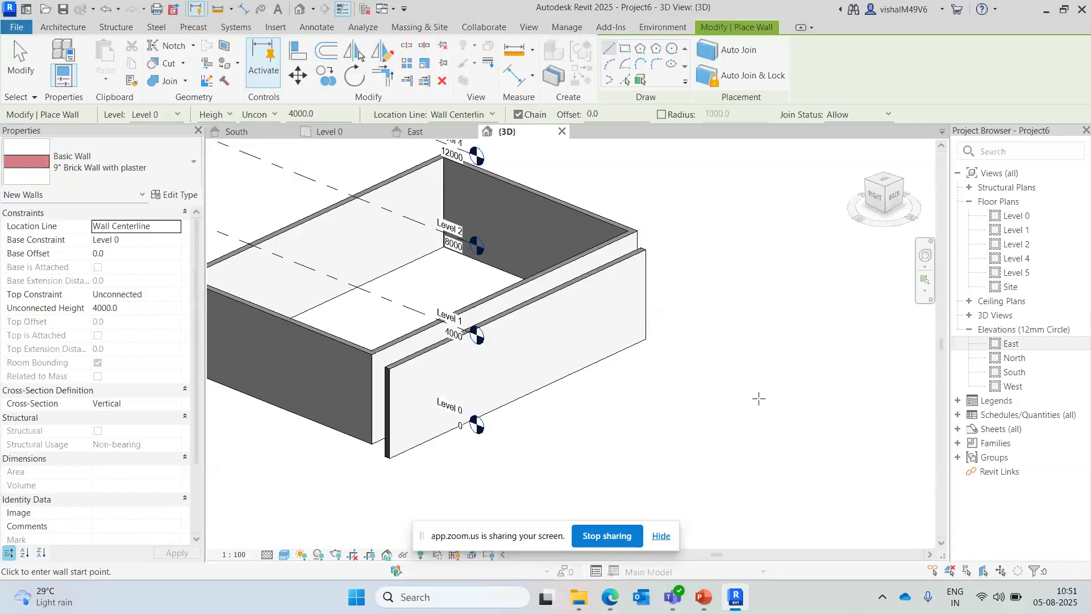
key("Escape")
- Try to set the base constraint of the detached 15200 mm wall to Level 1
middle_click_drag(758, 398, 648, 401, "shift")
scroll(542, 354, "up", 2)
scroll(556, 375, "down", 3)
middle_click_drag(563, 387, 580, 361, "shift")
scroll(570, 342, "up", 3)
left_click(570, 338)
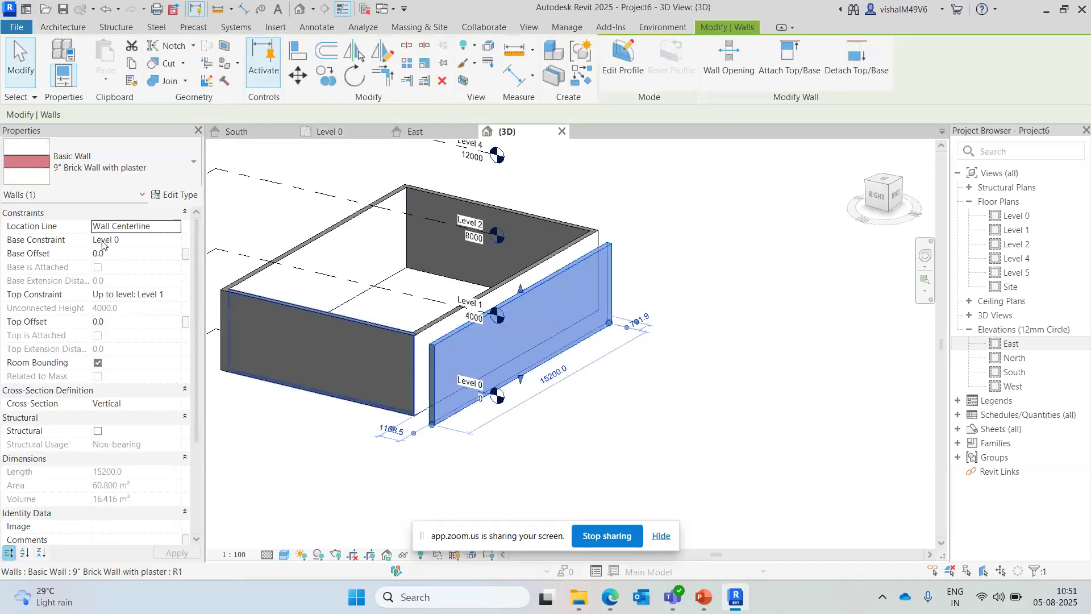
left_click(174, 241)
left_click(143, 264)
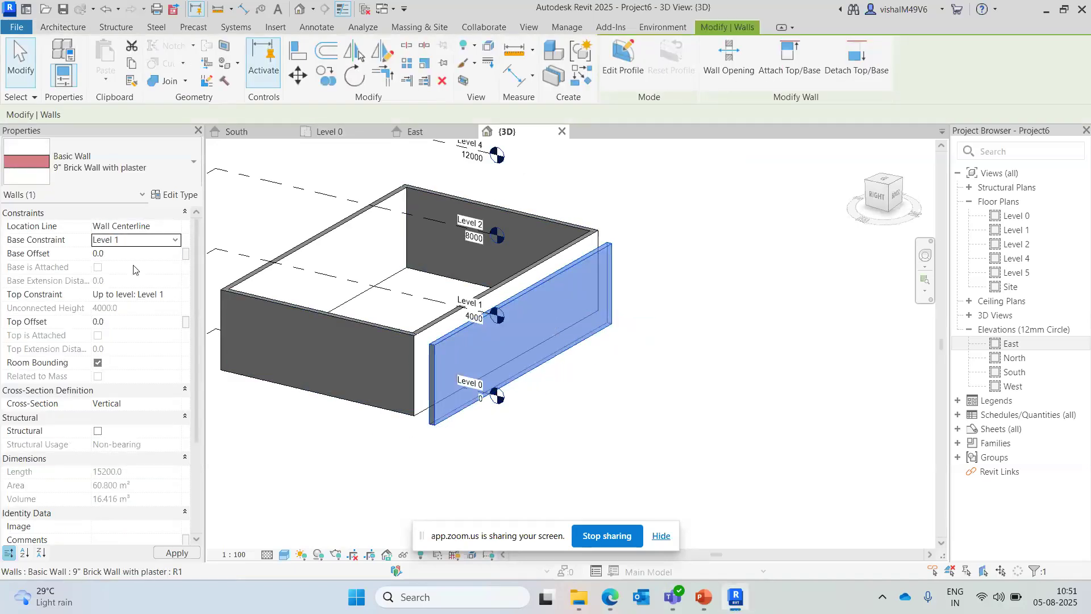
key("Escape")
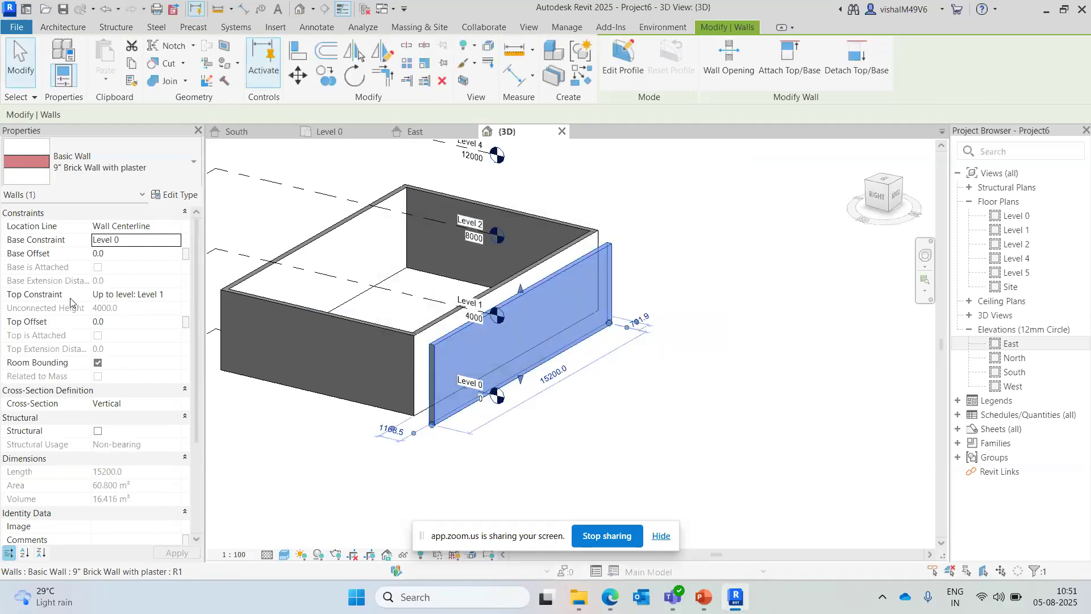
- Set the detached wall's top constraint to Up to level: Level 2 and its base constraint to Level 1
left_click(164, 296)
left_click(176, 295)
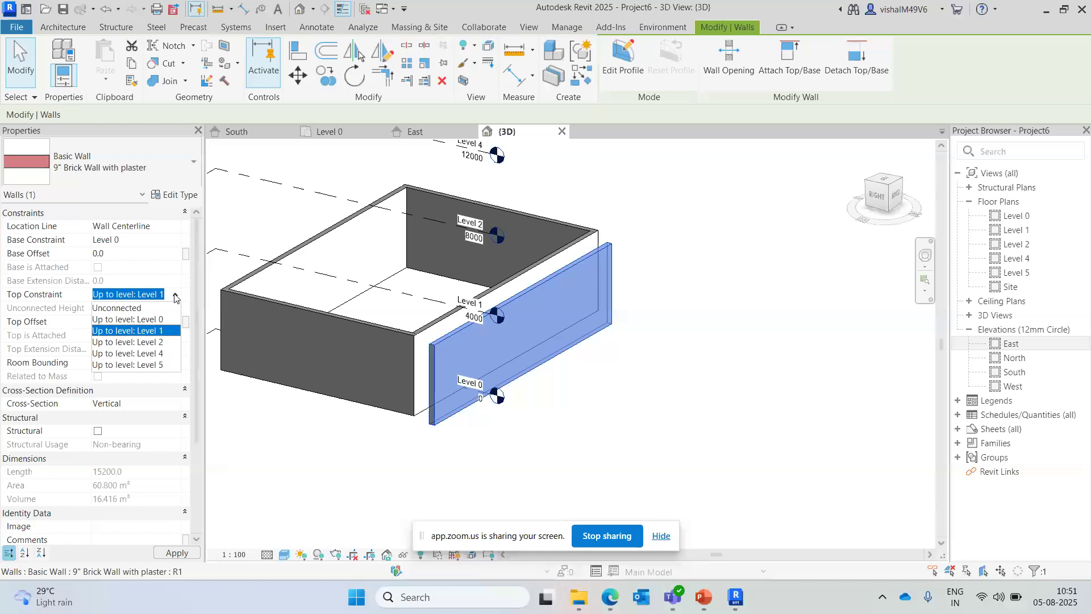
left_click(147, 342)
left_click(153, 240)
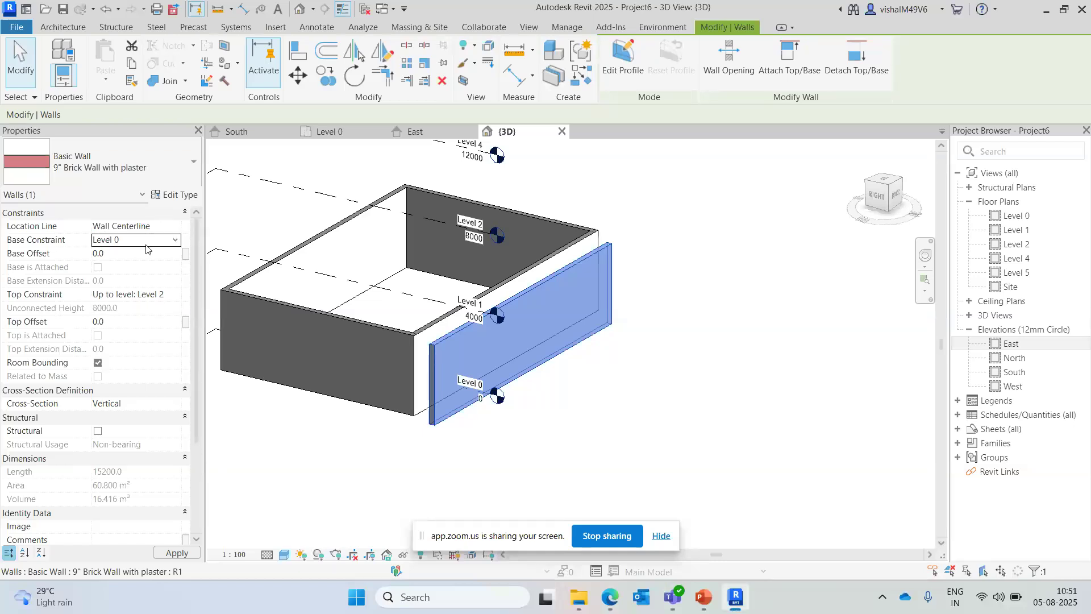
left_click(175, 240)
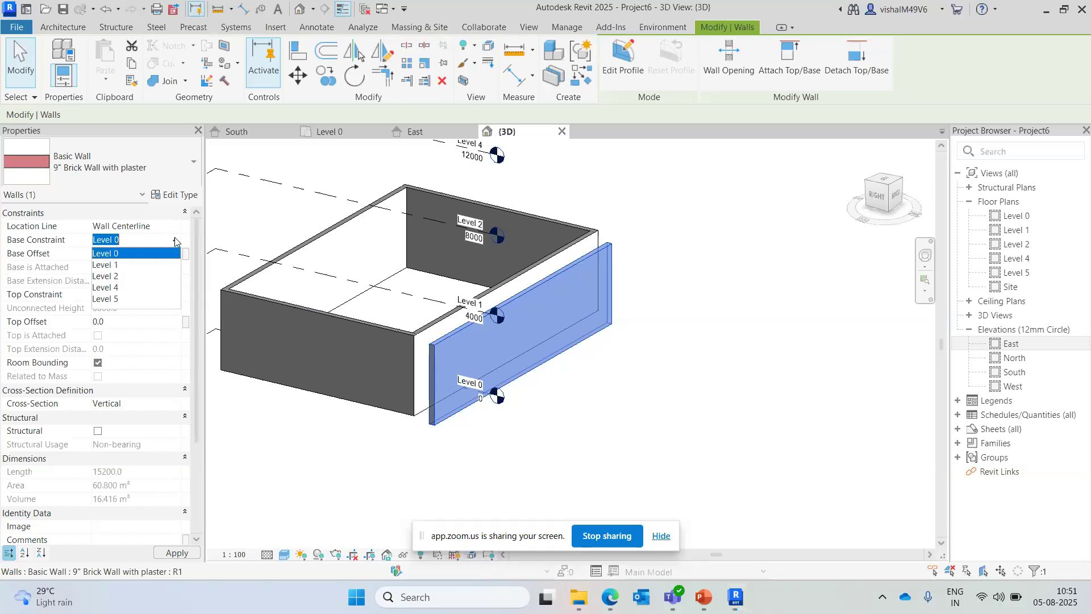
left_click(142, 265)
left_click(738, 403)
- Align the raised Level 1 wall with the parallel exterior wall directly below it
scroll(714, 403, "down", 2)
middle_click_drag(617, 400, 675, 452, "shift")
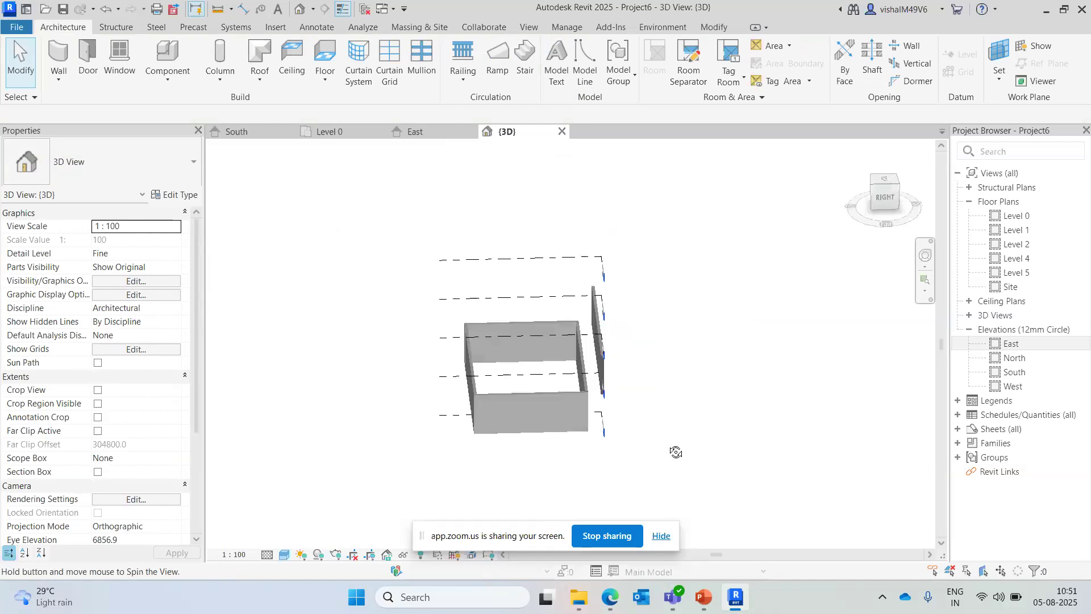
scroll(653, 460, "up", 5)
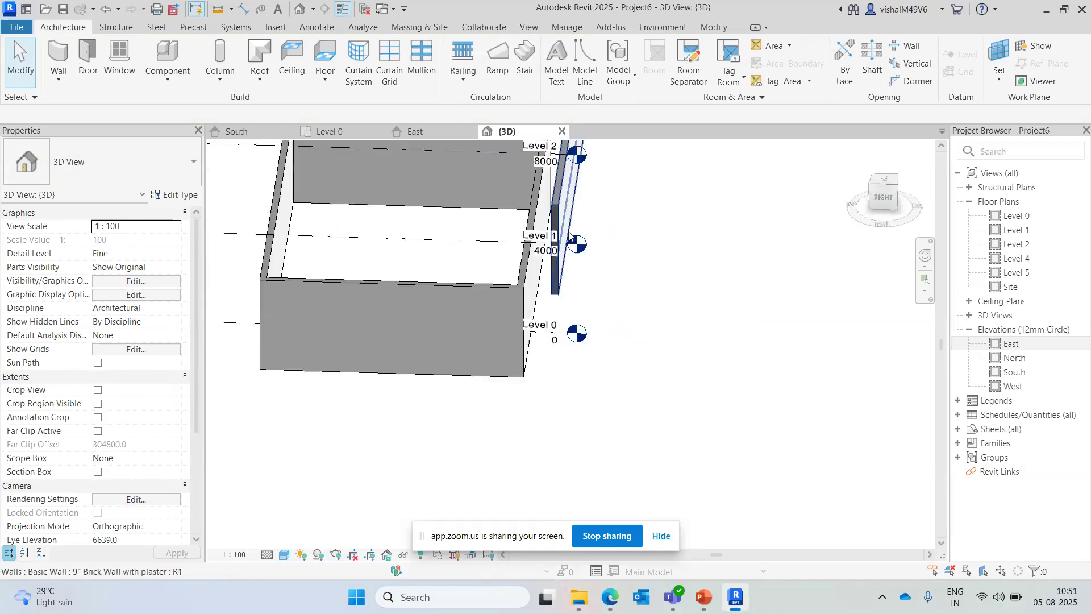
scroll(574, 245, "down", 3)
middle_click_drag(573, 244, 596, 367, "shift")
middle_click_drag(637, 270, 670, 399)
scroll(670, 399, "up", 3)
key("a")
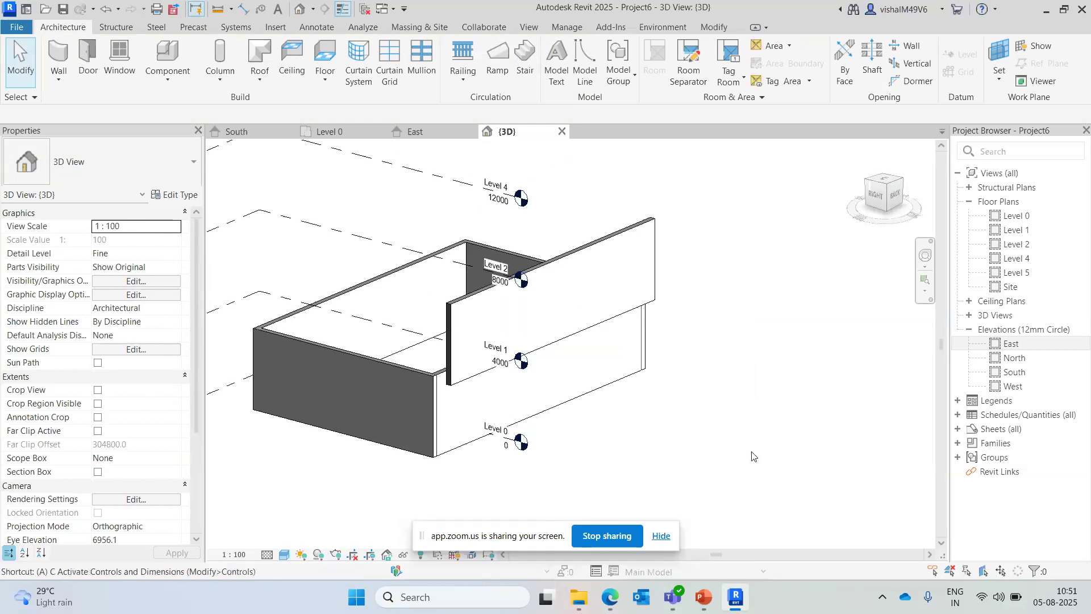
key("l")
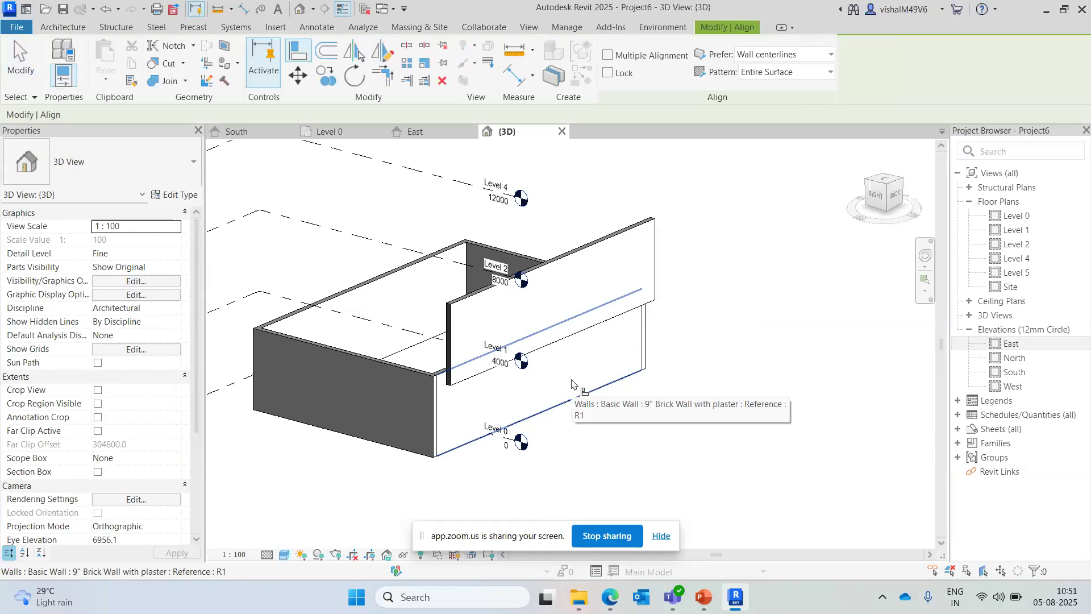
left_click(560, 386)
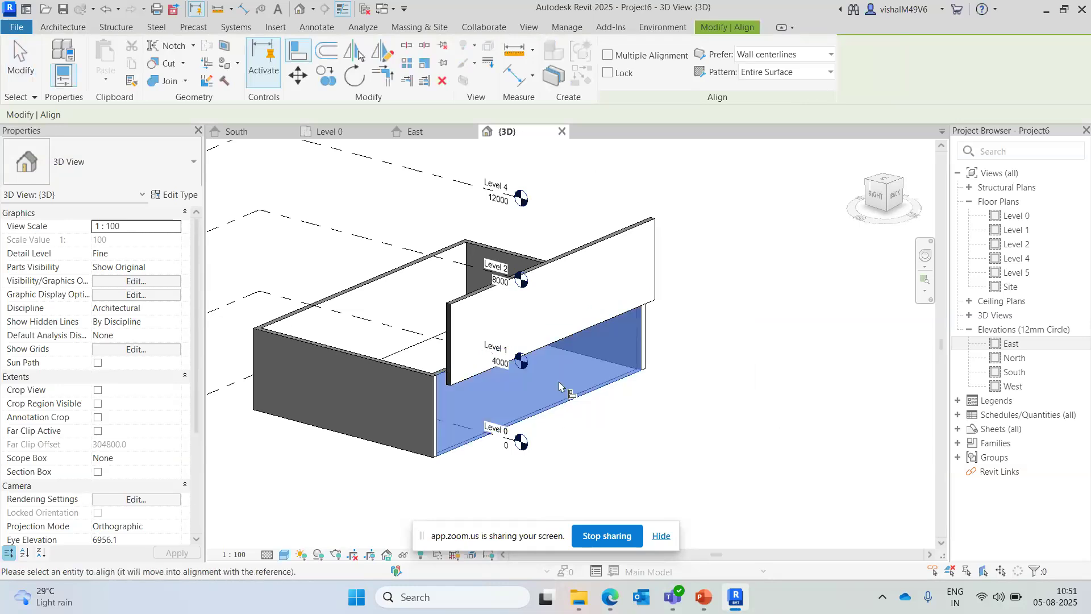
left_click(584, 298)
- Inspect the aligned upper wall from several angles and check its base and top constraints
middle_click_drag(640, 464, 720, 446, "shift")
scroll(644, 453, "up", 2)
middle_click_drag(644, 454, 750, 495, "shift")
scroll(710, 453, "down", 4)
middle_click_drag(650, 451, 204, 300, "shift")
key("Escape")
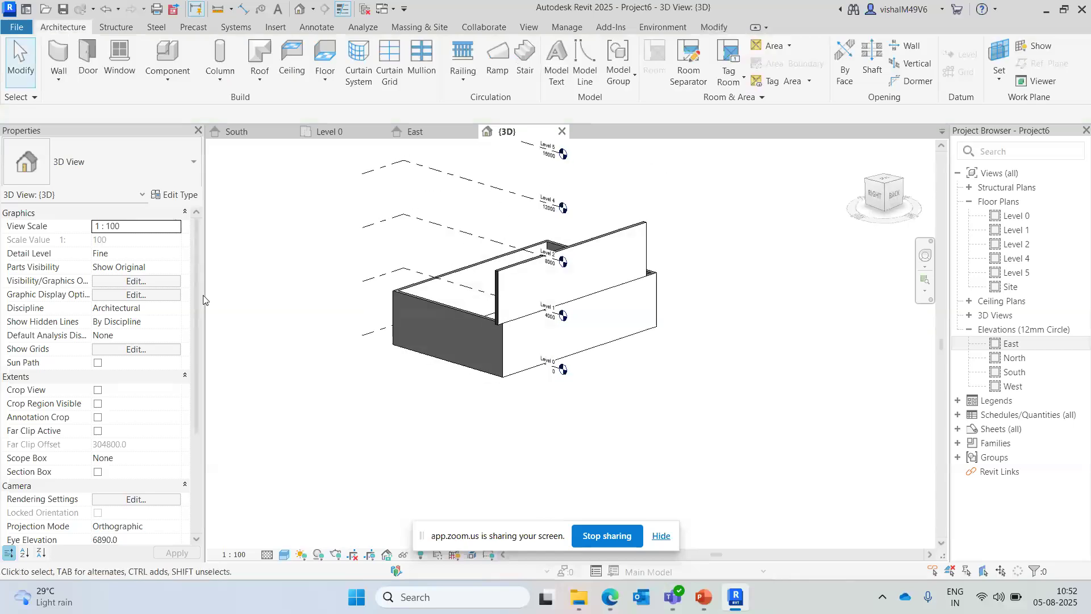
left_click(597, 261)
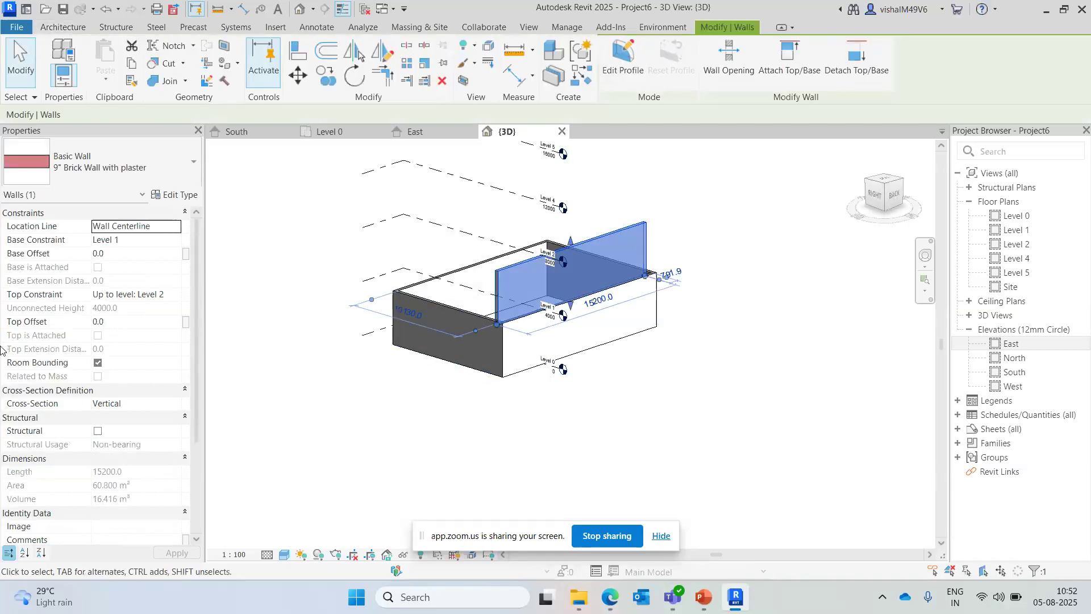
key("Escape")
middle_click_drag(690, 420, 608, 430, "shift")
middle_click_drag(365, 437, 369, 419, "shift")
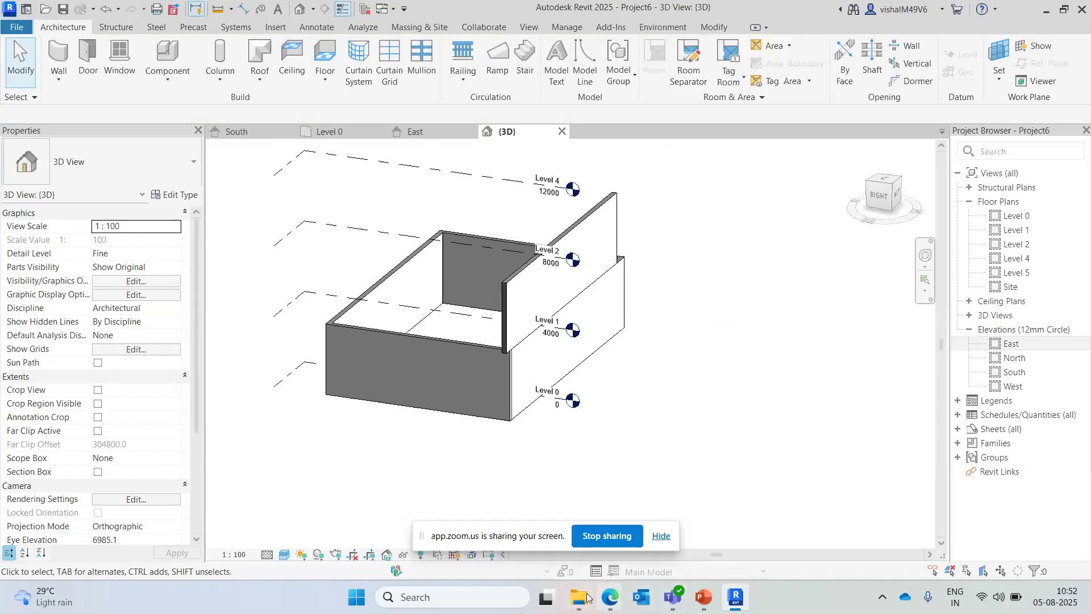
- Switch to the Zoom meeting in the browser, mute the microphone and unmute it again
mouse_move(610, 597)
left_click(554, 543)
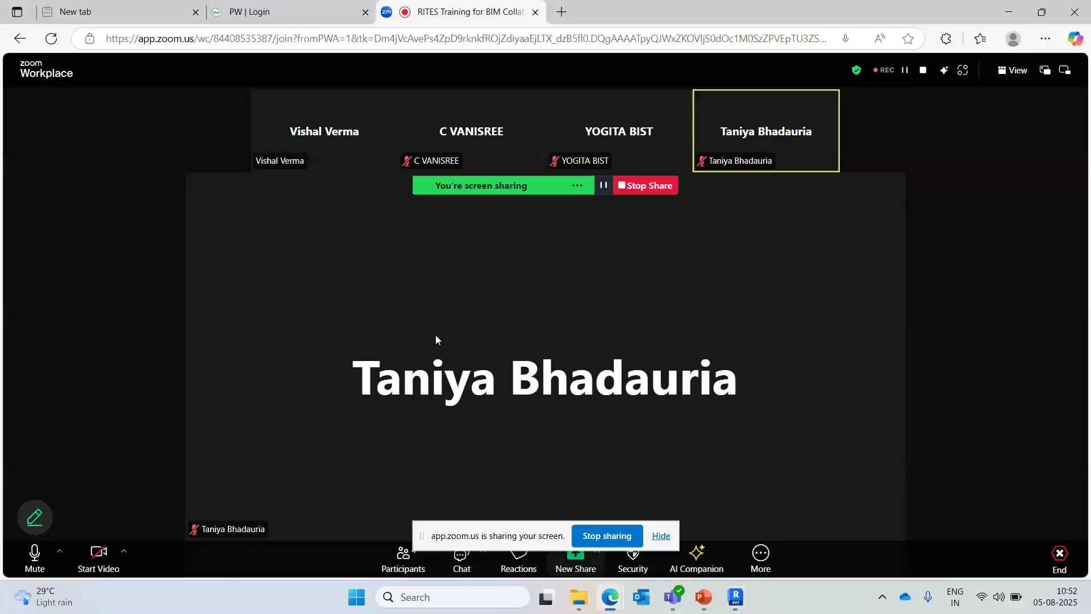
left_click(31, 558)
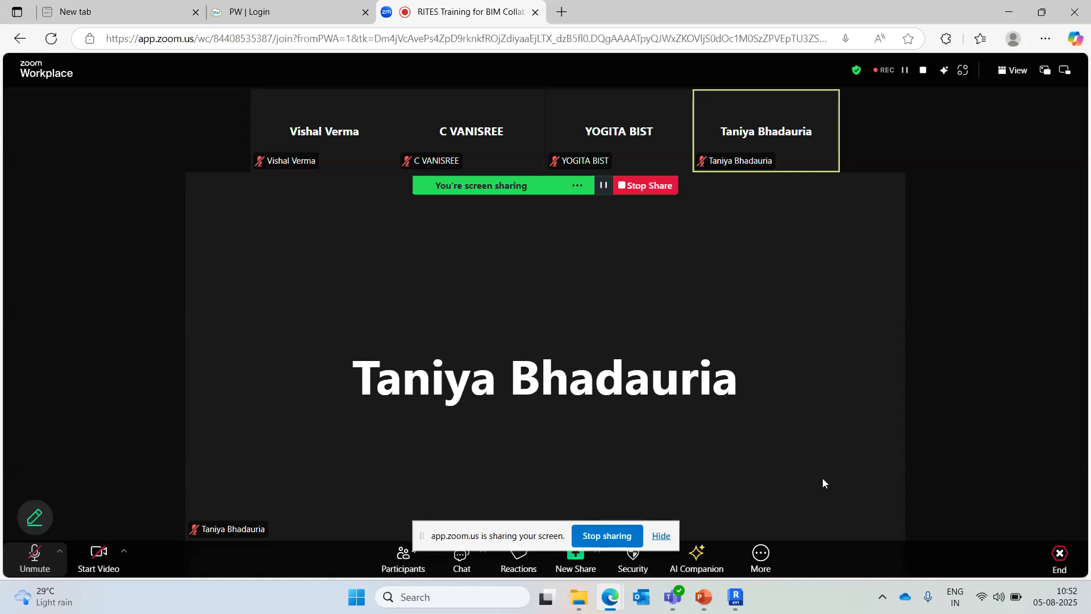
left_click(24, 567)
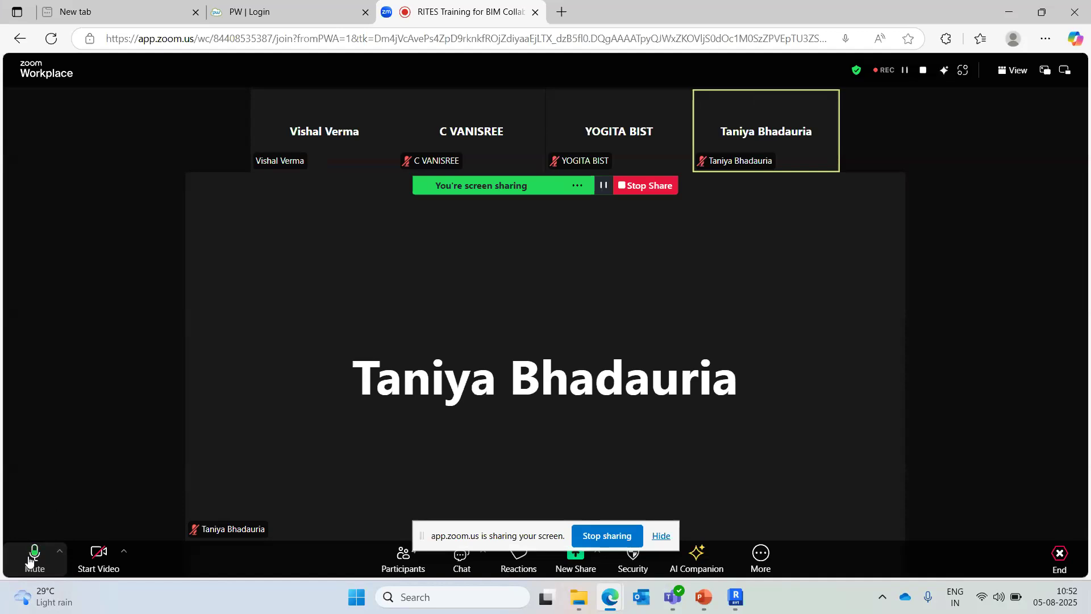
- Switch to the Architecture -Floors presentation in PowerPoint and show its title slide
left_click(716, 596)
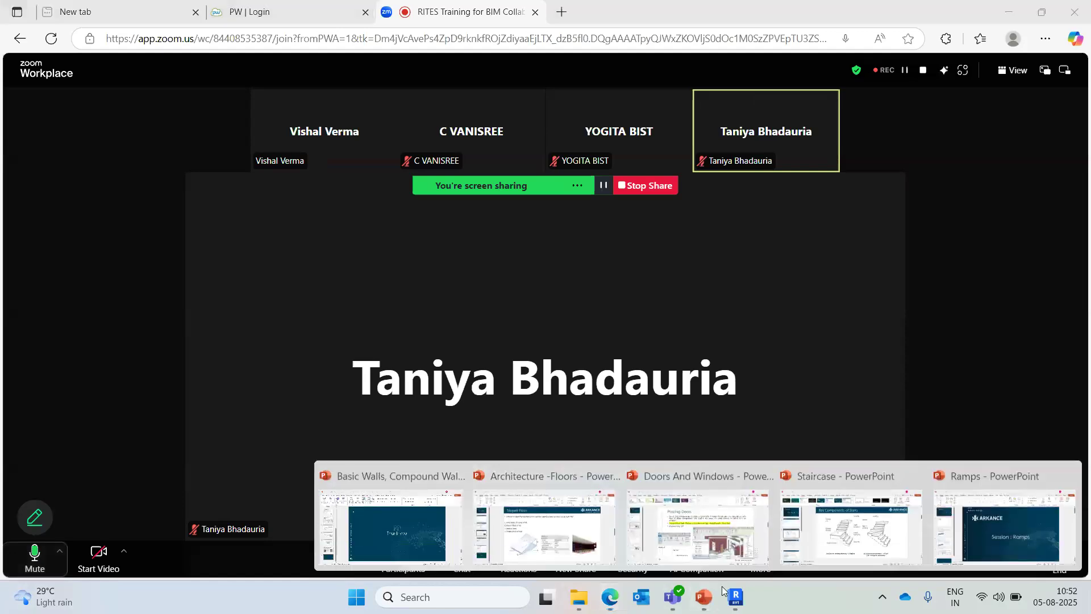
left_click(545, 523)
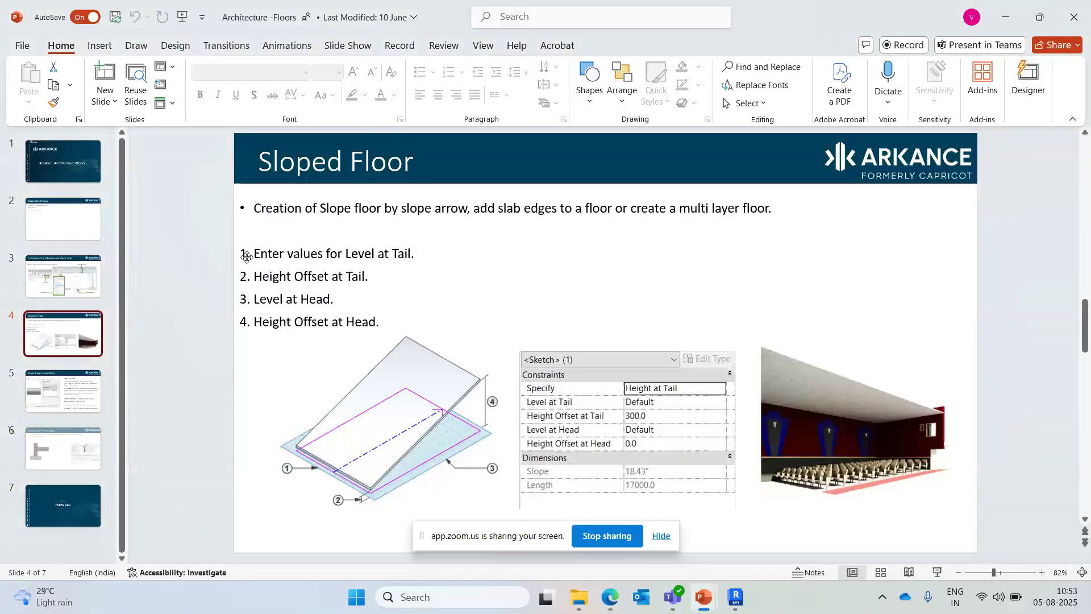
left_click(65, 163)
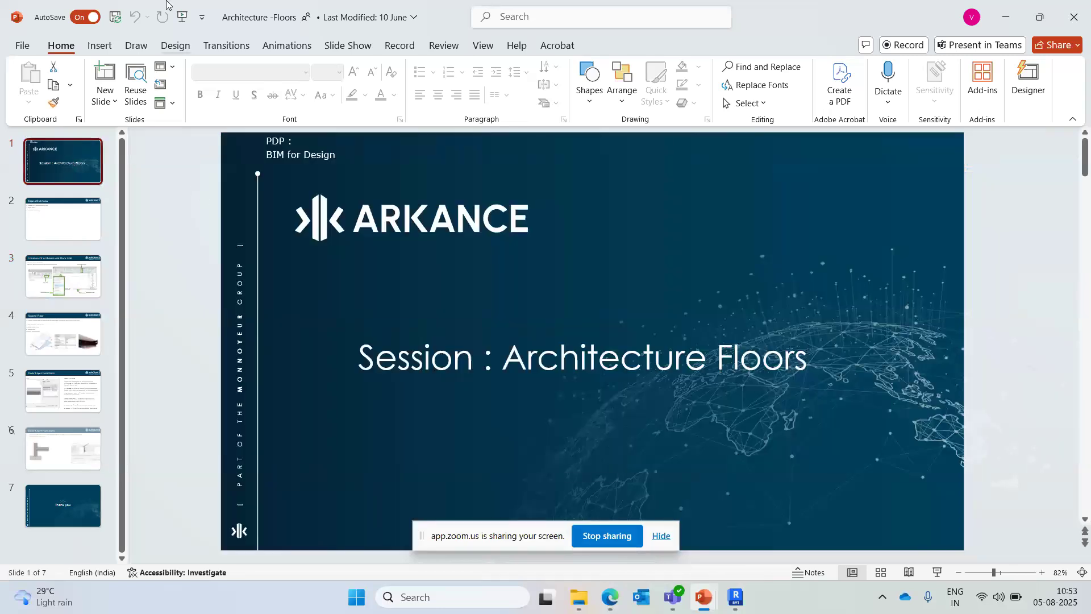
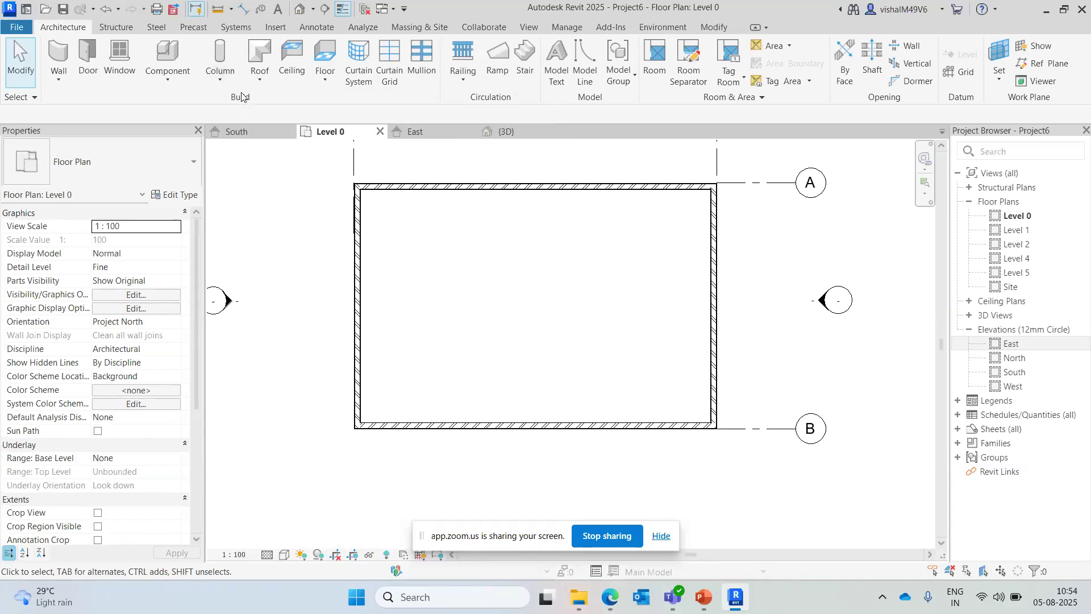
- Start an architectural floor on Level 0 and sketch four boundary lines outside the walls, about 63400 mm in total perimeter
left_click(325, 54)
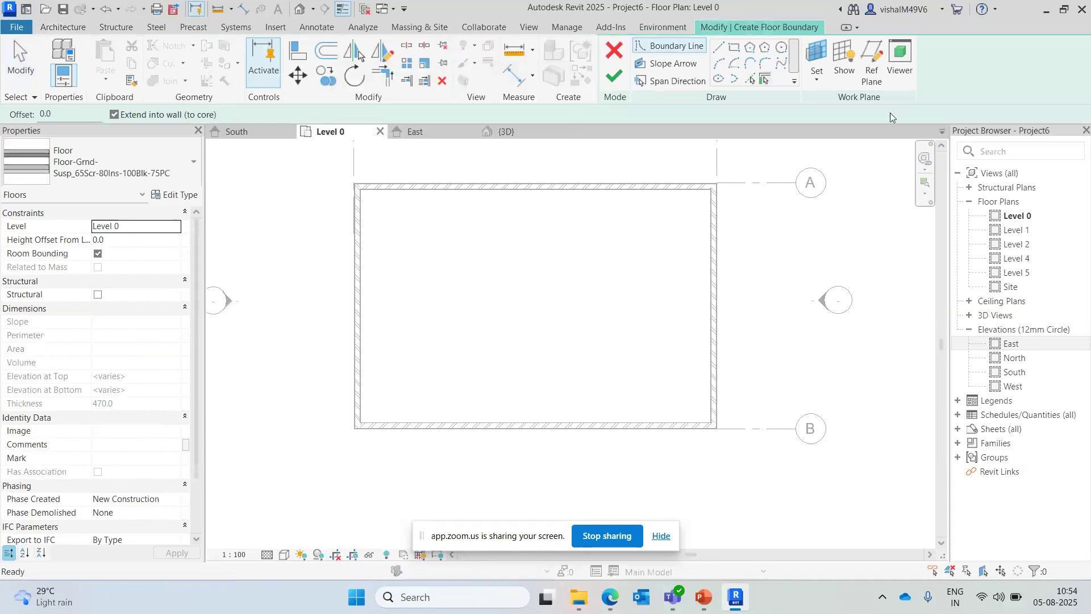
scroll(456, 235, "down", 3)
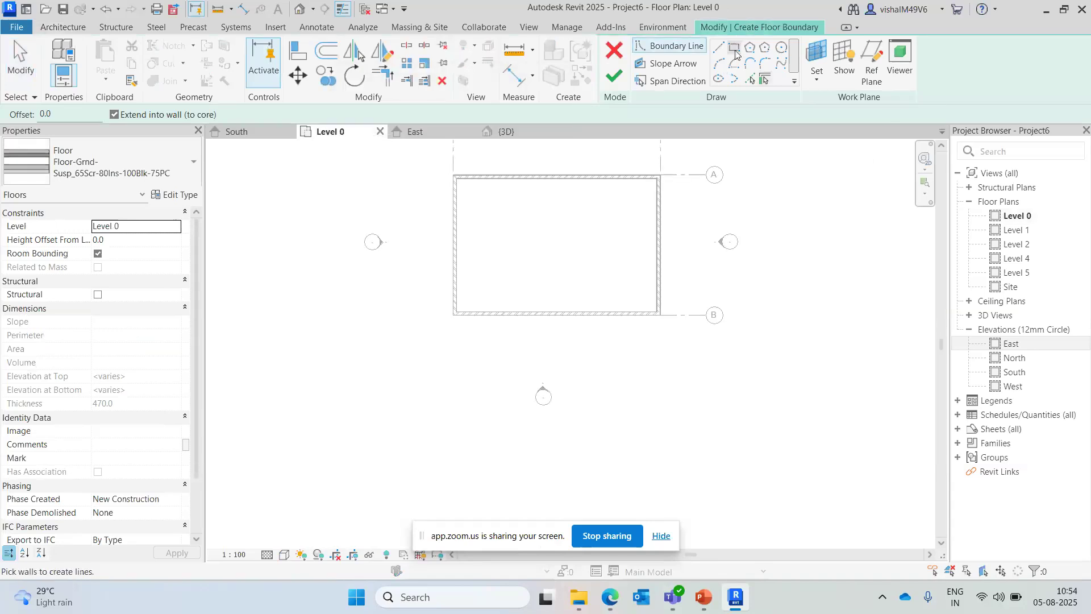
left_click(443, 197)
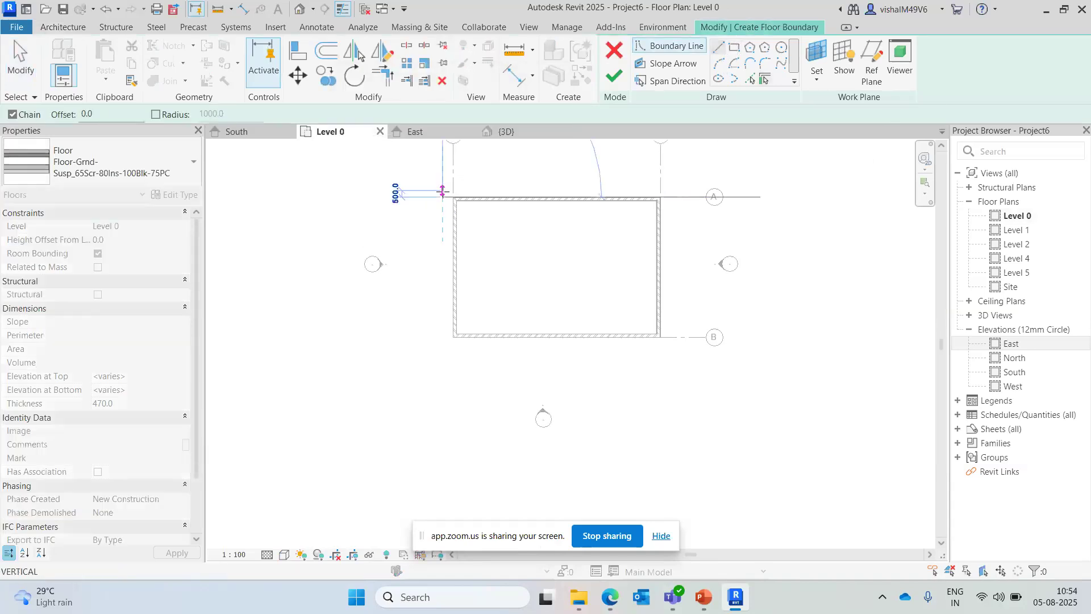
left_click(443, 365)
left_click(672, 366)
left_click(672, 179)
left_click(433, 178)
key("Escape")
key("Escape")
- Trim the floor boundary's open corner so the two lines meet, then finish the floor and view it in 3D
scroll(418, 199, "up", 3)
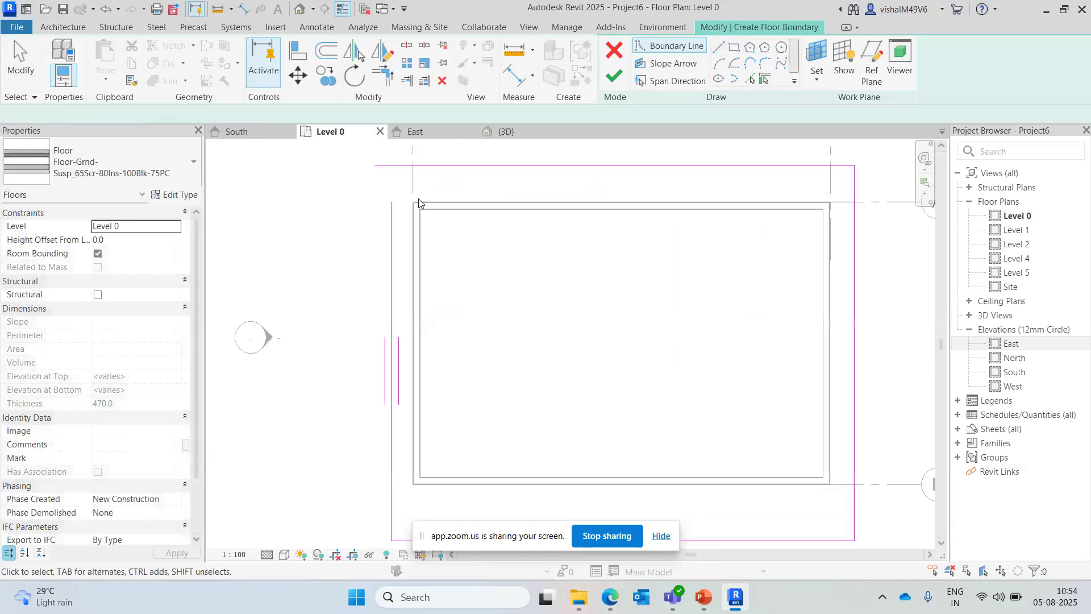
key("t")
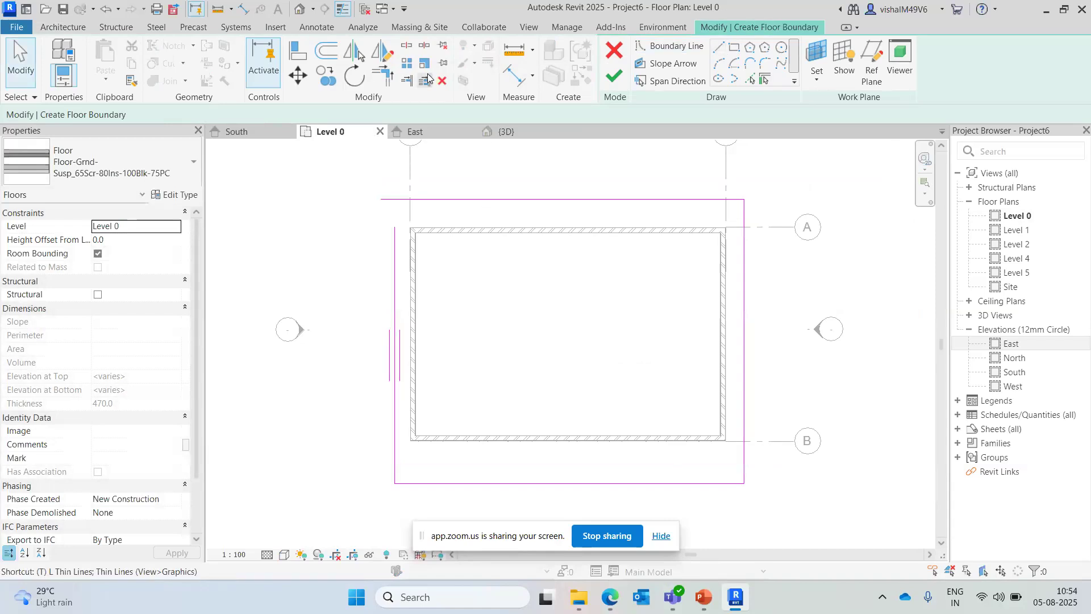
left_click(386, 78)
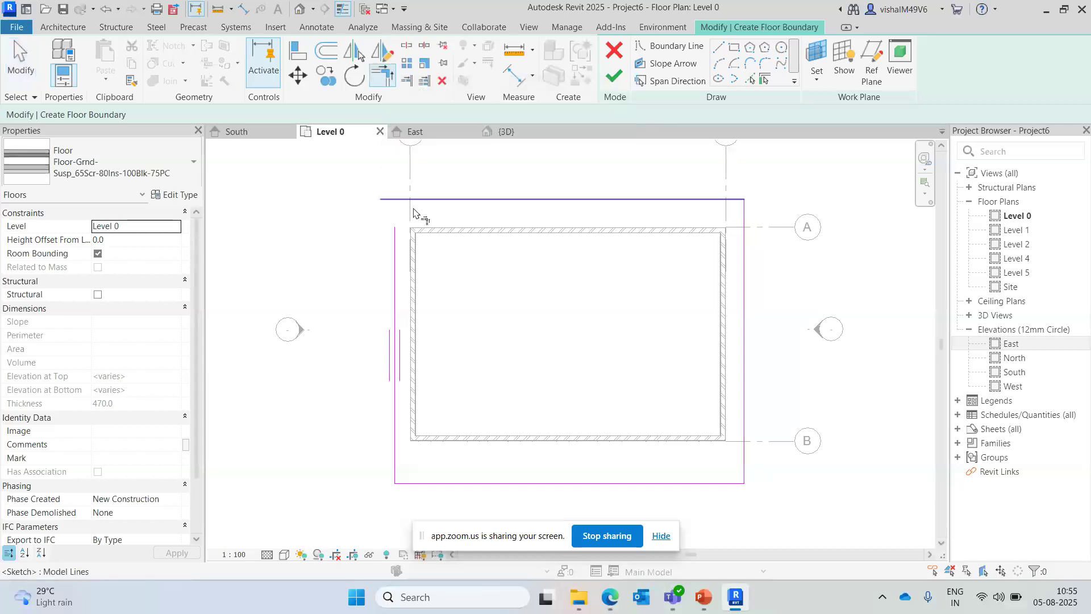
left_click(396, 254)
left_click(438, 199)
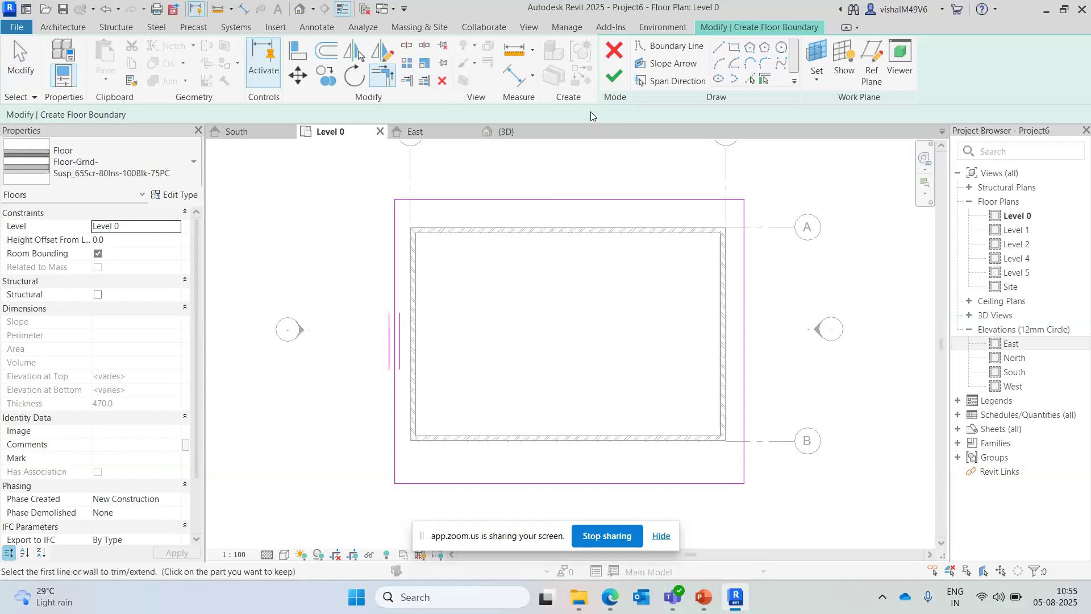
left_click(613, 80)
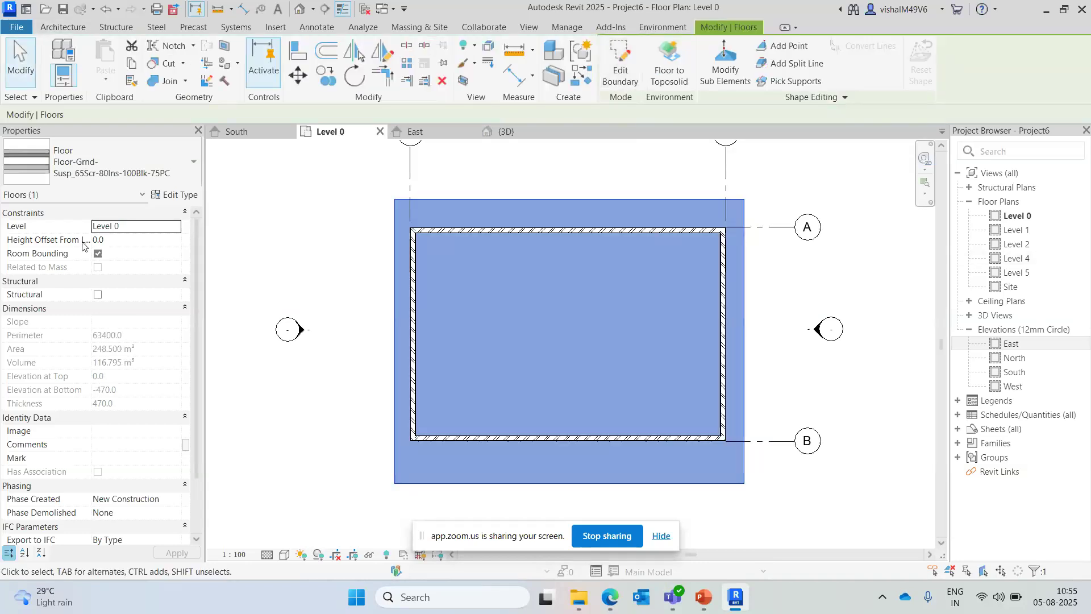
left_click(280, 194)
left_click(300, 9)
middle_click_drag(733, 389, 653, 497, "shift")
- Reopen the floor's boundary sketch on Level 0 and delete all its boundary lines
left_click(332, 133)
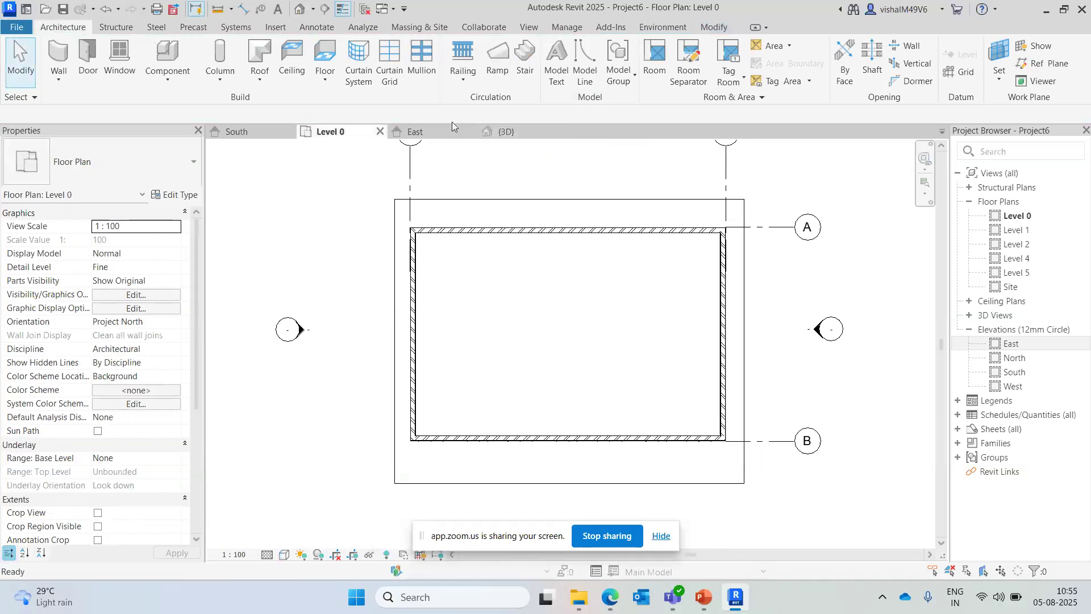
left_click(451, 208)
scroll(564, 217, "up", 1)
double_click(564, 216)
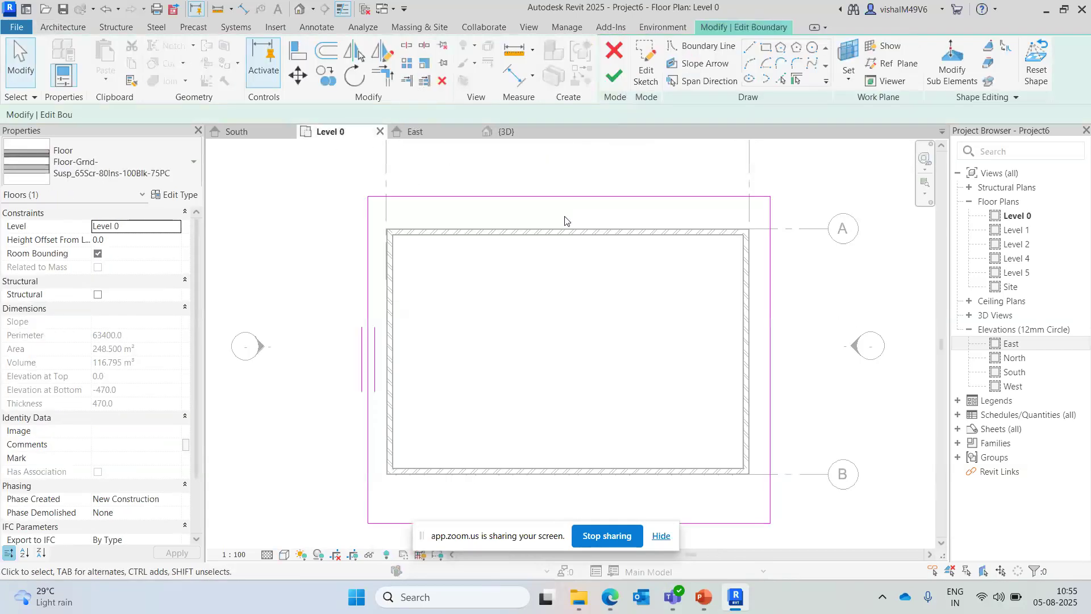
scroll(505, 208, "down", 2)
left_click_drag(377, 187, 704, 450)
key("Delete")
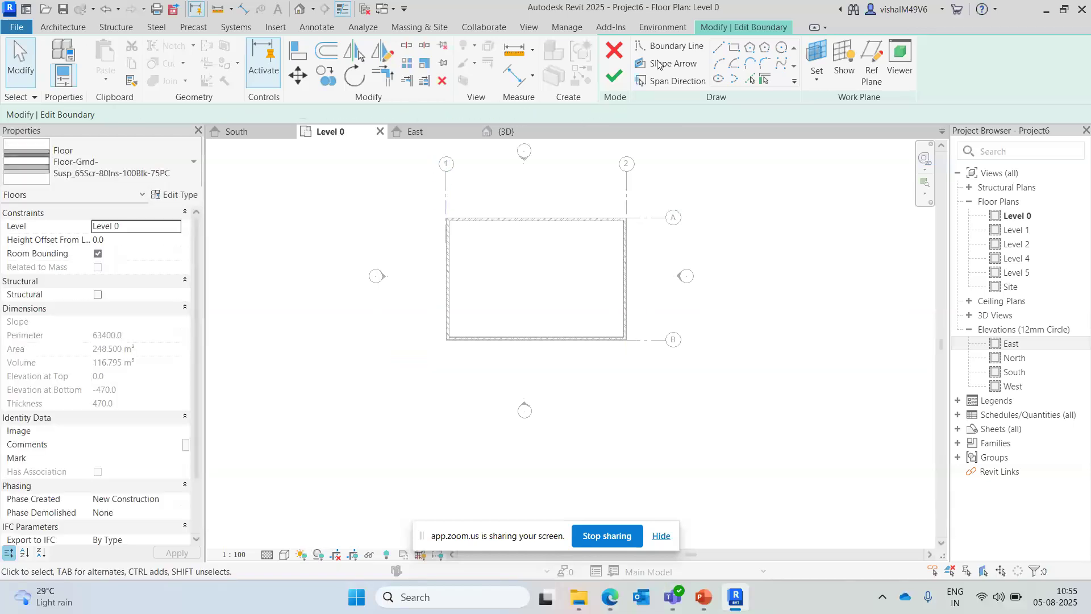
- Draw a rectangular floor boundary between two diagonally opposite outer wall corners and finish the boundary edit
left_click(737, 50)
scroll(443, 238, "up", 5)
scroll(452, 186, "up", 5)
left_click(460, 186)
scroll(308, 166, "down", 4)
scroll(323, 167, "down", 3)
scroll(699, 419, "up", 5)
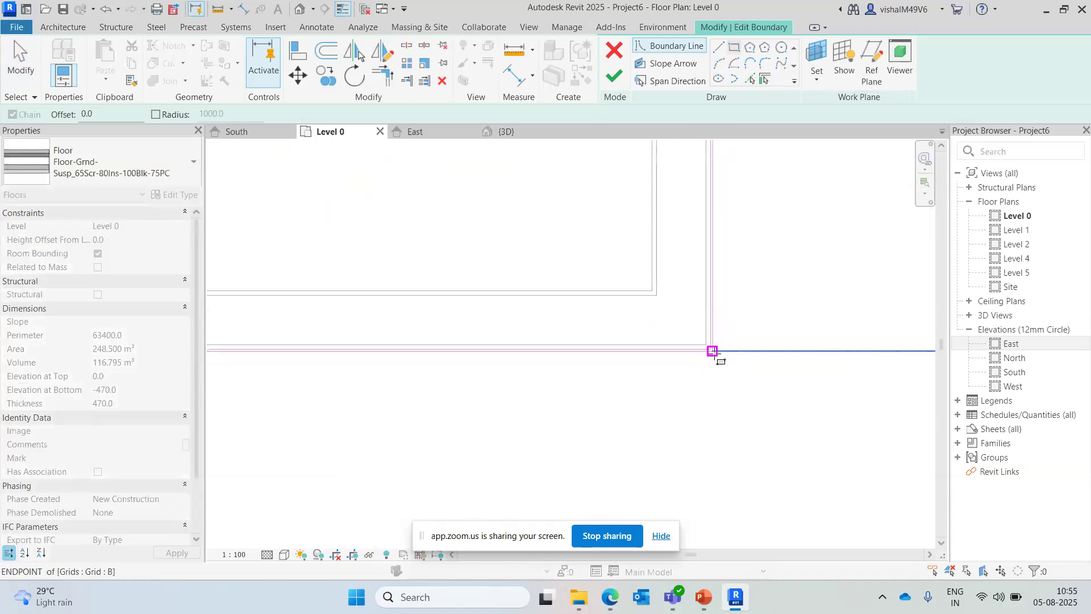
left_click(713, 351)
scroll(847, 407, "down", 5)
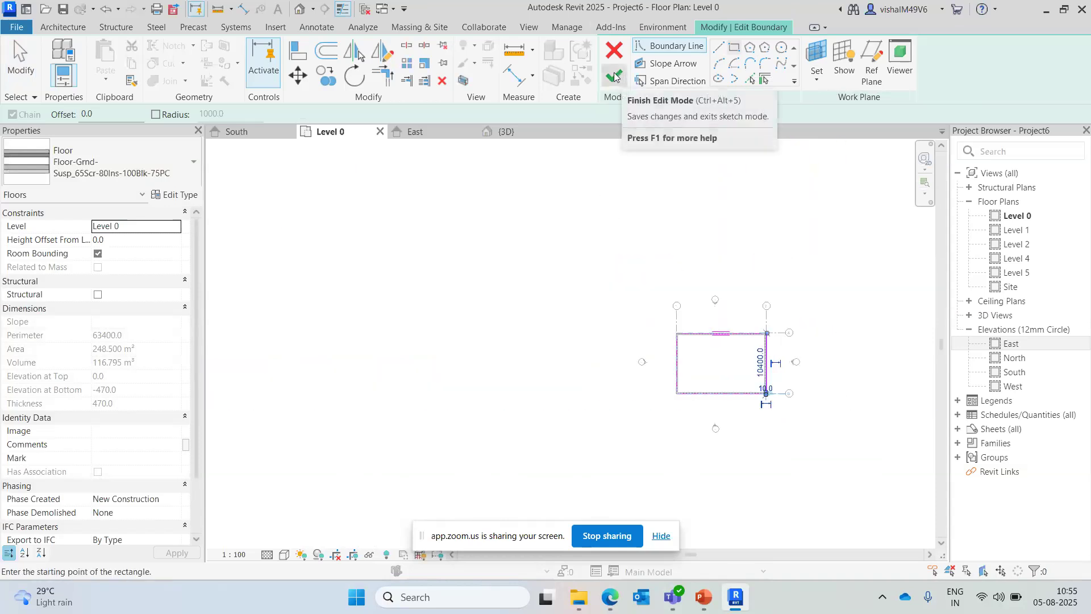
left_click(614, 76)
key("Escape")
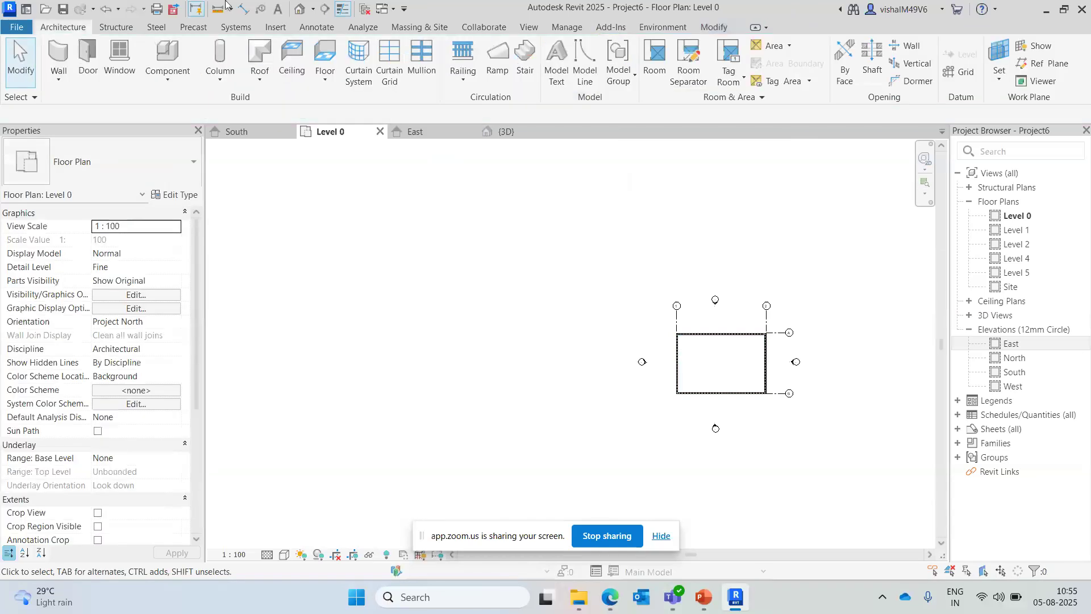
- Inspect the floor's fit with the walls from several angles in 3D and in the Level 0 plan
left_click(304, 11)
middle_click_drag(551, 507, 632, 239, "shift")
scroll(690, 467, "up", 3)
middle_click_drag(695, 469, 459, 520, "shift")
scroll(598, 444, "down", 3)
middle_click_drag(598, 444, 511, 341, "shift")
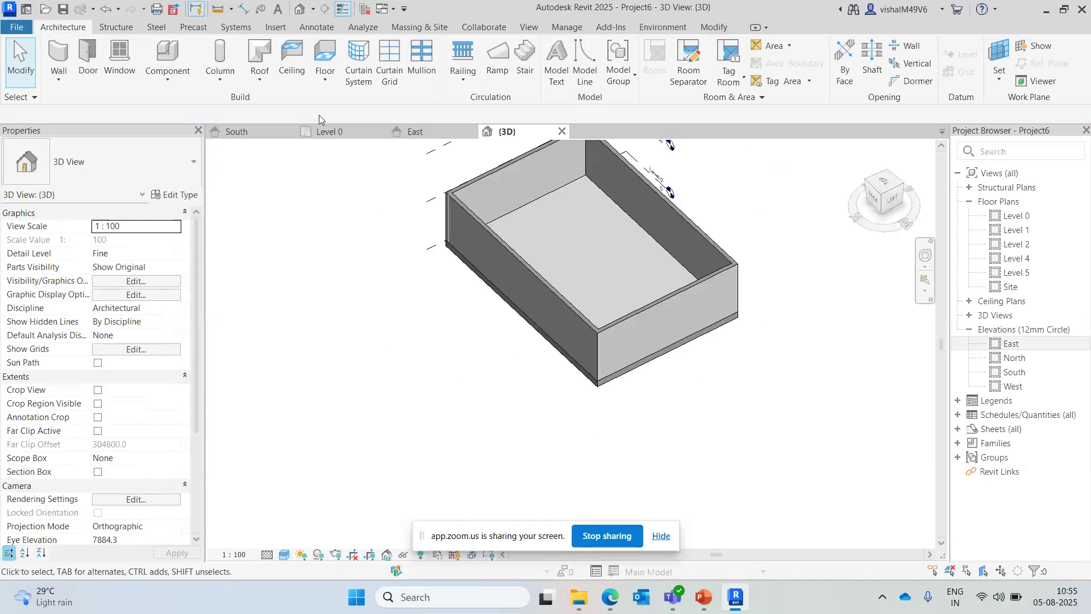
left_click(344, 135)
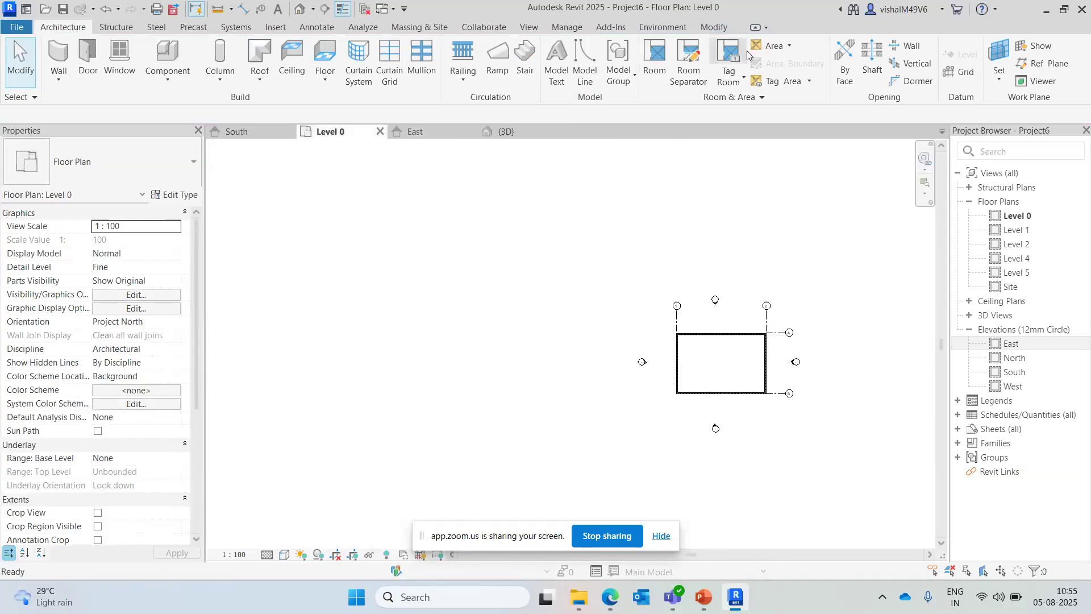
left_click(702, 364)
middle_click_drag(674, 359, 611, 297)
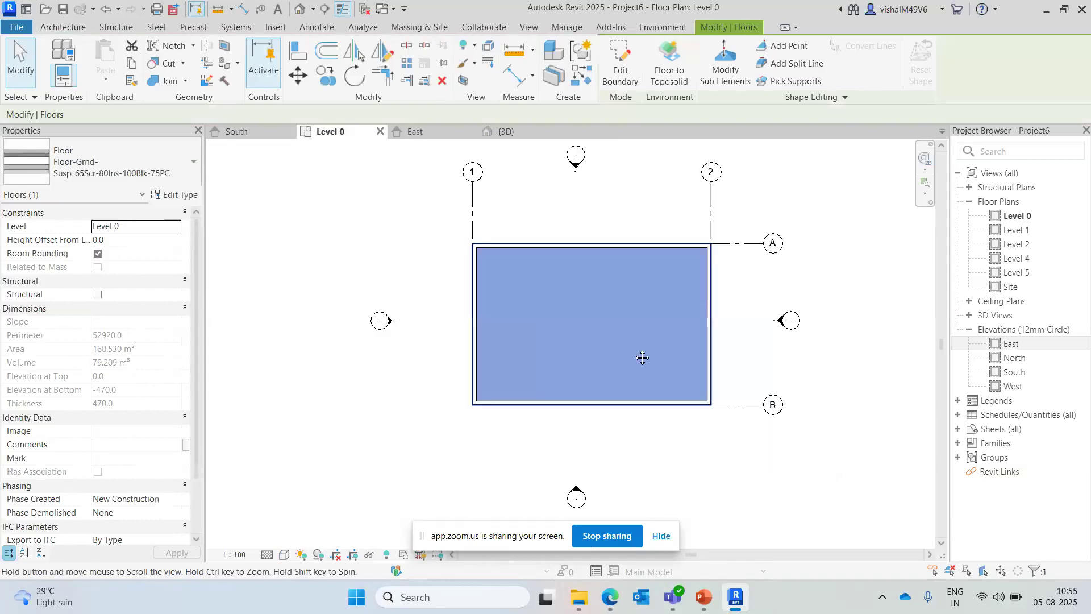
key("Escape")
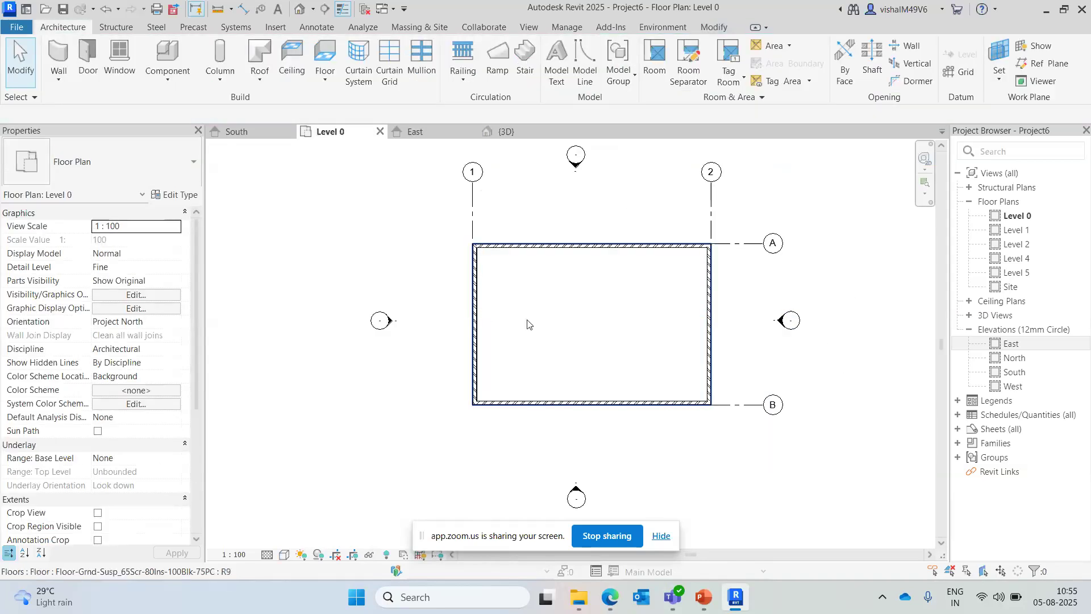
middle_click_drag(549, 276, 533, 270)
middle_click_drag(566, 324, 537, 311)
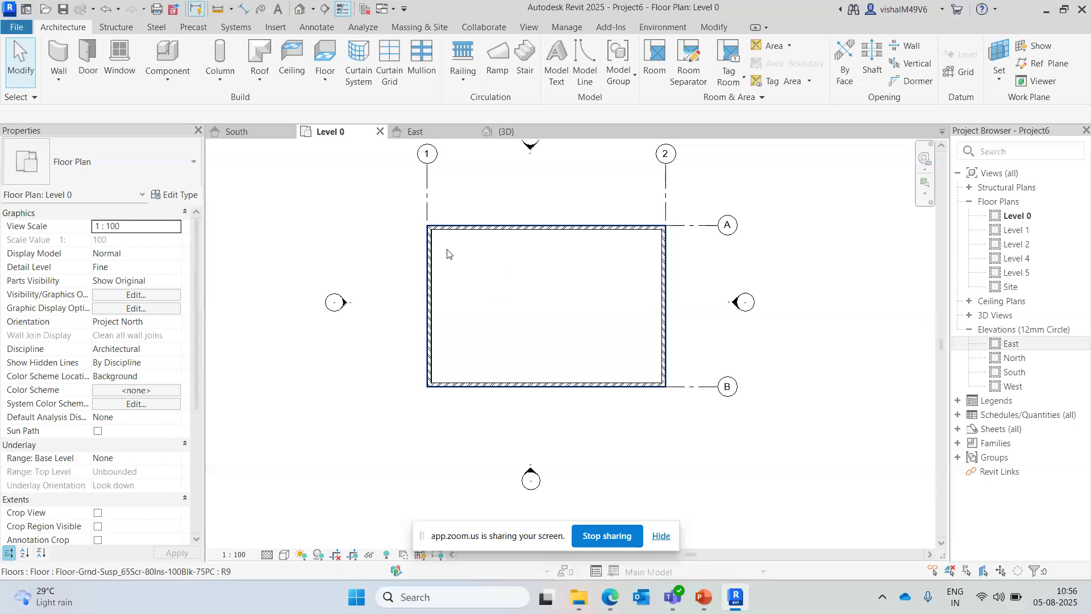
- Open the floor's boundary sketch on Level 0 and delete its four rectangle lines
double_click(524, 275)
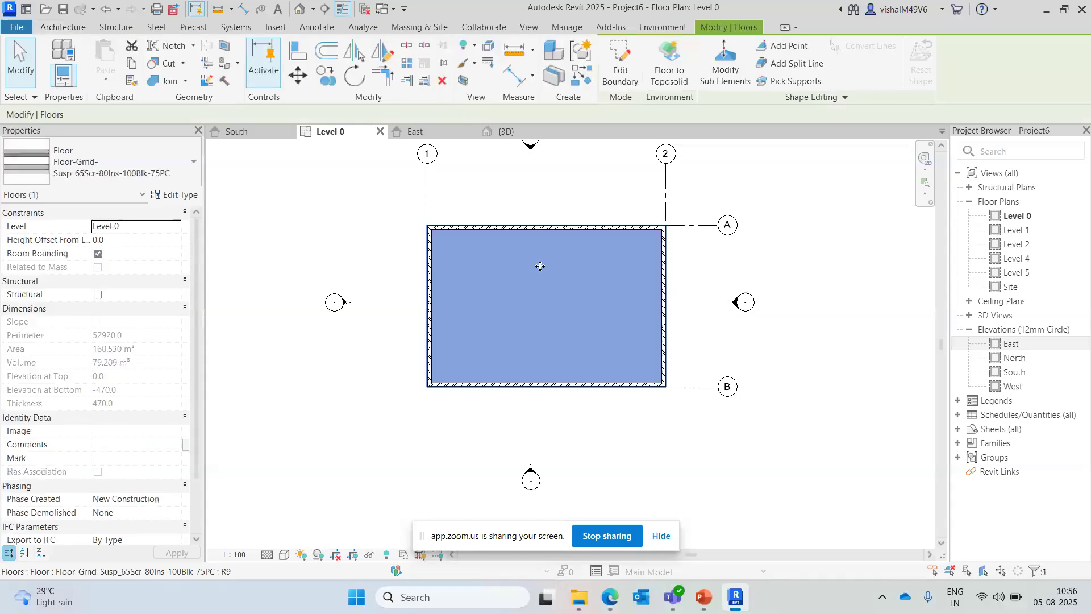
scroll(540, 257, "up", 3)
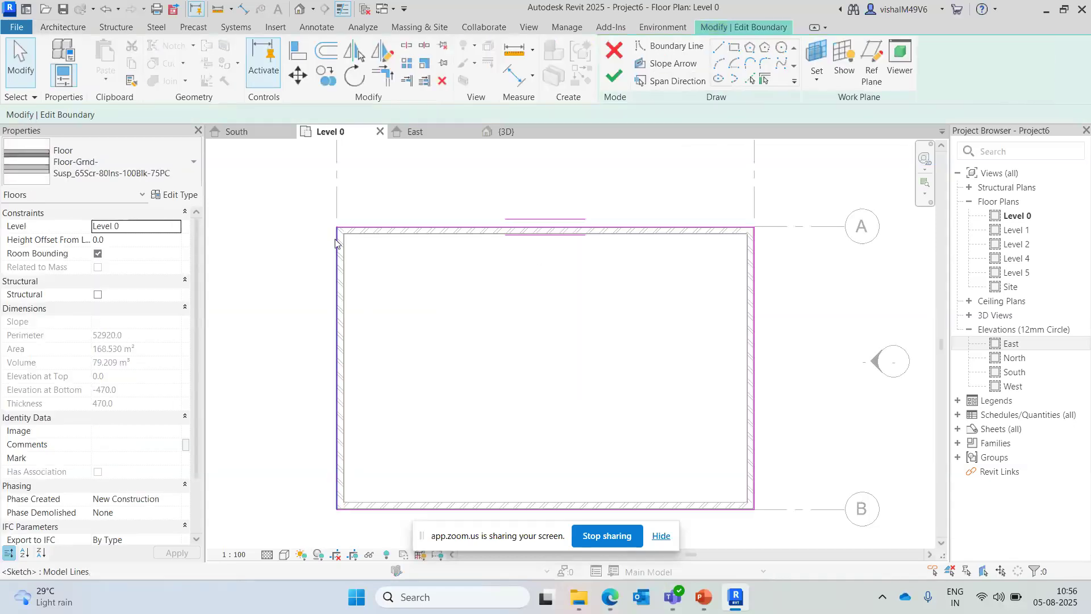
scroll(447, 251, "down", 2)
left_click(472, 216)
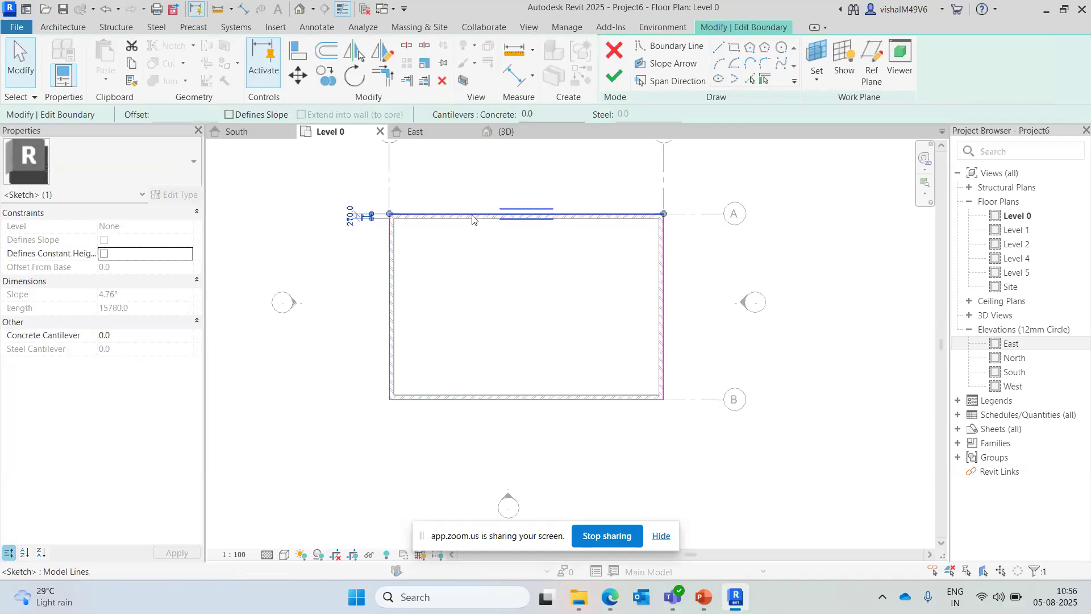
left_click(373, 278)
left_click(585, 400)
key("Delete")
left_click(667, 287)
key("Delete")
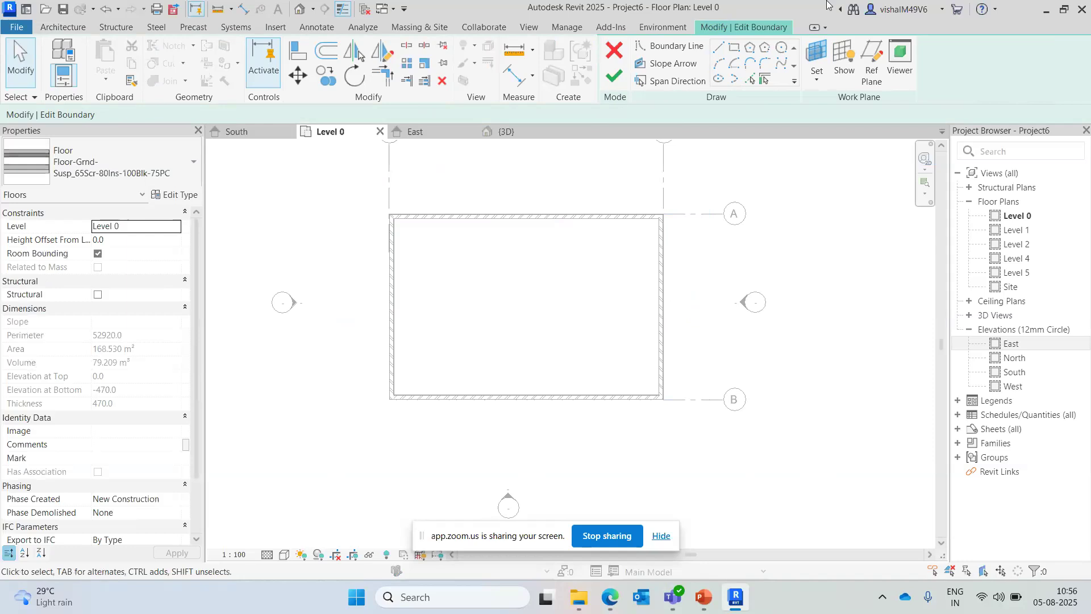
- Recreate the floor boundary with Pick Lines along the outer faces of the four walls and finish the edit
left_click(749, 81)
scroll(499, 222, "up", 5)
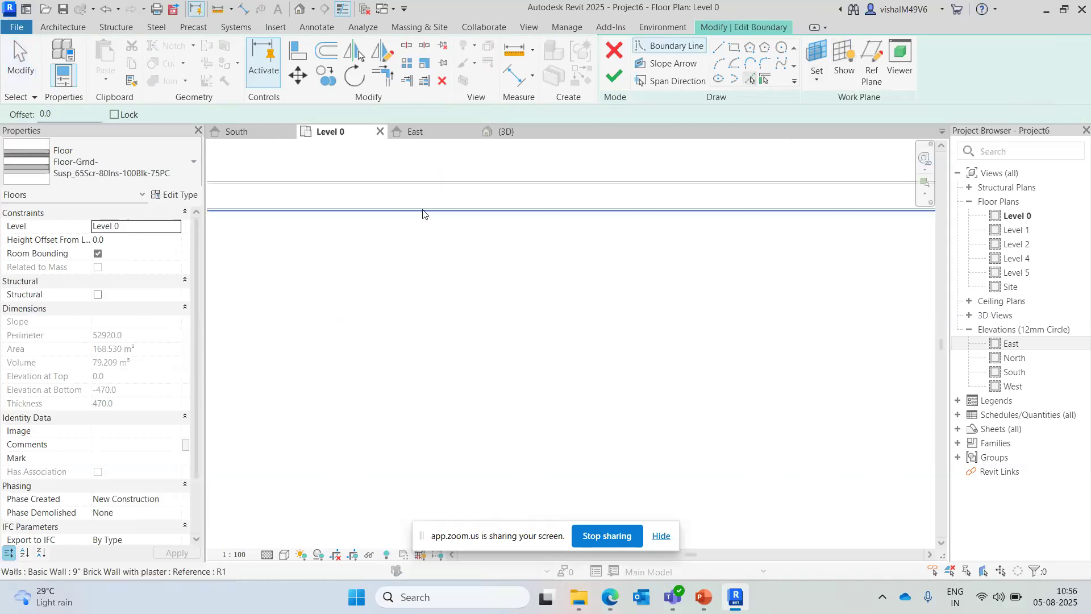
scroll(435, 216, "up", 3)
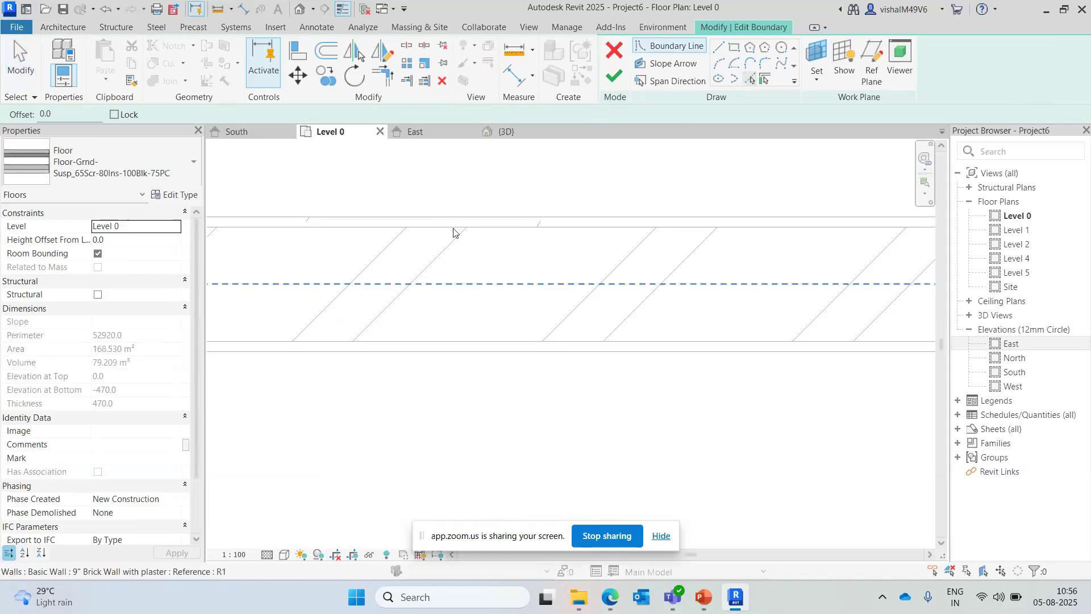
left_click(452, 218)
scroll(625, 198, "down", 6)
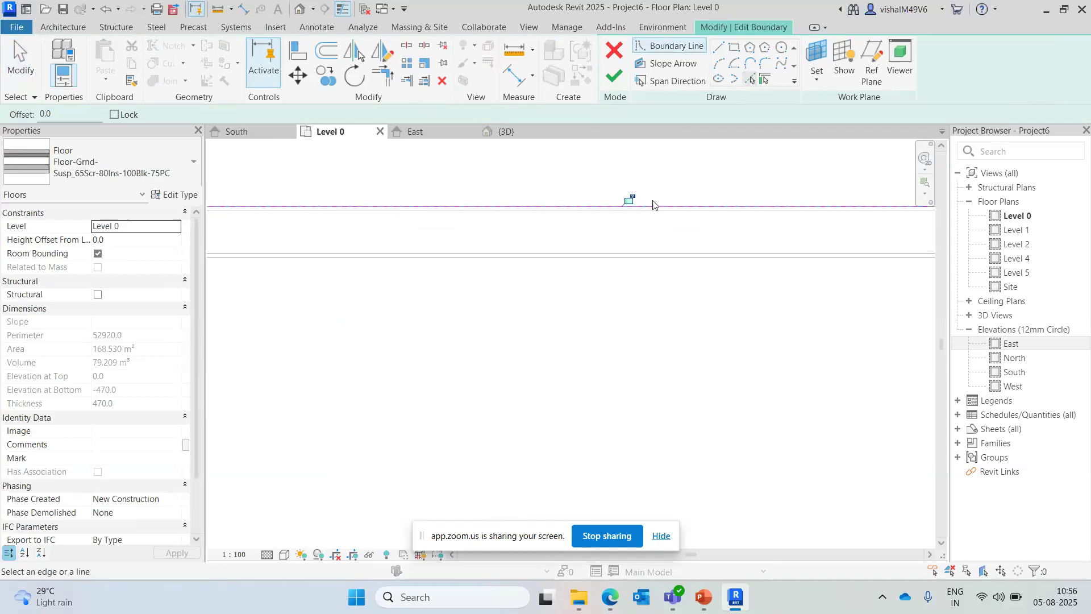
left_click(495, 266)
scroll(511, 295, "down", 5)
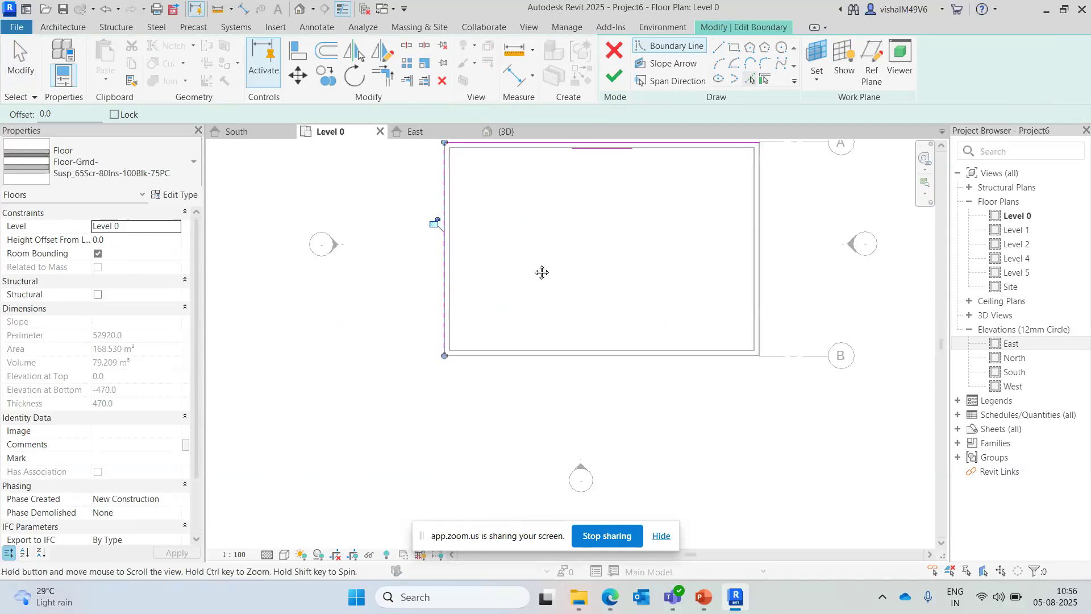
left_click(760, 234)
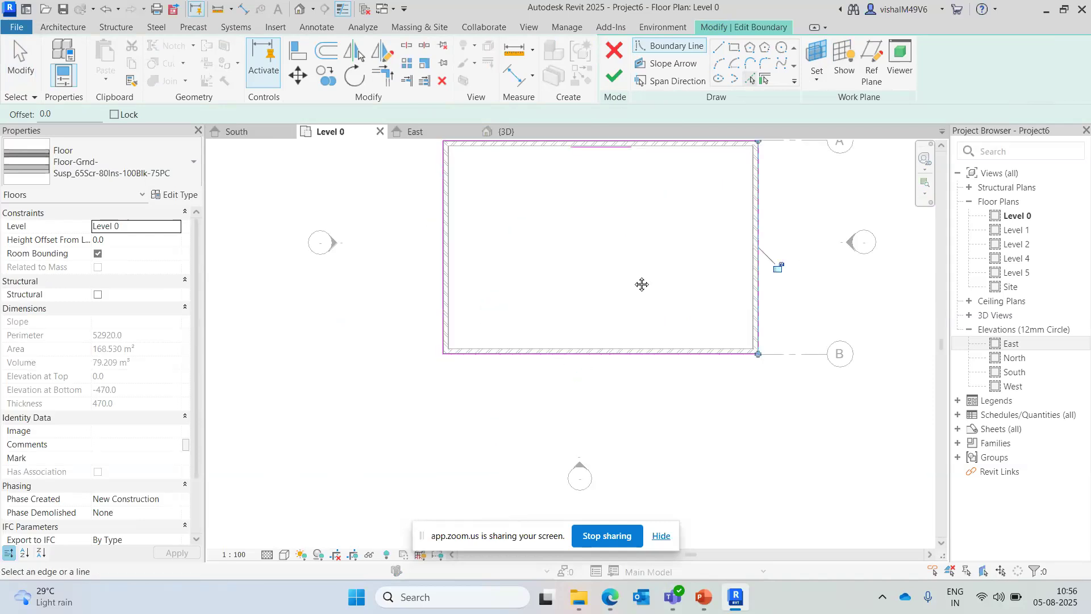
middle_click_drag(641, 284, 630, 308)
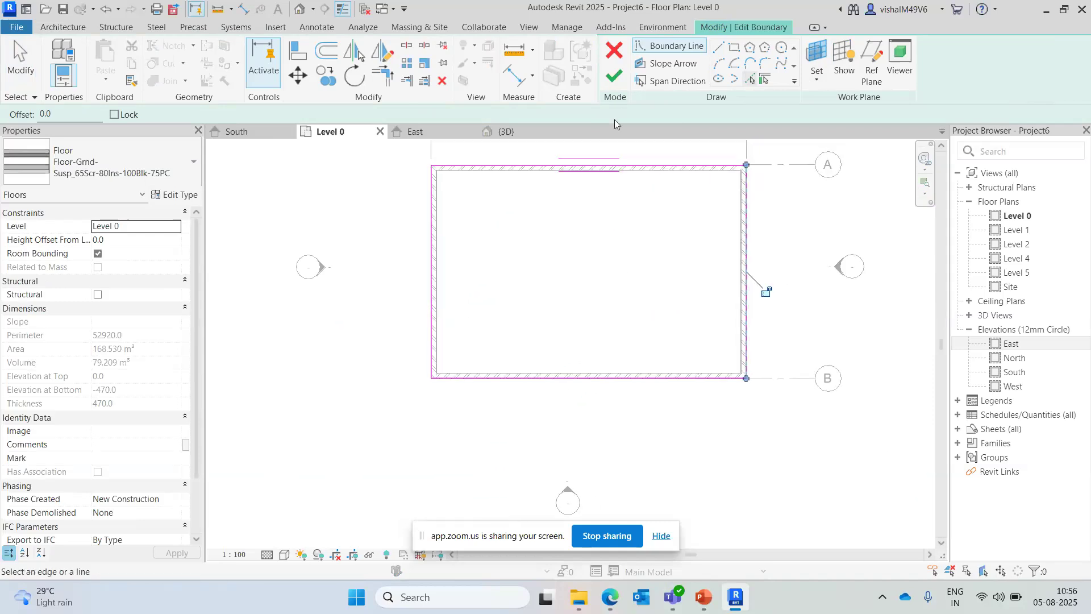
left_click(613, 77)
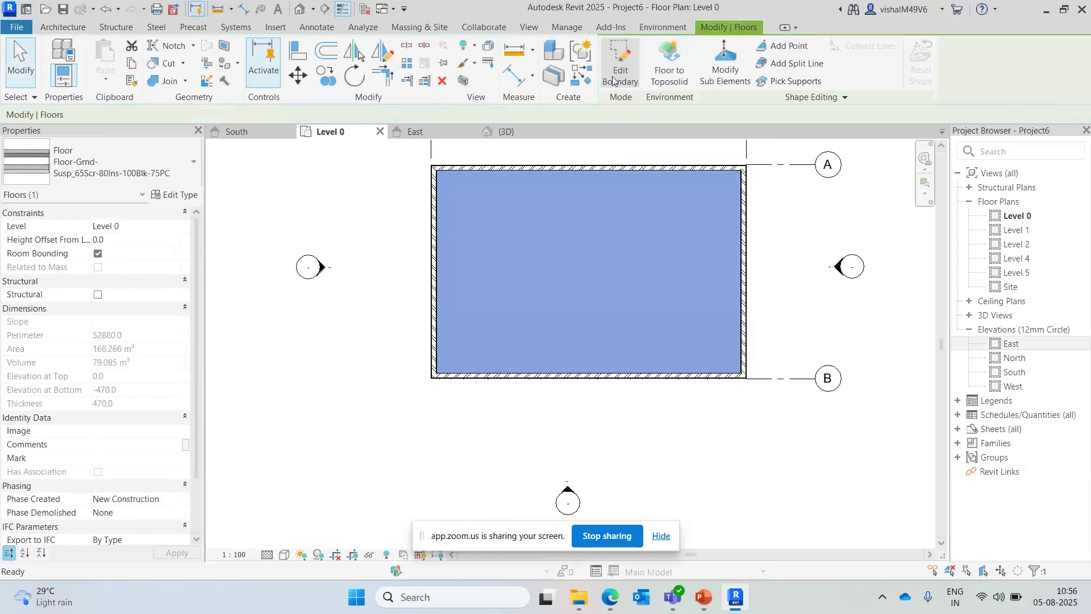
- Examine in 3D how the floor edge meets the walls, checking the short end wall's constraints
left_click(513, 134)
left_click(432, 451)
middle_click_drag(431, 451, 629, 465, "shift")
middle_click_drag(754, 428, 705, 318, "shift")
left_click(703, 301)
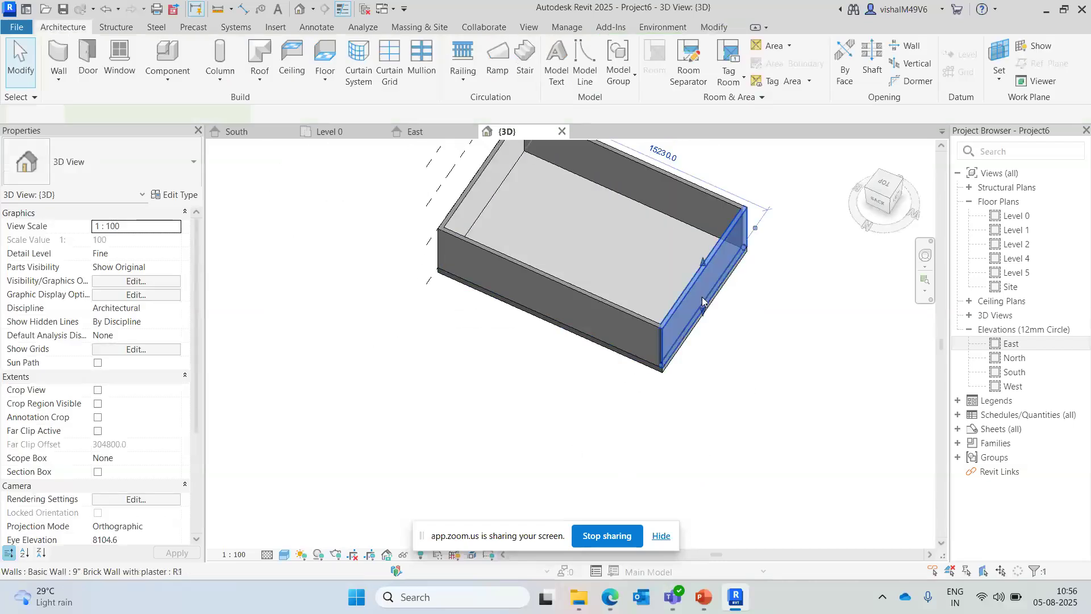
scroll(701, 298, "up", 3)
left_click_drag(710, 260, 778, 292)
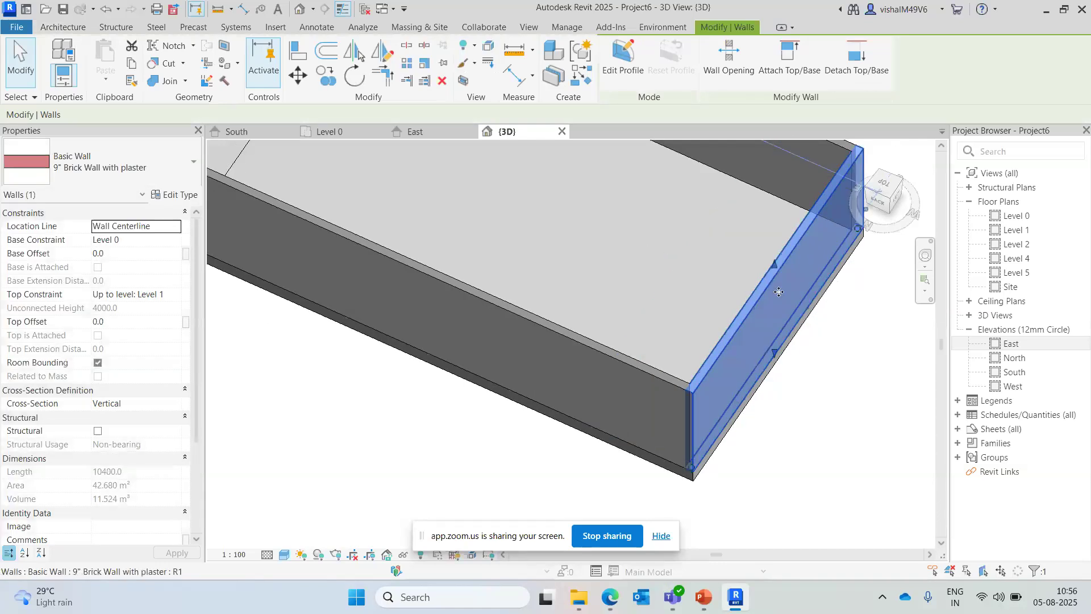
scroll(778, 291, "down", 3)
key("Escape")
left_click(677, 337)
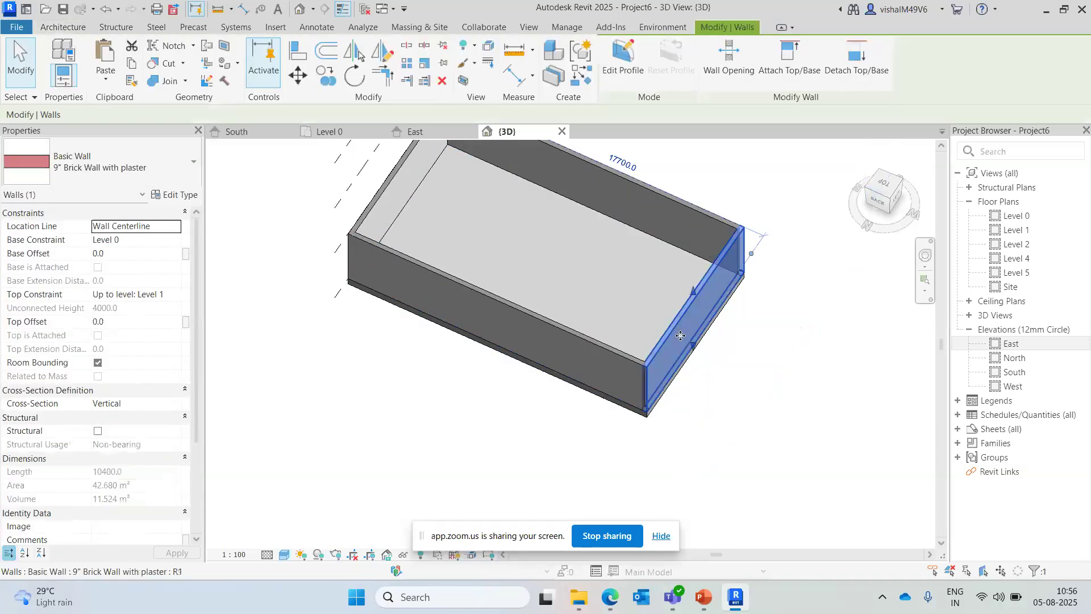
scroll(680, 335, "up", 4)
key("Escape")
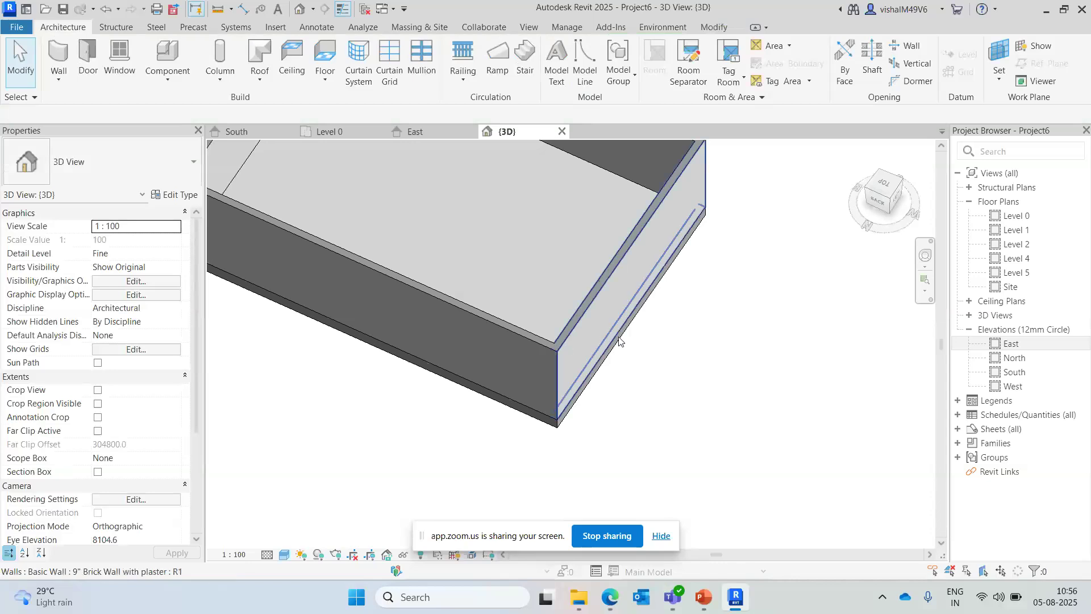
middle_click_drag(710, 271, 704, 309)
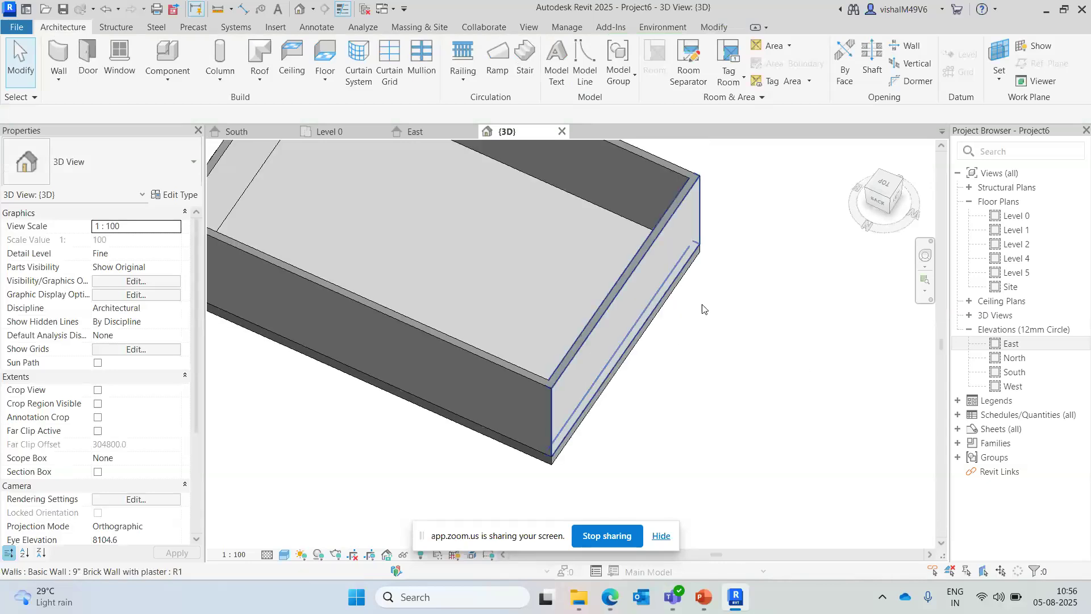
- Open the floor's boundary sketch in the Level 0 plan and delete its four existing boundary lines
left_click(619, 310)
left_click(654, 356)
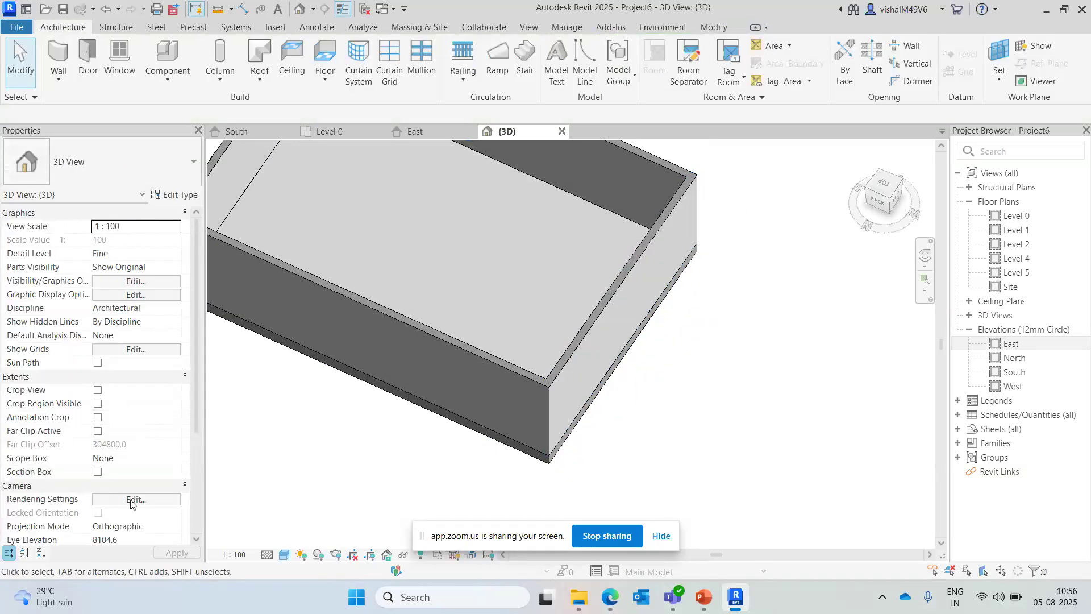
left_click(350, 136)
double_click(574, 276)
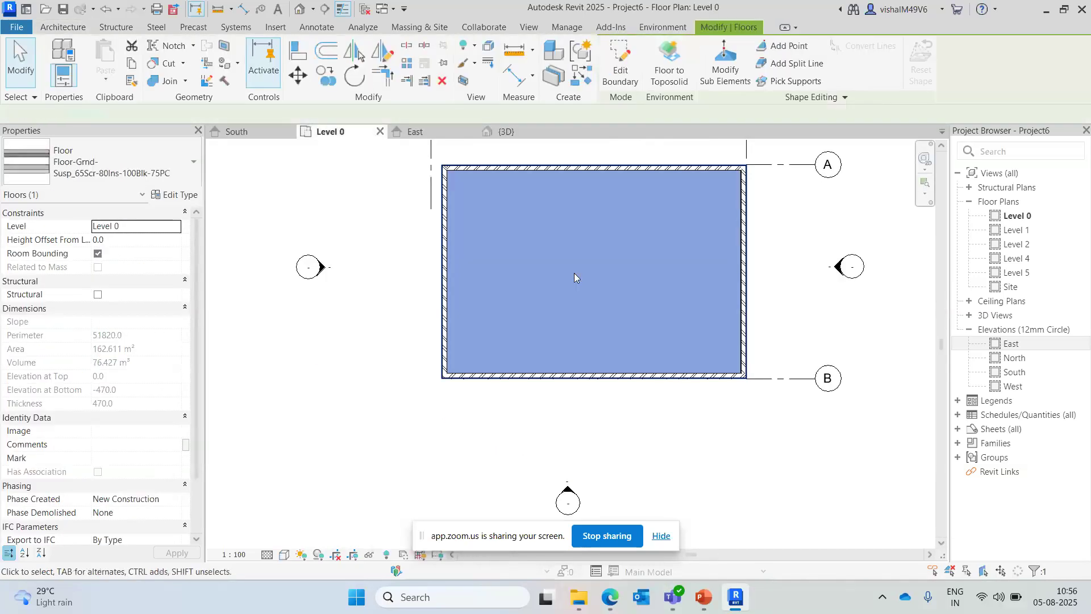
key("Delete")
left_click(429, 327)
key("Delete")
left_click(483, 408)
key("Delete")
key("Delete")
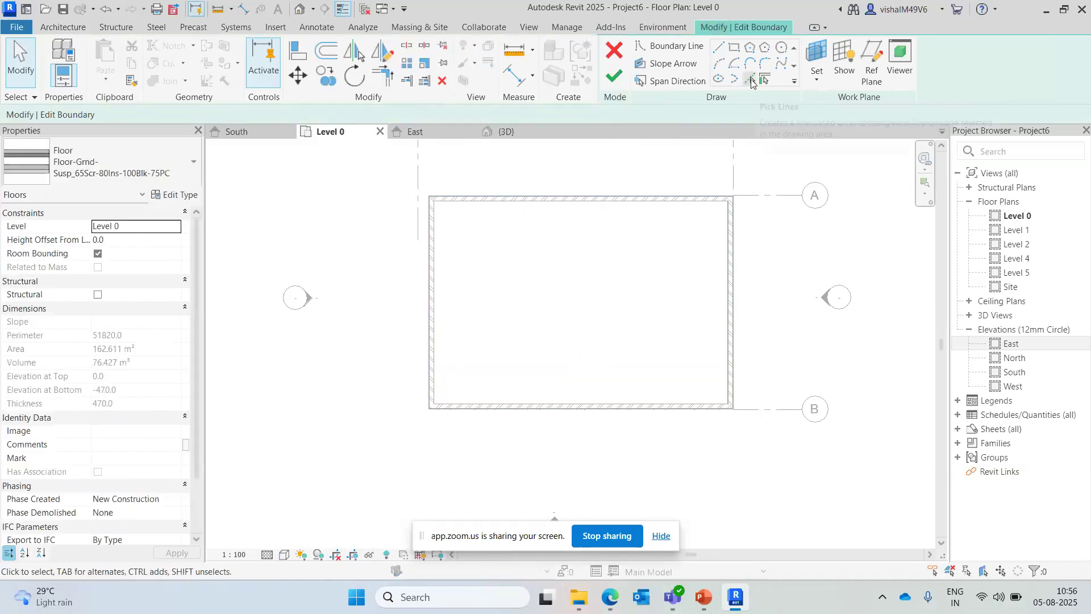
- Recreate the floor boundary with Pick Lines at a 300 offset outside the four walls' outer faces and finish the edit
left_click(750, 80)
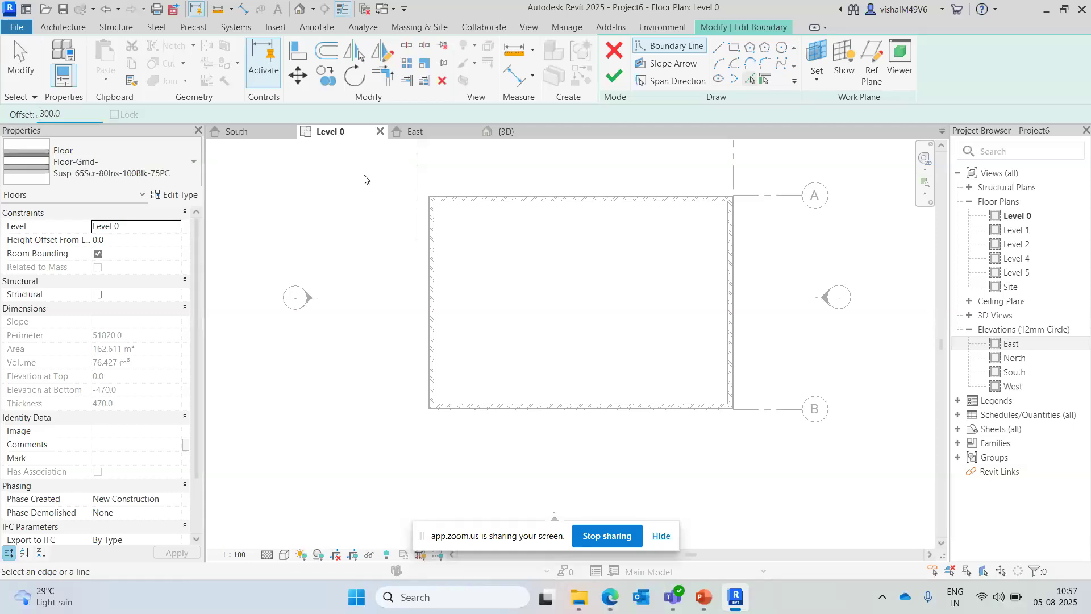
scroll(411, 257, "up", 2)
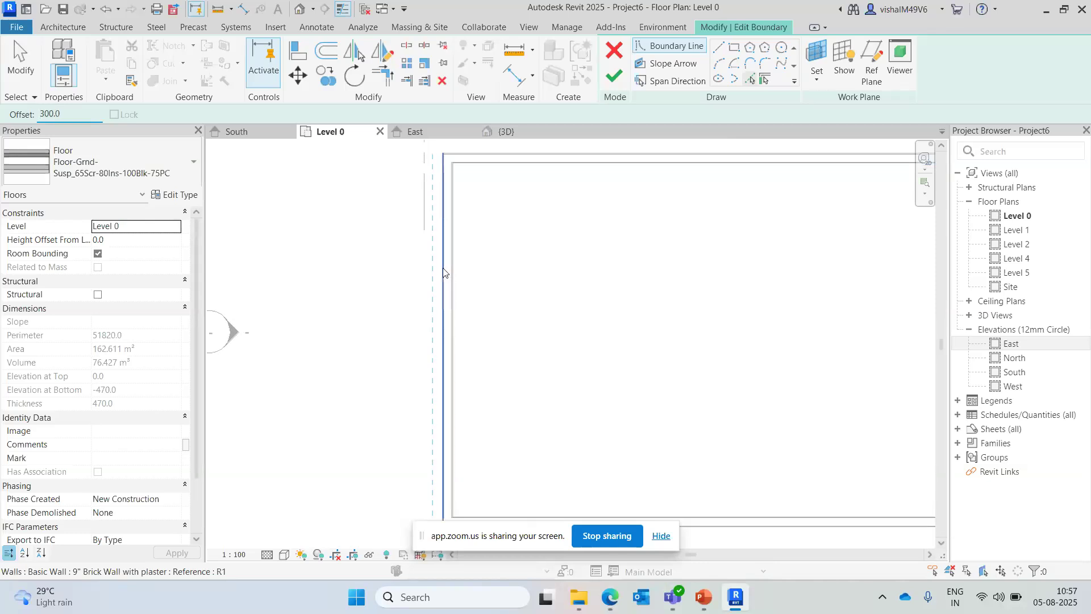
left_click(443, 273)
scroll(535, 239, "up", 2, "ctrl")
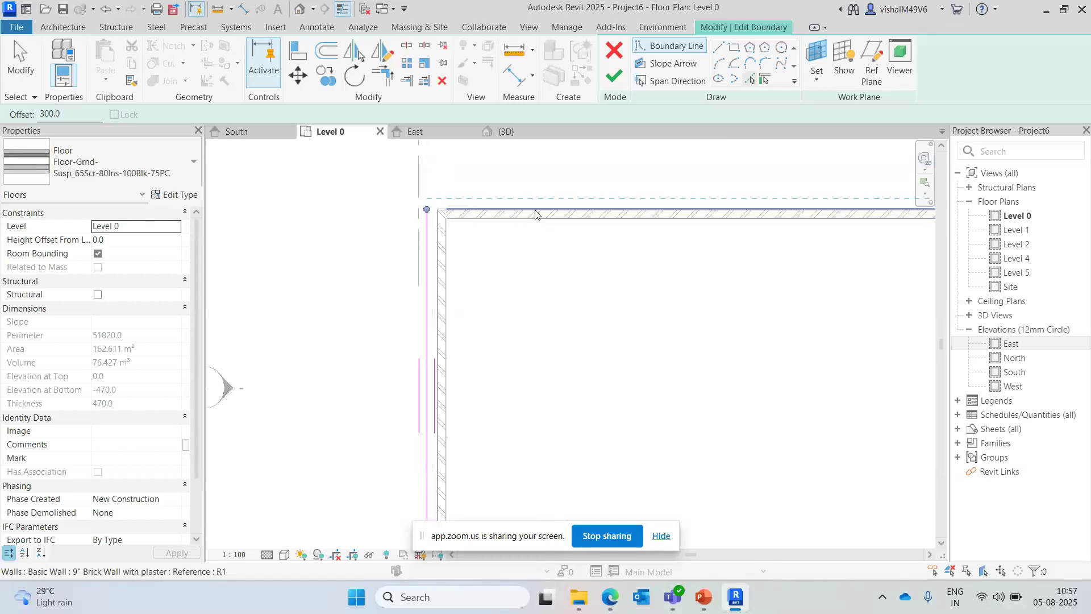
scroll(475, 246, "up", 3)
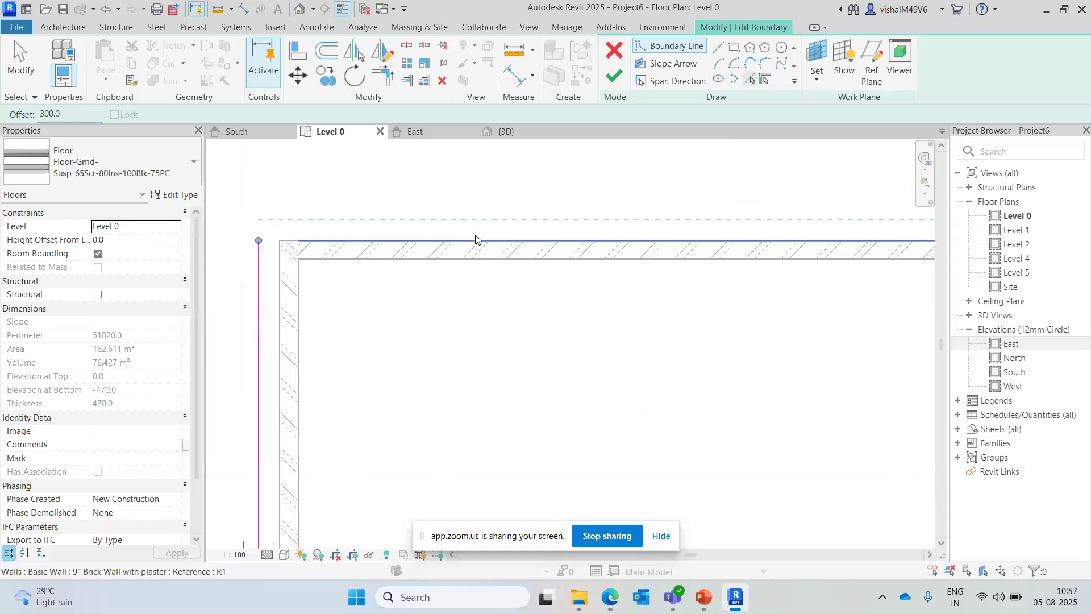
left_click(486, 248)
scroll(382, 252, "down", 3)
scroll(705, 382, "up", 3)
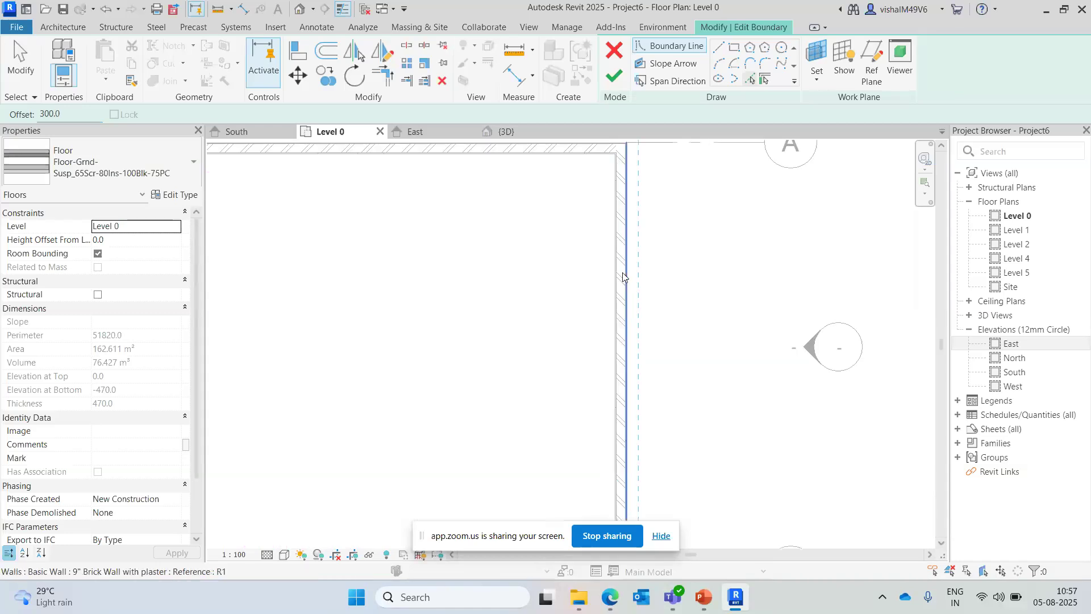
scroll(685, 251, "down", 3)
scroll(548, 392, "up", 3)
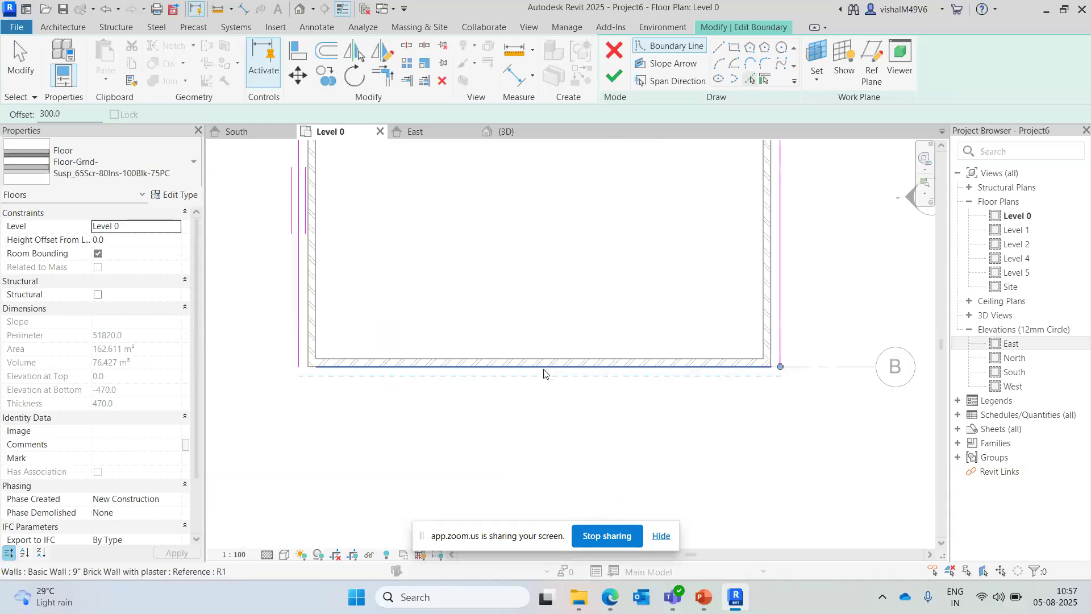
scroll(552, 369, "down", 3)
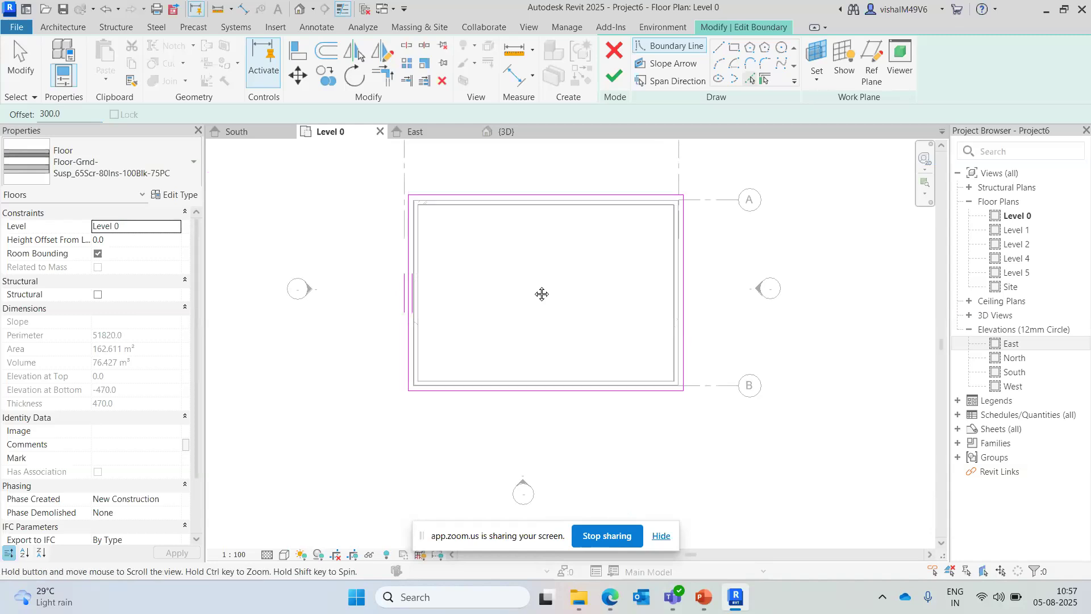
scroll(540, 292, "down", 1)
left_click(613, 76)
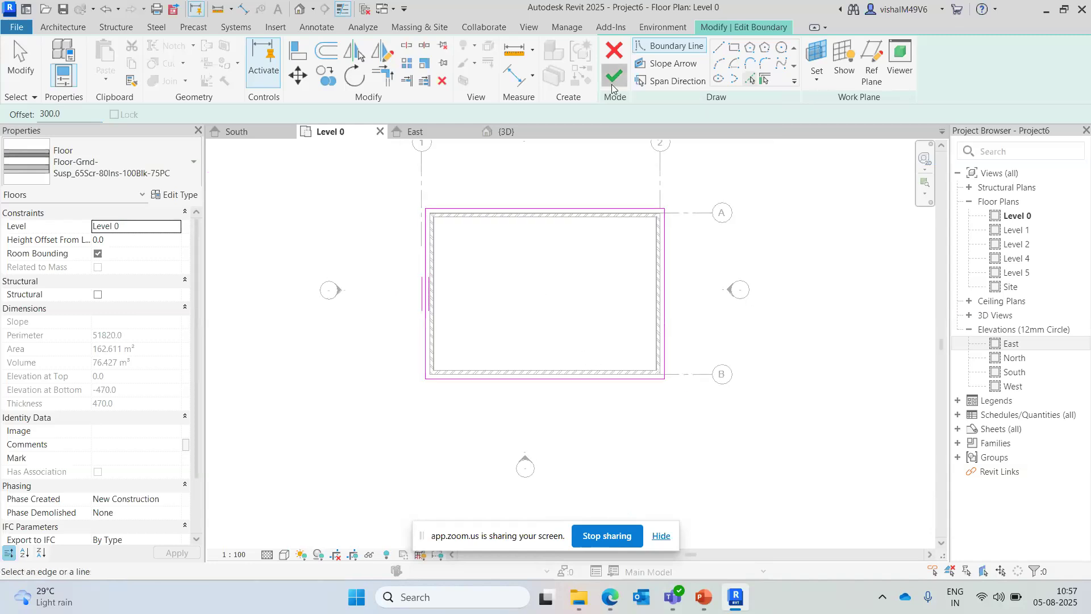
left_click(381, 212)
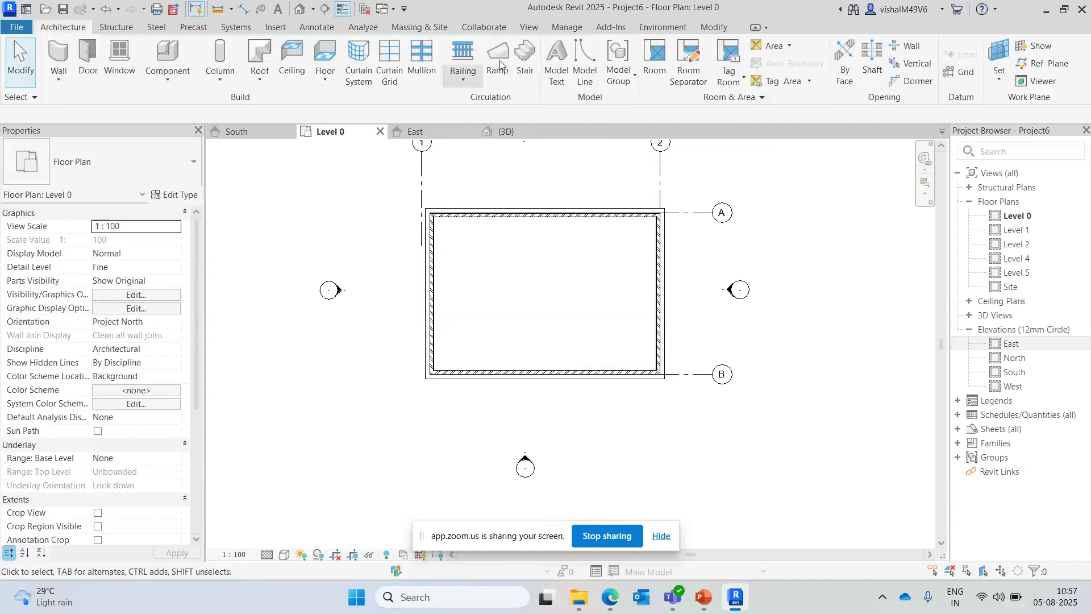
- Try moving the short end wall outward past the floor edge in 3D to test whether the floor follows
left_click(523, 132)
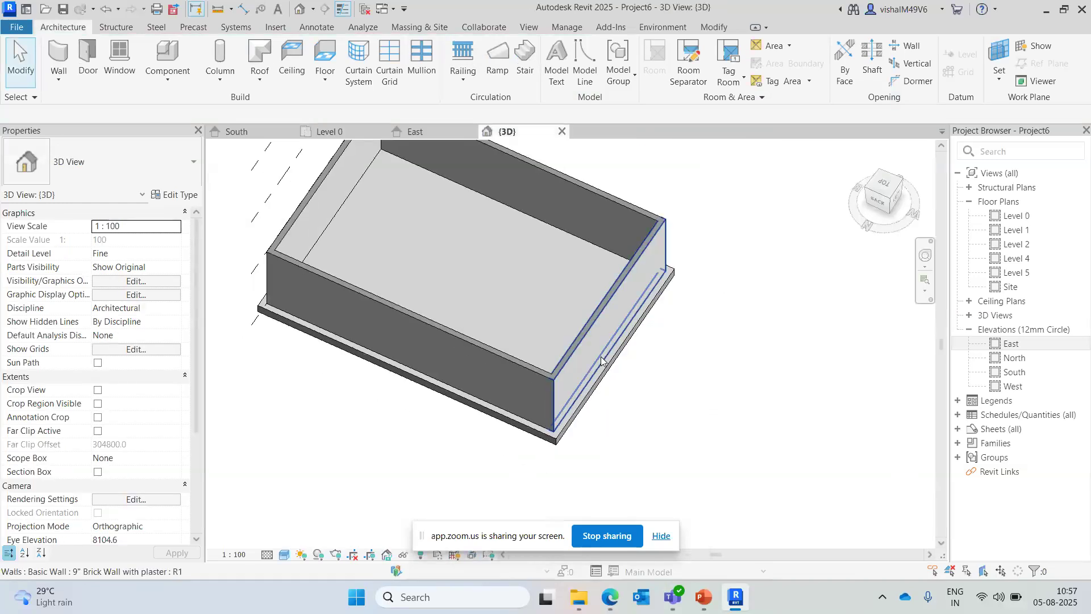
middle_click_drag(631, 434, 543, 370, "shift")
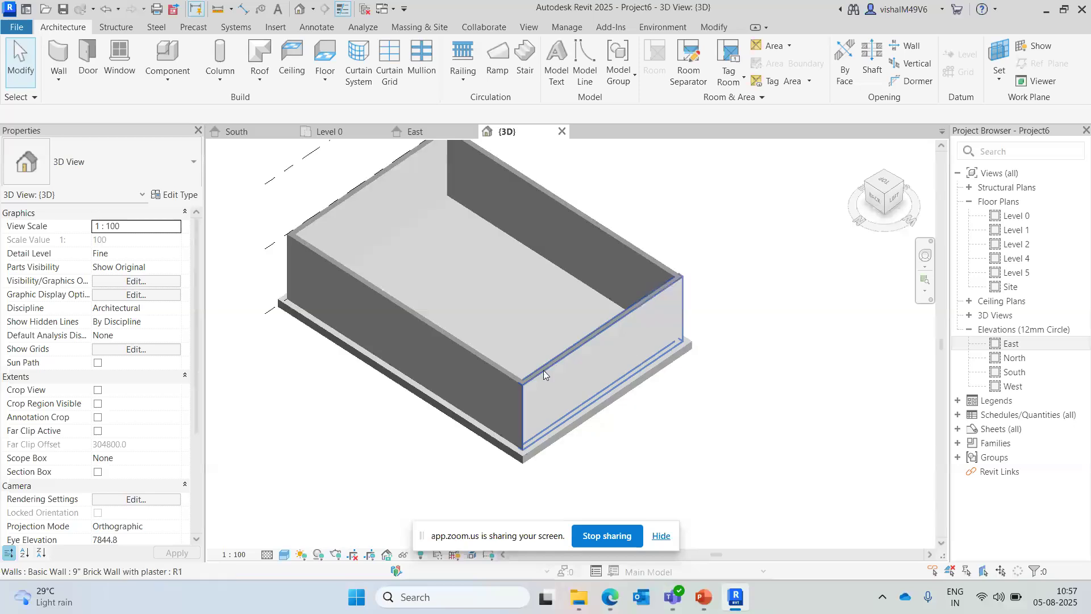
left_click(564, 383)
left_click_drag(564, 383, 590, 397)
left_click(776, 435)
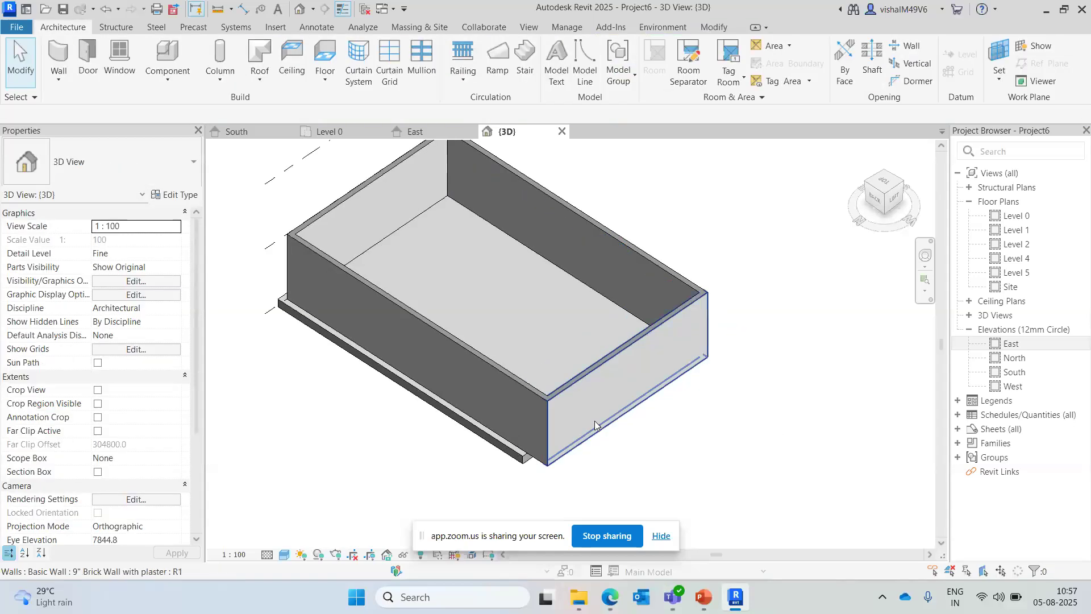
scroll(594, 419, "up", 4)
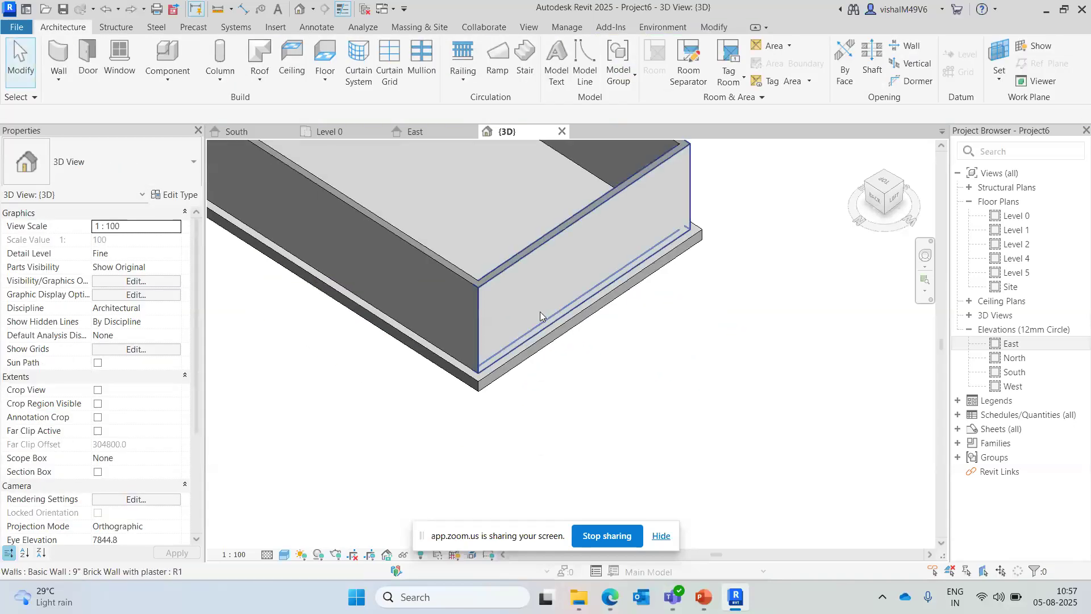
left_click(559, 306)
left_click_drag(557, 275, 494, 280)
left_click(760, 444)
left_click(526, 357)
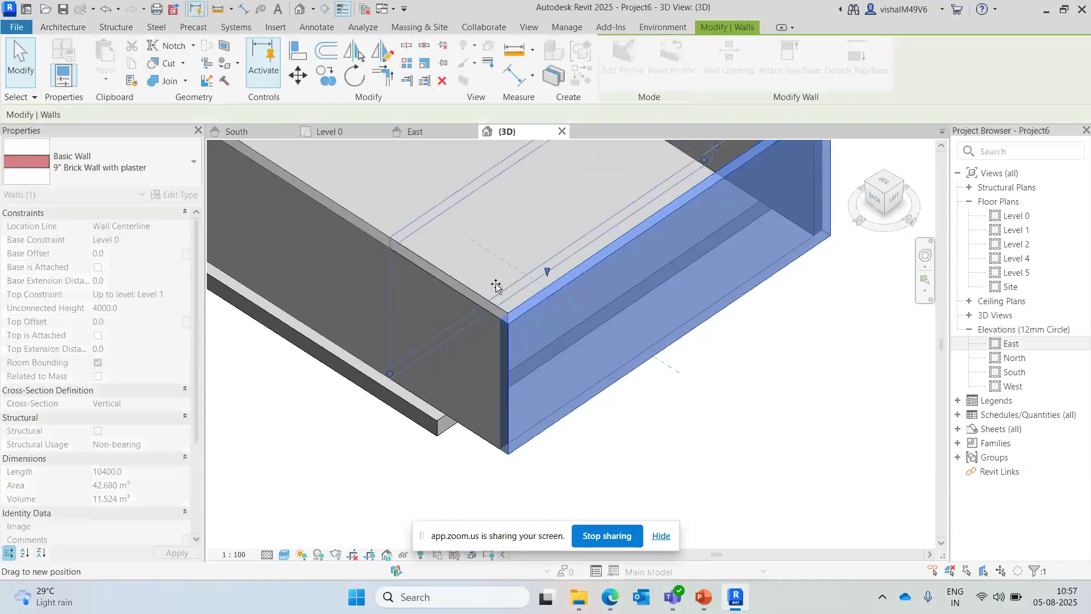
left_click(663, 472)
- Try shifting the short end wall outward and inward across the floor edge while checking the floor from different angles
scroll(663, 471, "down", 3)
left_click(560, 355)
scroll(568, 364, "up", 3)
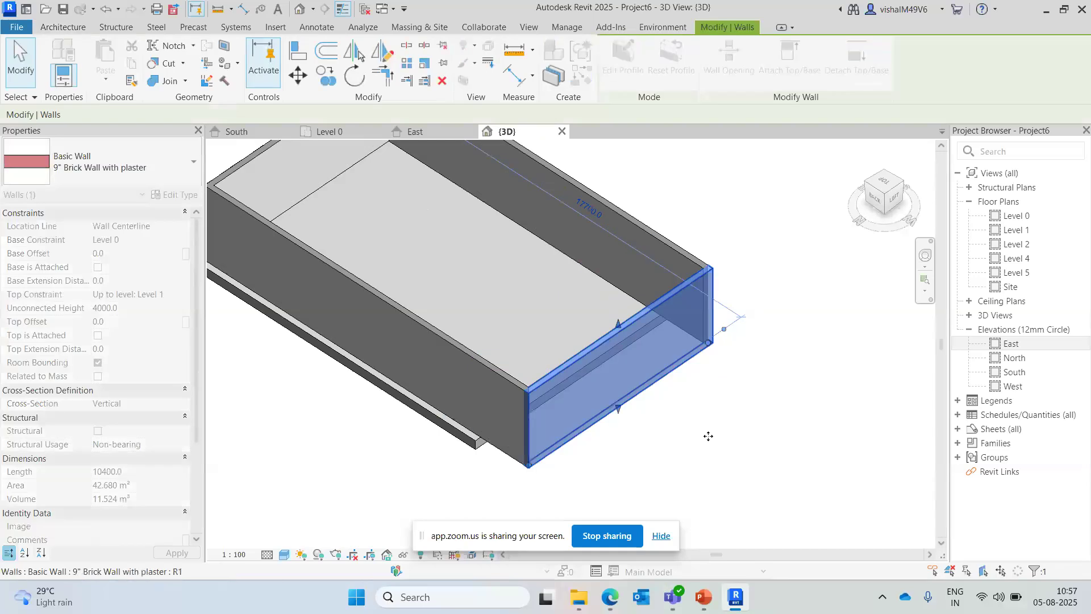
key("Escape")
scroll(585, 379, "up", 1)
left_click(602, 380)
left_click_drag(645, 377, 528, 314)
left_click(545, 424)
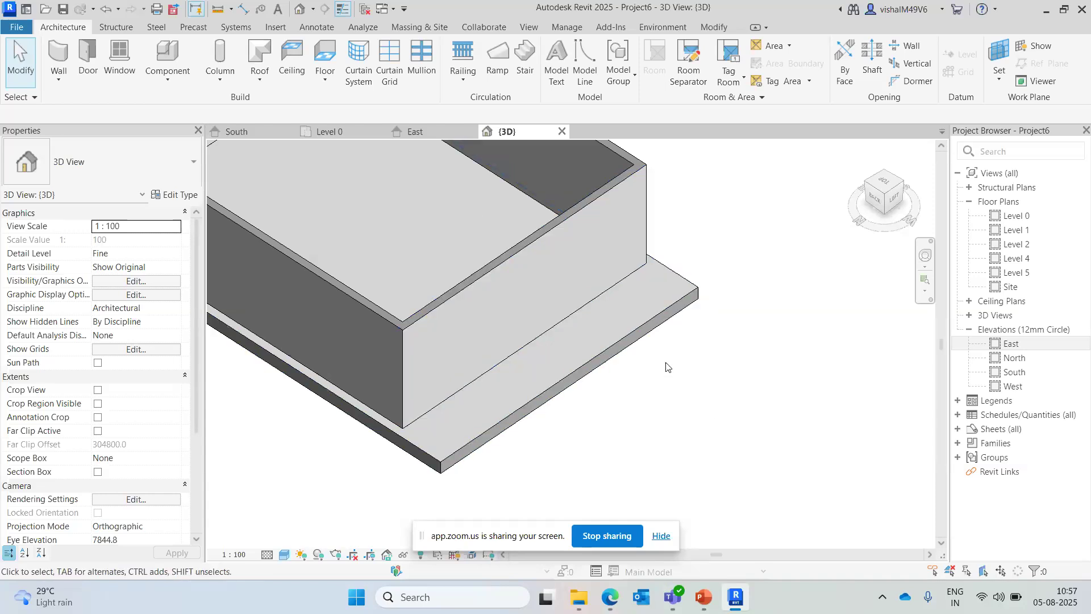
mouse_move(531, 308)
left_mouse_down()
mouse_move(630, 380)
mouse_move(634, 351)
mouse_move(544, 304)
left_mouse_up()
scroll(587, 334, "down", 1)
middle_click_drag(653, 391, 579, 370, "shift")
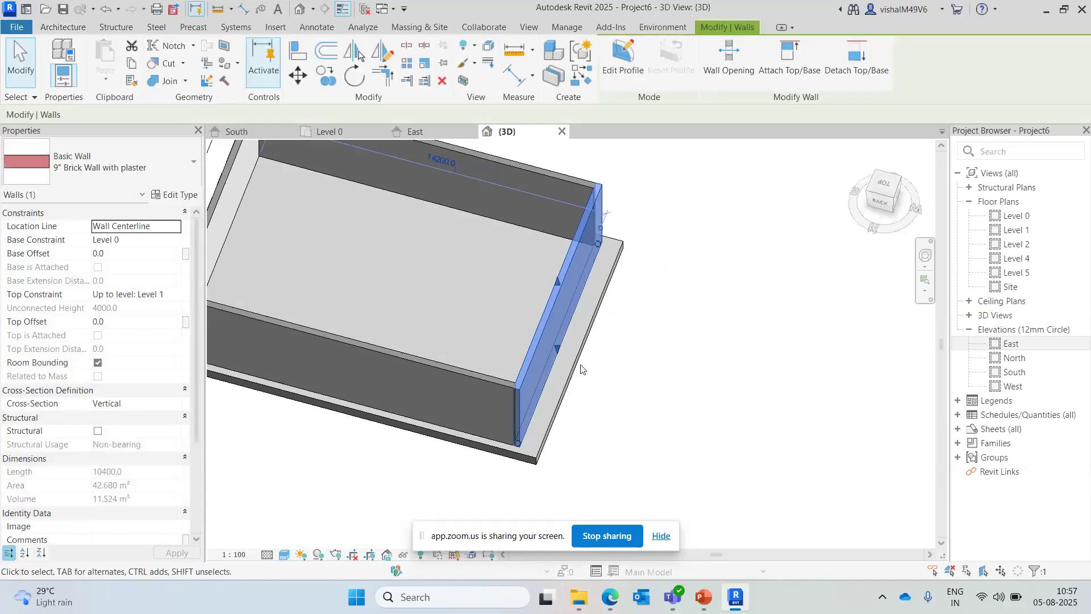
- Try moving the short end wall farther inward and beyond the floor edge, and undo the wall move
key("Escape")
scroll(577, 339, "up", 5)
scroll(578, 339, "down", 3)
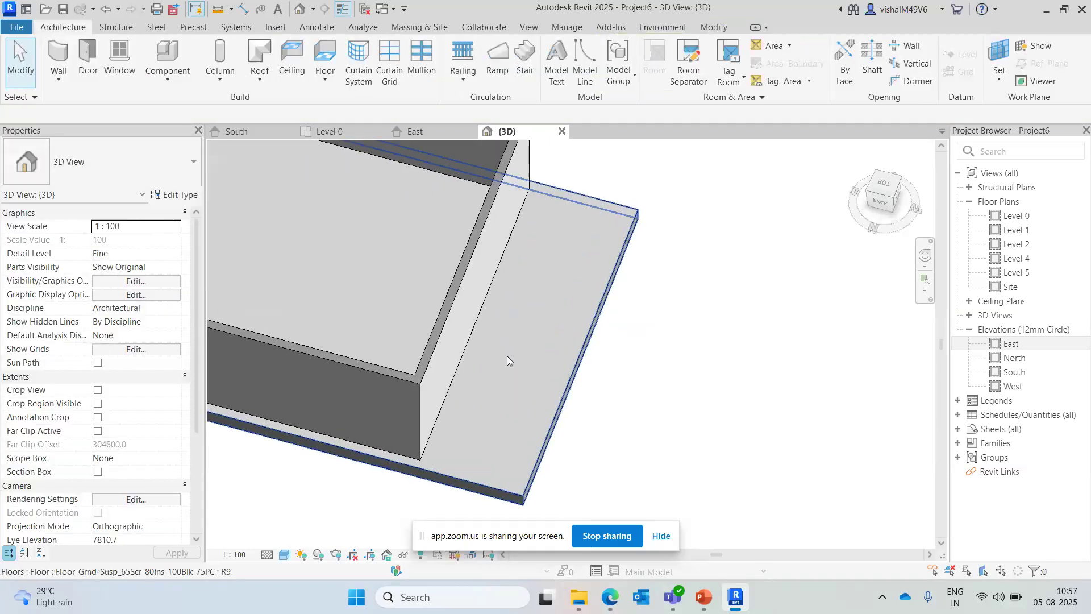
scroll(690, 371, "up", 2)
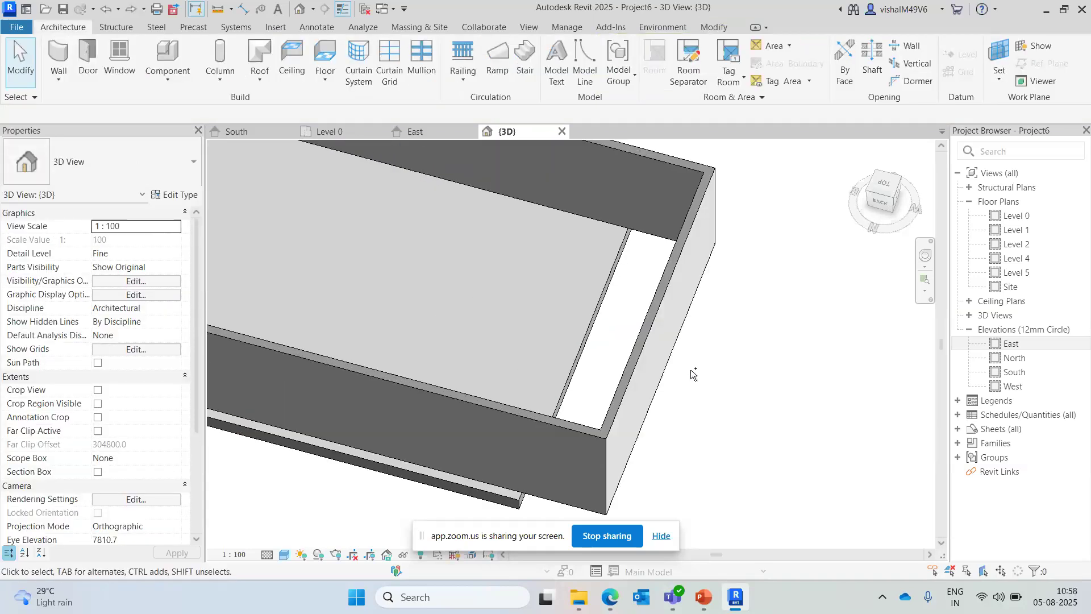
scroll(692, 369, "down", 2)
scroll(697, 369, "up", 3)
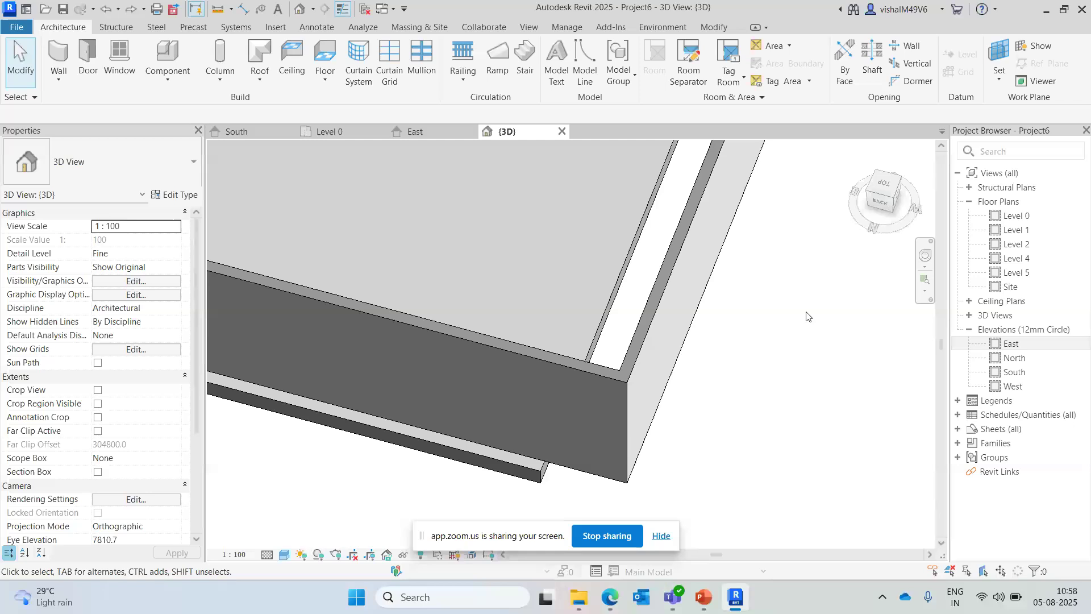
key("ctrl+z")
- Reopen the floor's boundary sketch on Level 0 and delete the four offset lines around the walls
left_click(319, 138)
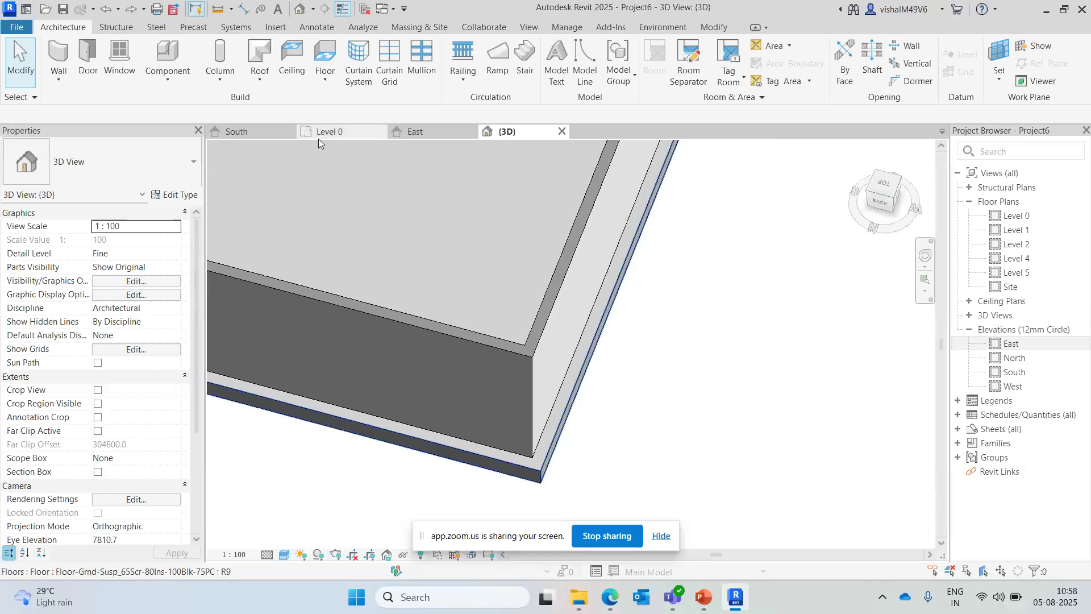
scroll(560, 364, "up", 2)
scroll(577, 345, "down", 1)
left_click(570, 315)
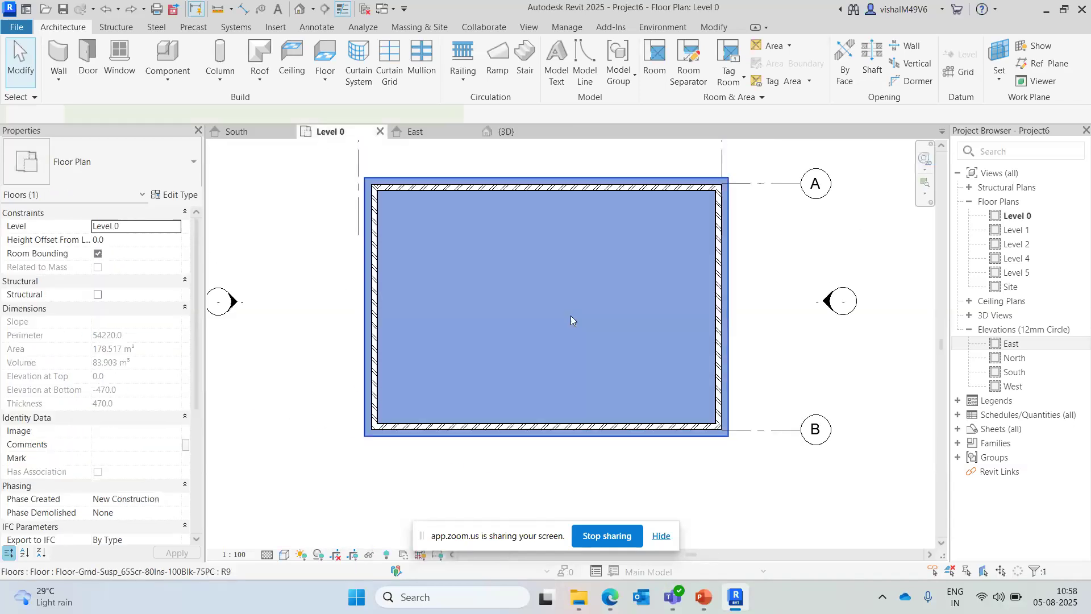
double_click(529, 300)
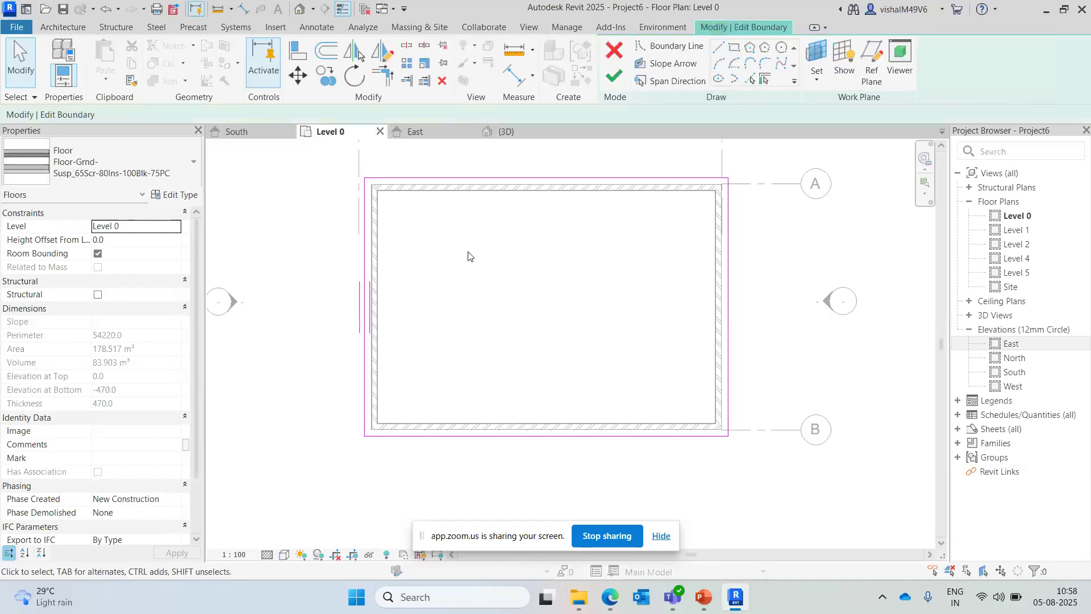
left_click(634, 202)
key("Delete")
left_click(732, 321)
key("Delete")
left_click(605, 461)
key("Delete")
left_click(366, 341)
key("Delete")
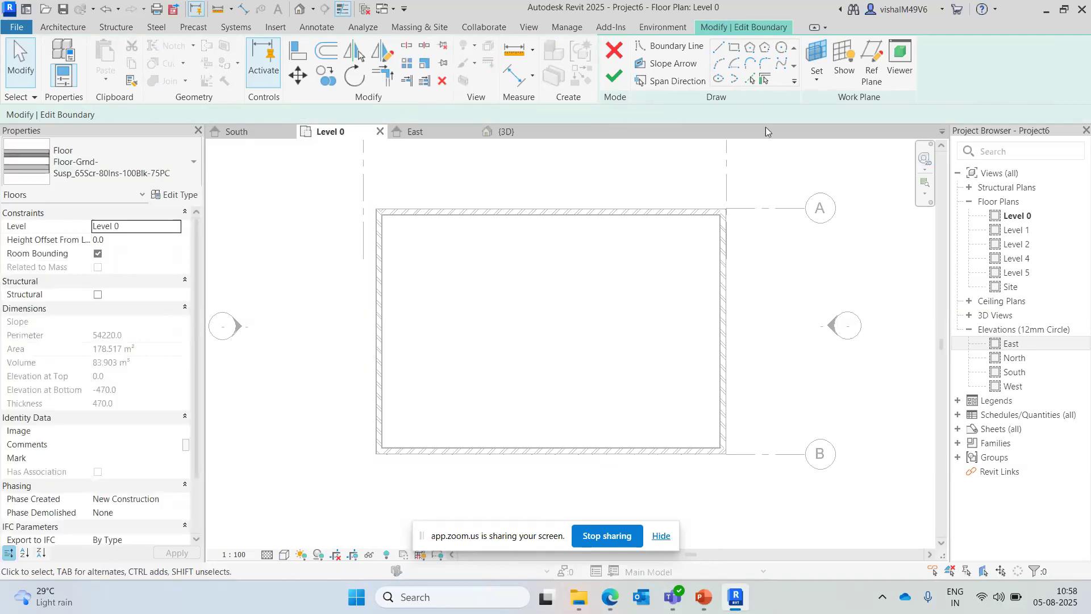
- Recreate the floor boundary with Pick Walls at a 450 offset outside all four walls and finish the edit
left_click(764, 79)
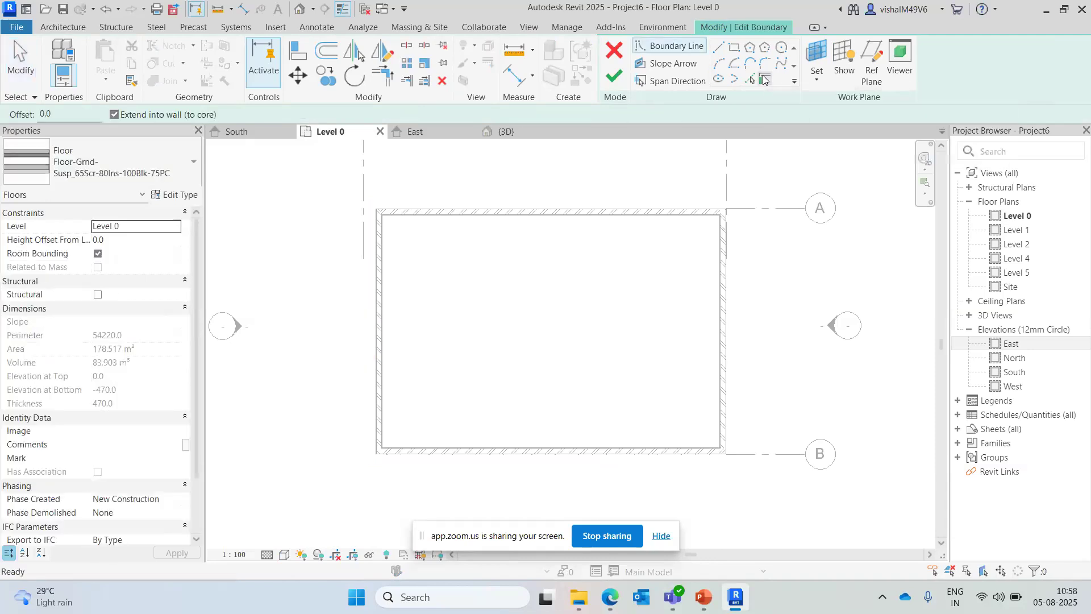
type("450")
key("Return")
scroll(451, 203, "up", 3)
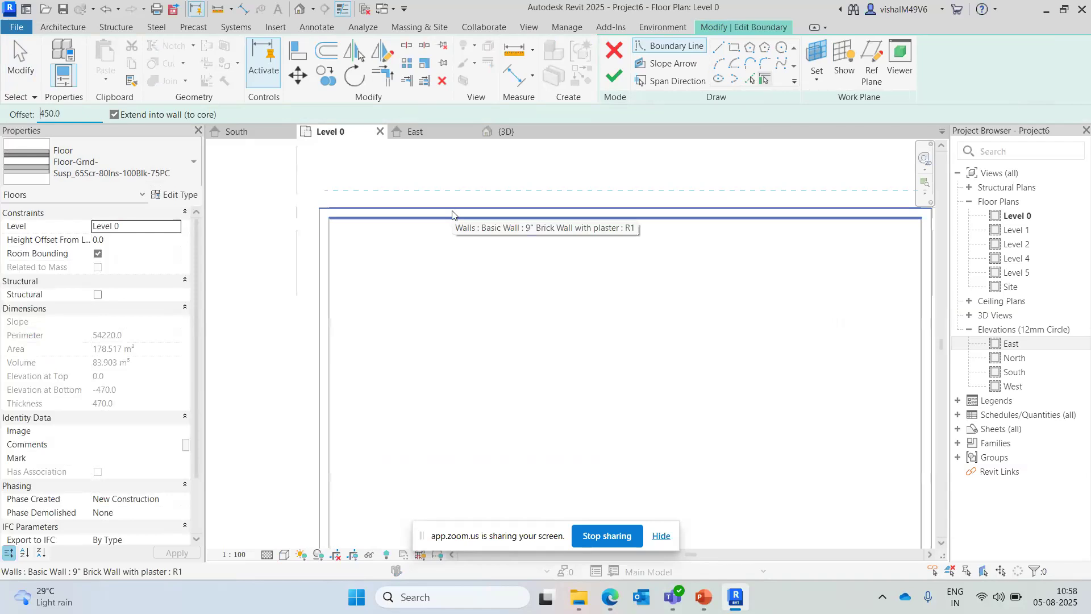
left_click(383, 212)
scroll(761, 329, "down", 2)
left_click(679, 245)
scroll(764, 193, "down", 1)
left_click(548, 433)
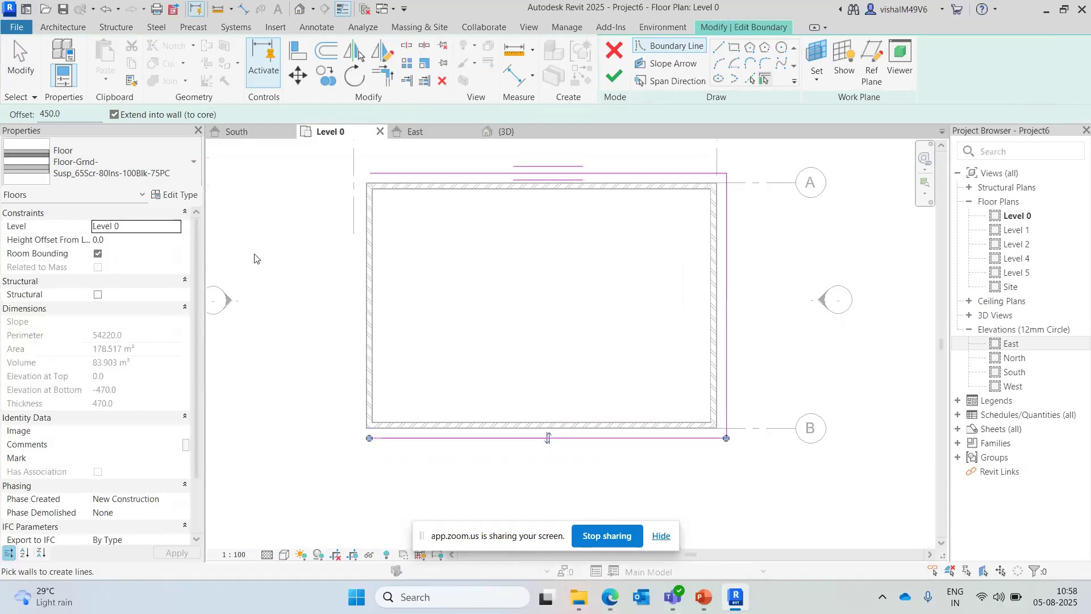
left_click(368, 276)
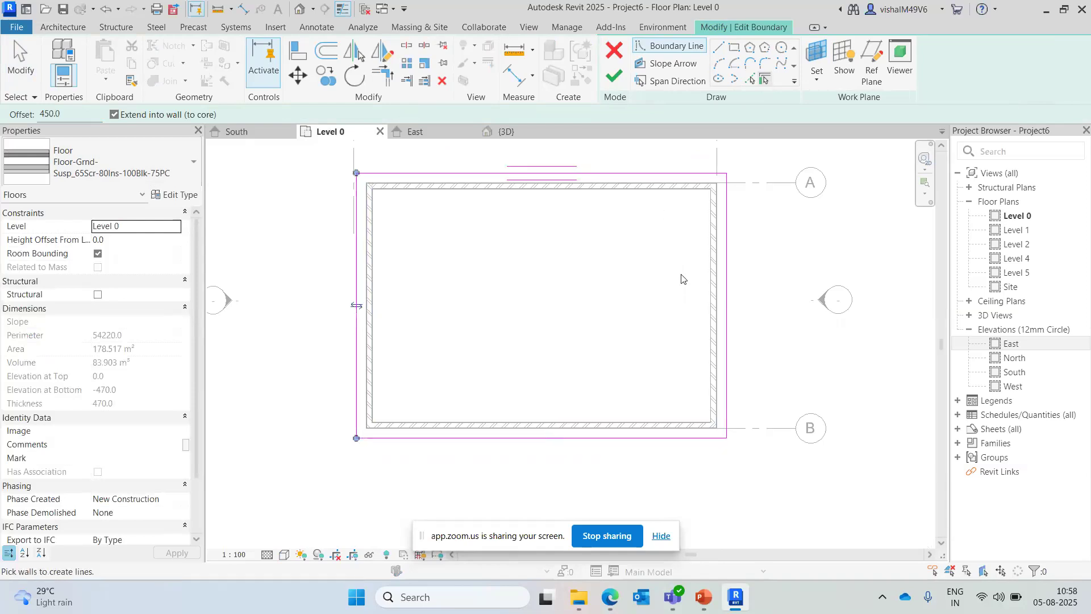
middle_click_drag(534, 369, 522, 413)
key("Escape")
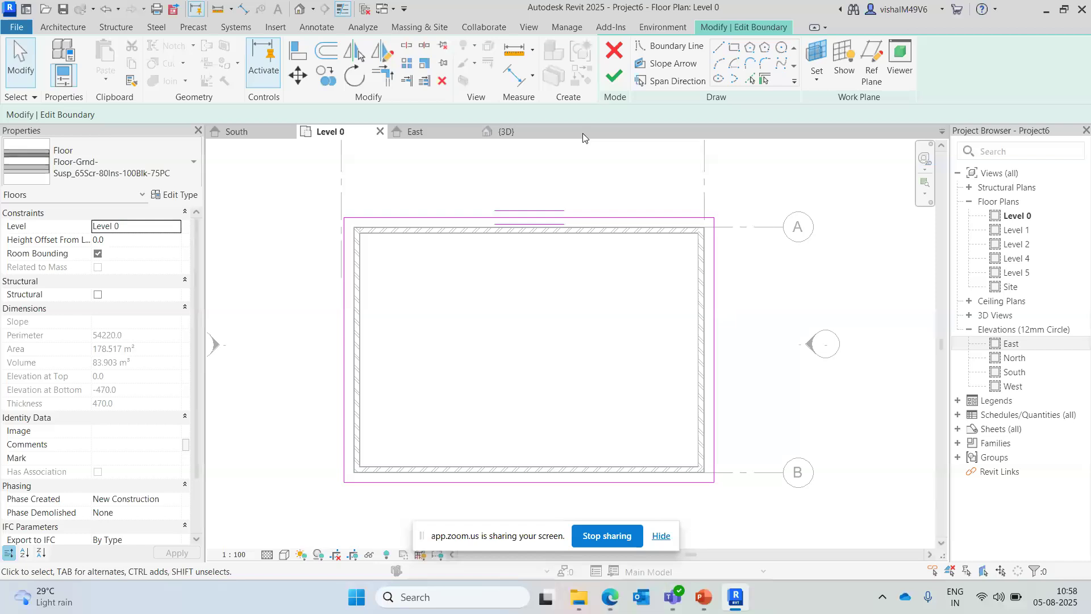
left_click(609, 80)
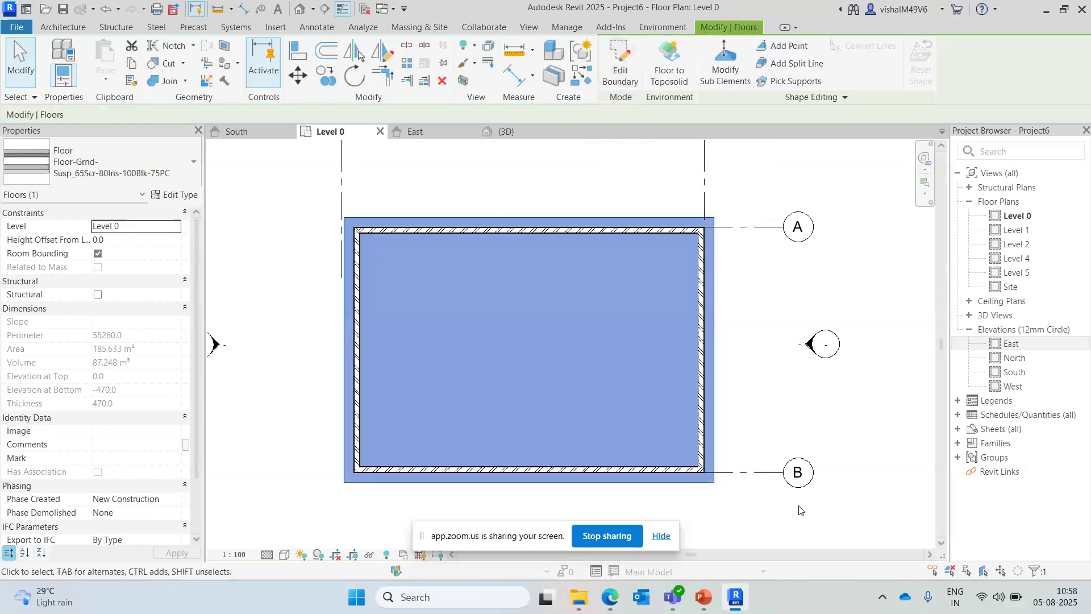
- Open the 3D view and move the short end wall freehand to test how the floor edge follows it
left_click(479, 174)
left_click(506, 131)
scroll(570, 494, "down", 5)
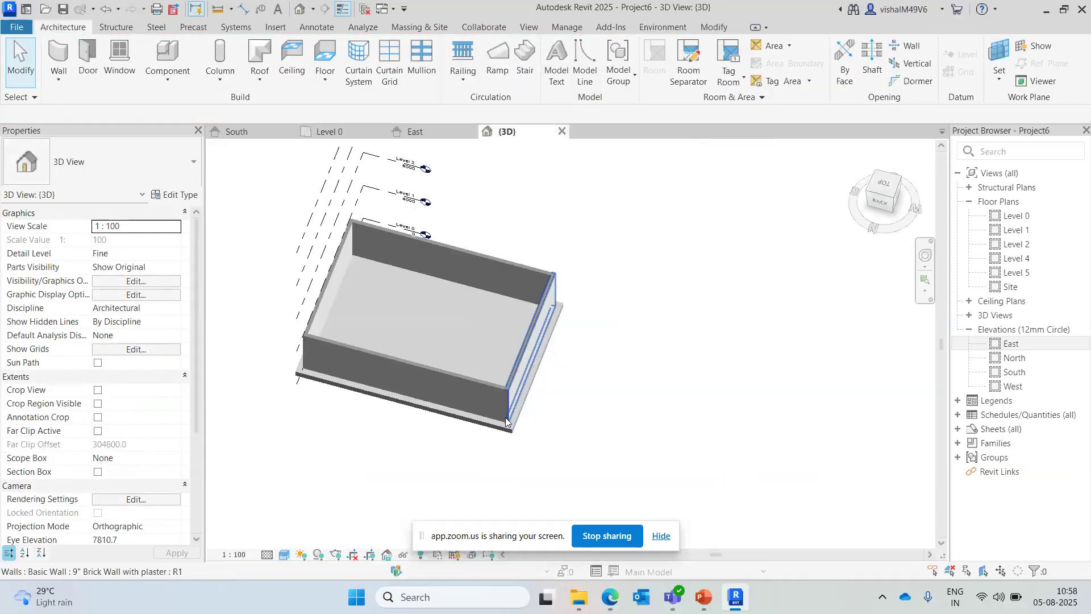
scroll(511, 448, "up", 5)
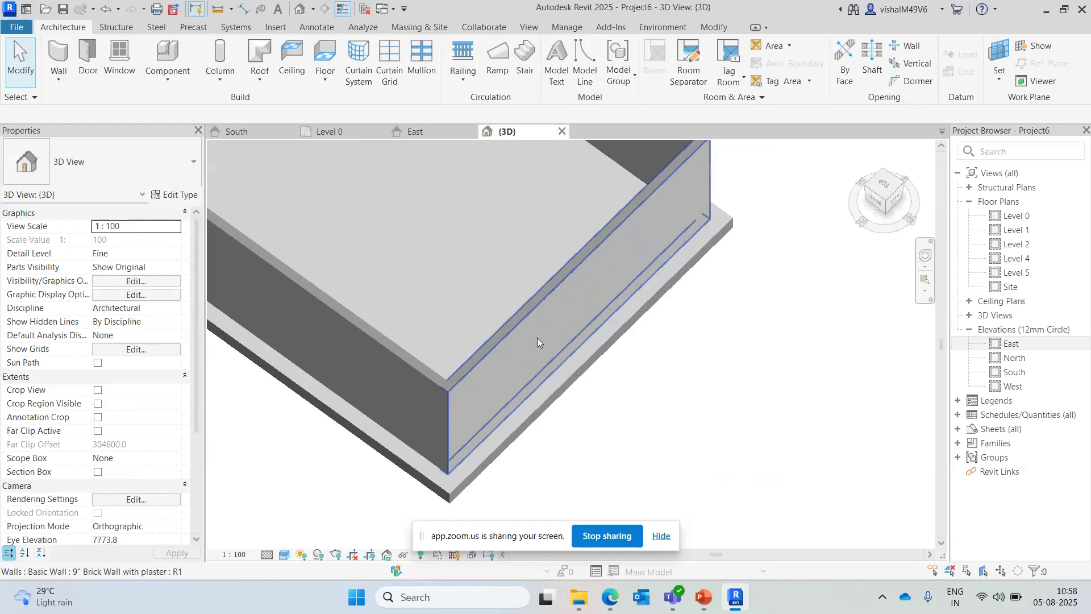
left_click(527, 310)
left_click_drag(527, 309, 516, 303)
scroll(523, 304, "down", 5)
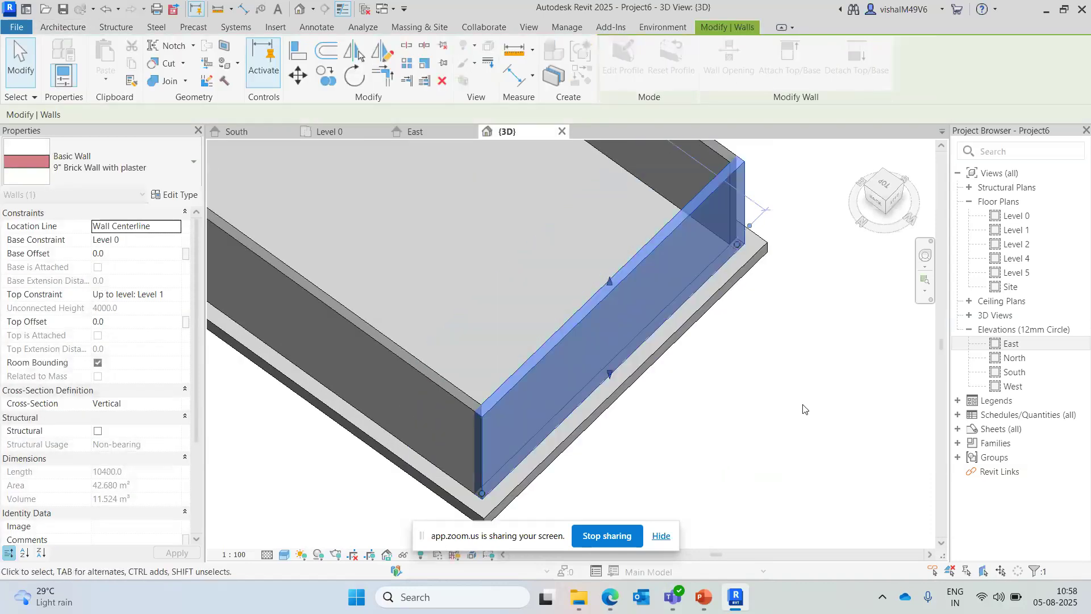
- Move the short end wall farther inward, to about 12100 from the opposite wall, and clear the selection
scroll(589, 339, "up", 5)
left_click_drag(589, 339, 559, 307)
left_click(711, 366)
left_click(626, 333)
scroll(722, 409, "down", 4)
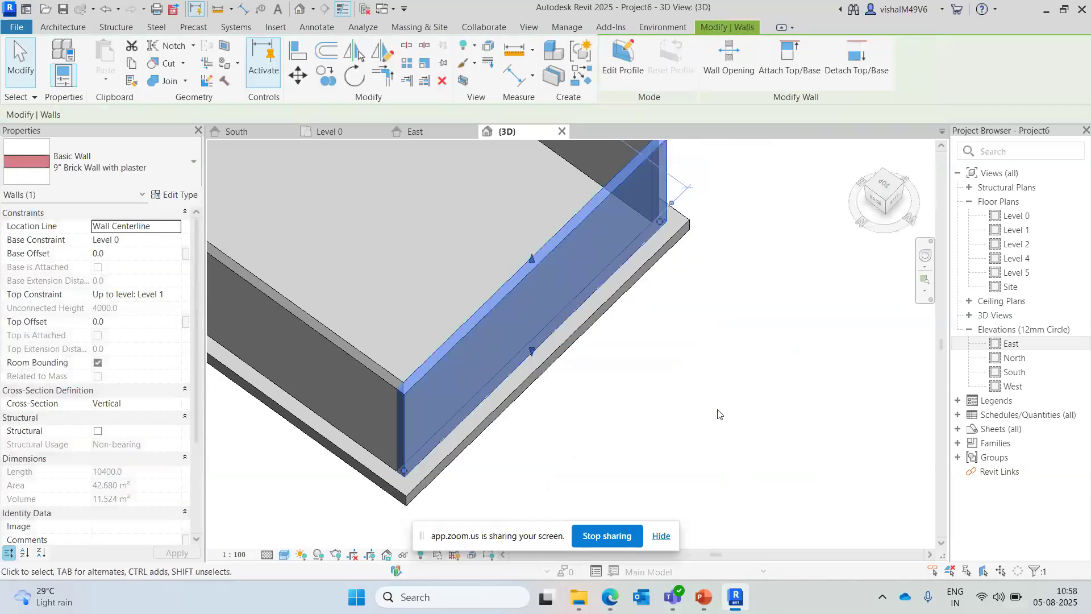
left_click(736, 399)
left_click(553, 377)
scroll(567, 370, "up", 2)
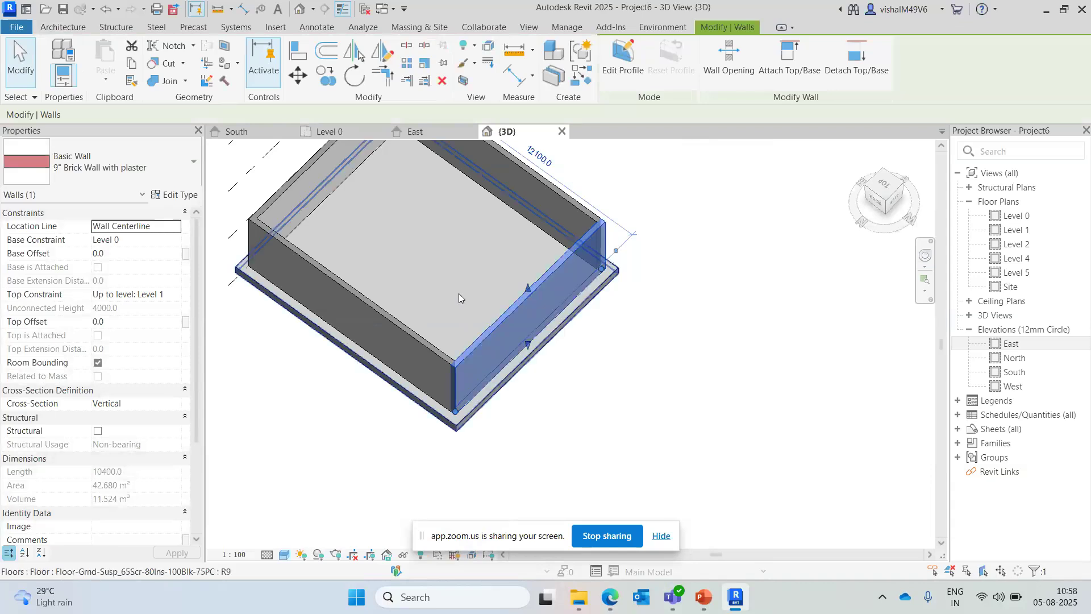
left_click(656, 403)
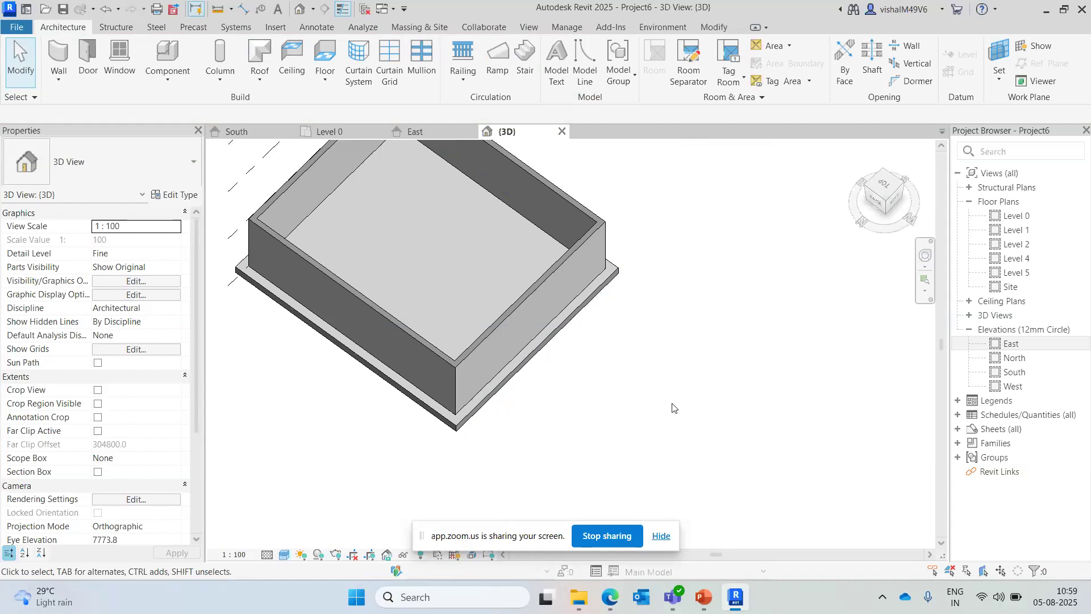
- Inspect the floor edge around the moved wall in 3D and return to the Level 0 floor plan
scroll(554, 305, "up", 4)
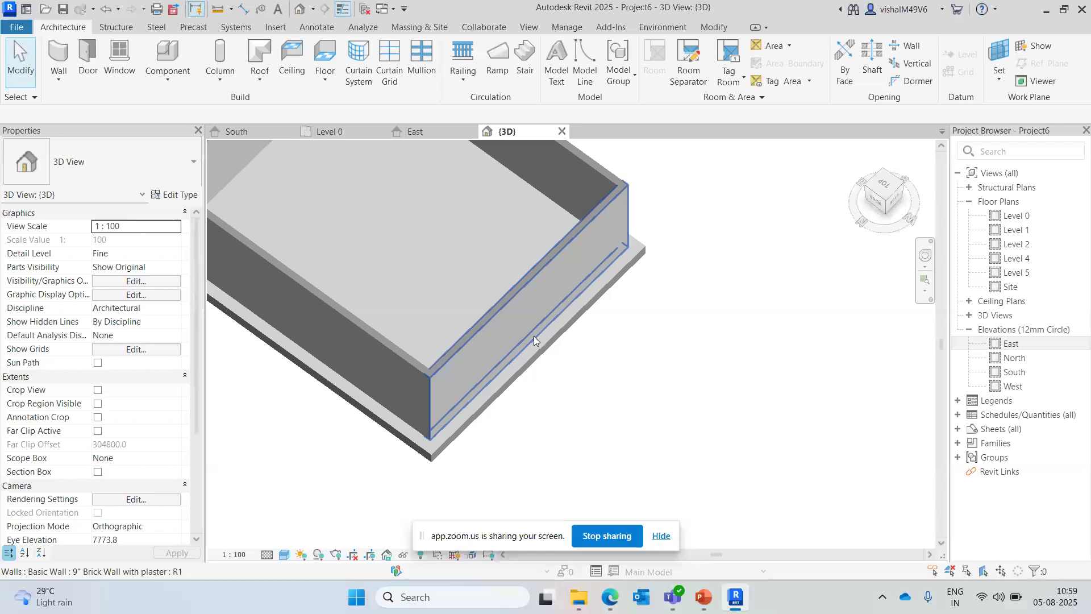
middle_click_drag(551, 219, 592, 316)
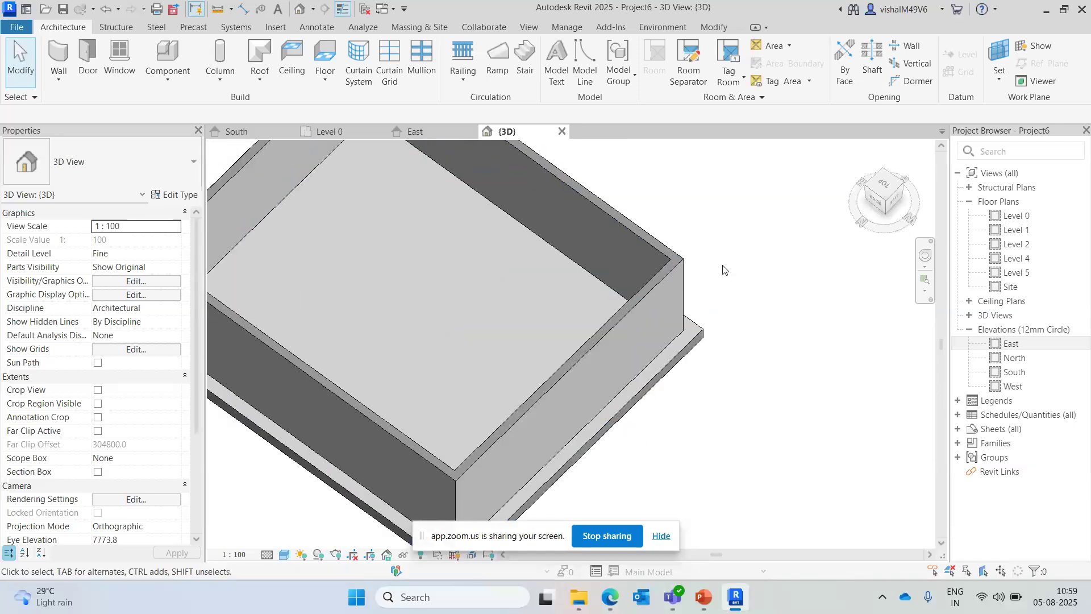
scroll(427, 344, "down", 3)
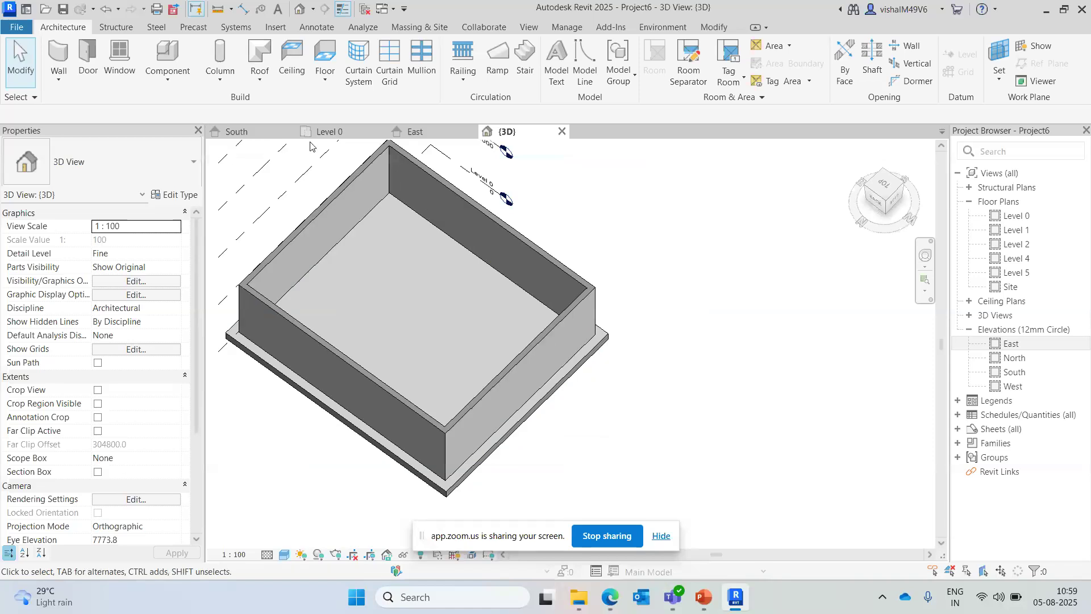
left_click(329, 131)
left_click(541, 319)
left_click(657, 356)
mouse_move(689, 360)
middle_mouse_down()
mouse_move(593, 349)
mouse_move(551, 381)
middle_mouse_up()
left_click(490, 326)
key("c")
key("s")
middle_click_drag(742, 359, 698, 348)
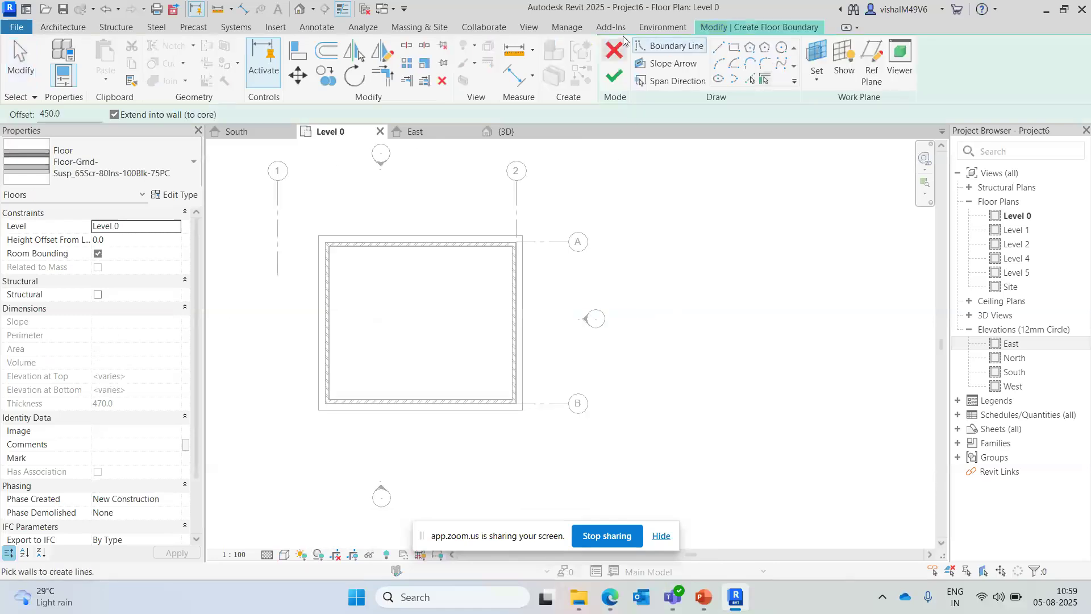
left_click(614, 50)
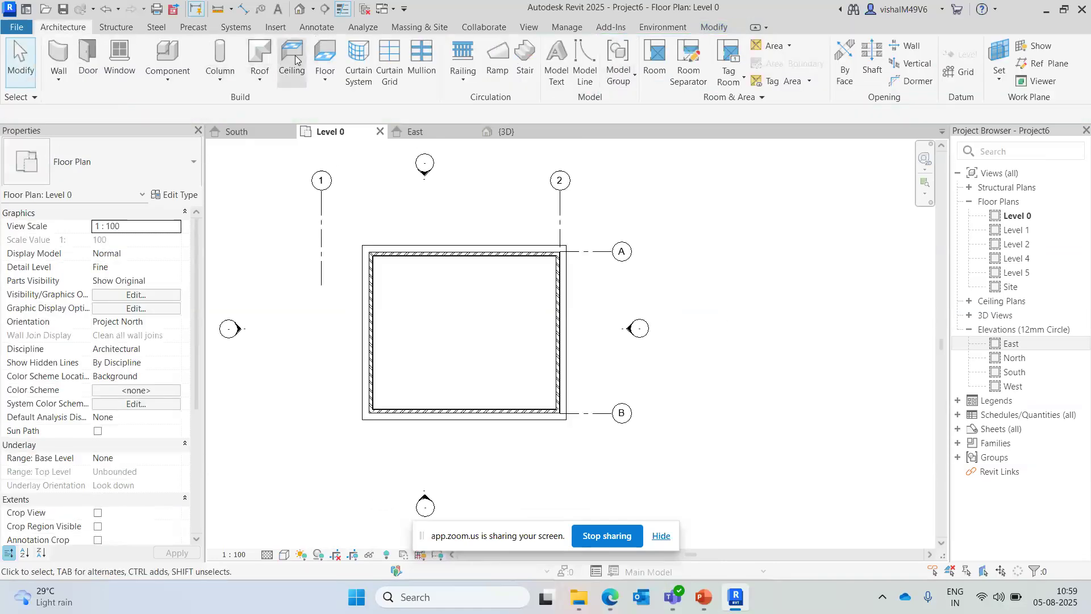
- Start an architectural floor on Level 0 and sketch a rectangular boundary about 7100 by 3900 east of the walled building
left_click(328, 62)
middle_click_drag(735, 334, 601, 275)
left_click(734, 47)
scroll(537, 237, "up", 2)
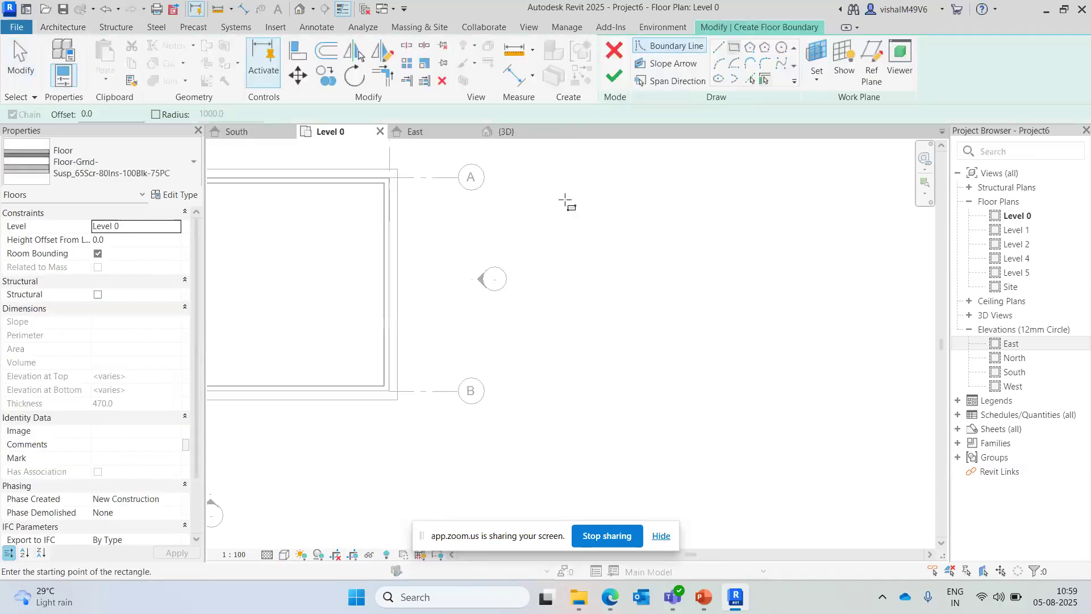
left_click(565, 199)
left_click(707, 278)
middle_click_drag(808, 202, 803, 262)
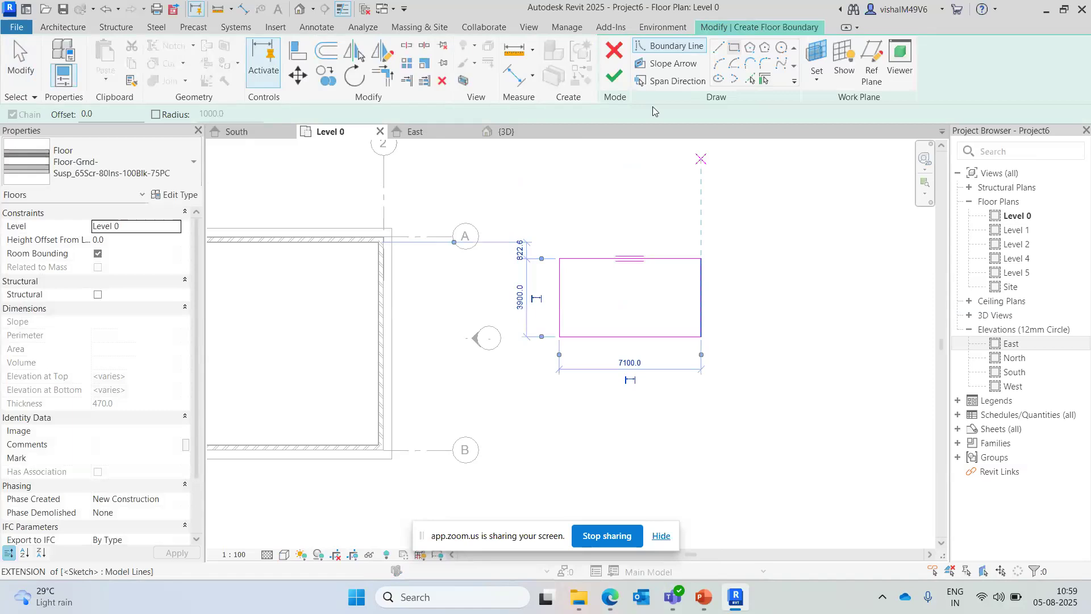
- Draw a slope arrow from the midpoint of the rectangle's east edge to the midpoint of its west edge and finish the floor
left_click(662, 64)
scroll(655, 328, "up", 3)
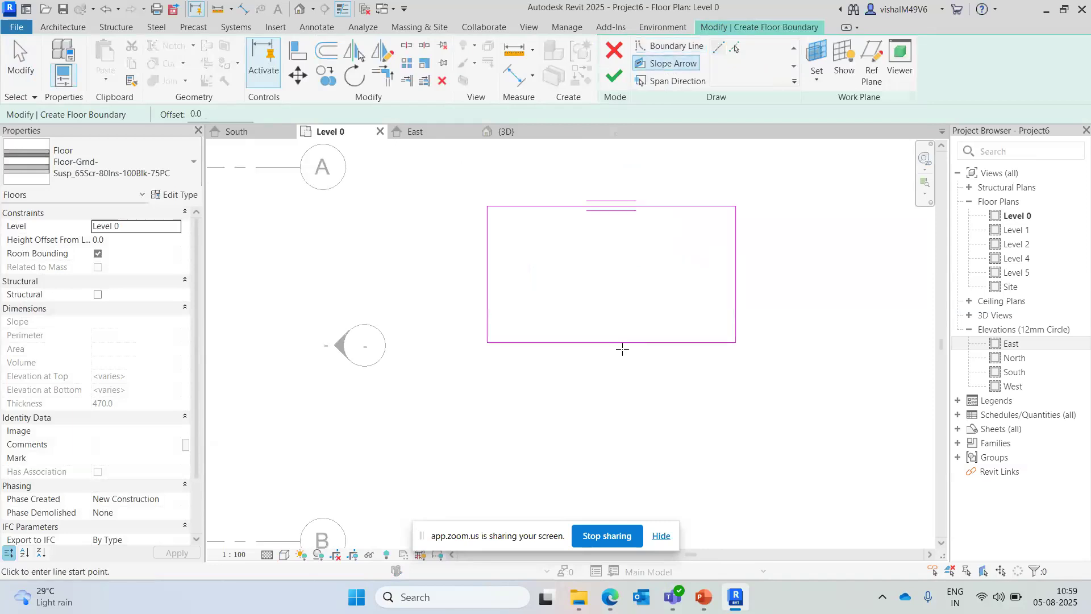
left_click(611, 342)
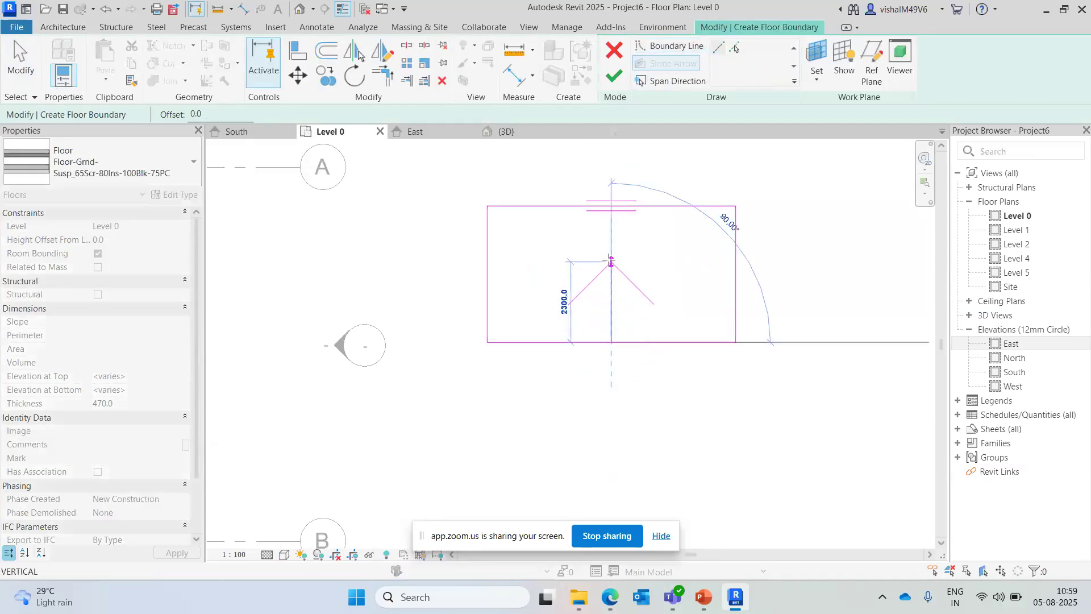
key("Escape")
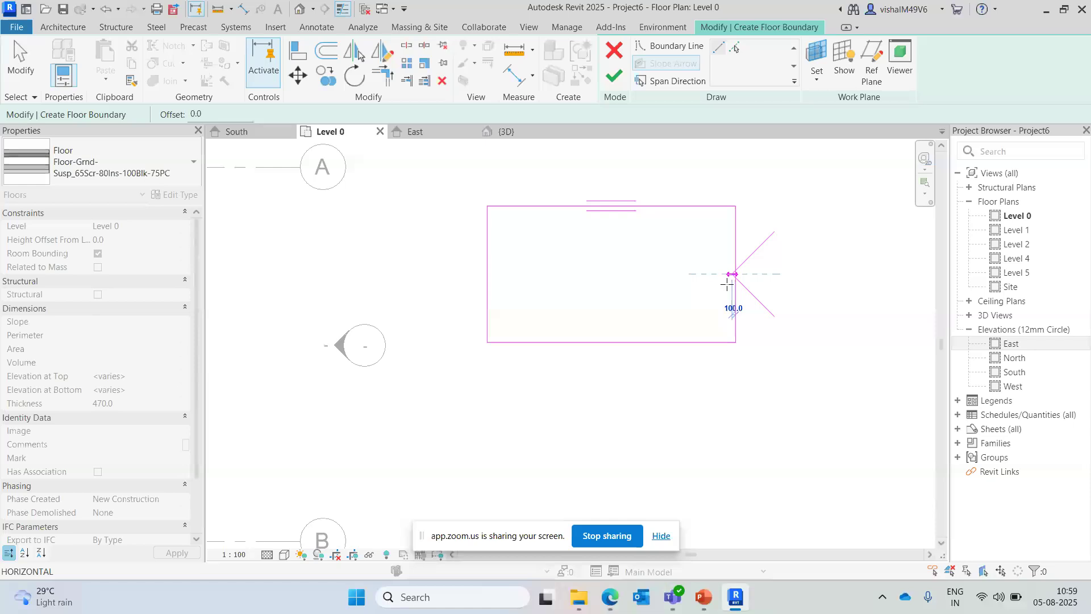
left_click(486, 274)
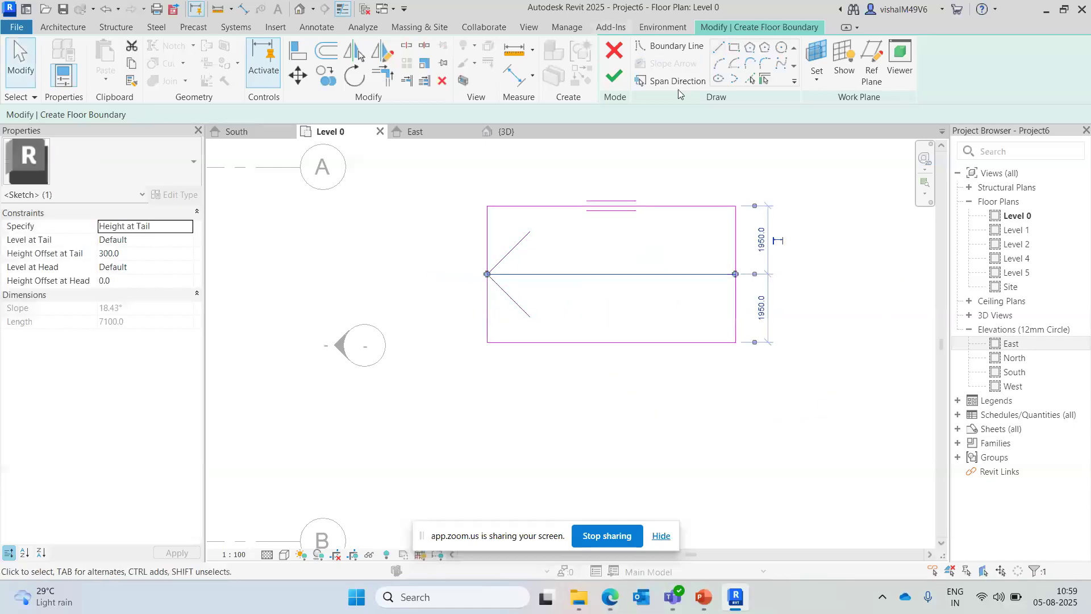
left_click(613, 81)
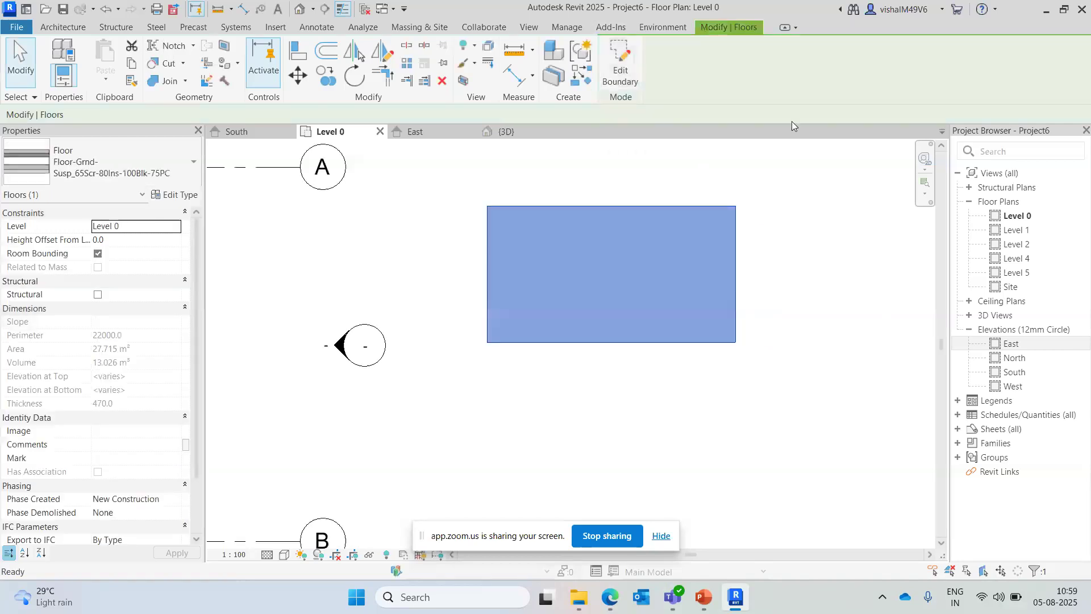
- Examine the slope of the separate rectangular floor from the side in 3D and in the North elevation
left_click(518, 133)
scroll(512, 342, "down", 3)
middle_click_drag(512, 342, 594, 194, "shift")
scroll(345, 303, "up", 2)
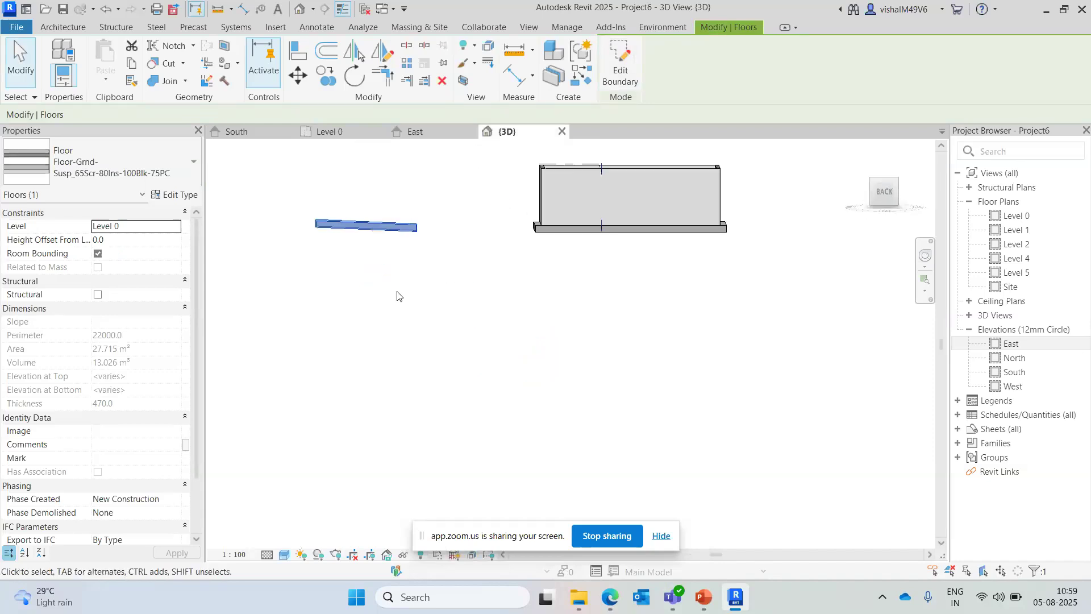
left_click(397, 292)
left_click(1046, 363)
double_click(1046, 363)
scroll(619, 340, "down", 3)
scroll(621, 428, "up", 5)
scroll(565, 376, "up", 1)
left_click(544, 374)
scroll(619, 382, "up", 3)
left_click(421, 348)
scroll(421, 347, "down", 2)
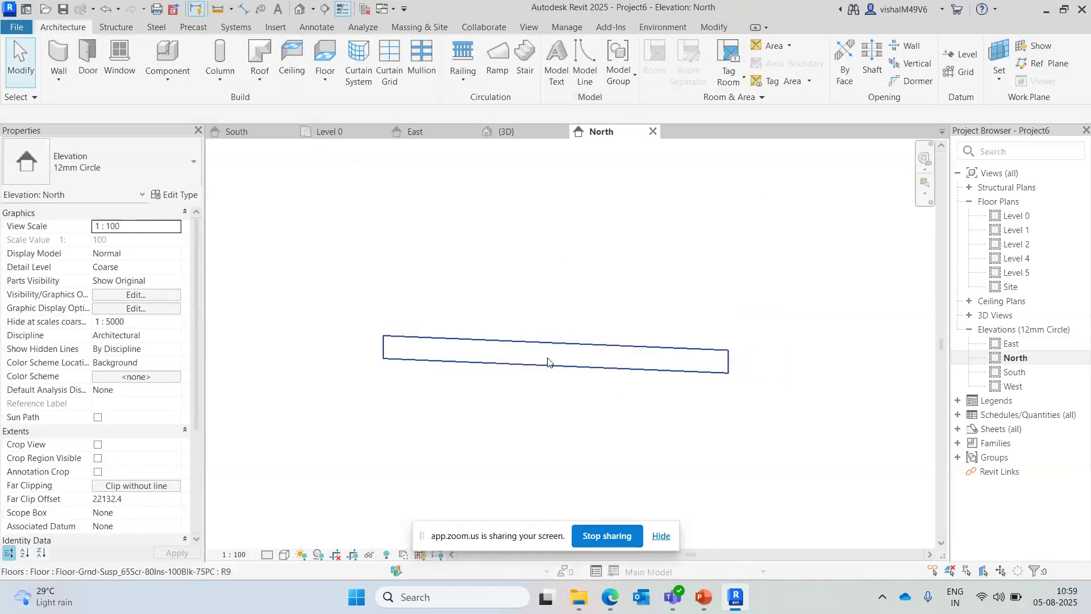
scroll(546, 302, "down", 5)
- Examine the sloped rectangular floor beside the walled building from several angles in the 3D view
left_click(499, 135)
scroll(589, 326, "down", 3)
mouse_move(588, 352)
middle_mouse_down("shift")
mouse_move(582, 409)
mouse_move(529, 384)
mouse_move(604, 438)
middle_mouse_up("shift")
scroll(528, 384, "up", 3)
scroll(604, 438, "down", 1)
left_click_drag(477, 408, 505, 444)
scroll(488, 288, "up", 3)
middle_click_drag(488, 289, 527, 409)
left_click_drag(469, 420, 491, 438)
middle_click_drag(491, 442, 599, 378, "shift")
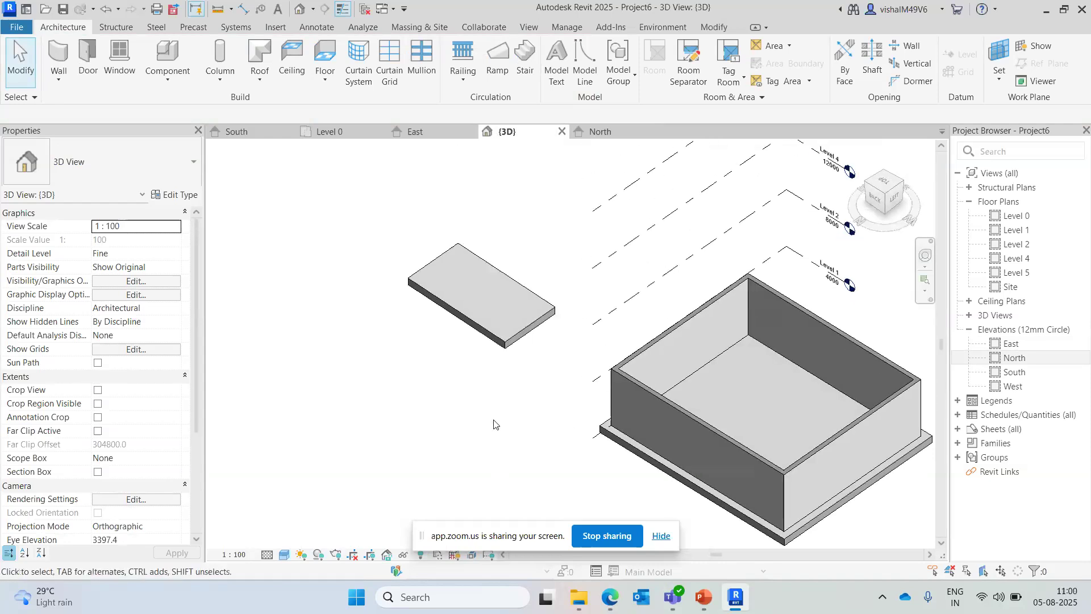
middle_click_drag(494, 424, 495, 458)
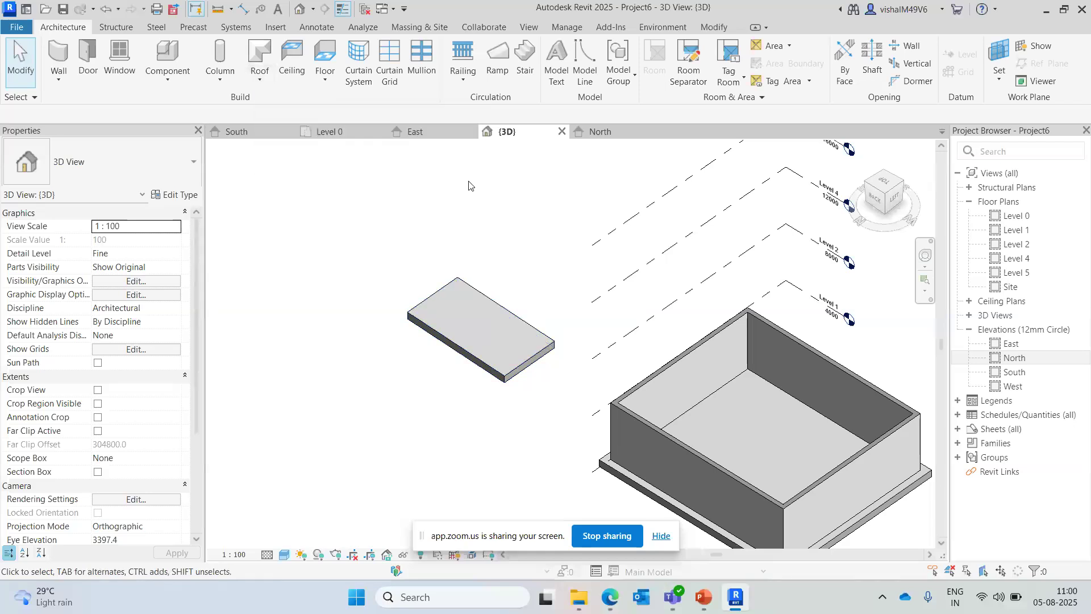
scroll(389, 258, "down", 2)
mouse_move(464, 352)
middle_mouse_down()
mouse_move(456, 343)
mouse_move(461, 364)
middle_mouse_up()
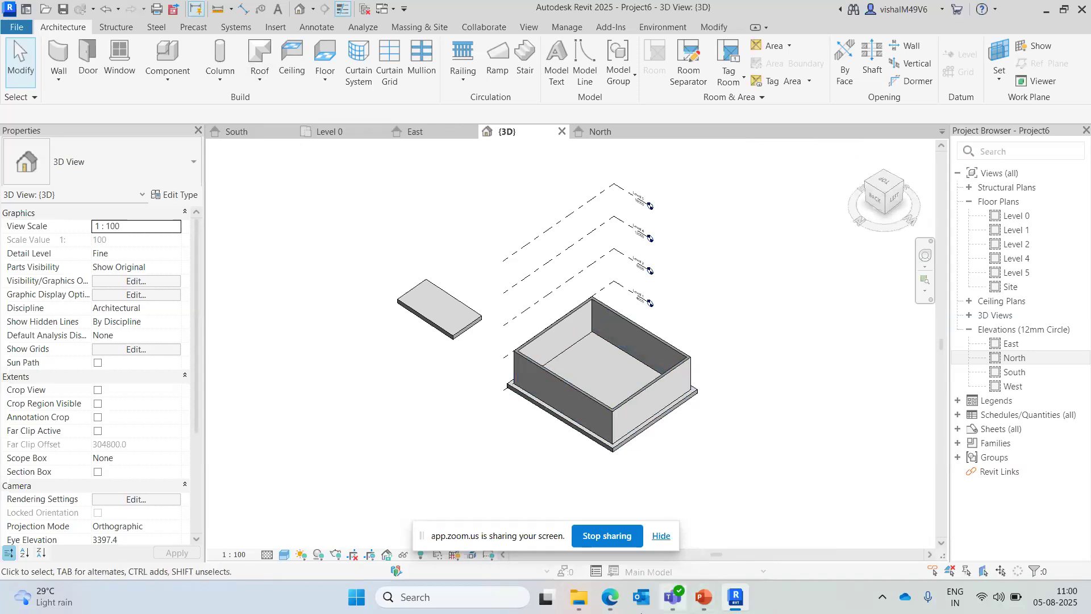
- Switch to the Zoom meeting in the browser and mute the microphone
mouse_move(609, 597)
left_click(536, 532)
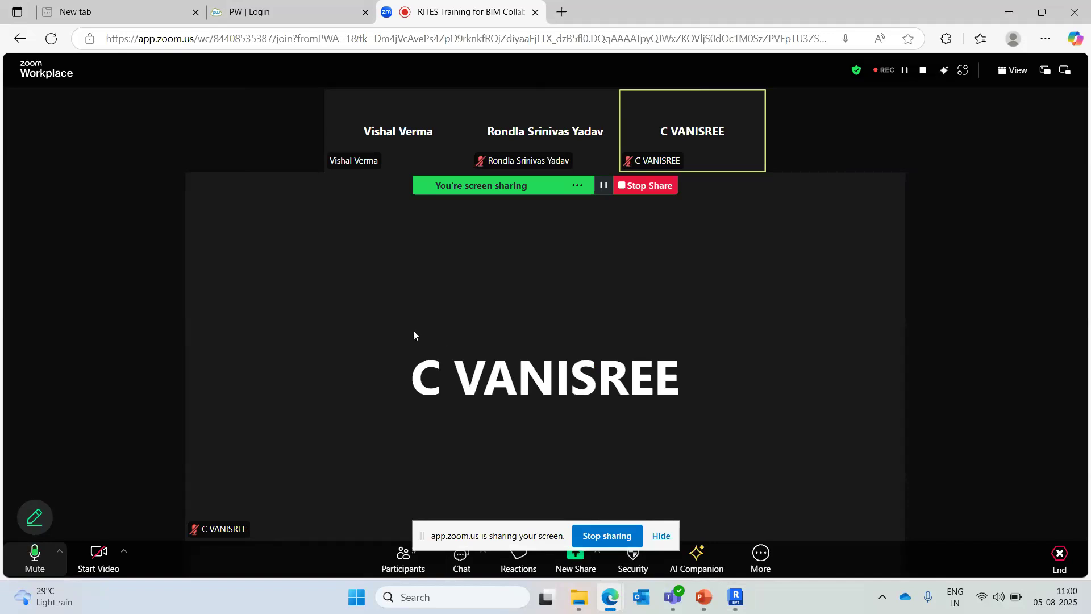
left_click(25, 564)
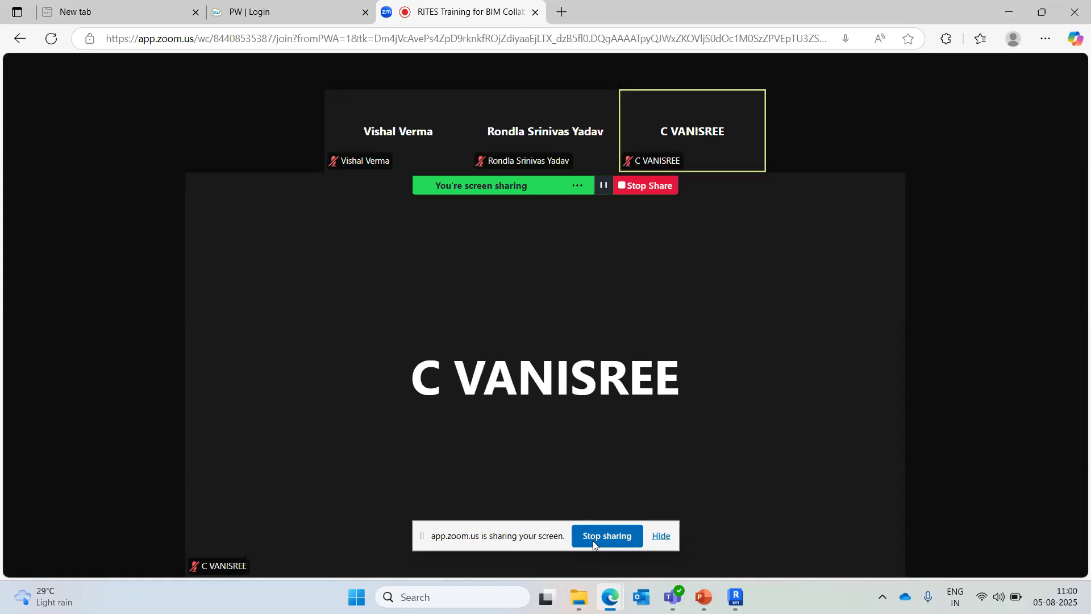
- Glance at the open PowerPoint presentations, return to the Zoom meeting and unmute the microphone
left_click(703, 597)
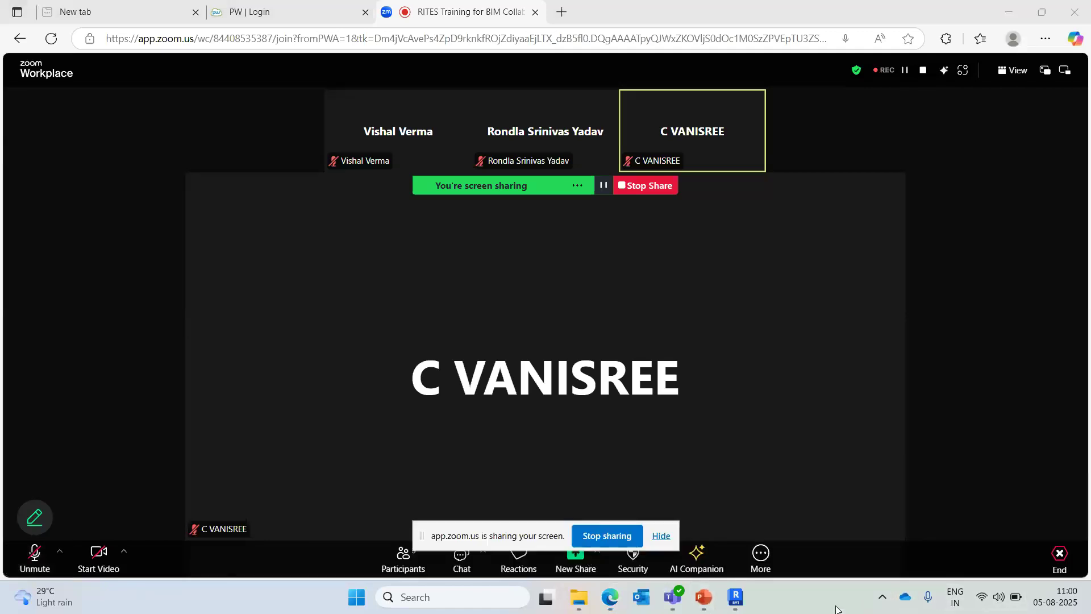
mouse_move(735, 147)
mouse_move(712, 607)
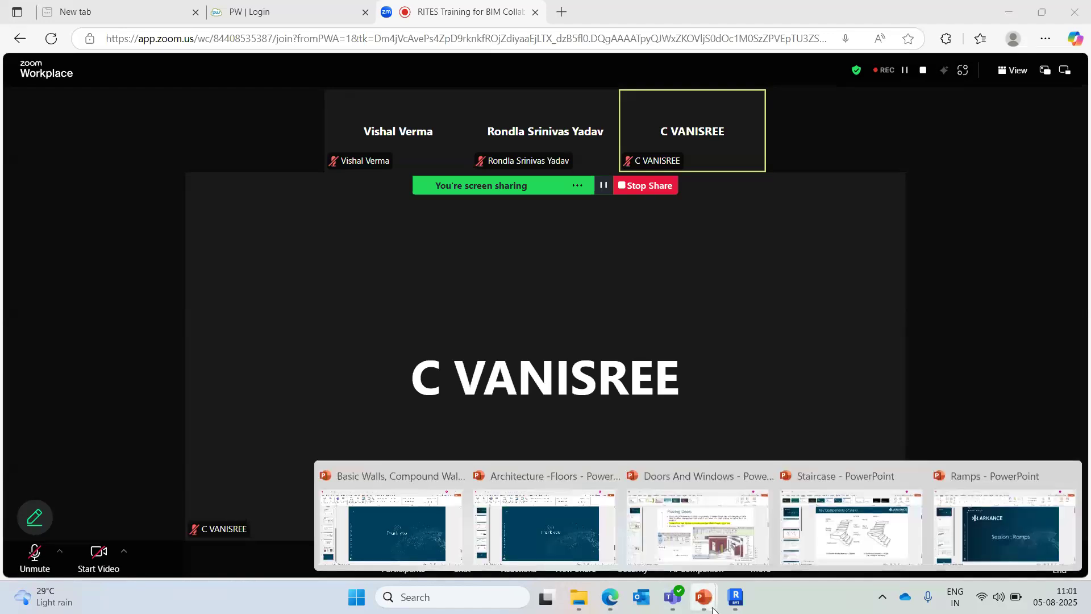
left_click(707, 529)
left_click(611, 597)
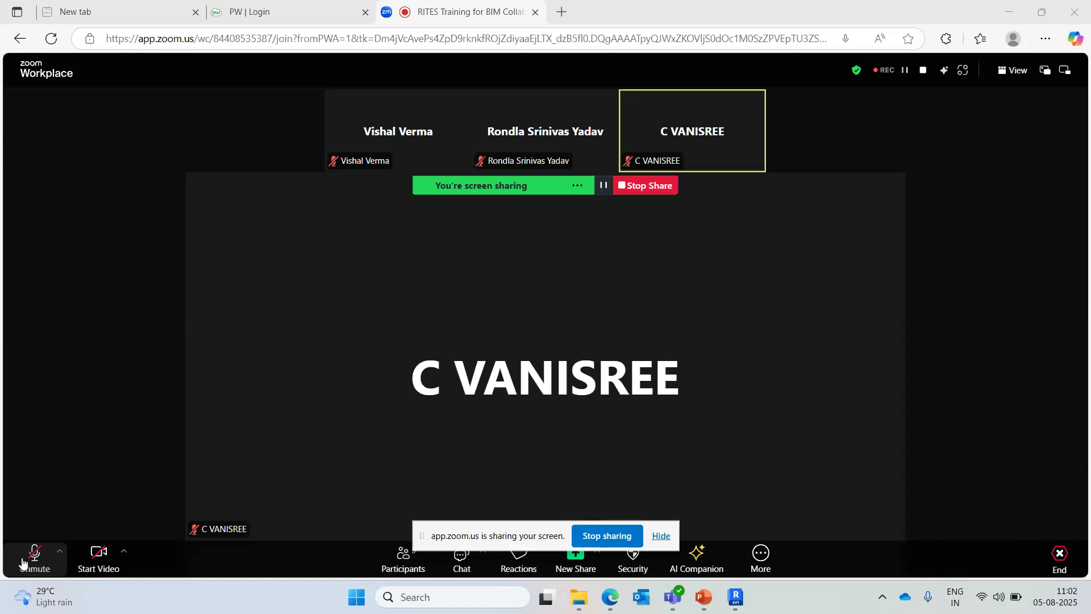
left_click(22, 563)
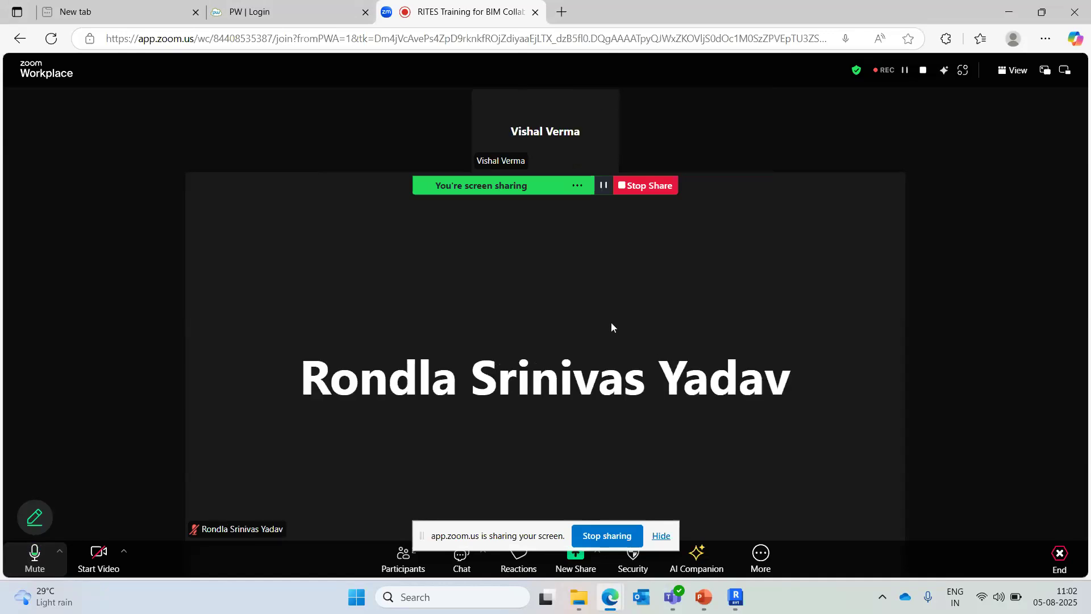
- Switch to the Doors And Windows presentation in PowerPoint, start its slide show from the first slide and advance to Topics Overview
left_click(714, 607)
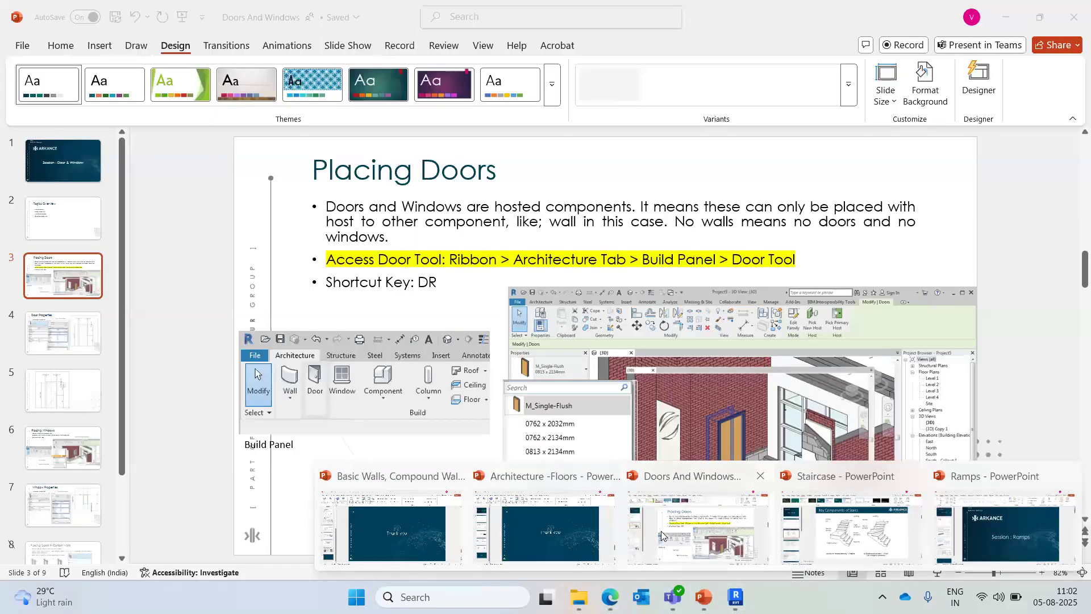
left_click(661, 531)
left_click(63, 164)
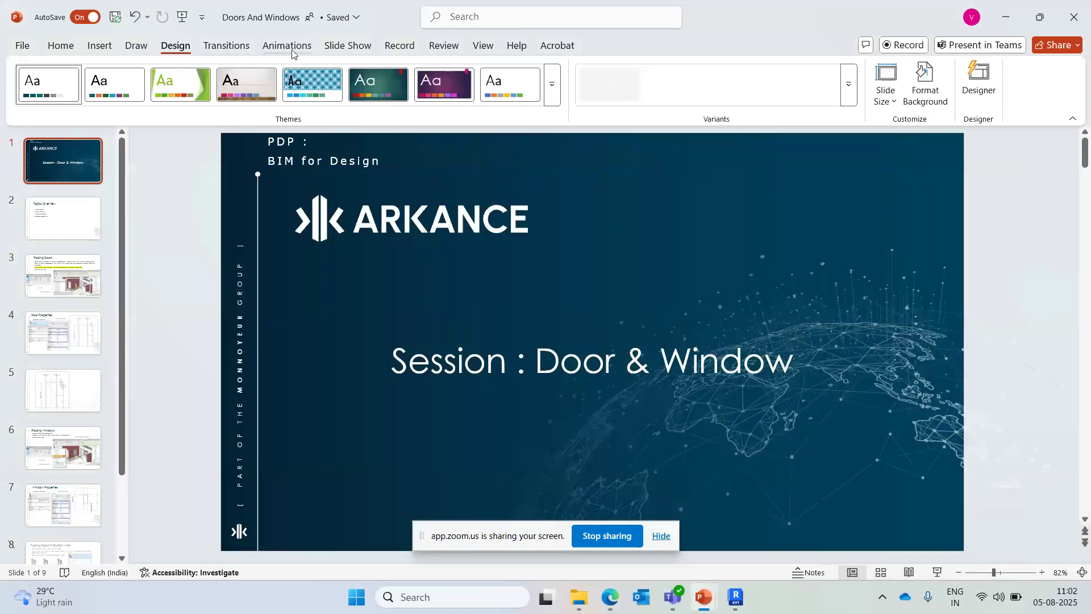
left_click(348, 46)
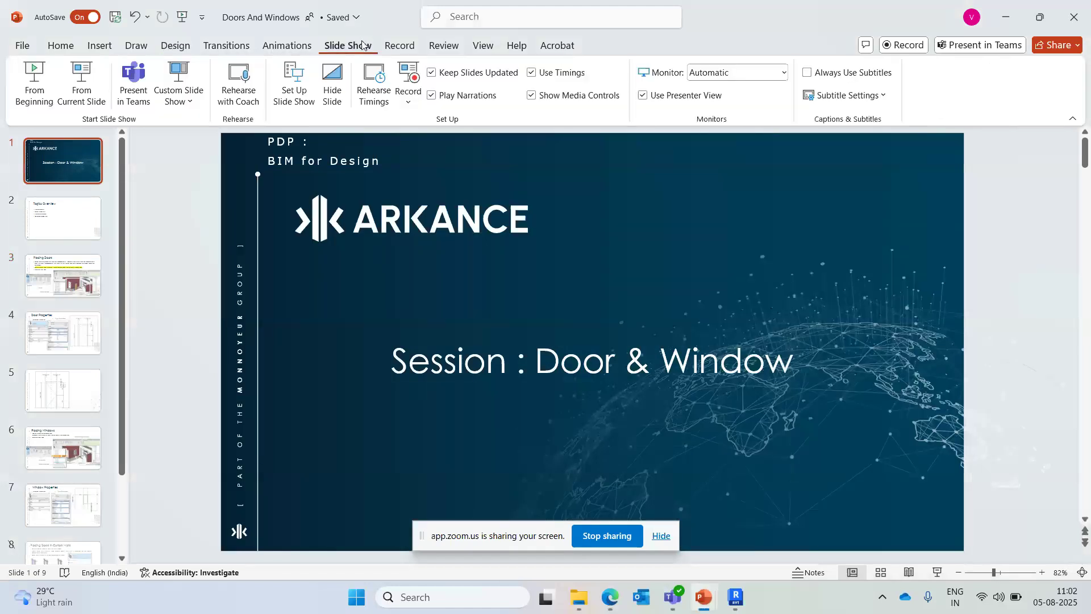
left_click(64, 84)
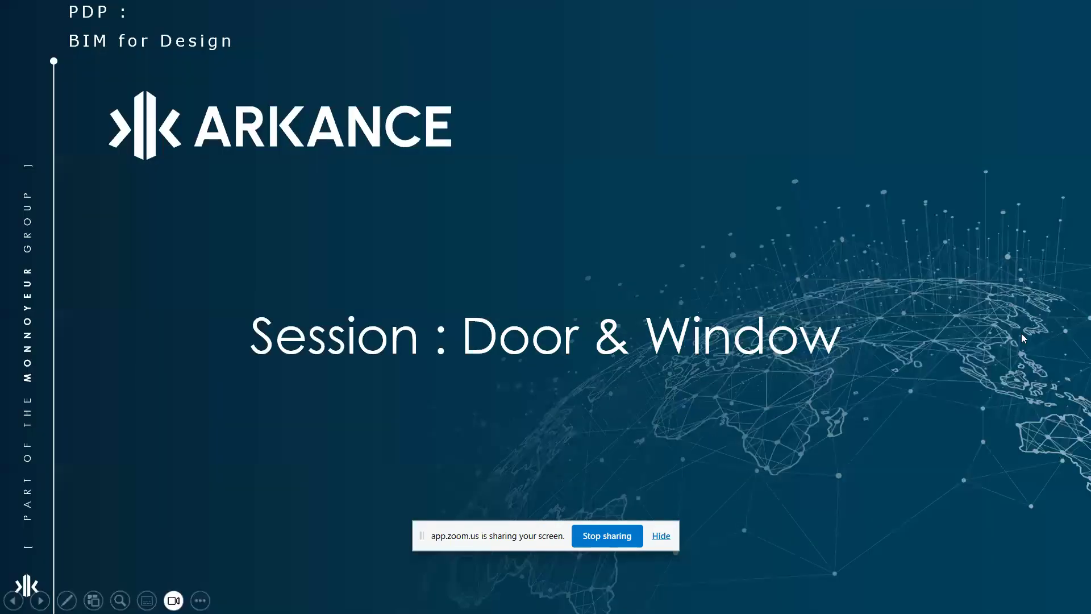
left_click(483, 592)
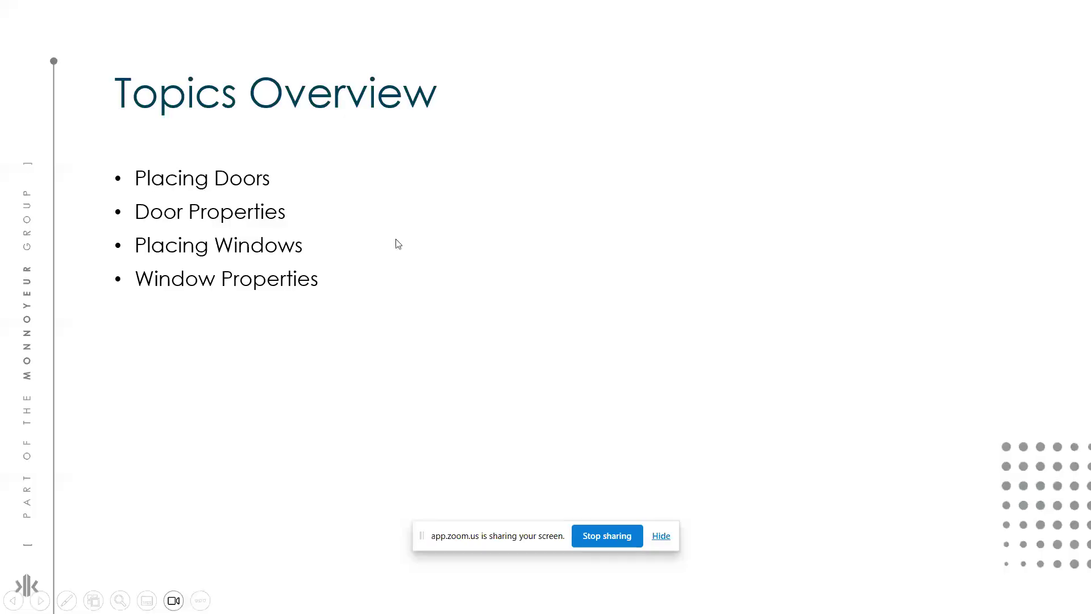
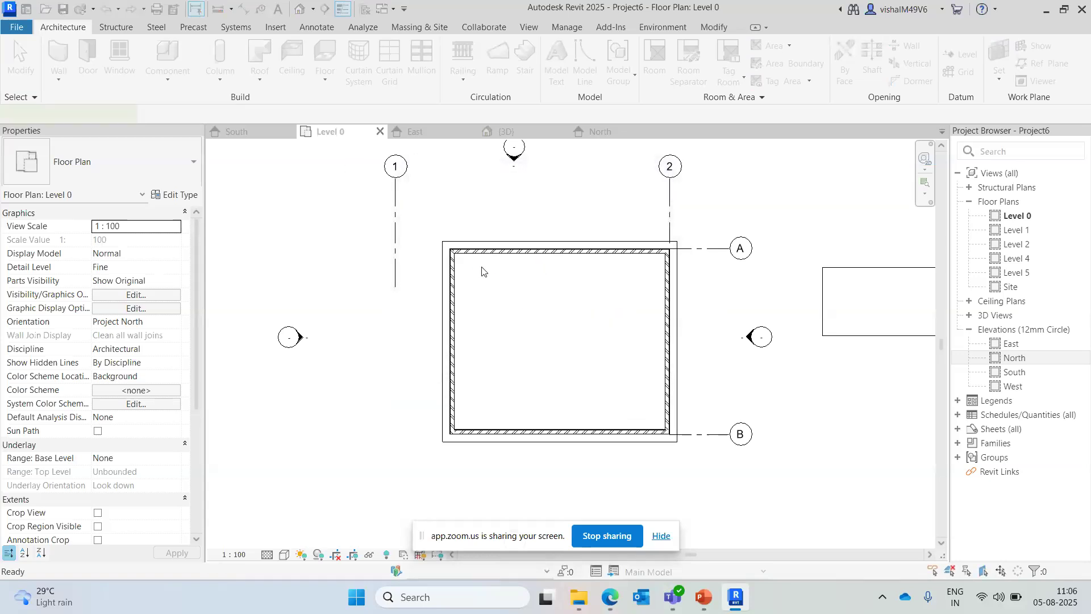
- Place a Doors_ExtDbl_Flush 1810x2110mm double door near the middle of the wall along grid A, swinging outward
key("d")
key("r")
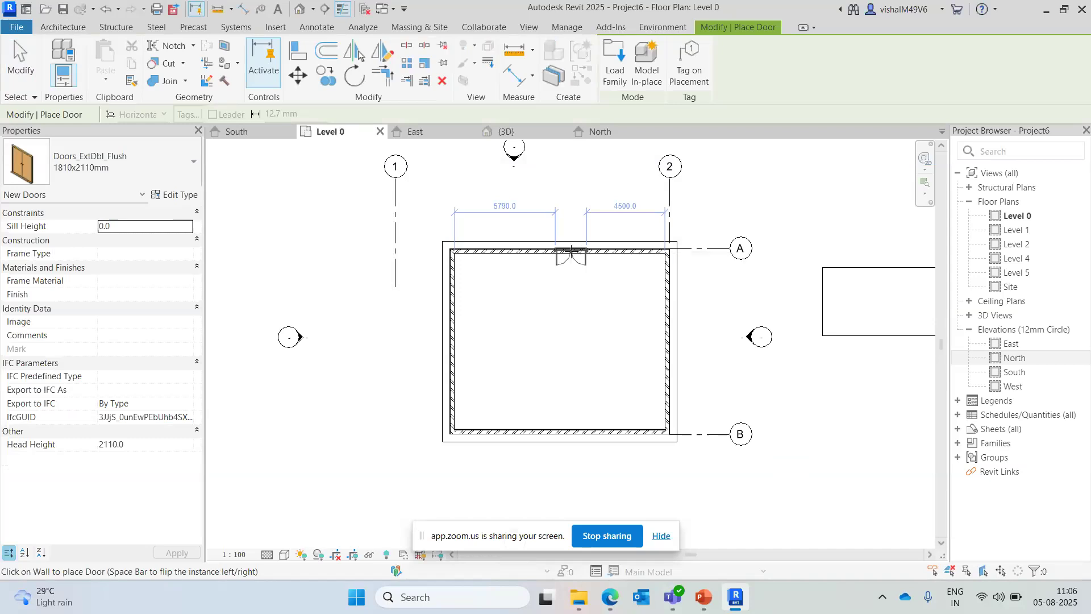
scroll(546, 264, "up", 1)
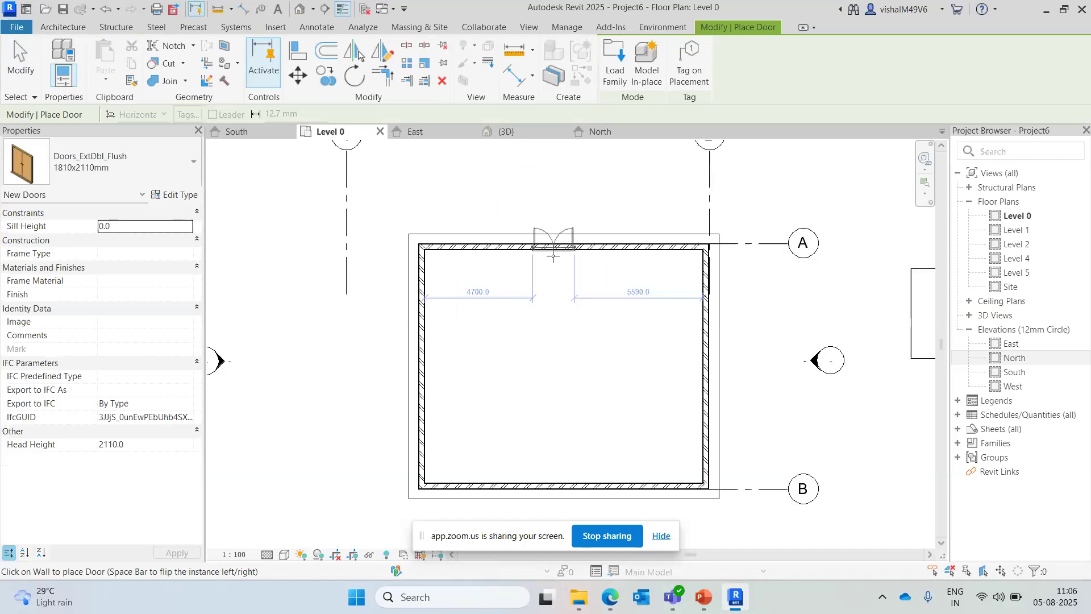
scroll(551, 246, "up", 1)
scroll(554, 245, "up", 1)
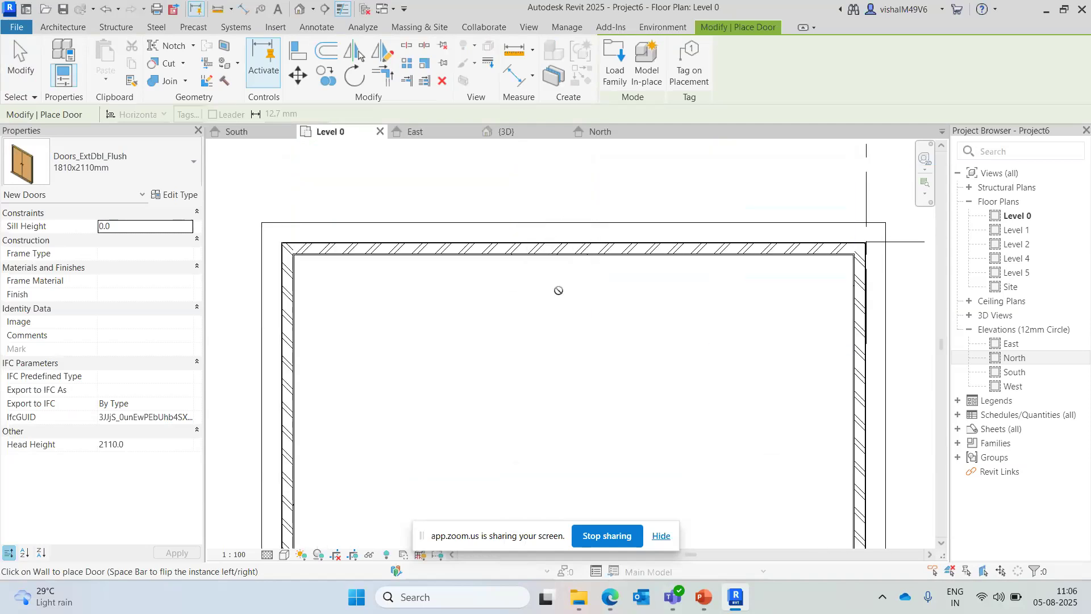
left_click(558, 253)
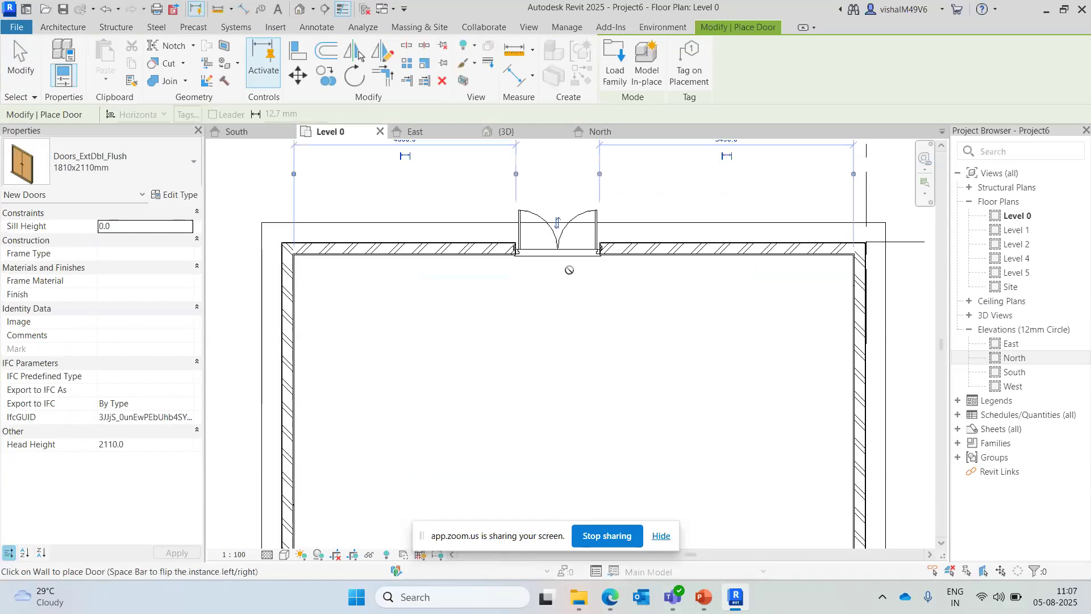
scroll(567, 204, "up", 3)
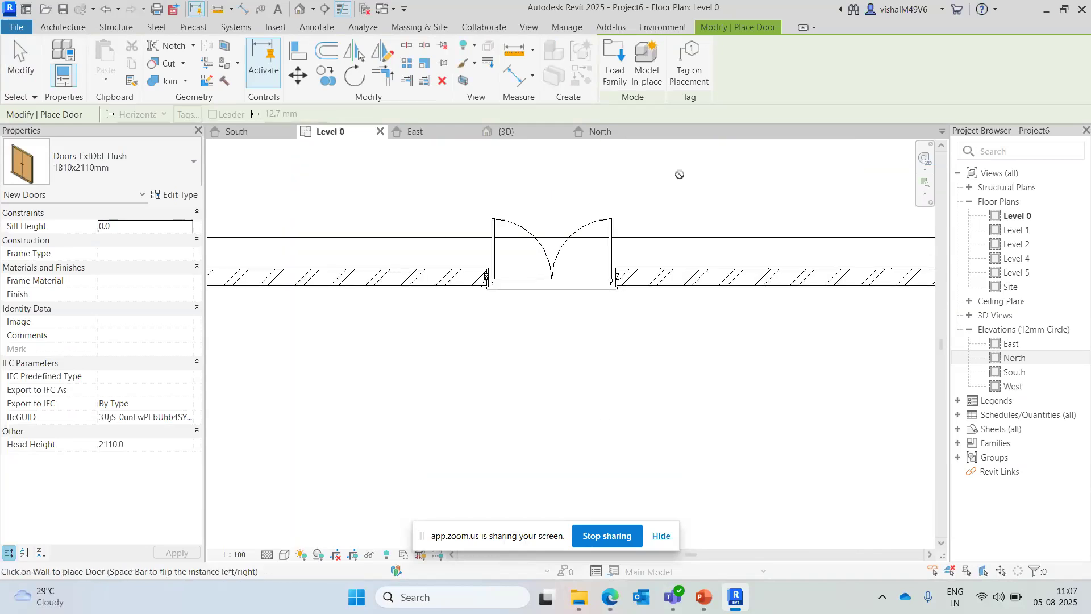
key("Escape")
scroll(506, 275, "down", 2)
middle_click_drag(409, 238, 415, 255)
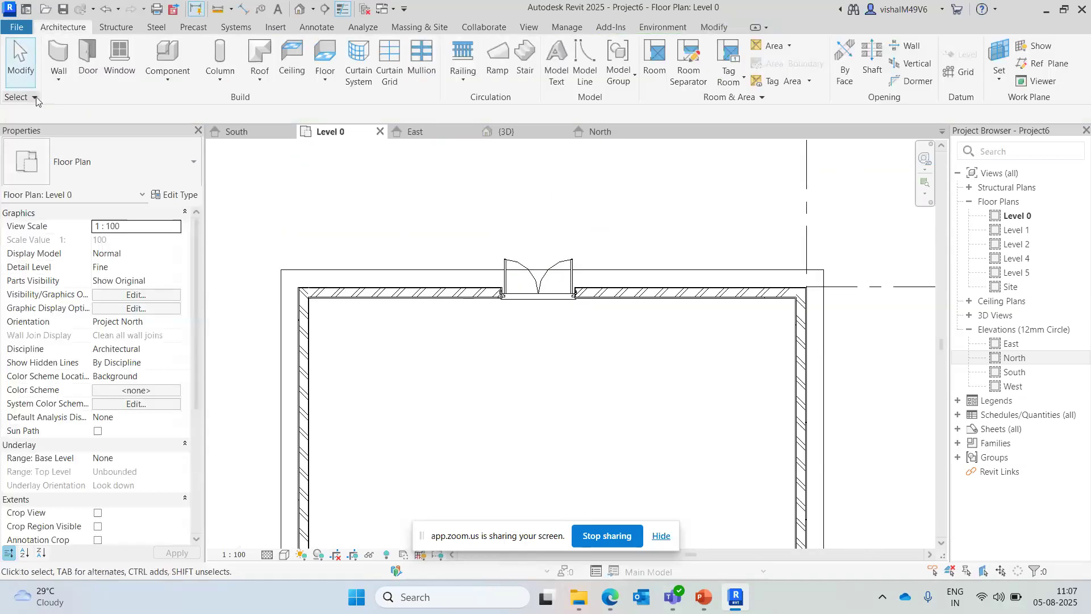
- Place a Doors_IntSgl 810x2110mm door in the grid A wall, about 200 mm from the grid 1 corner, swinging inward and hinged on the corner side
left_click(88, 56)
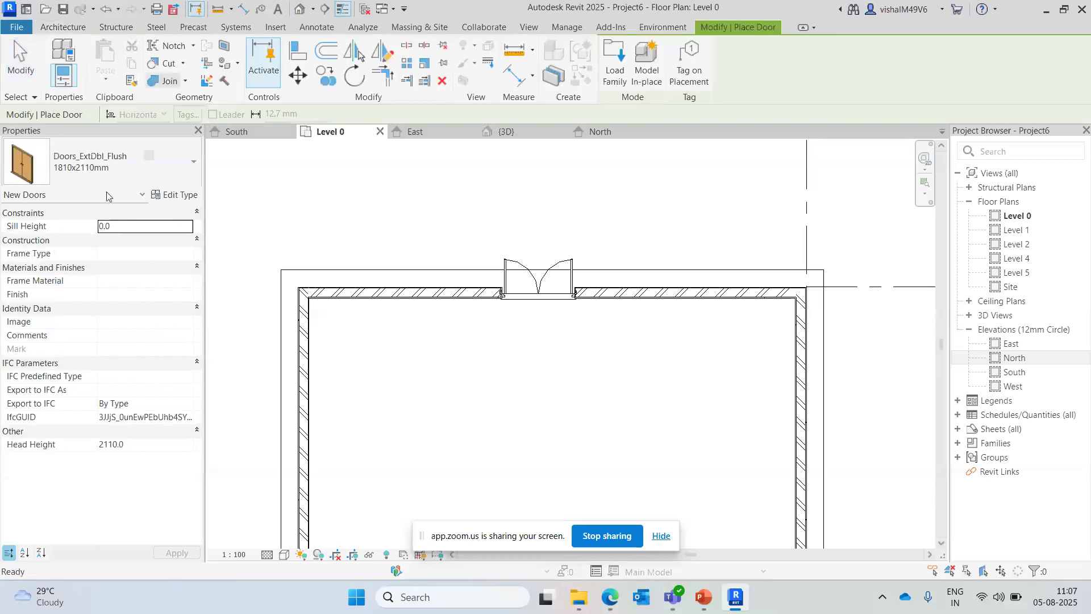
left_click(108, 172)
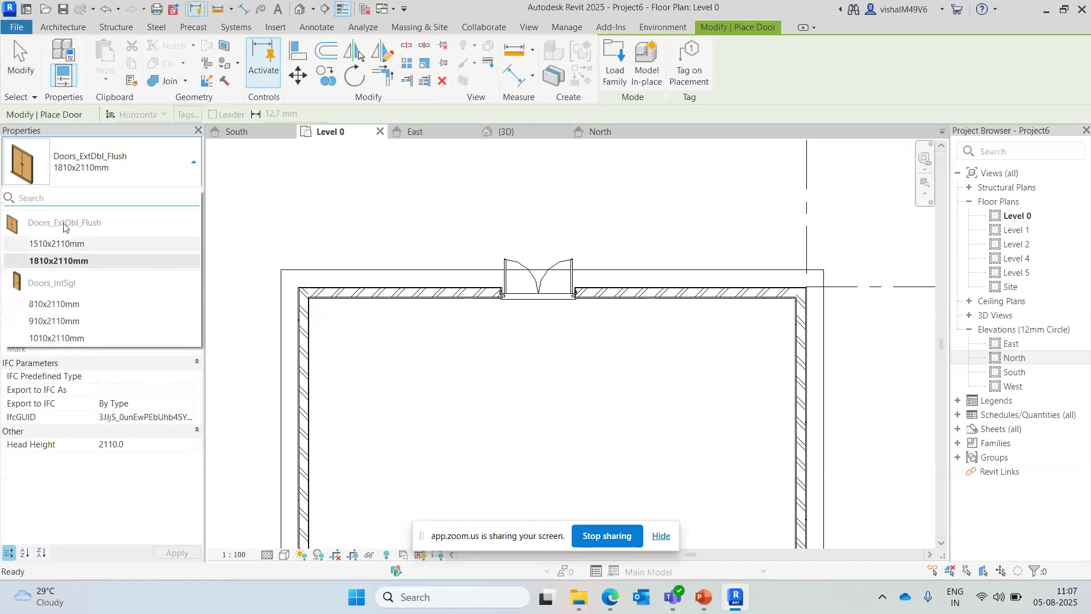
mouse_move(65, 245)
mouse_move(53, 314)
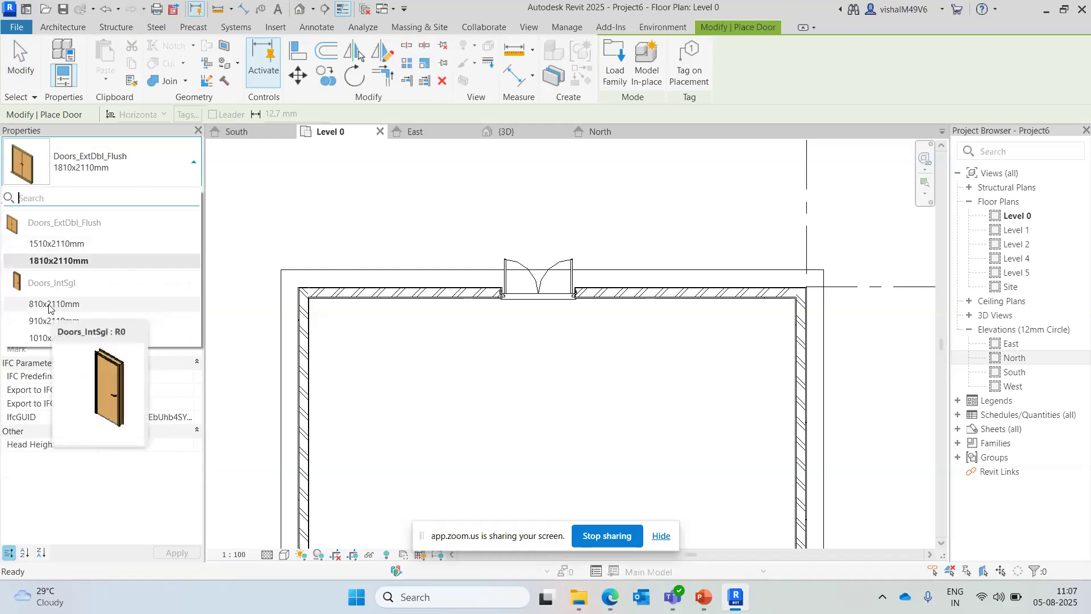
left_click(50, 305)
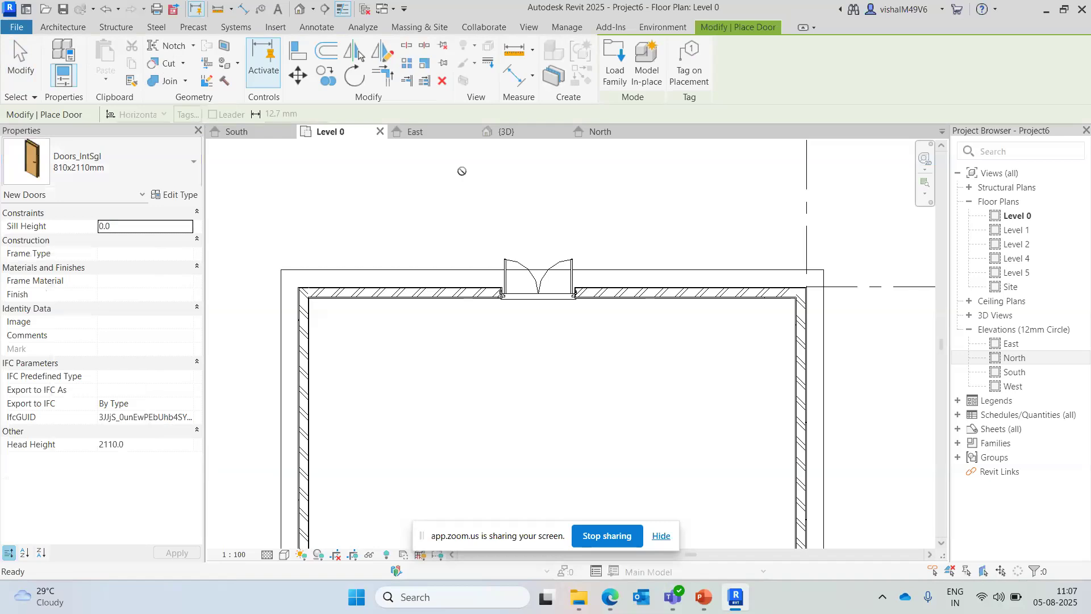
scroll(414, 244, "up", 2)
scroll(398, 312, "up", 2)
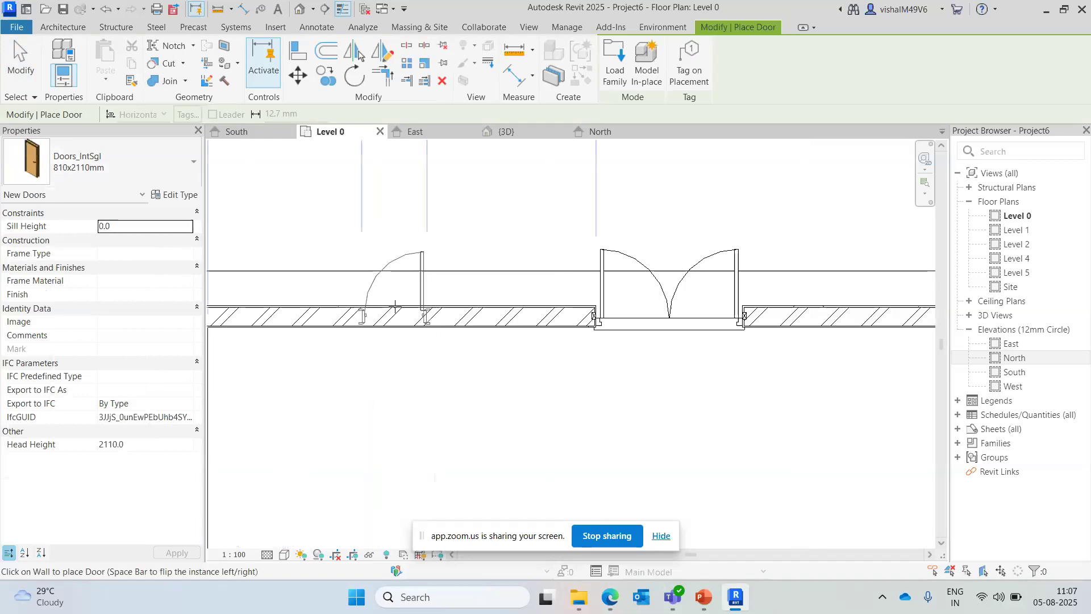
middle_click_drag(392, 330, 557, 245)
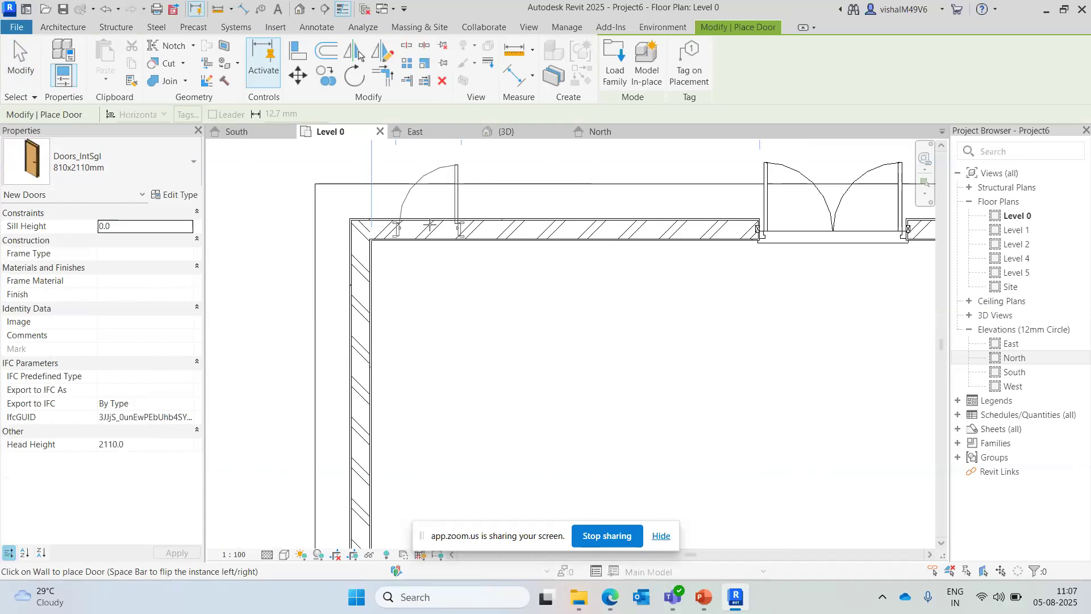
key("space")
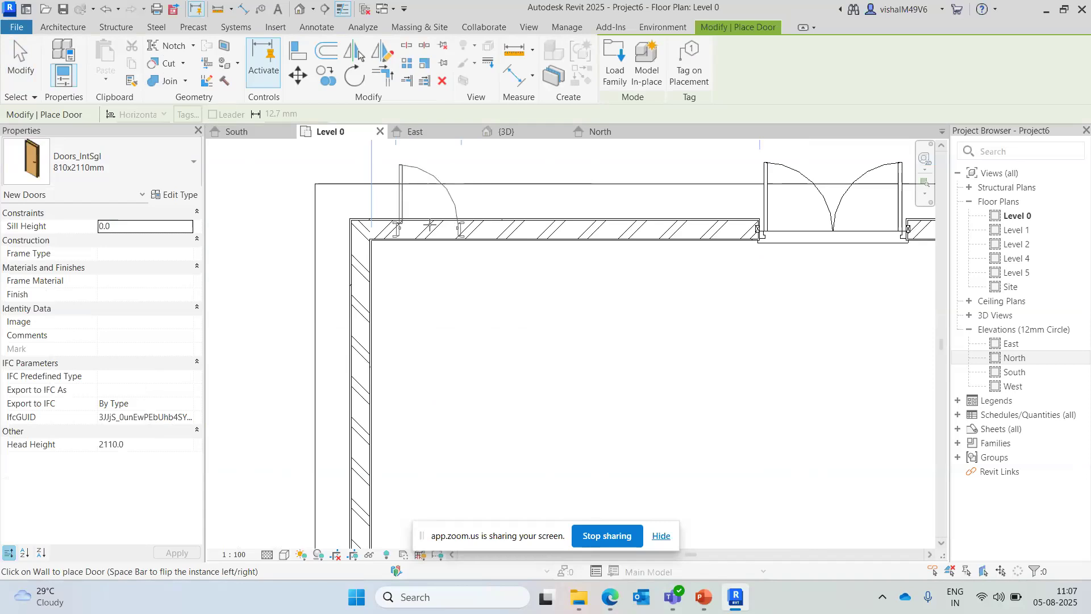
key("space")
key("space")
key("space")
key("space")
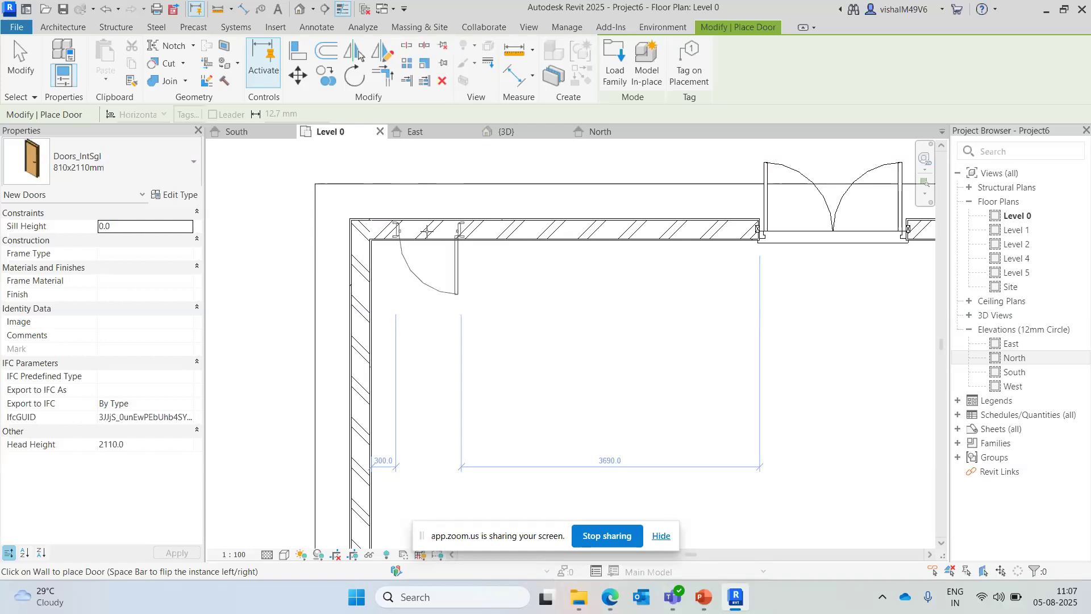
key("space")
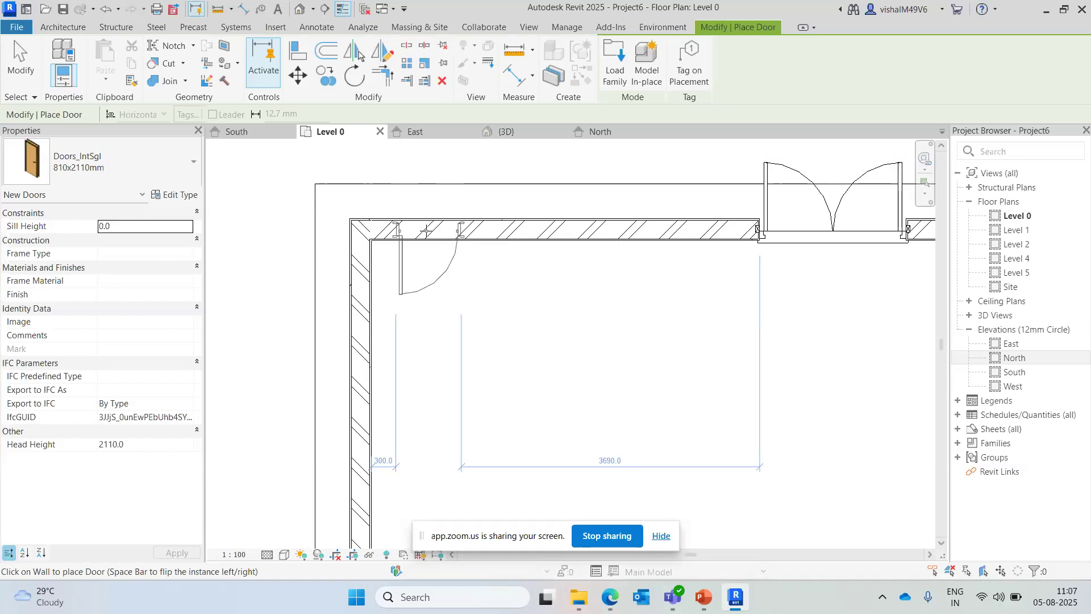
scroll(417, 236, "up", 1)
left_click(418, 233)
key("Escape")
key("Escape")
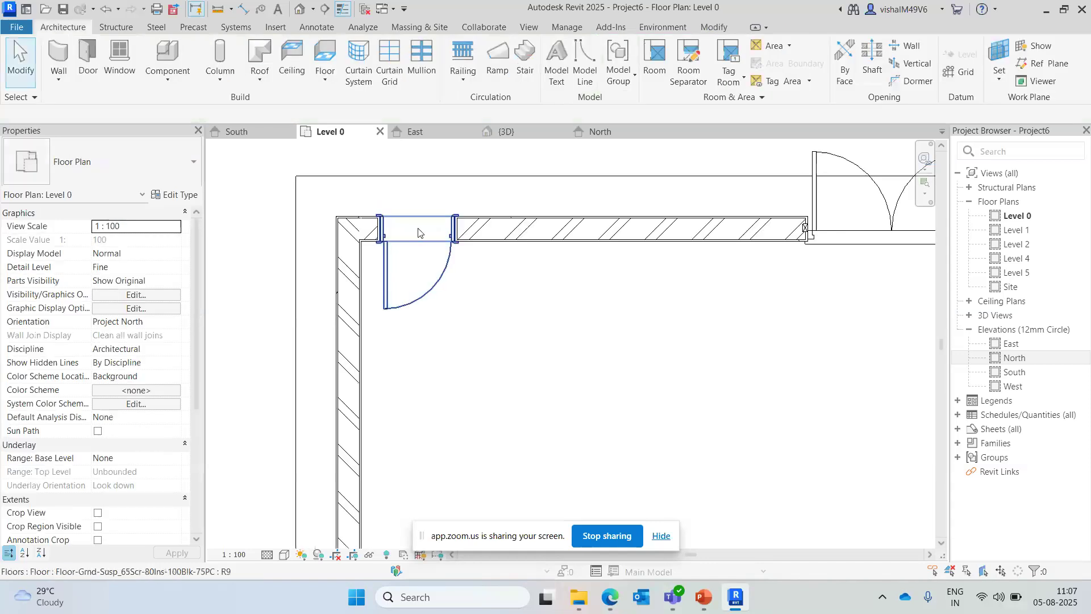
- Examine the double and single doors in the building's rear wall up close in the 3D view
scroll(431, 253, "down", 2)
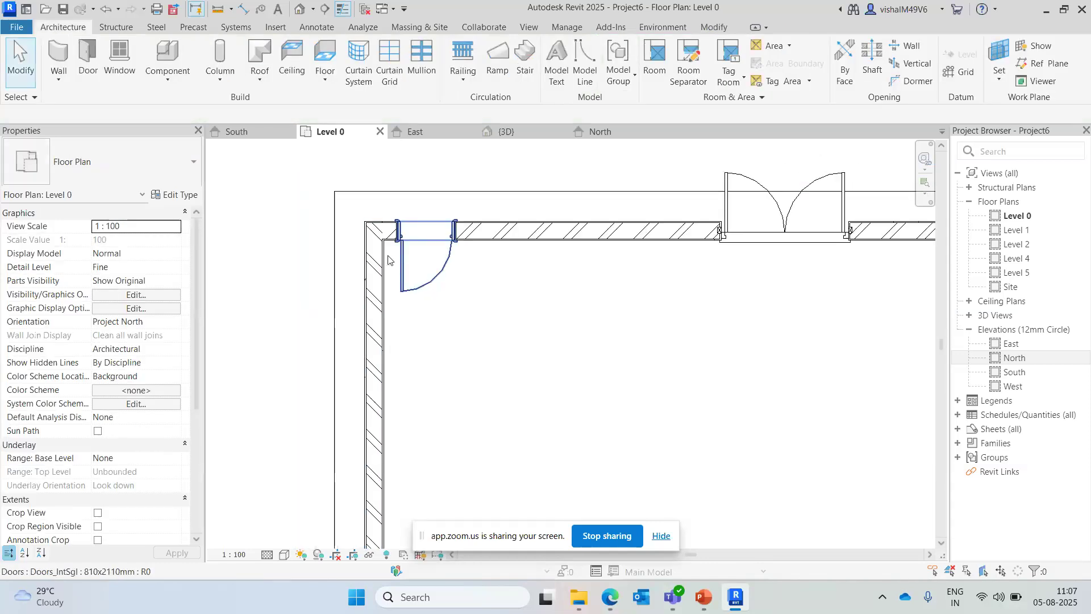
left_click(299, 9)
middle_click_drag(614, 377, 859, 380, "shift")
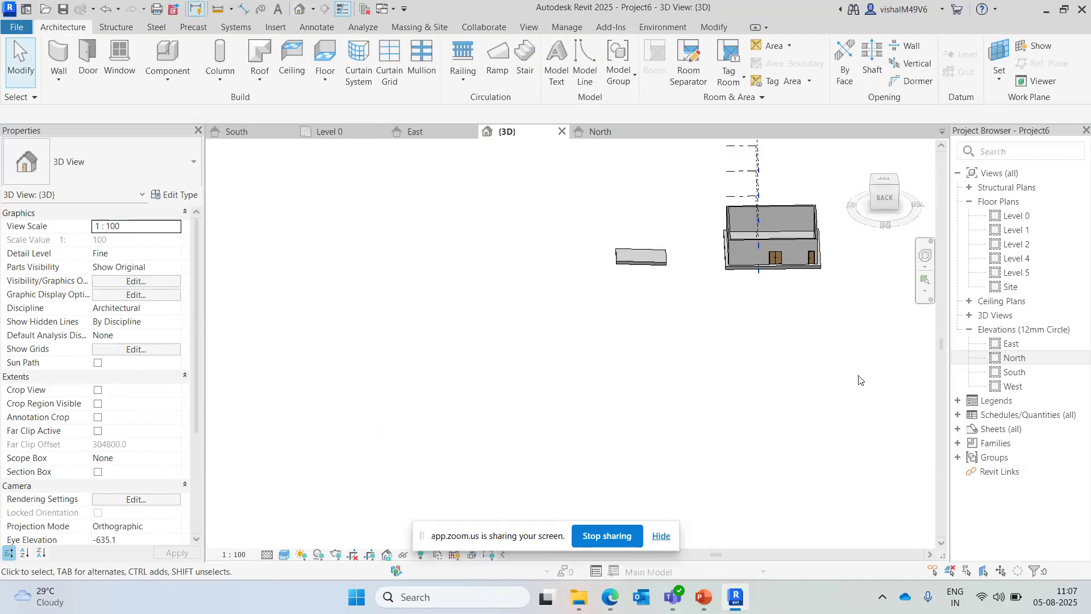
middle_click_drag(832, 293, 494, 390)
scroll(494, 390, "up", 3)
scroll(424, 406, "down", 3)
middle_click_drag(424, 407, 380, 380, "shift")
scroll(381, 379, "up", 6)
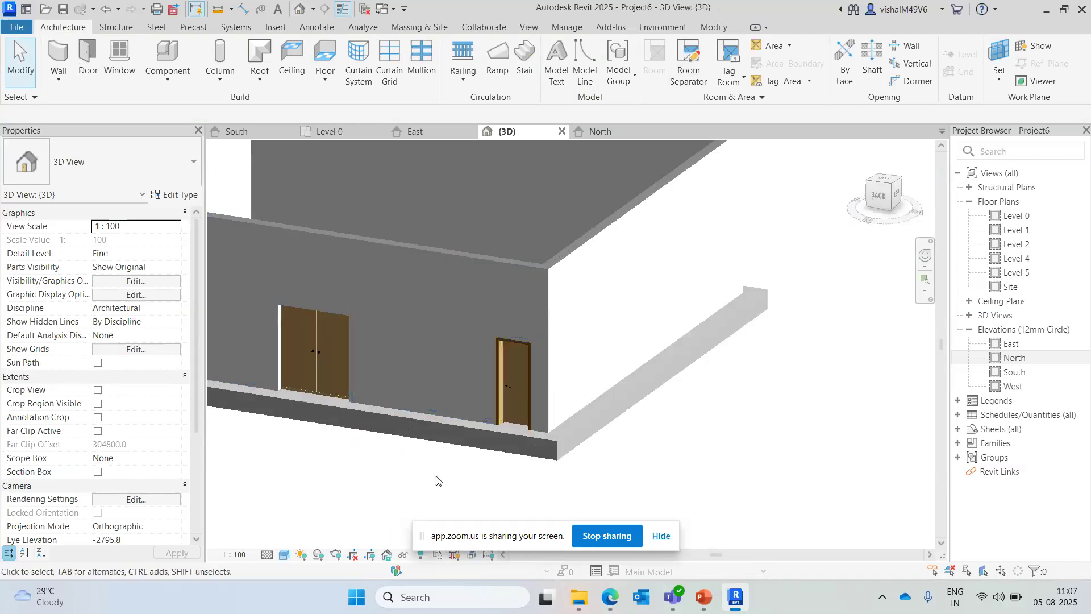
scroll(493, 416, "up", 3)
left_click(554, 328)
middle_click_drag(555, 328, 650, 283)
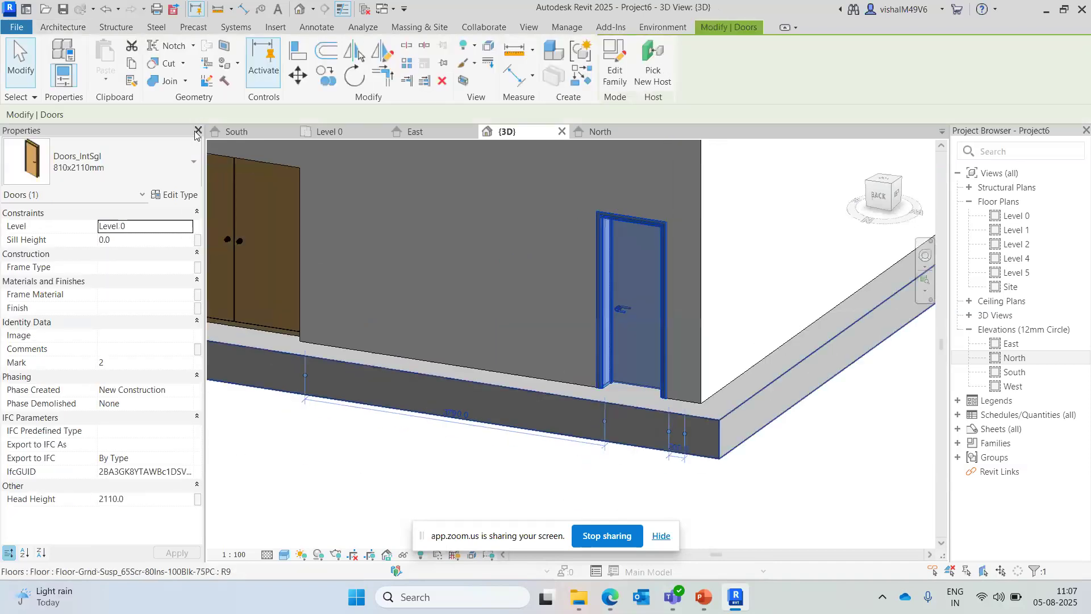
key("Escape")
scroll(650, 329, "down", 3)
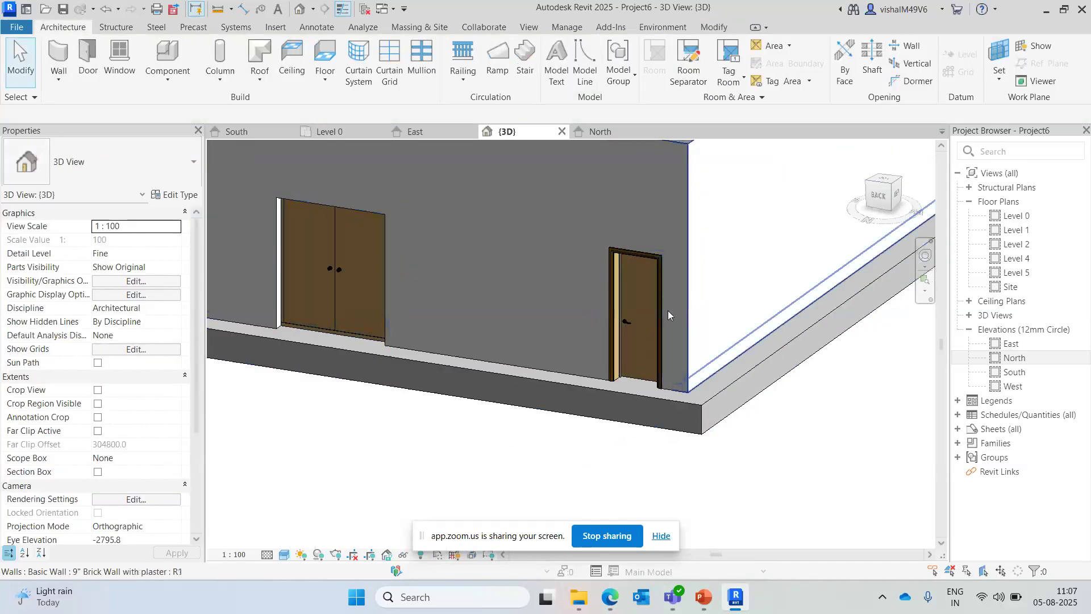
left_click(625, 287)
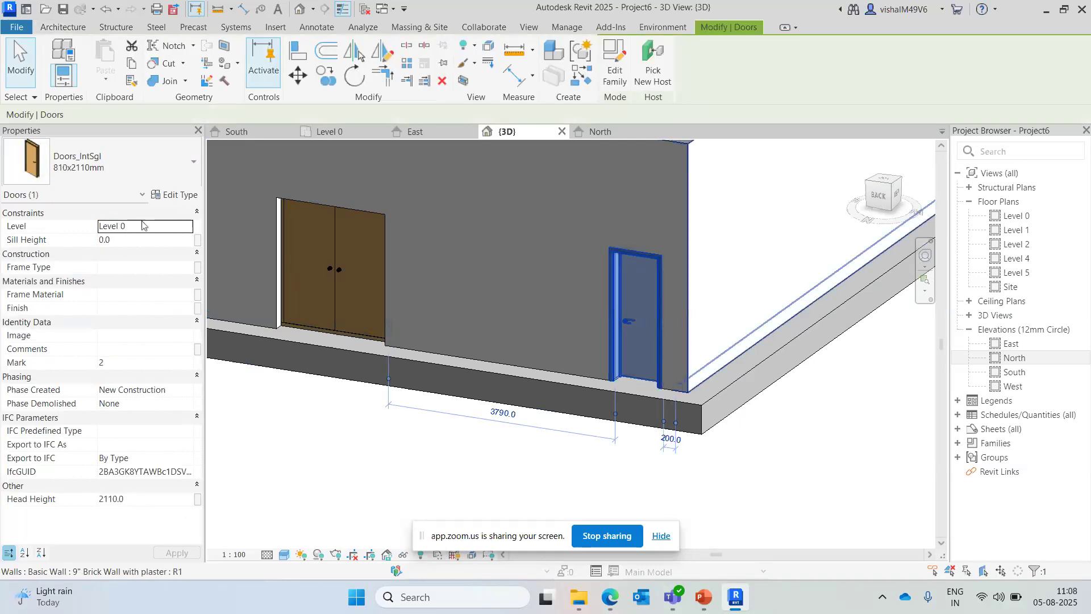
left_click(167, 229)
left_click(187, 226)
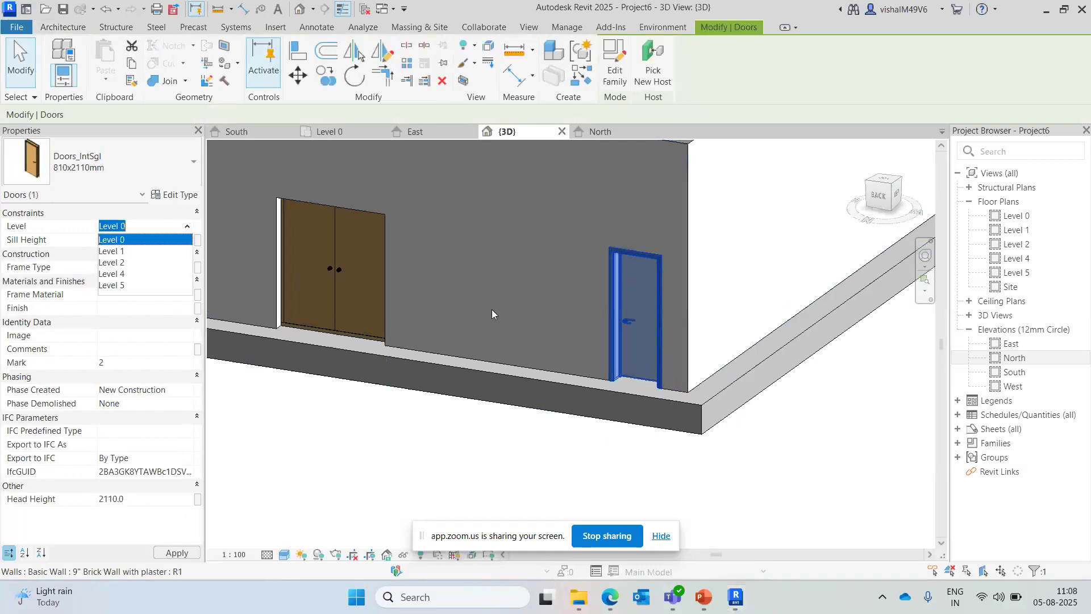
scroll(492, 314, "down", 7)
left_click(657, 326)
middle_click_drag(657, 326, 653, 392)
scroll(458, 325, "up", 1)
left_click(458, 325)
middle_click_drag(546, 319, 529, 360)
key("Escape")
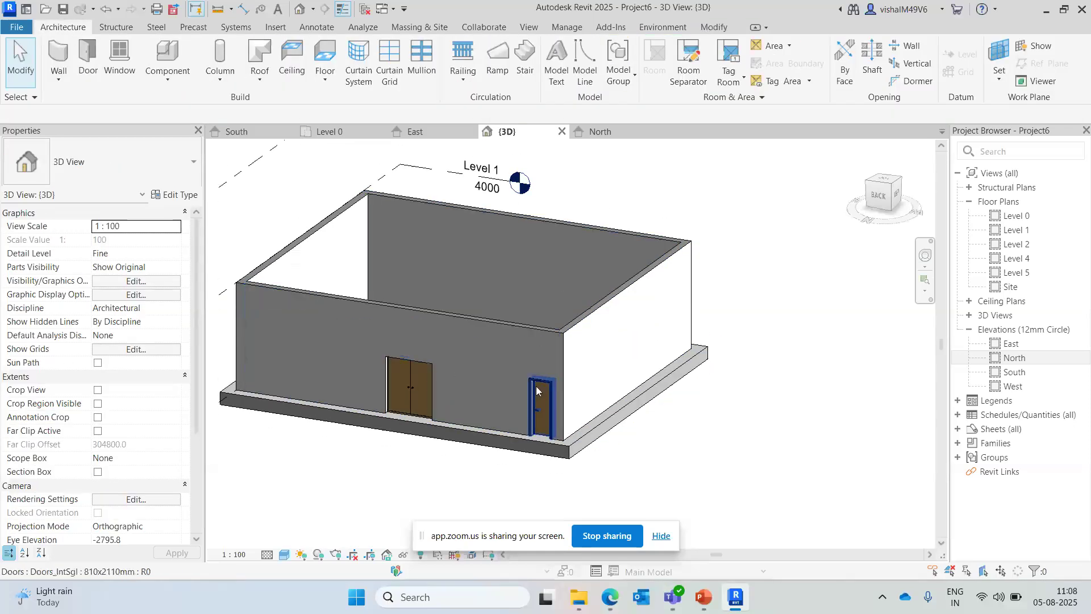
- Try to set the single door's level constraint to Level 1
scroll(536, 388, "up", 1)
left_click(543, 397)
key("Escape")
left_click(544, 414)
left_click(189, 231)
left_click(190, 228)
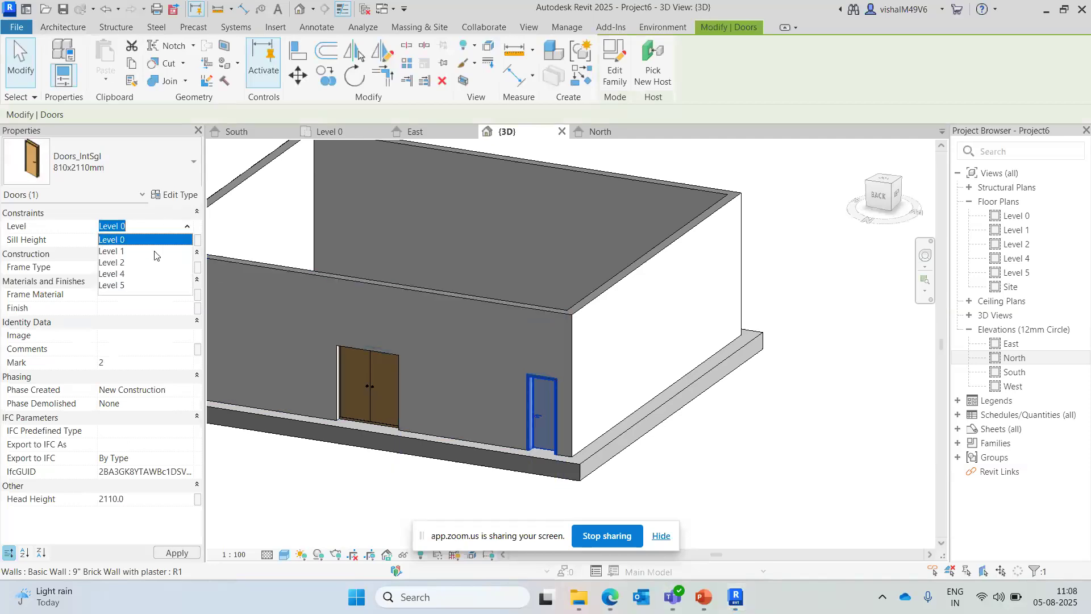
left_click(154, 252)
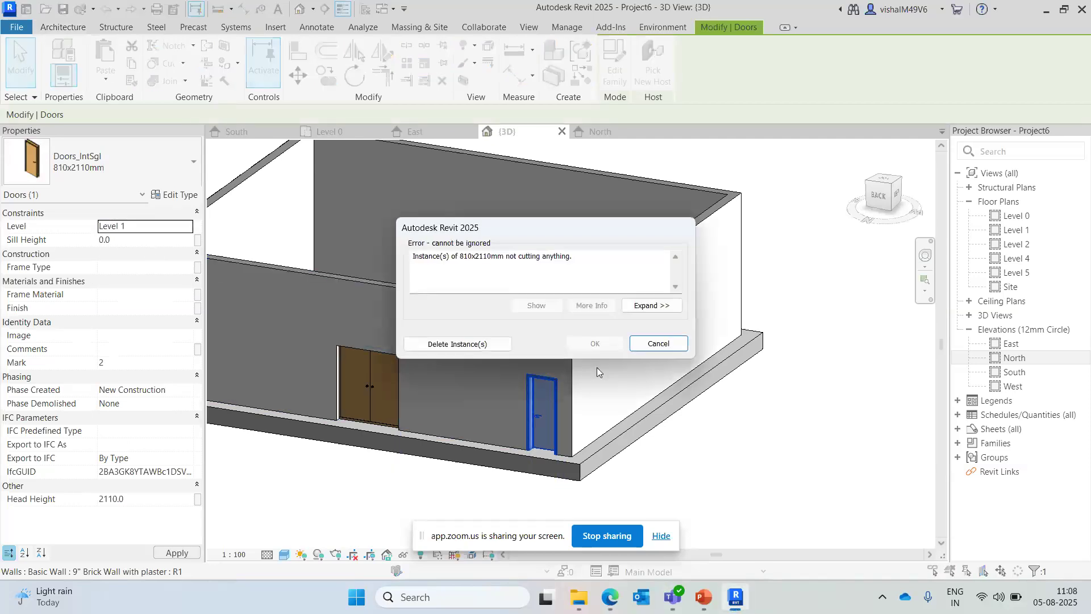
left_click(668, 348)
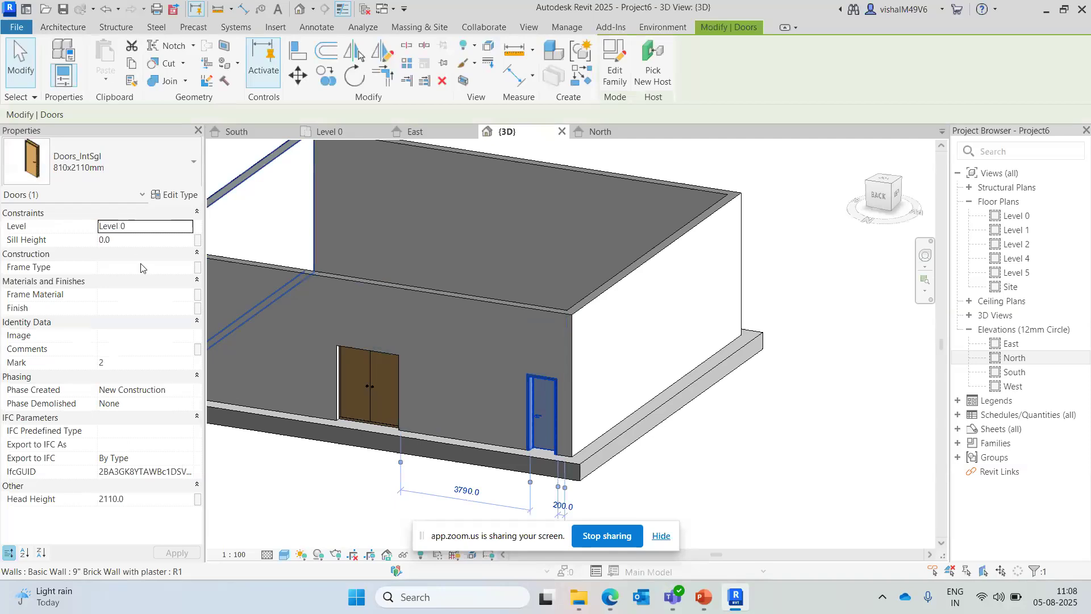
- Try raising the single door's sill height above Level 0 and inspect the door's base
left_click(109, 240)
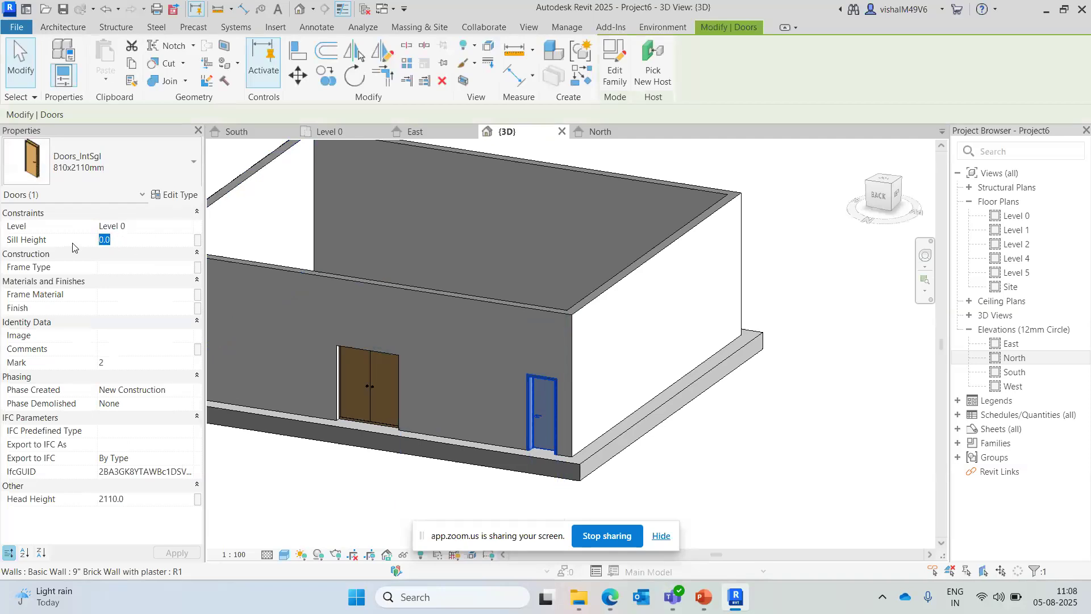
type("3")
key("Return")
scroll(537, 461, "up", 5)
key("Escape")
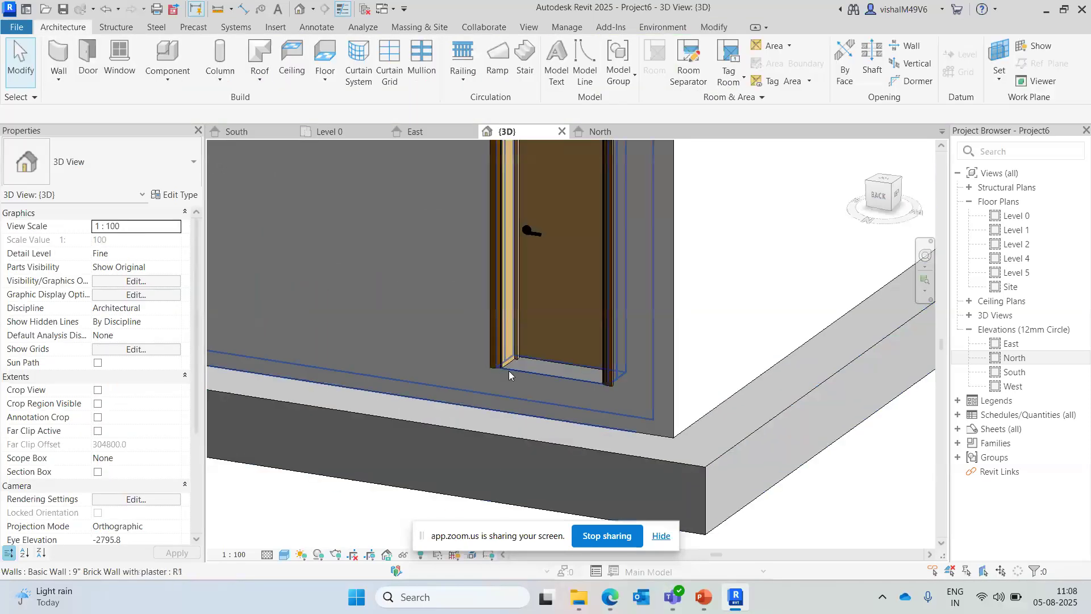
scroll(543, 386, "down", 5)
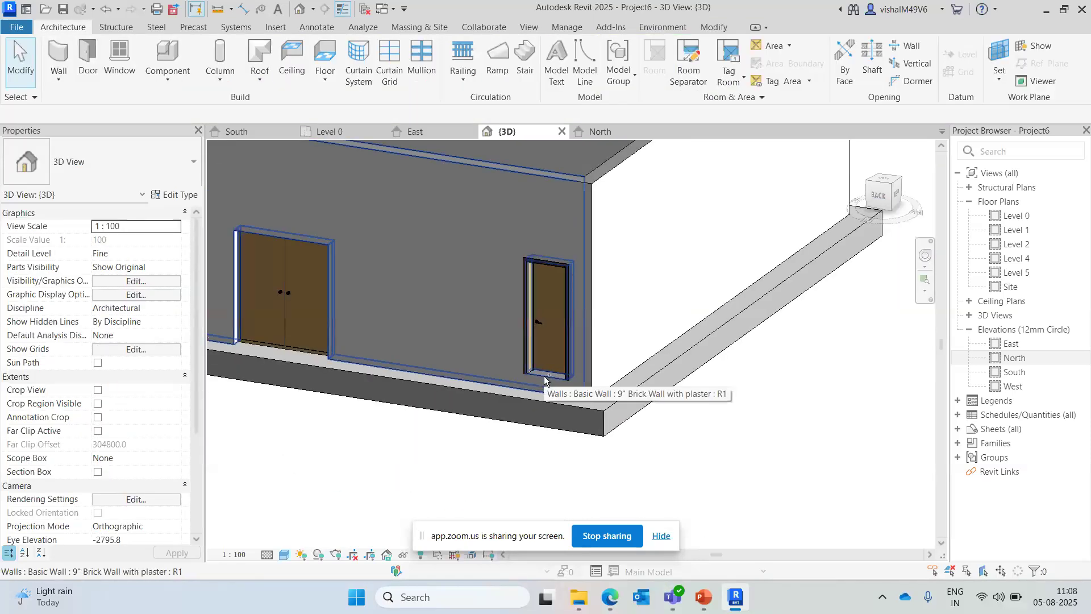
- Open the single door's type properties, then narrow the dialog and its Parameter column and reposition it over the model
left_click(546, 339)
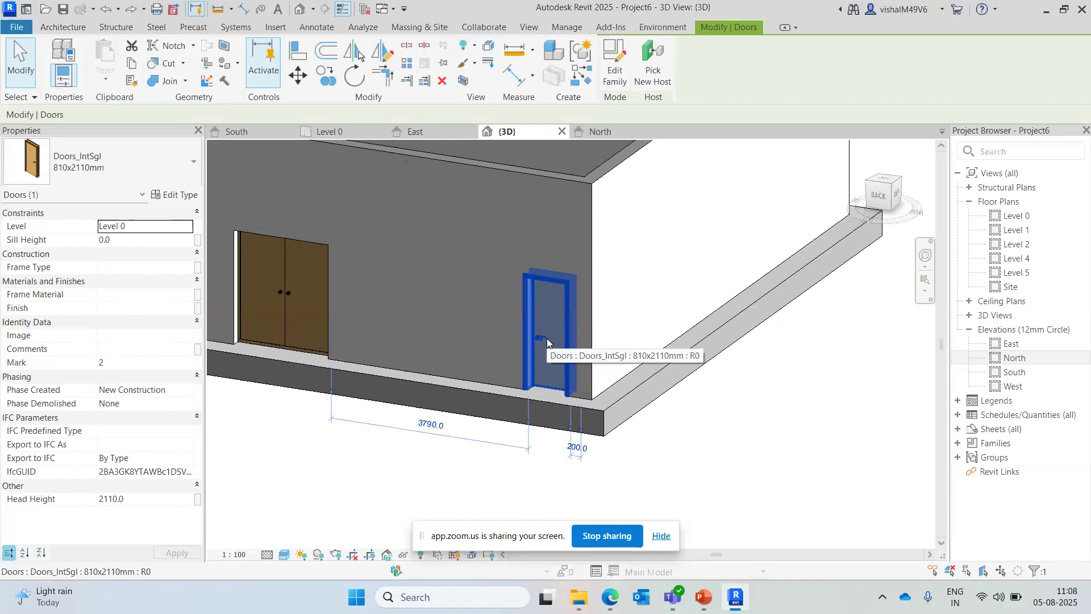
left_click(169, 196)
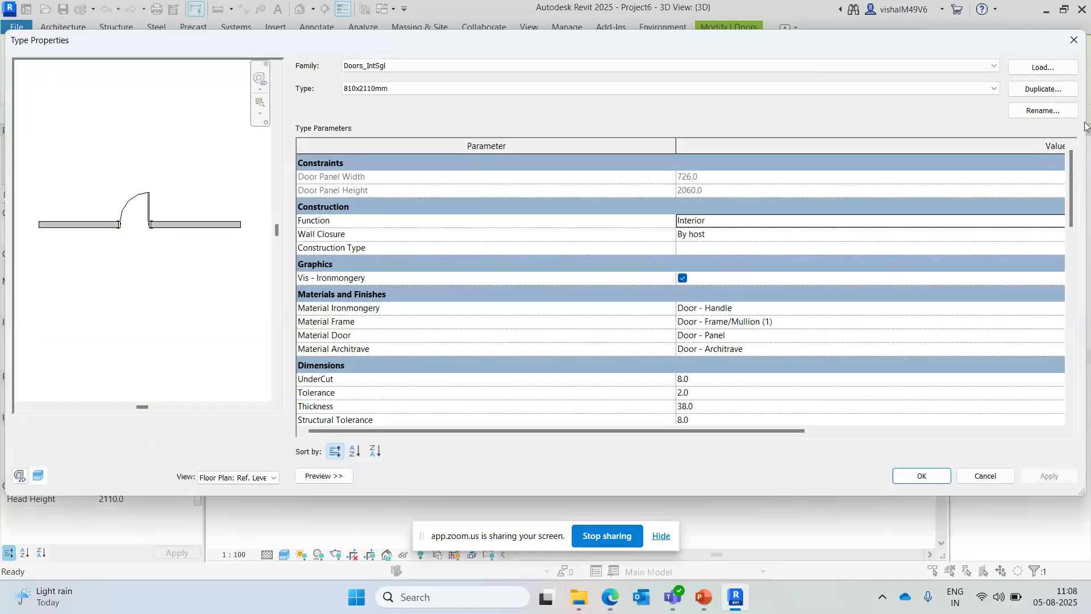
left_click_drag(1084, 122, 772, 162)
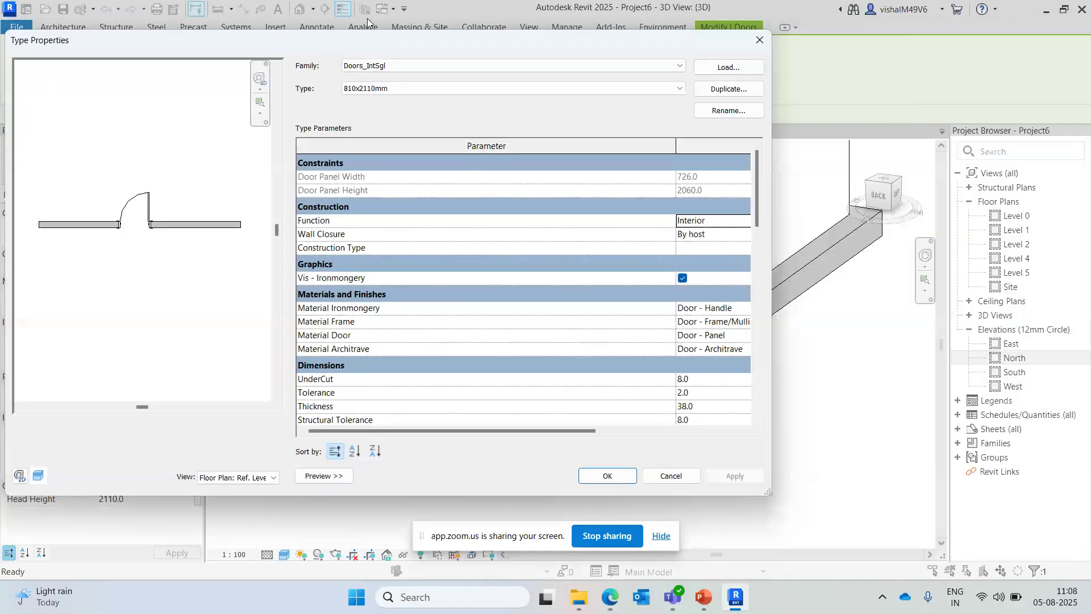
left_click_drag(409, 43, 526, 35)
left_click_drag(792, 149, 575, 142)
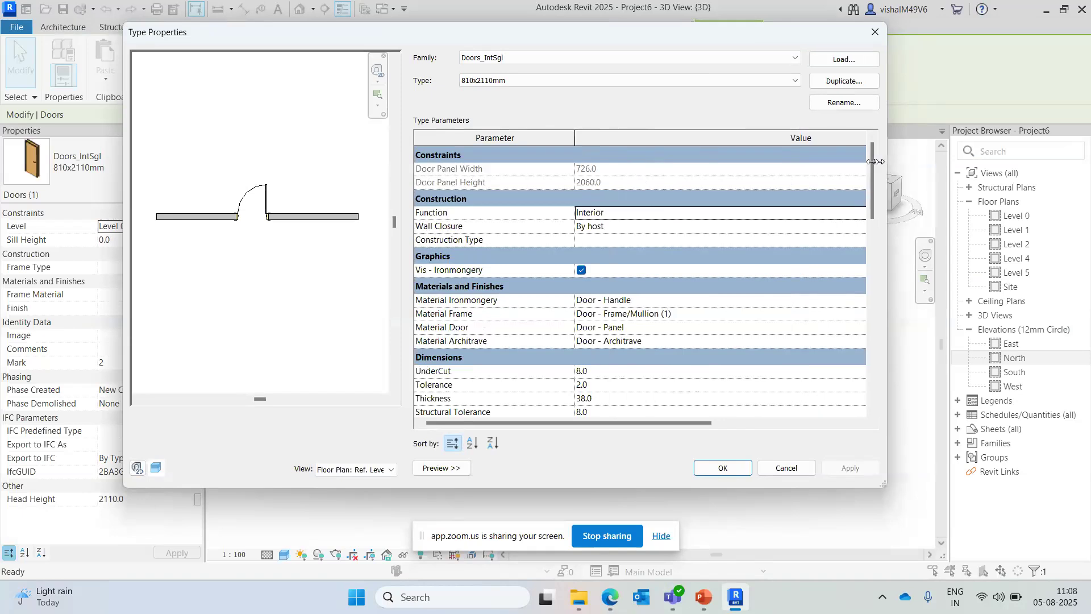
left_click_drag(887, 163, 721, 165)
left_click_drag(482, 35, 629, 41)
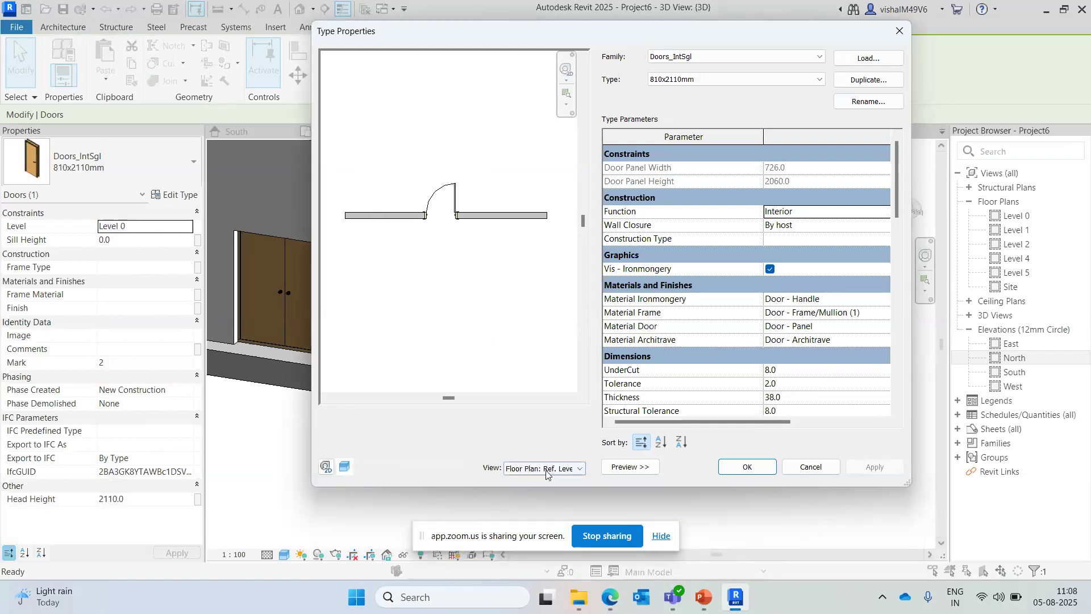
- Switch the single door's type preview between the exterior and interior elevations, finishing on Elevation: Exterior
left_click(579, 468)
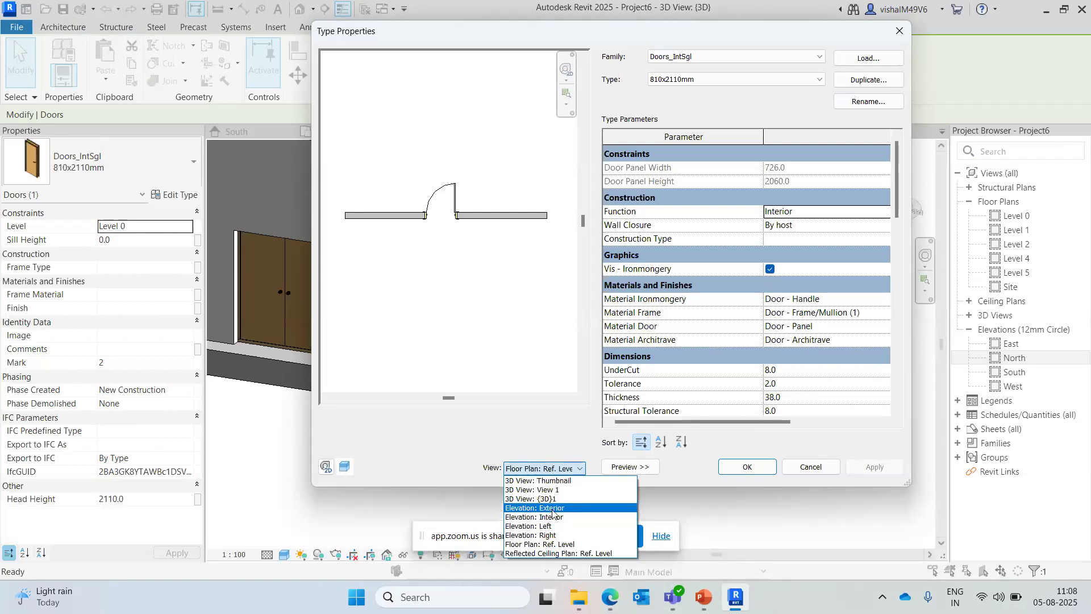
left_click(551, 508)
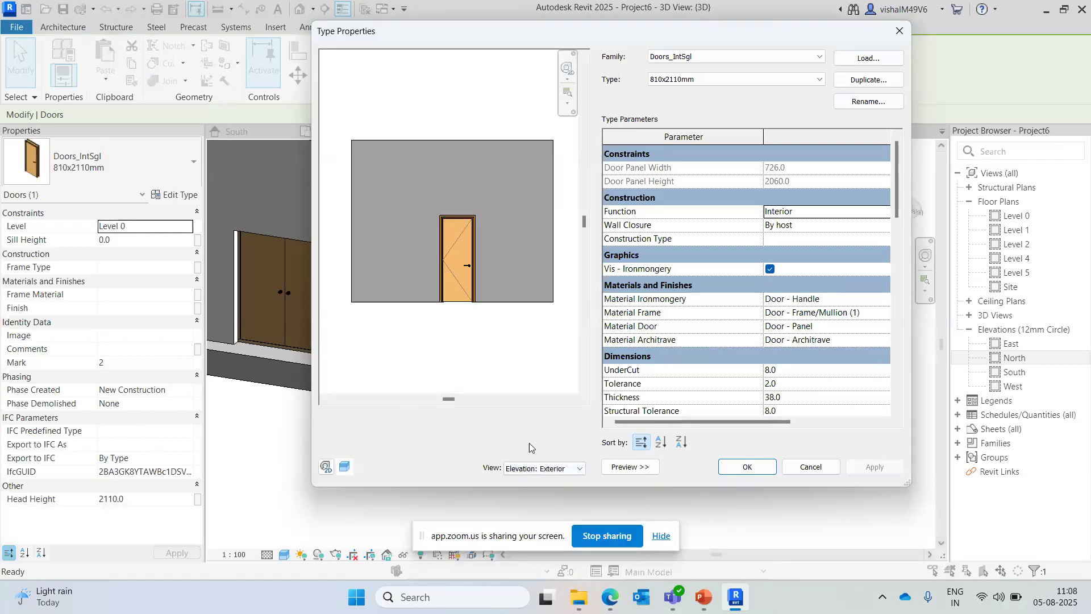
left_click(537, 468)
left_click(551, 518)
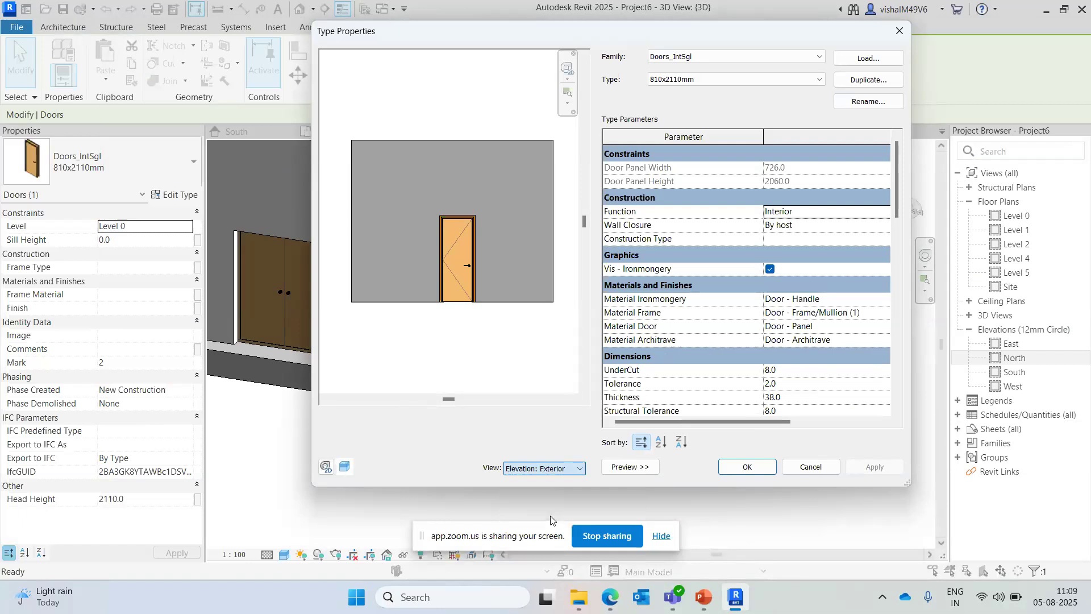
left_click(508, 469)
left_click(542, 536)
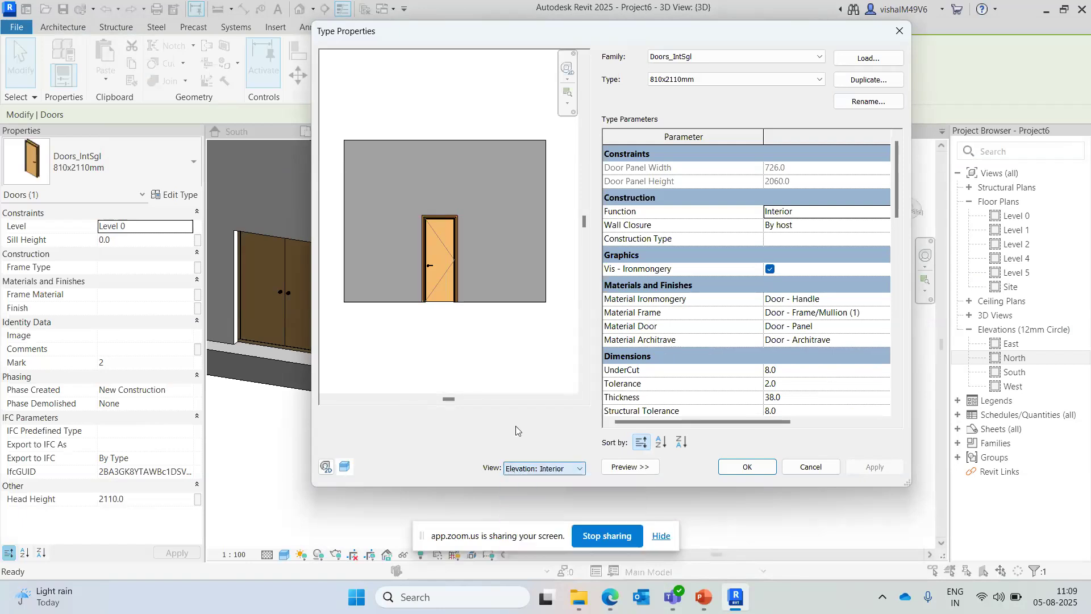
left_click(540, 469)
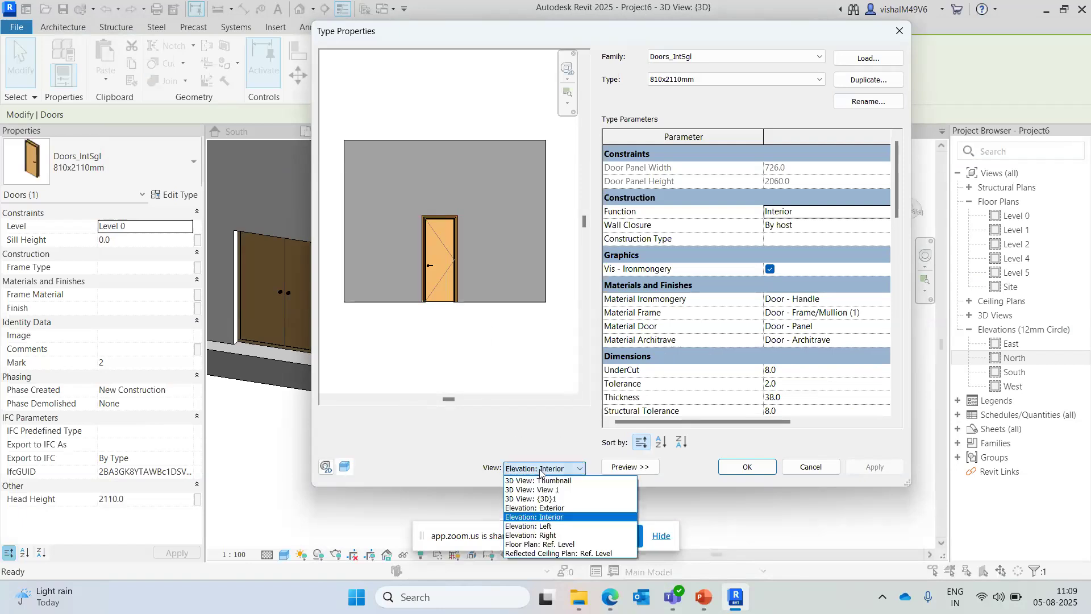
left_click(536, 508)
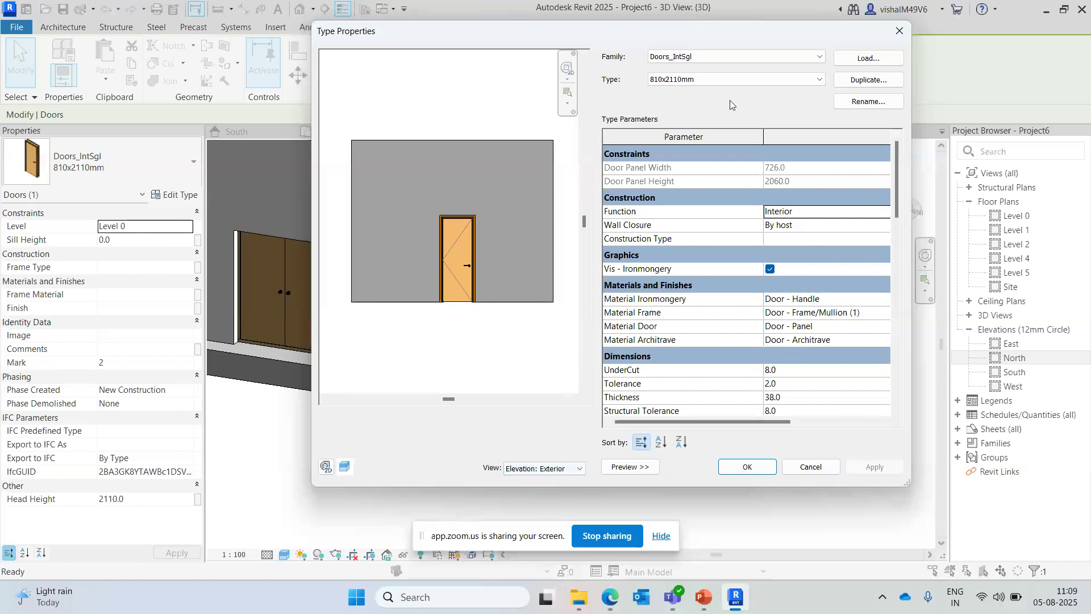
- Duplicate the Doors_IntSgl 810x2110mm type under the name 900x2400mm
left_click_drag(790, 30, 703, 34)
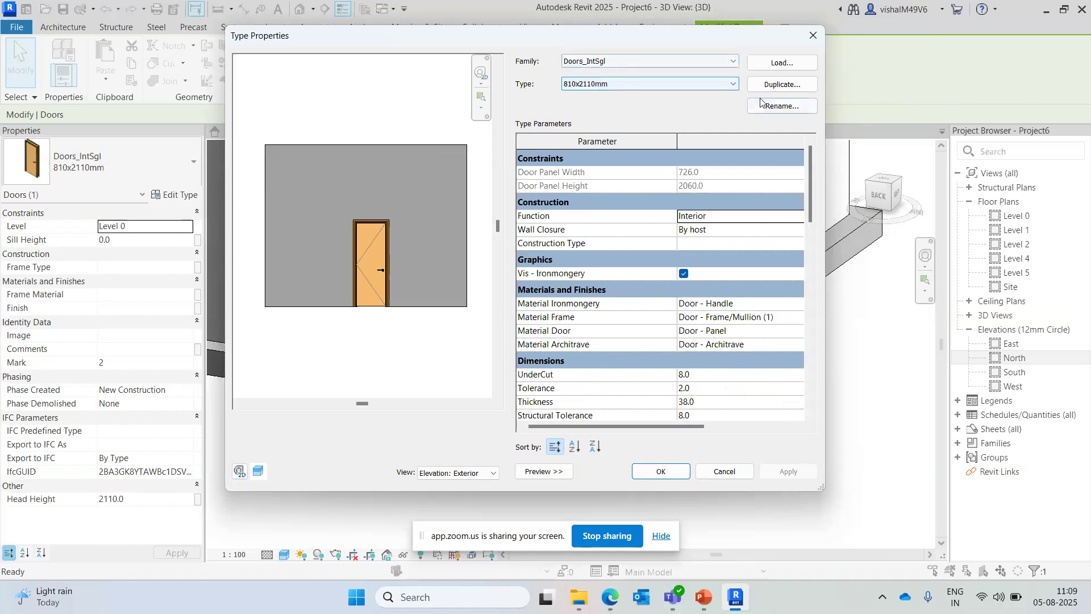
left_click(776, 90)
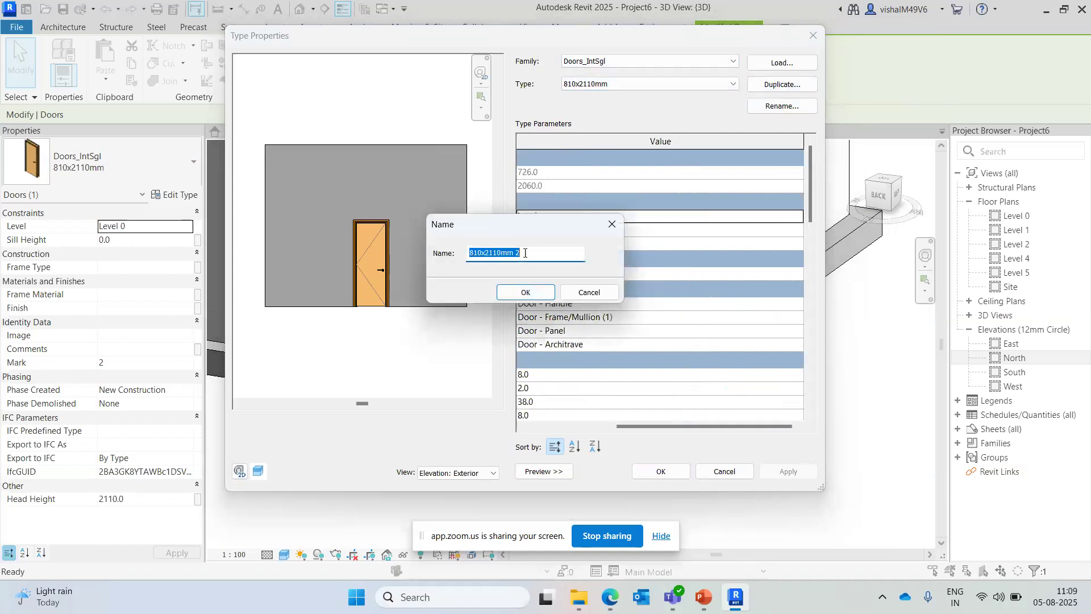
left_click_drag(479, 255, 454, 246)
type("90")
left_click_drag(522, 254, 487, 254)
type("240")
left_click(533, 289)
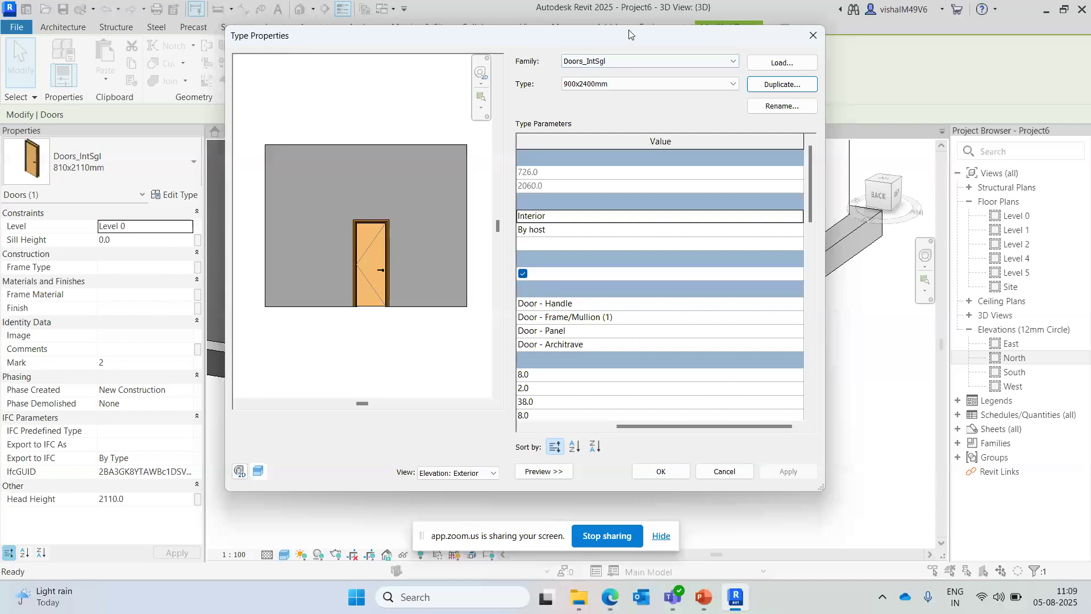
- Reposition and resize the type properties dialog so the parameter names and values show side by side
left_click_drag(631, 41, 634, 18)
scroll(625, 193, "down", 3)
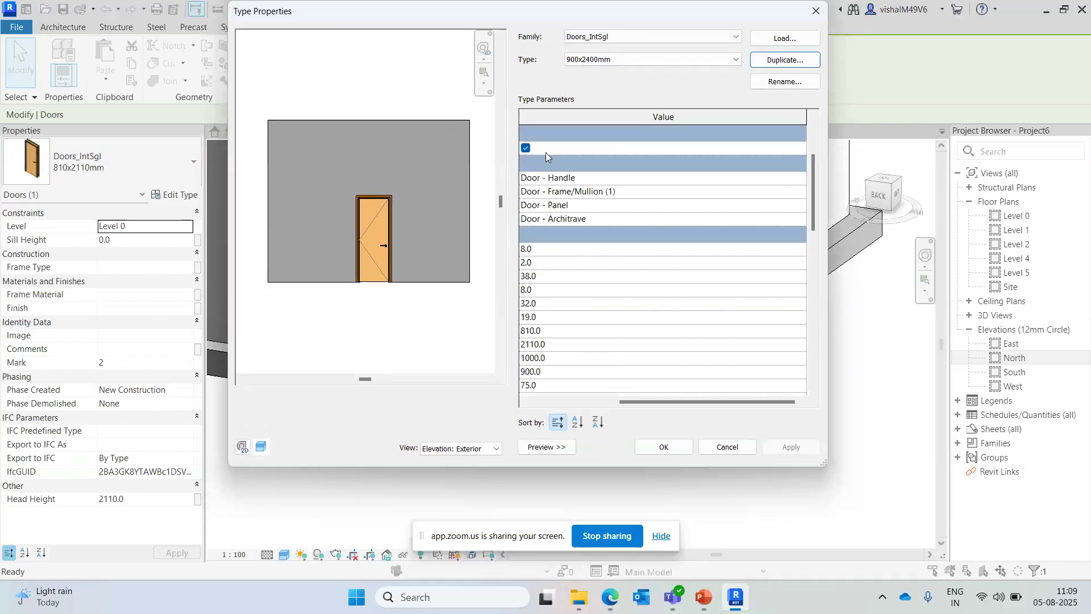
left_click_drag(832, 135, 927, 135)
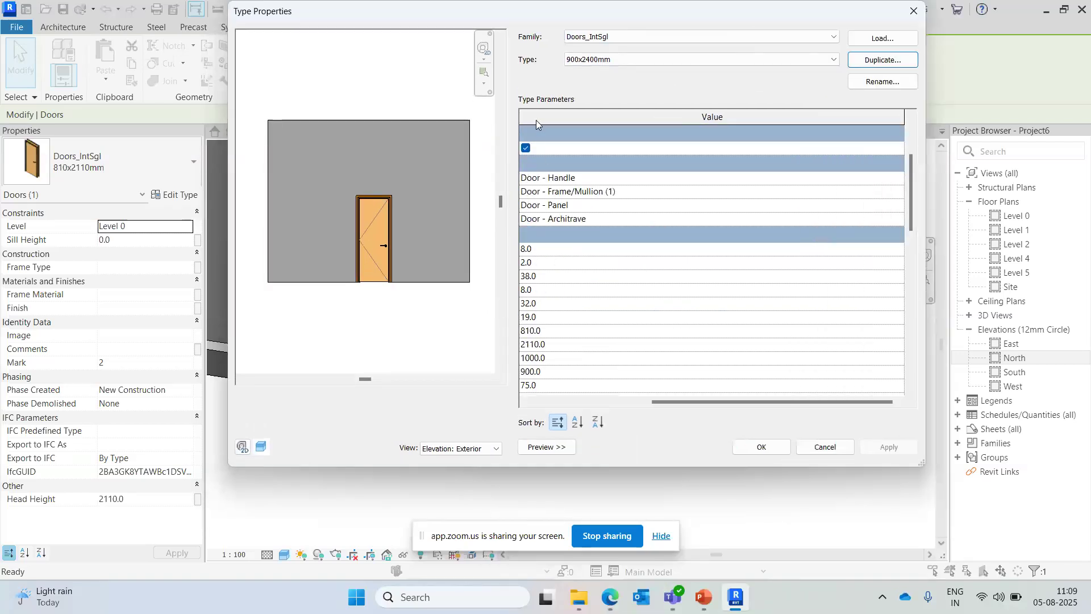
left_click(522, 403)
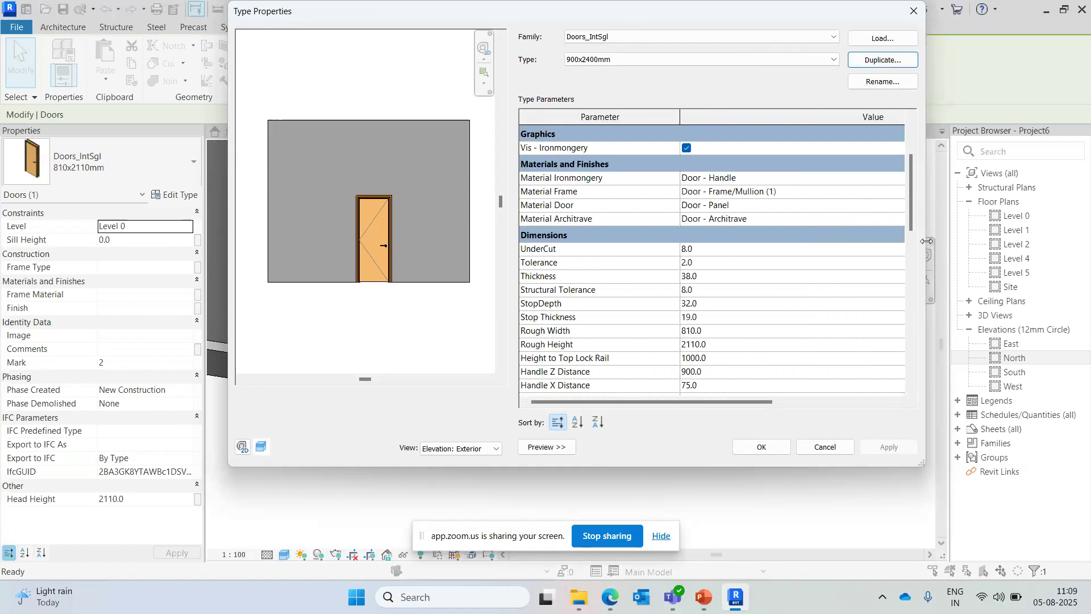
left_click_drag(926, 241, 868, 239)
scroll(604, 221, "up", 3)
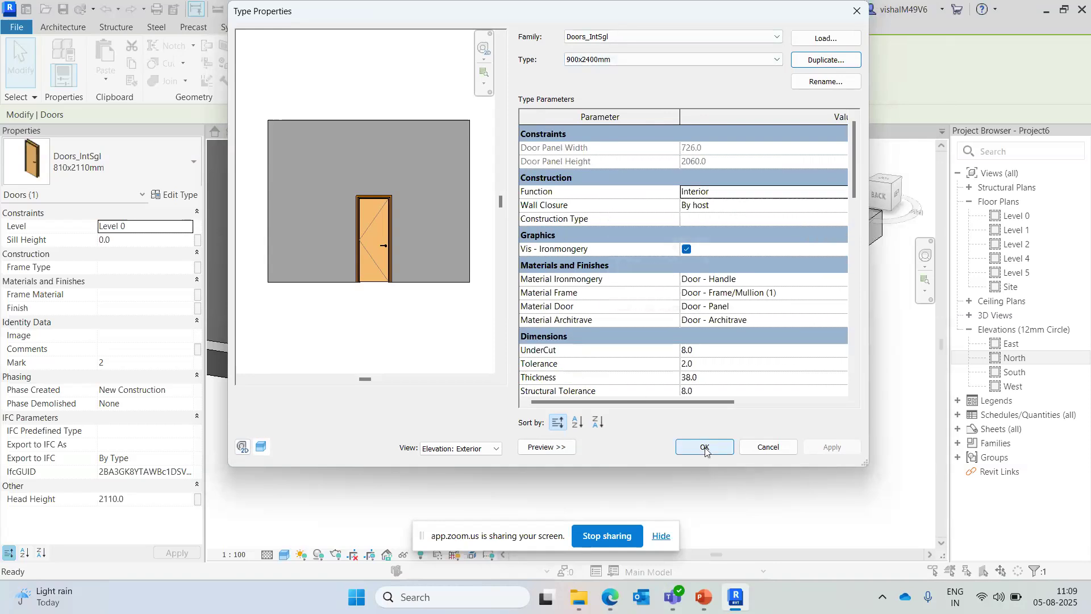
- Set the 900x2400mm door type's height to 2400 and width to 900, apply it, and deselect the door
scroll(705, 284, "down", 1)
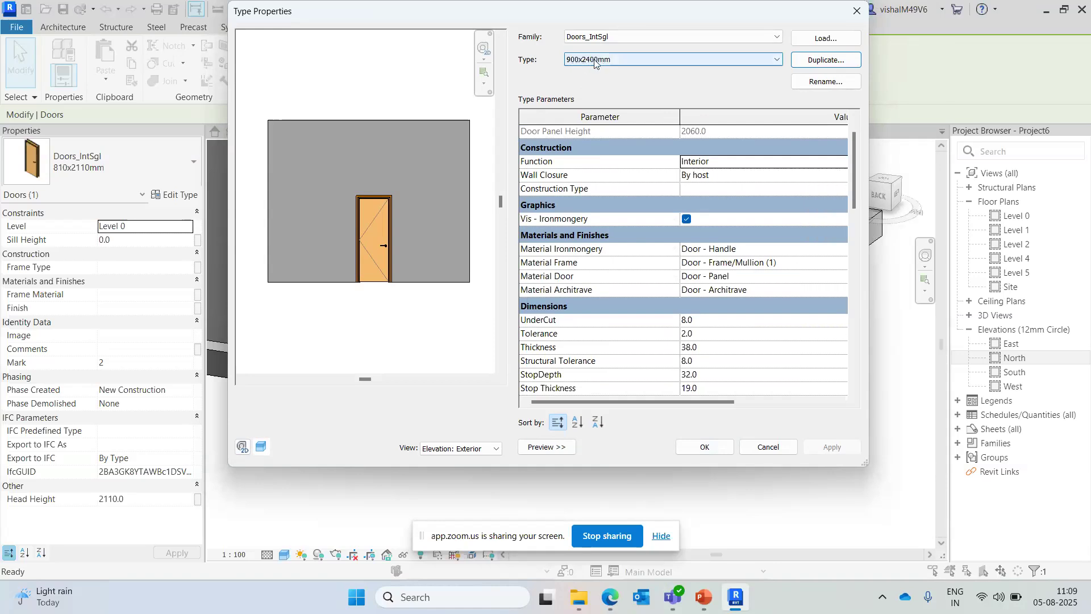
scroll(655, 217, "down", 4)
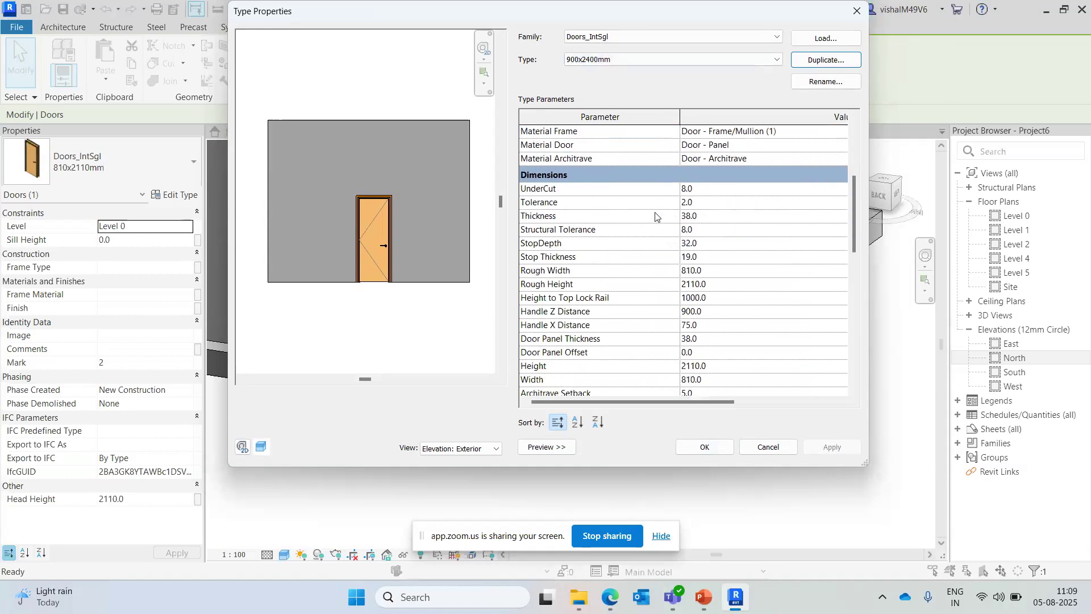
scroll(655, 216, "down", 1)
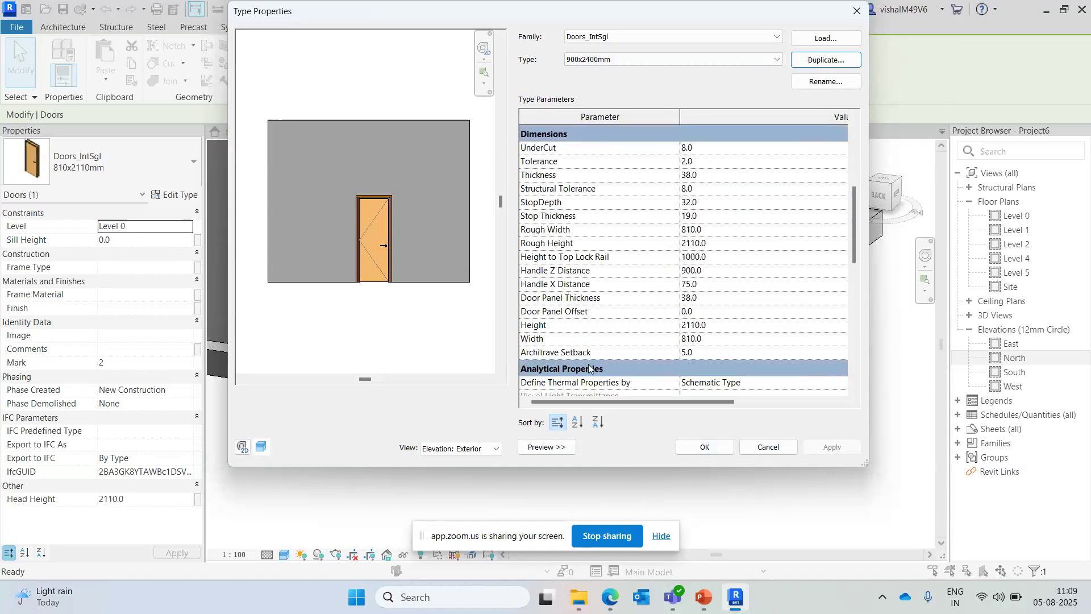
left_click(714, 331)
left_click(628, 402)
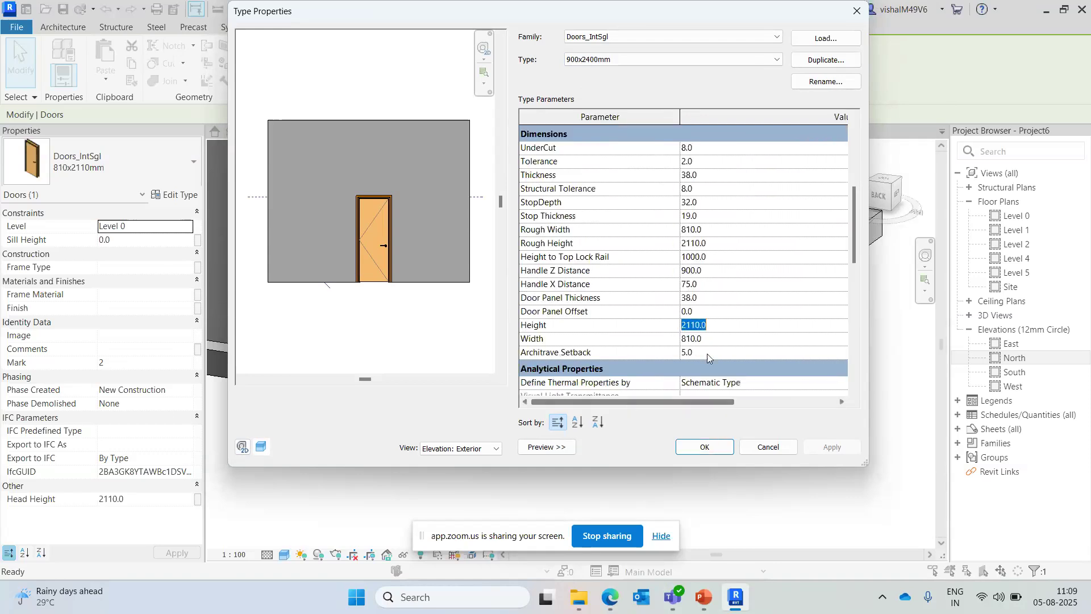
type("2400")
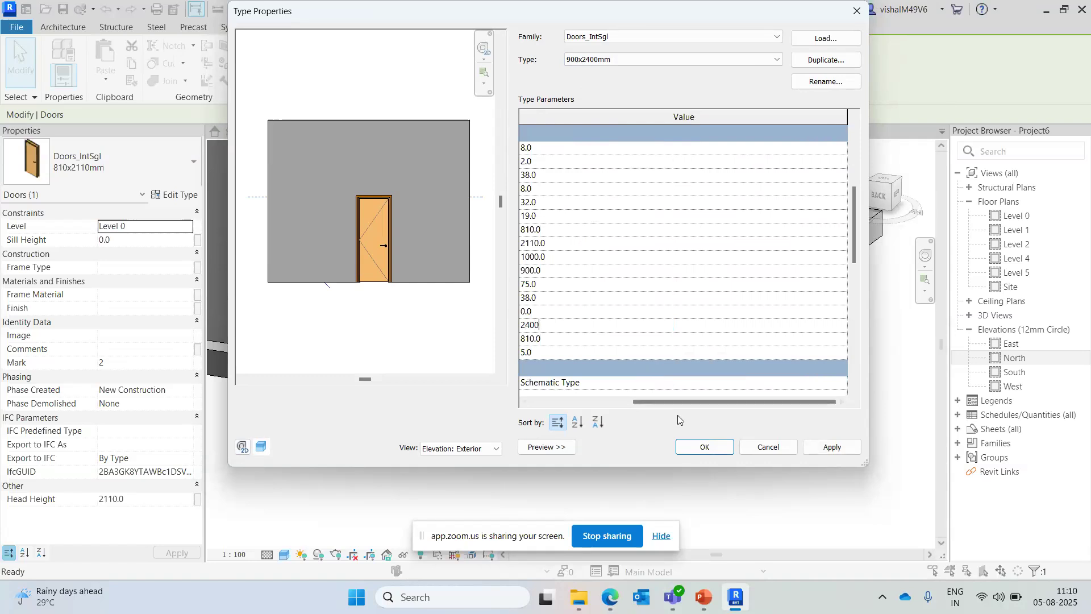
left_click_drag(657, 402, 555, 402)
left_click(694, 340)
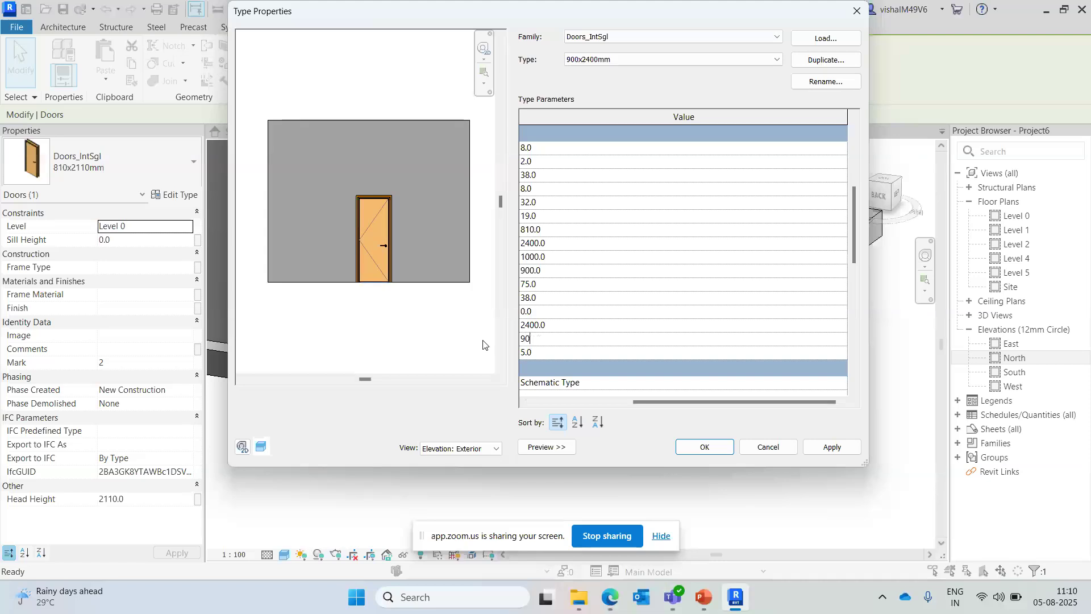
left_click(701, 448)
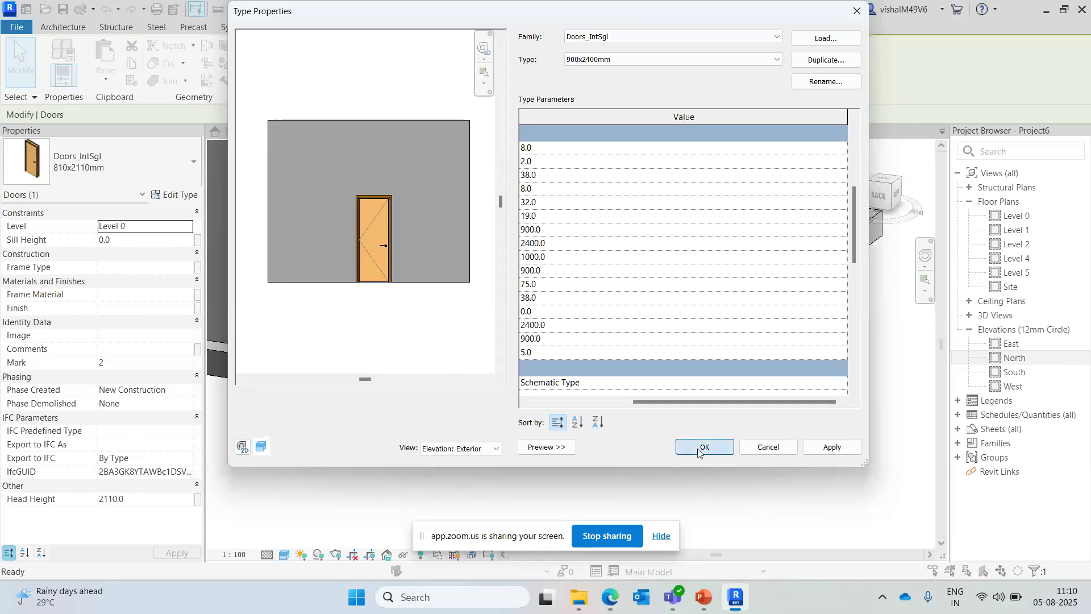
scroll(530, 337, "up", 3)
key("Escape")
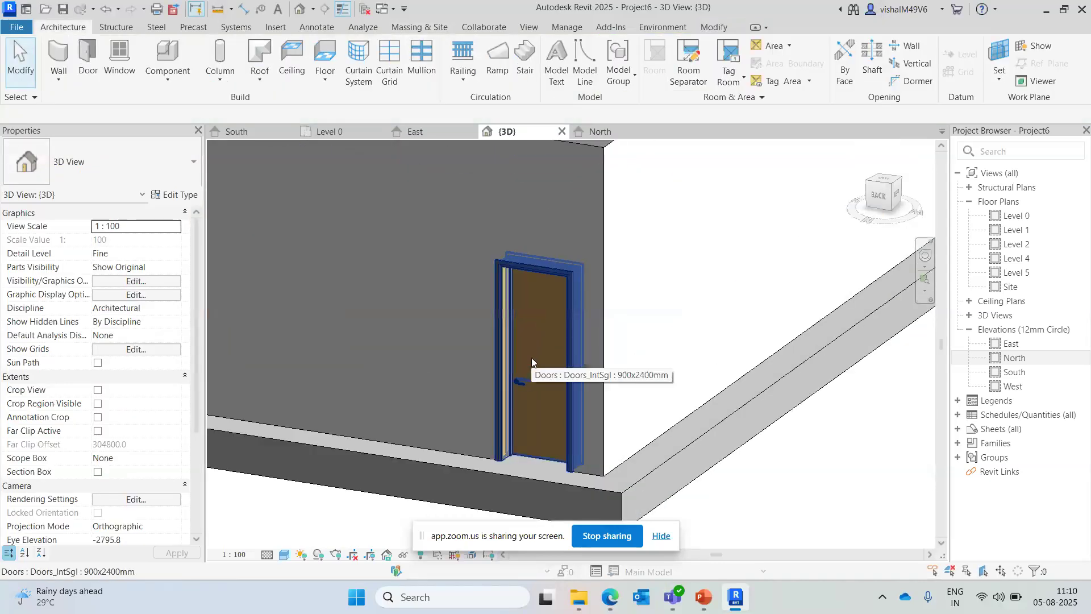
- Delete the single door from the rear wall, and undo both the deletion and the door's change to the 900x2400mm type
middle_click_drag(540, 359, 709, 468, "shift")
scroll(698, 467, "down", 2)
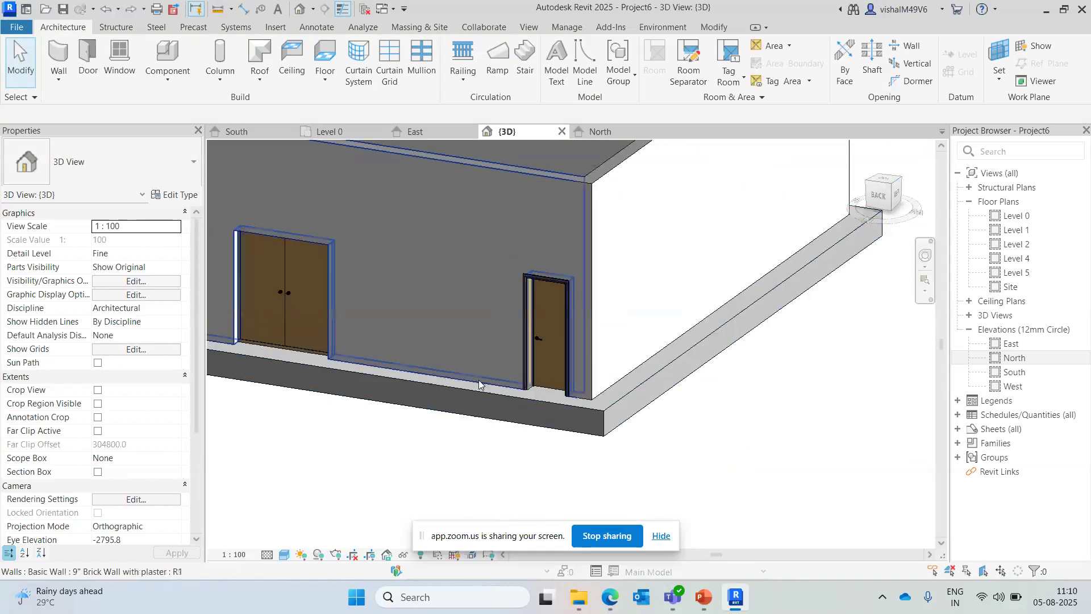
left_click(521, 357)
key("Delete")
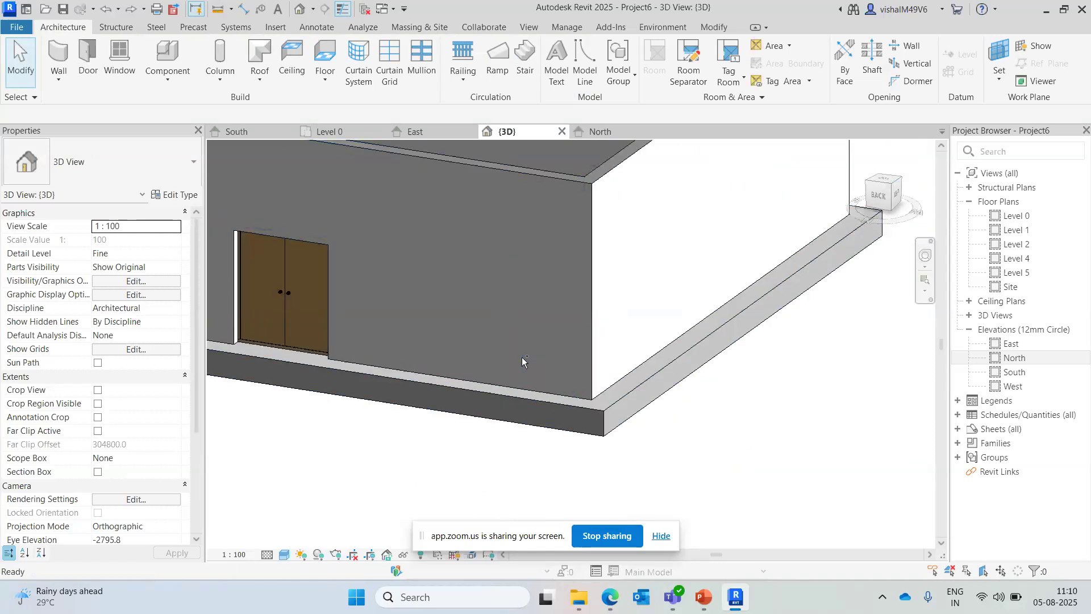
key("ctrl+z")
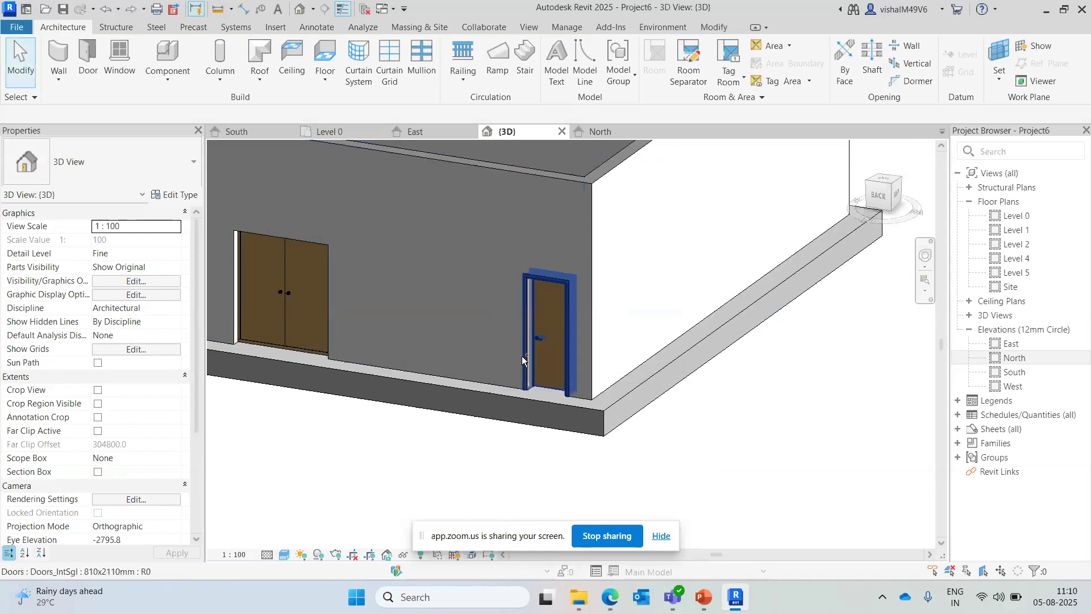
key("ctrl+z")
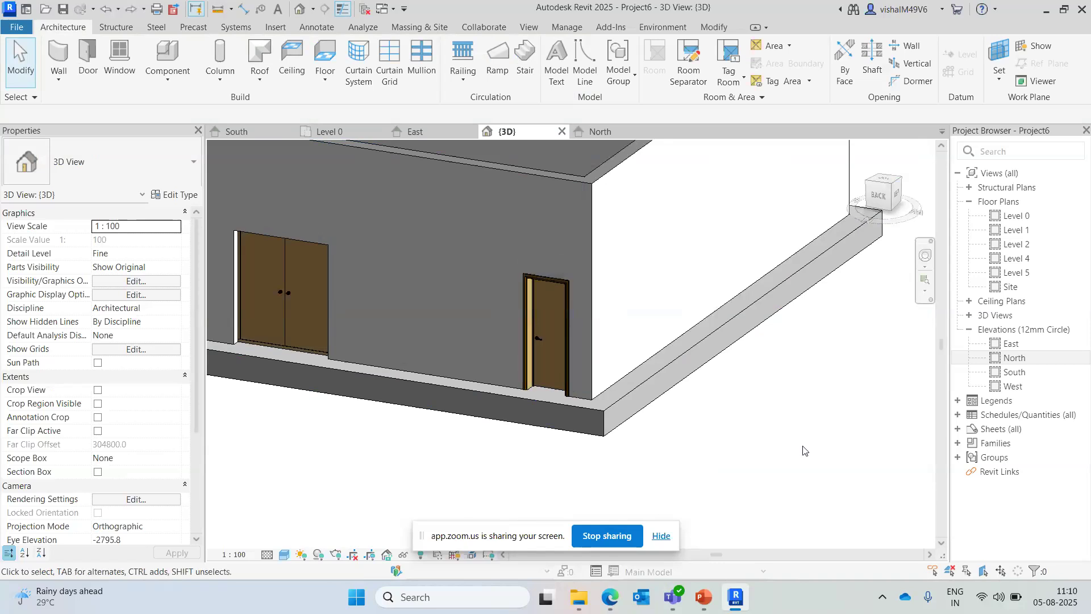
- Select the single door at the wall corner to check its type, and examine the rear wall's doors from a turned 3D view
scroll(528, 413, "down", 2)
left_click(530, 380)
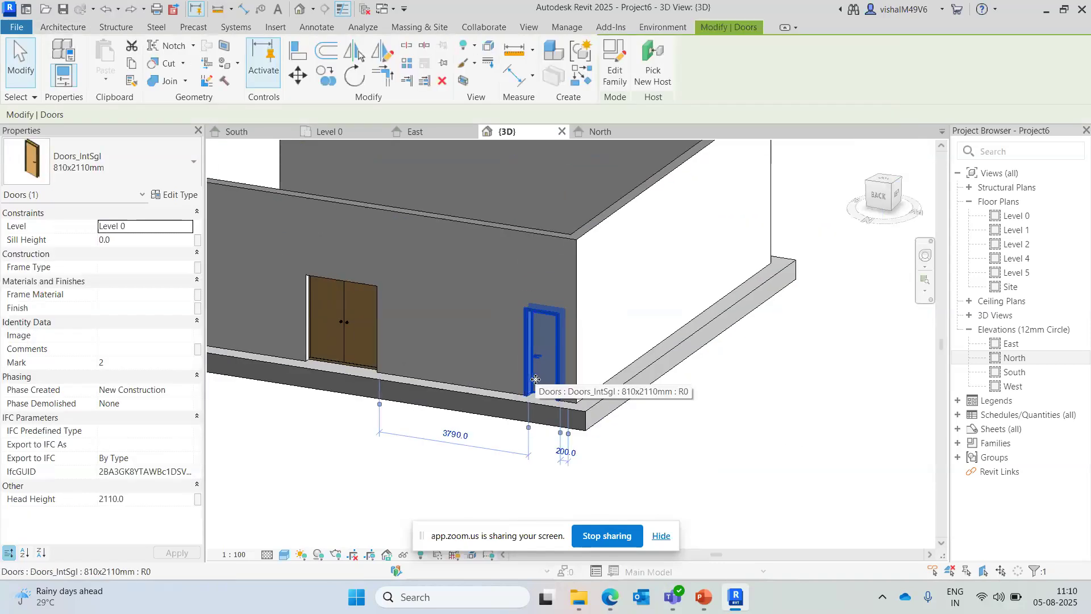
left_click(776, 408)
middle_click_drag(643, 419, 666, 453, "shift")
middle_click_drag(478, 455, 497, 425)
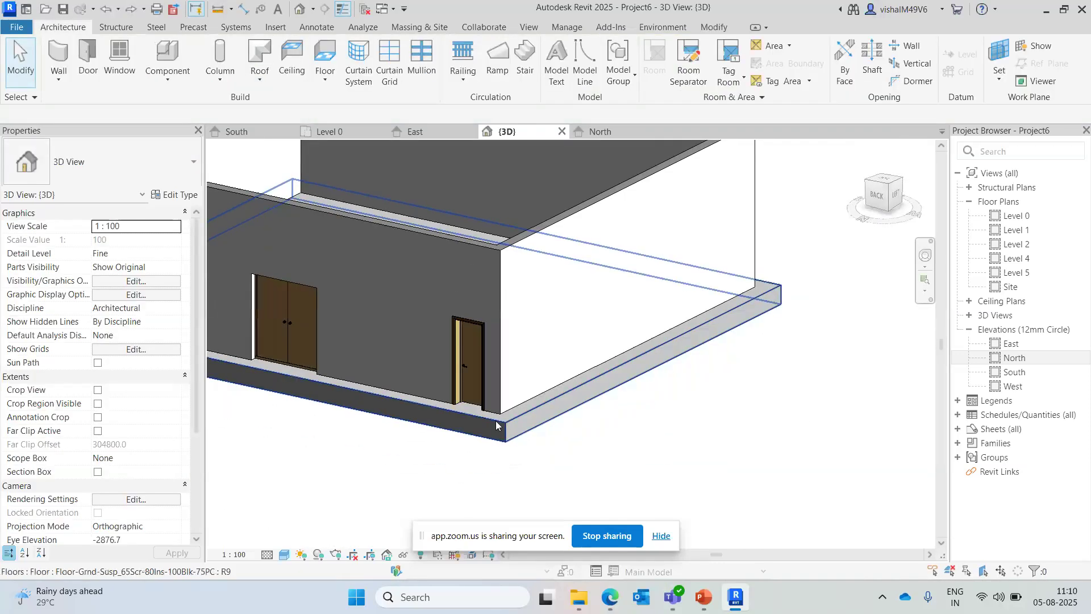
middle_click_drag(503, 381, 518, 376)
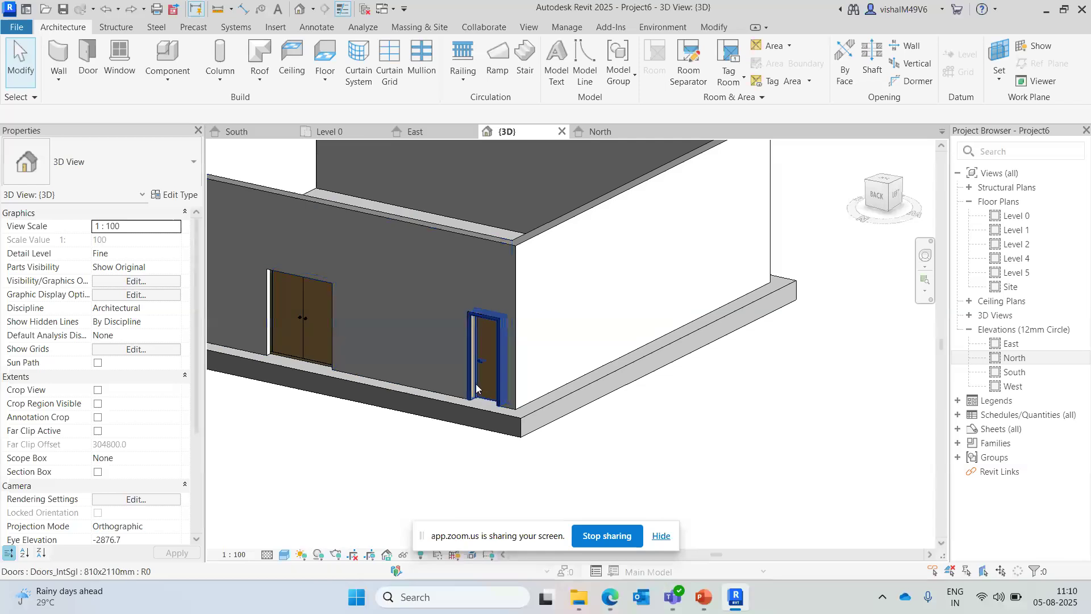
left_click(476, 383)
key("Escape")
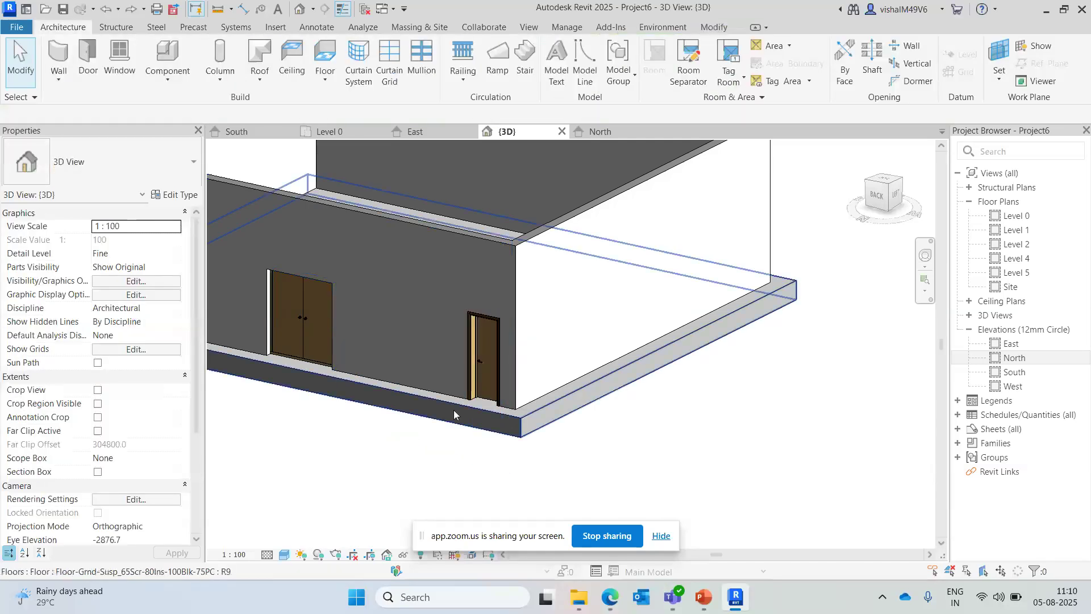
- Place three more 810x2110mm single doors in the rear wall, one between the existing doors and two beyond the double door
middle_click_drag(453, 410, 481, 428)
key("d")
key("r")
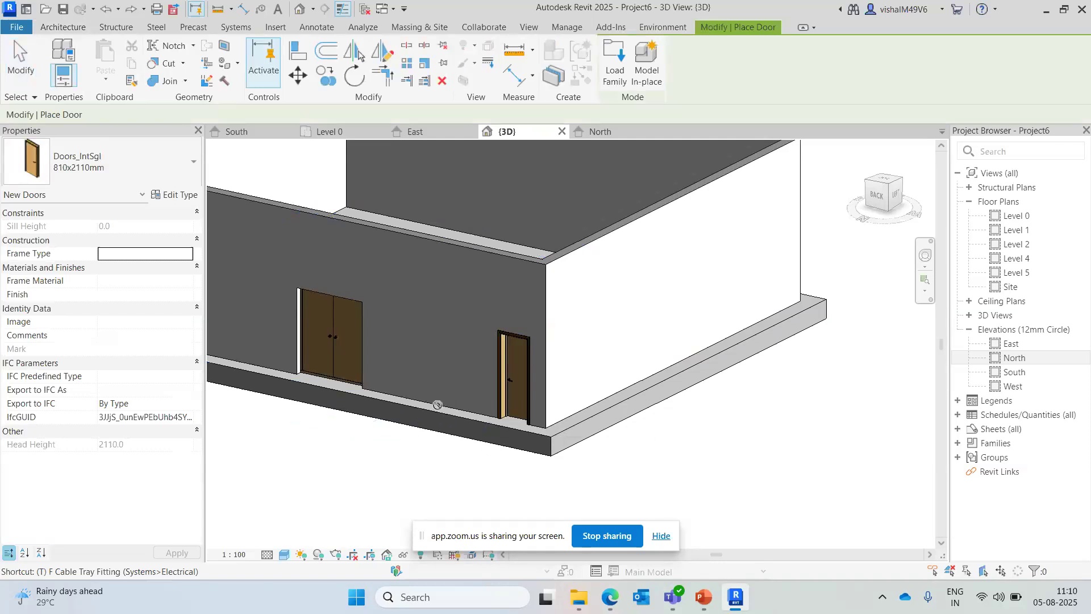
scroll(430, 397, "up", 2)
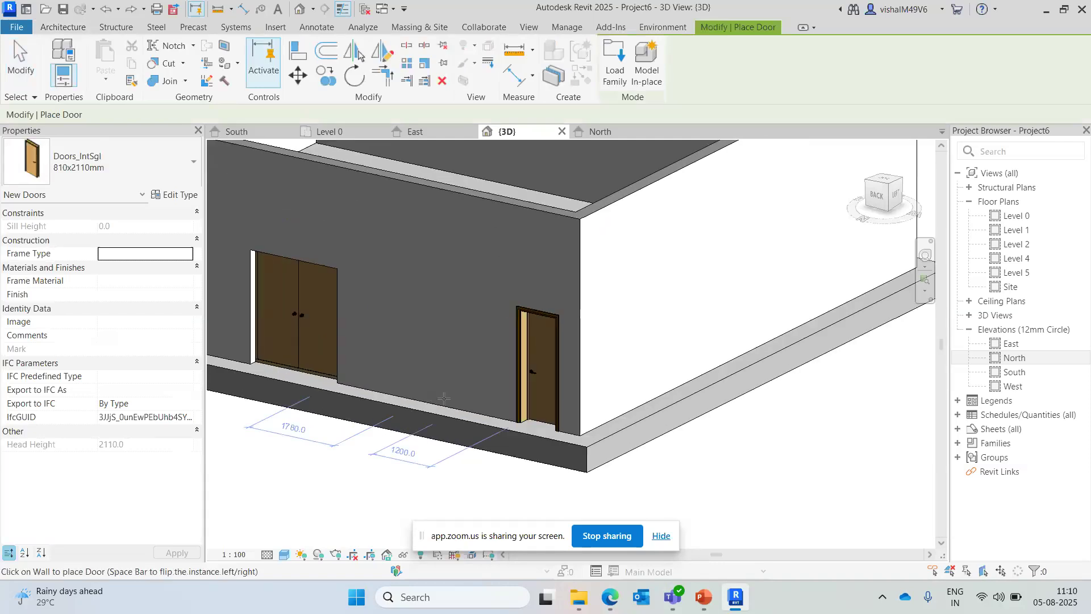
middle_click_drag(469, 398, 789, 423)
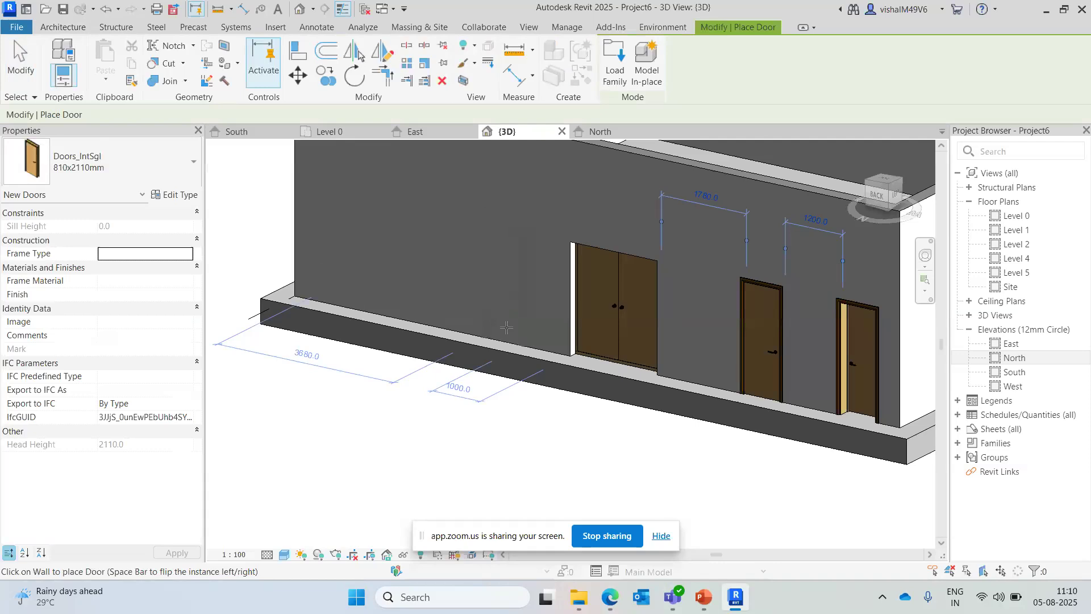
left_click(502, 290)
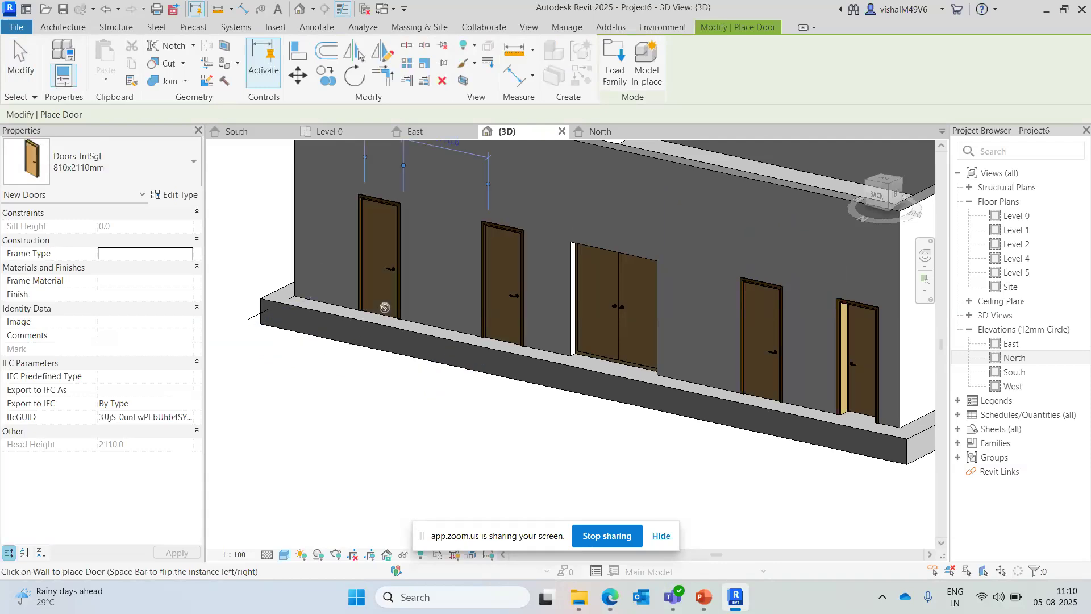
scroll(449, 353, "down", 2)
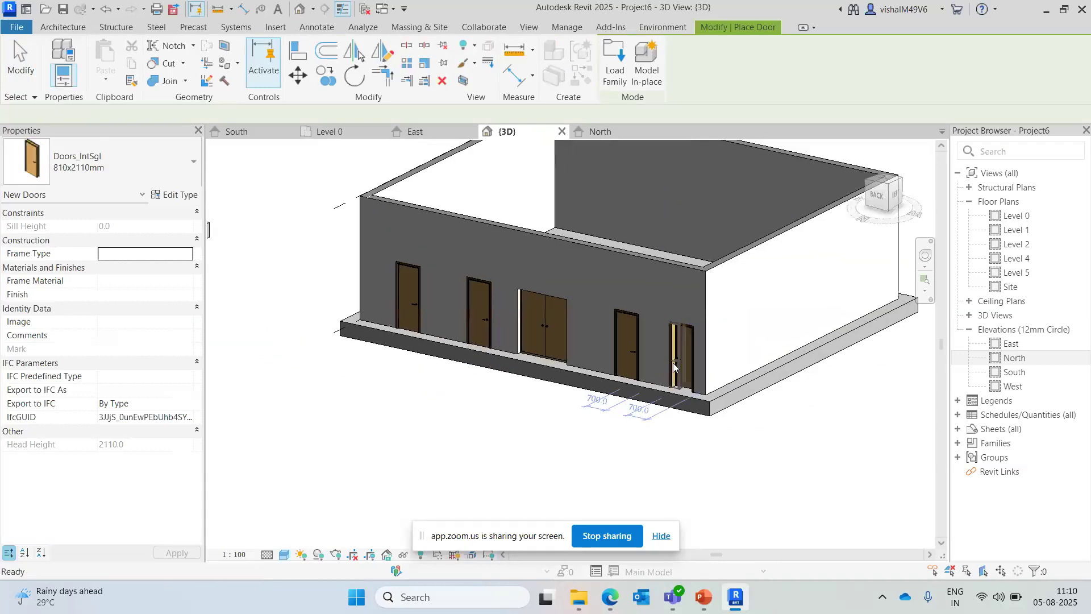
- Undo the three added single doors in the rear wall and leave door placement
key("ctrl+z")
key("ctrl+z")
key("ctrl+z")
scroll(421, 340, "down", 5)
key("Escape")
scroll(500, 301, "up", 2)
middle_click_drag(586, 436, 333, 278, "shift")
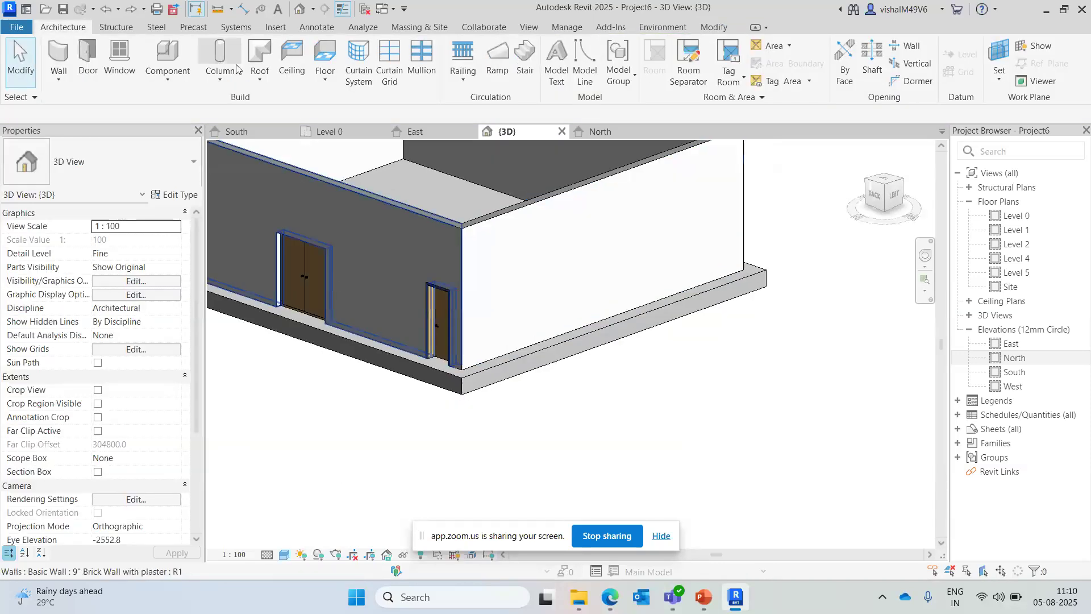
- Place two Windows_Sgl_Plain 910x910mm windows in the blank left side wall in the 3D view, the first about 1500 mm from the corner
left_click(120, 59)
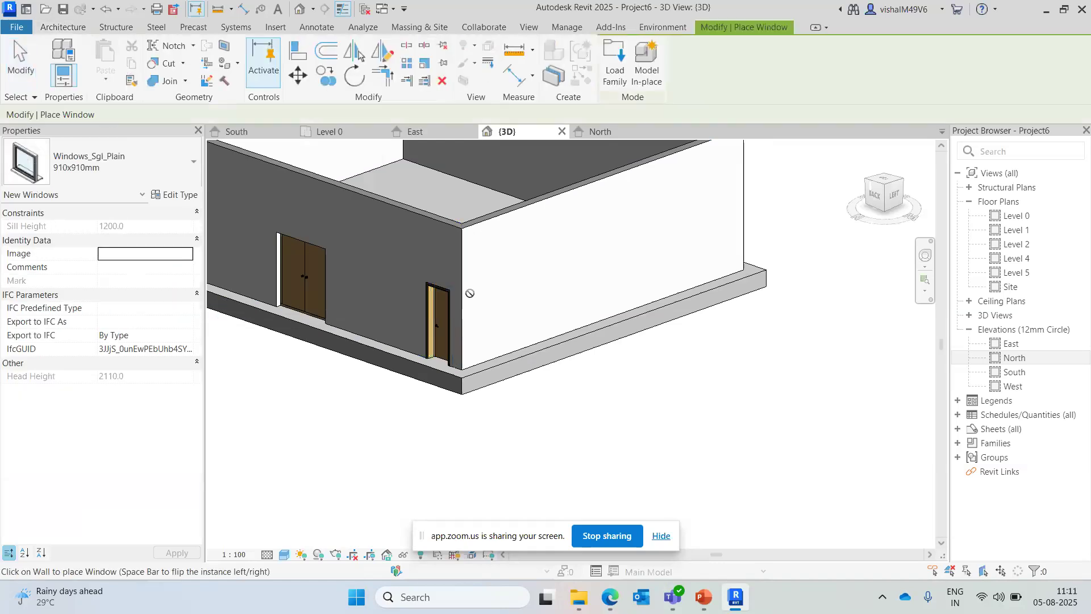
scroll(533, 282, "up", 2)
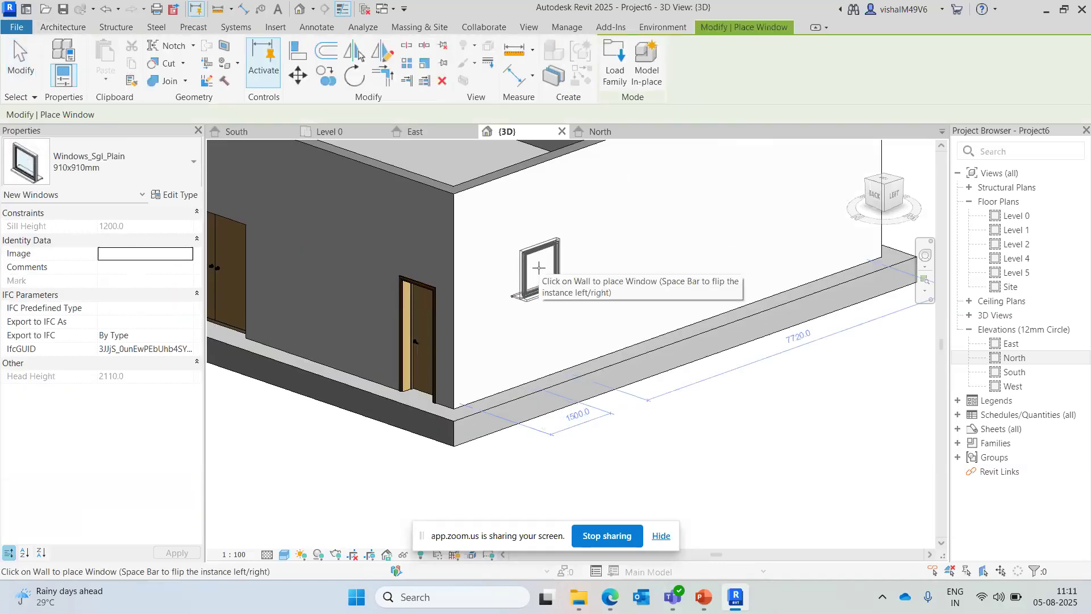
left_click(539, 267)
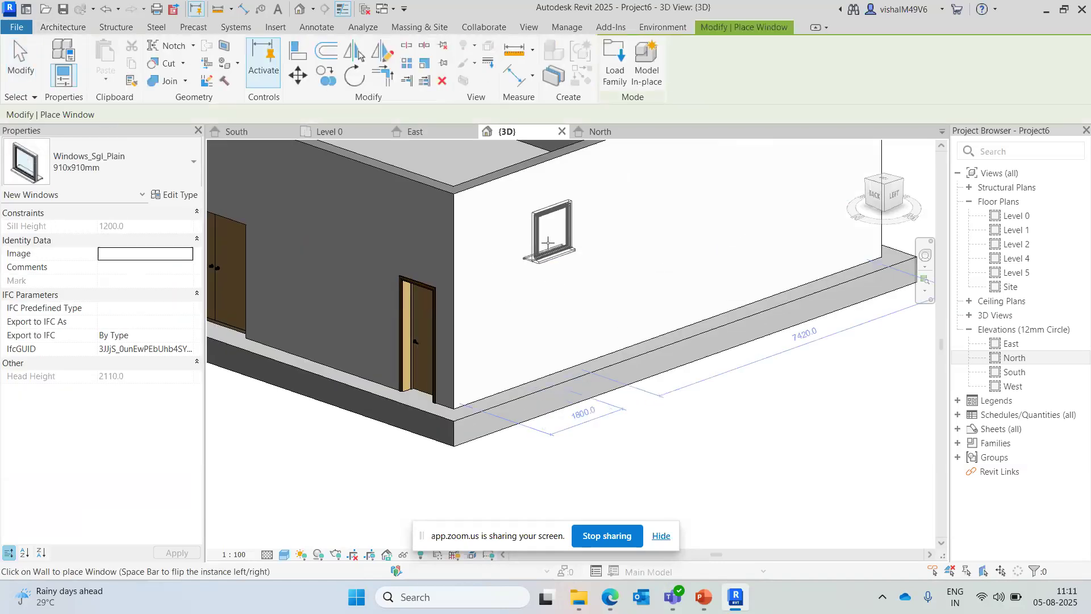
left_click(683, 231)
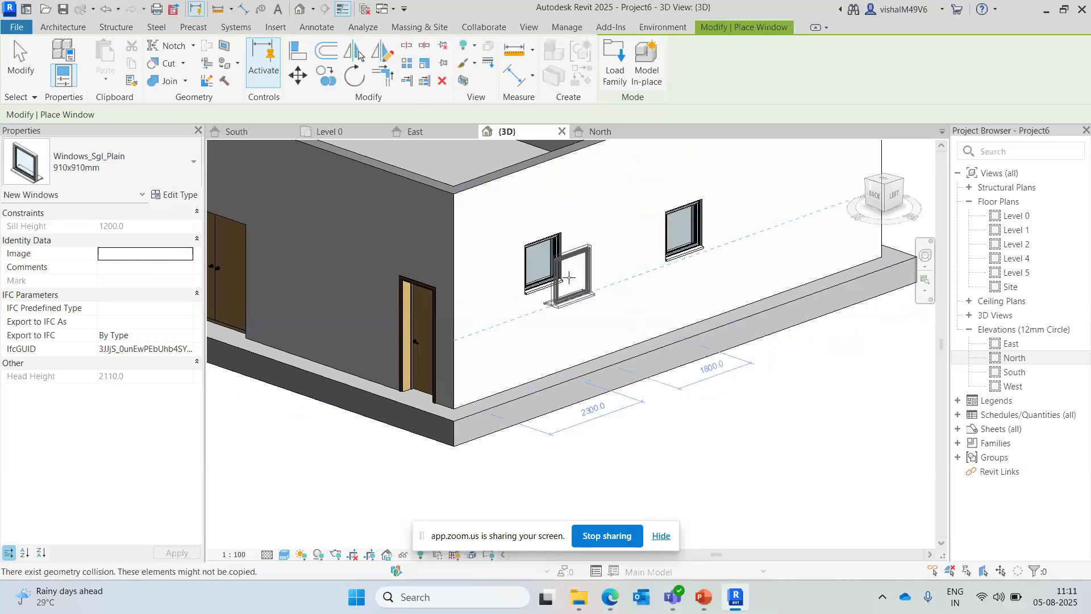
key("Escape")
scroll(654, 450, "down", 2)
middle_click_drag(733, 456, 699, 427, "shift")
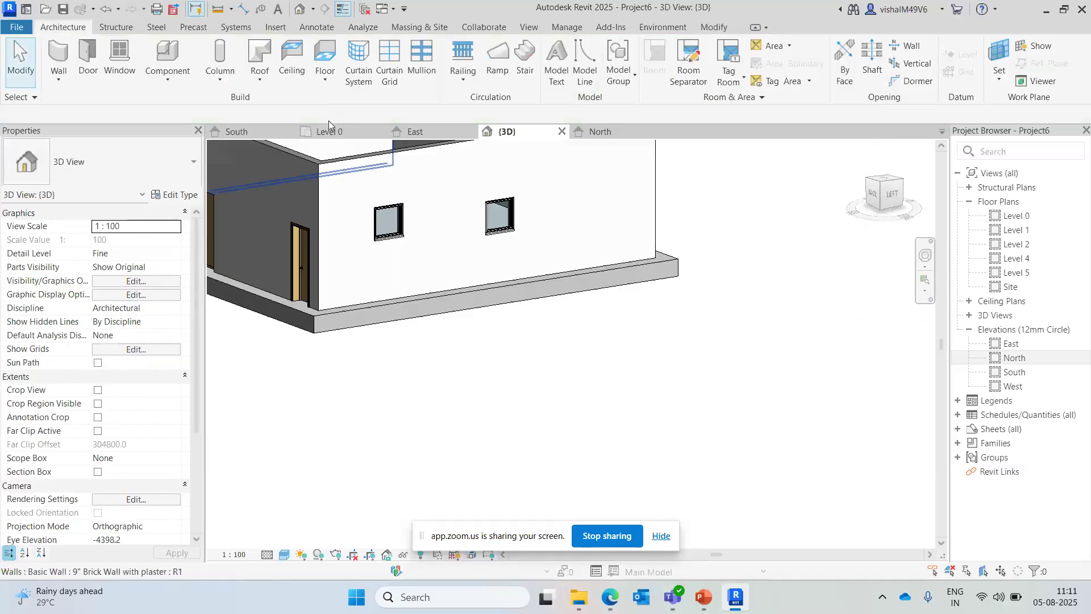
middle_click_drag(383, 341, 491, 296, "shift")
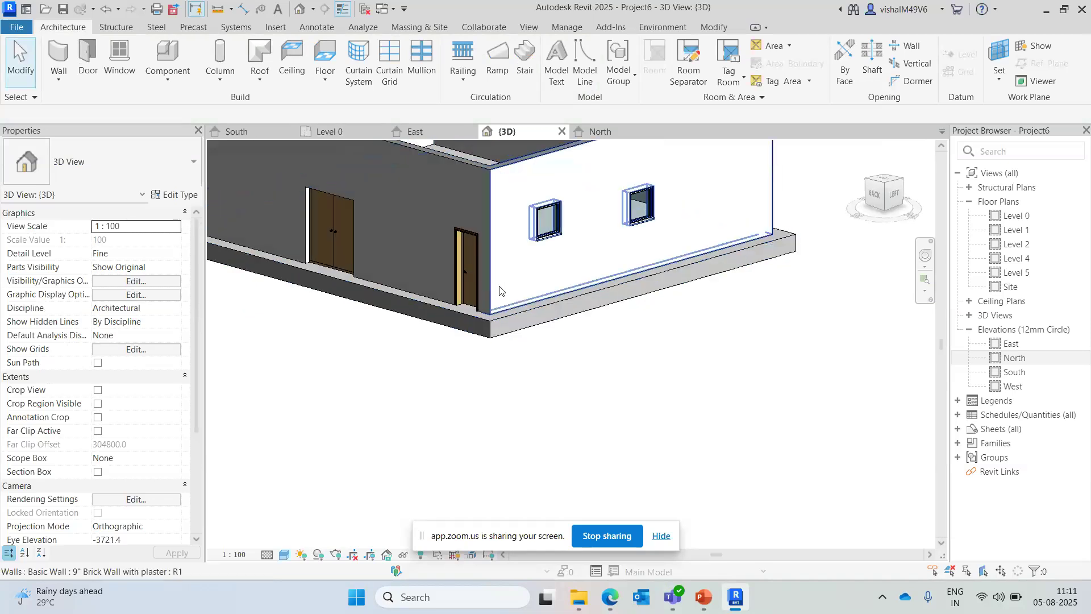
- Place two more 910x910mm windows in the left side wall on the Level 0 floor plan
left_click(345, 132)
scroll(467, 196, "down", 2)
scroll(412, 379, "up", 2)
middle_click_drag(415, 387, 420, 321)
scroll(419, 319, "down", 3)
middle_click_drag(464, 395, 461, 335)
left_click(119, 57)
scroll(400, 294, "up", 3)
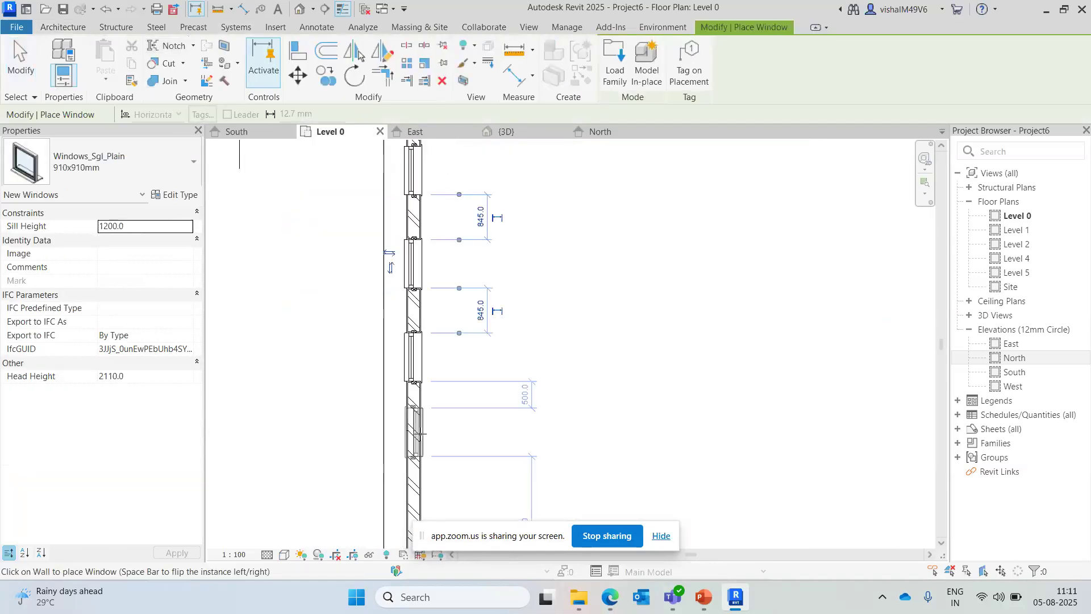
key("Escape")
key("Escape")
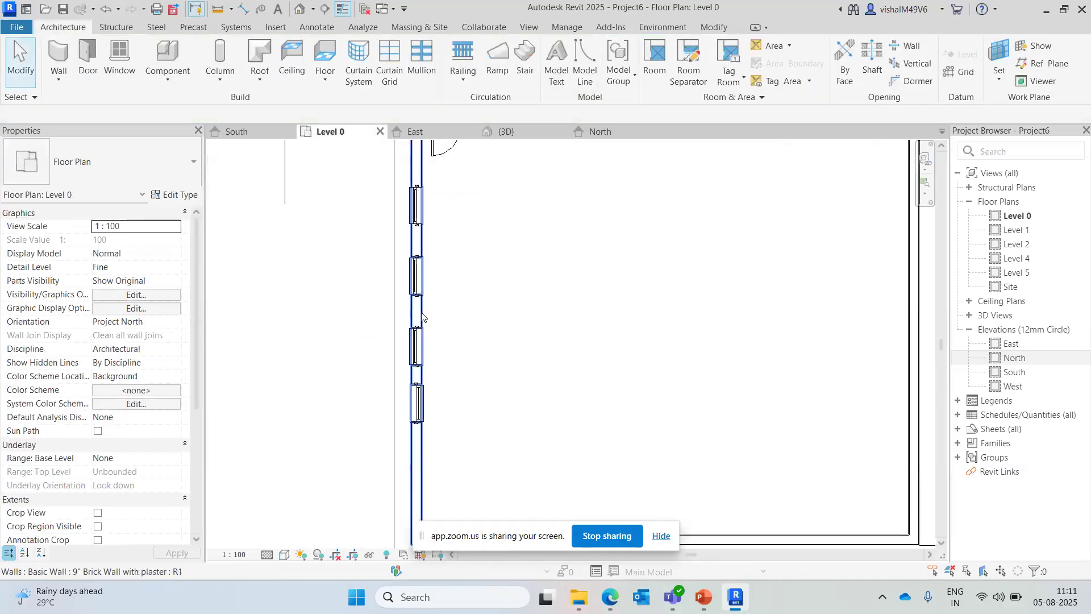
left_click(423, 463)
left_click(505, 400)
left_click(429, 445)
left_click(454, 440)
- Flip the single corner door's facing and hand on the plan, and return it to its inward swing
scroll(429, 363, "up", 1)
scroll(428, 363, "down", 2)
scroll(443, 258, "up", 2)
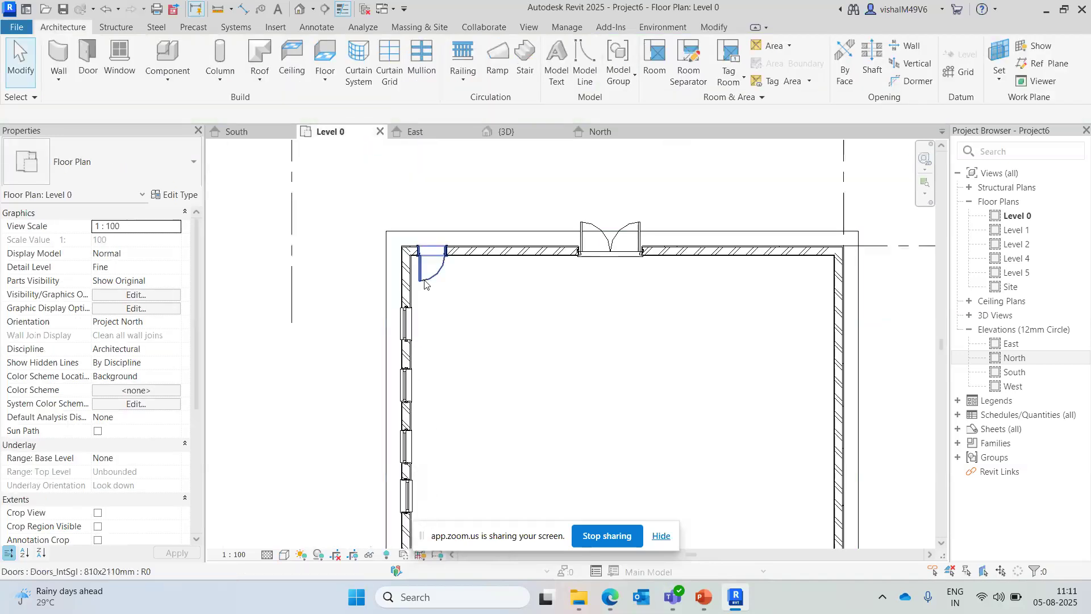
left_click(434, 253)
scroll(430, 289, "up", 2)
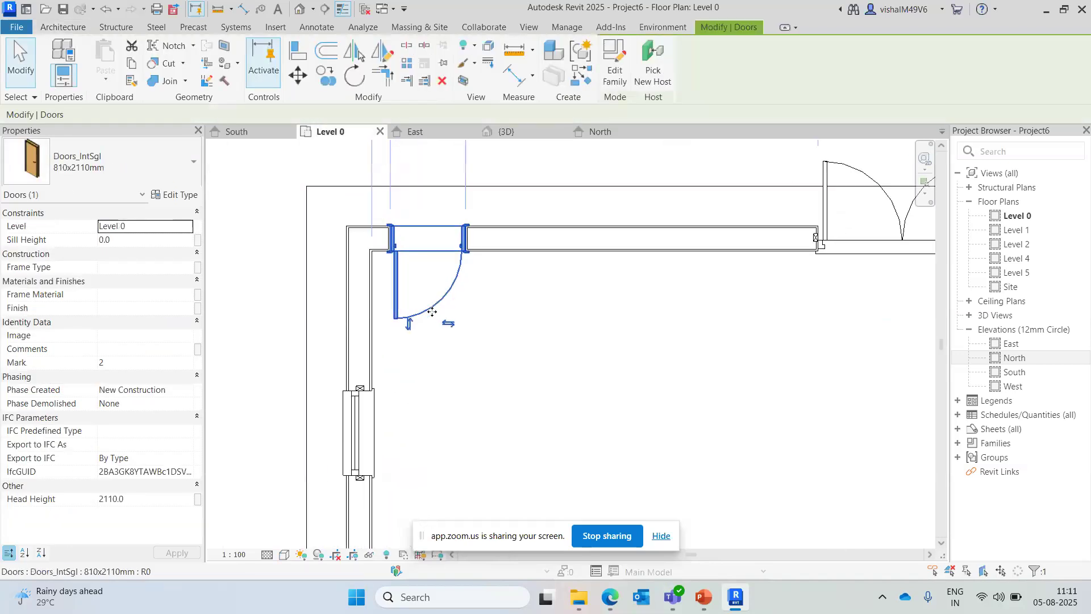
left_click(407, 328)
middle_click_drag(417, 257, 429, 358)
left_click(462, 233)
left_click(417, 234)
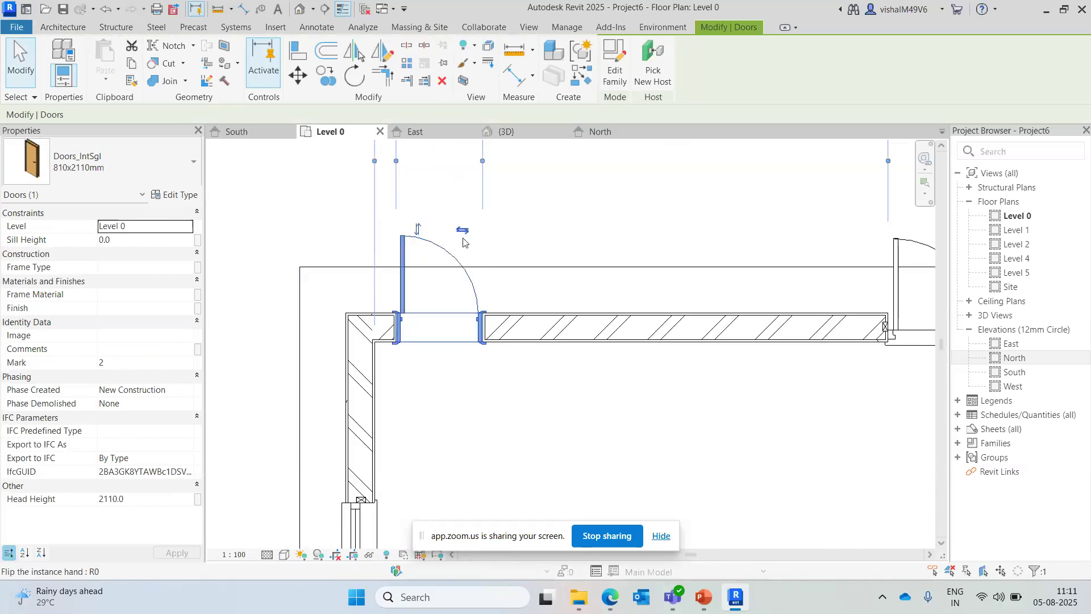
left_click(418, 230)
scroll(426, 336, "down", 2)
left_click(438, 407)
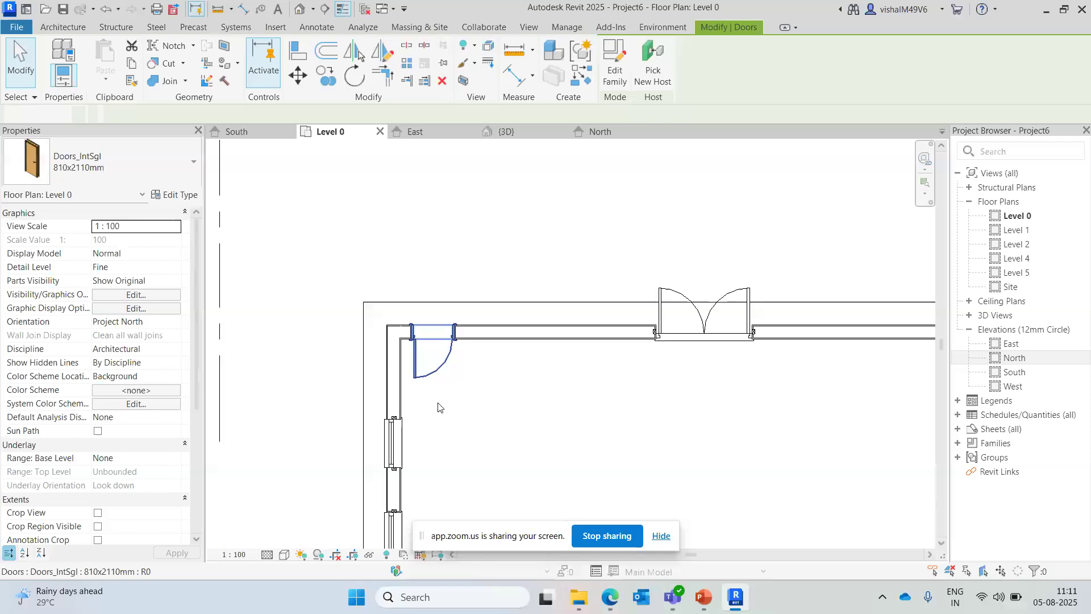
- Flip the facing of the left wall's window nearest the single door, and flip it back
scroll(365, 417, "up", 1)
middle_click_drag(365, 416, 385, 222)
middle_click_drag(422, 291, 420, 286)
scroll(429, 220, "up", 2)
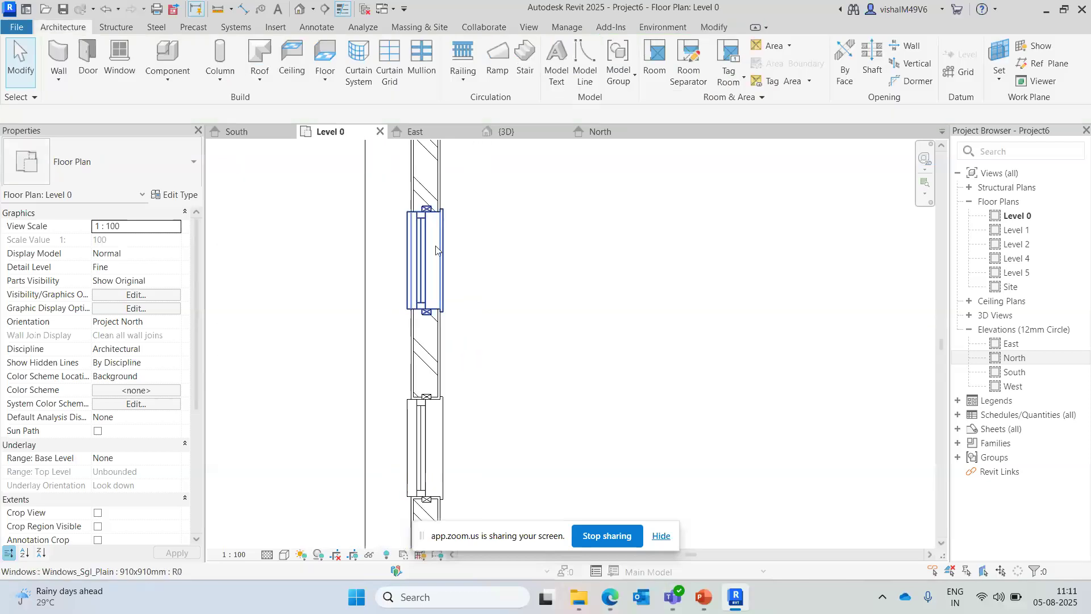
left_click(435, 249)
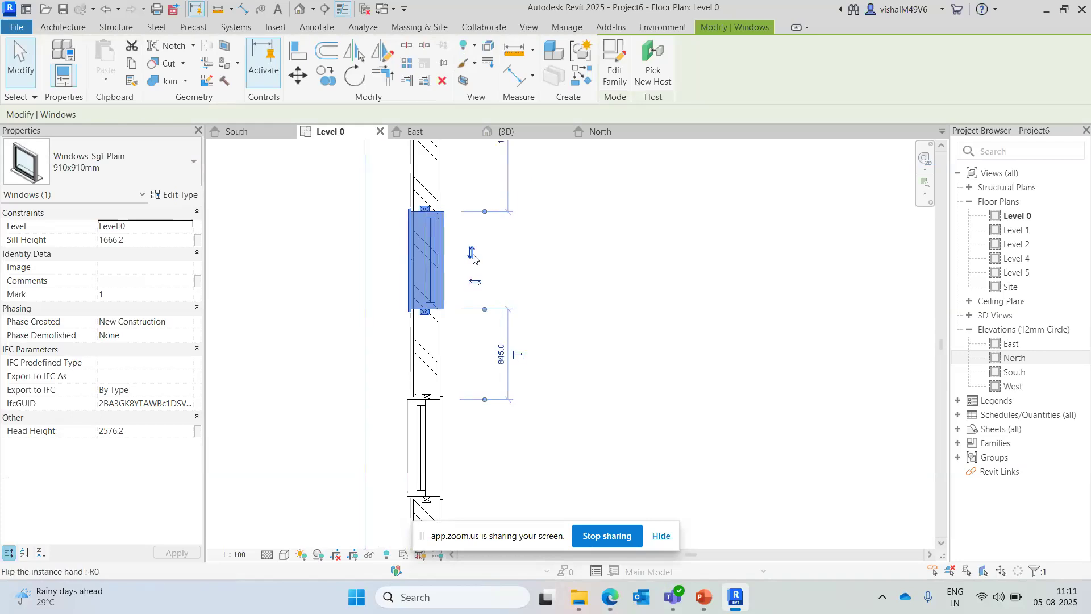
key("Escape")
scroll(407, 227, "down", 4)
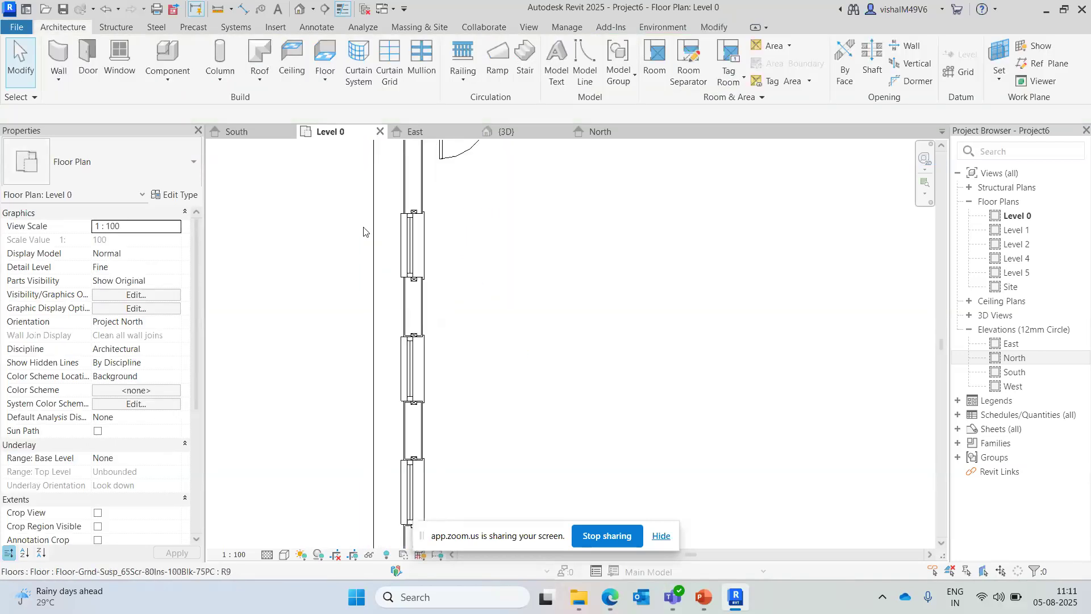
middle_click_drag(429, 299, 423, 260)
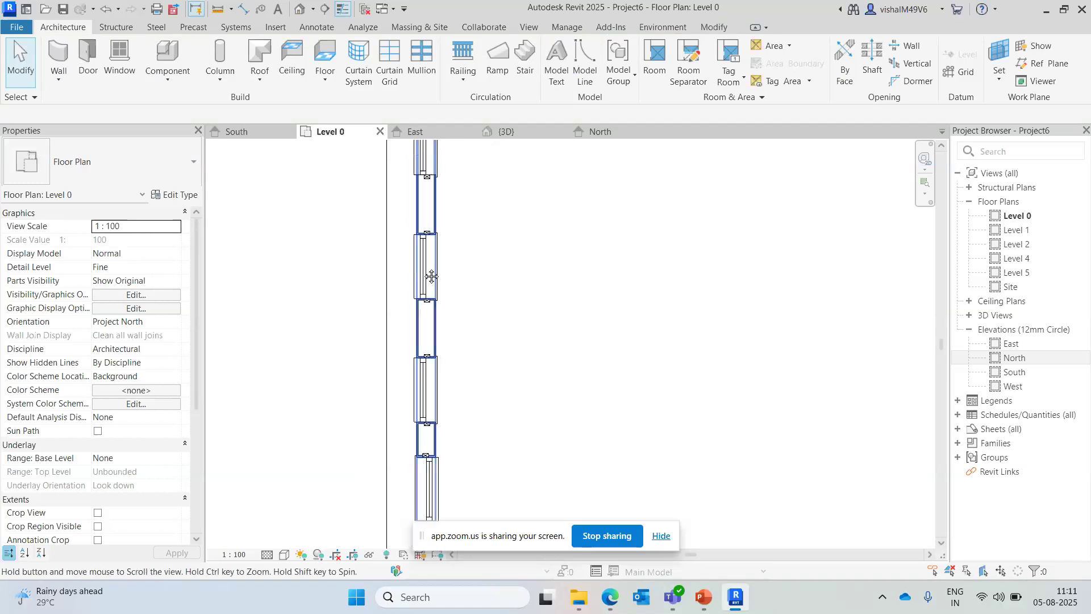
middle_click_drag(425, 370, 431, 316)
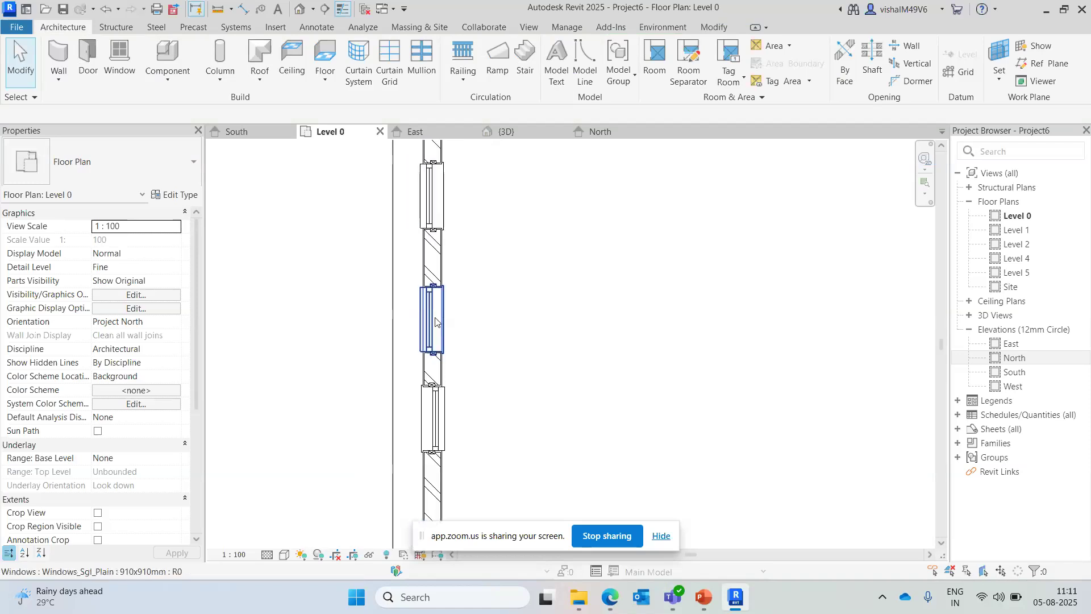
- Flip the facing of the window farthest from the single door to match the others in the left wall
middle_click_drag(414, 409, 461, 330)
scroll(454, 364, "up", 2)
left_click(457, 365)
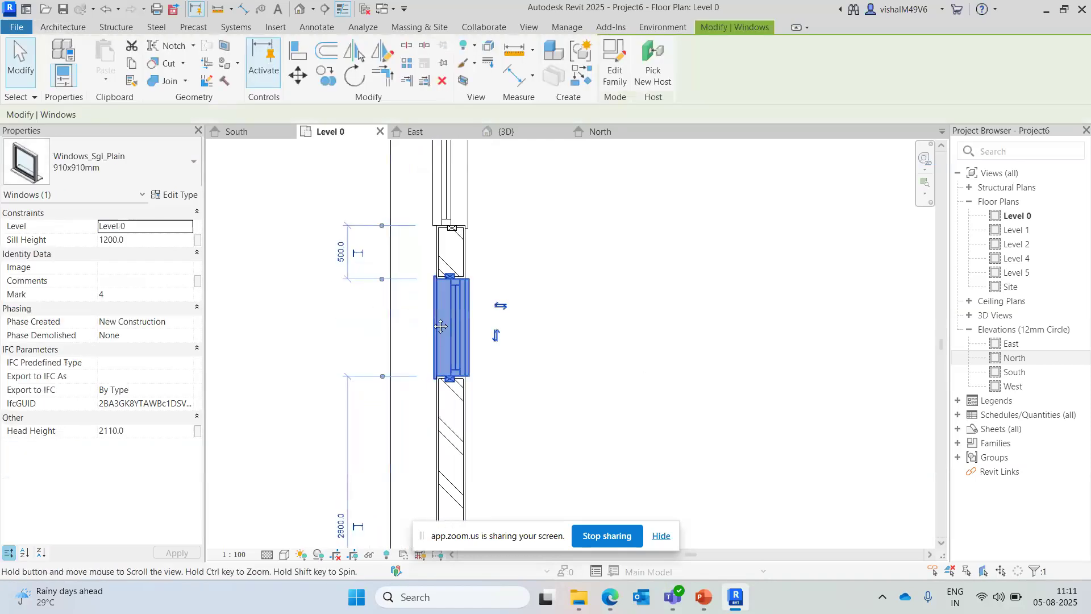
left_click(500, 312)
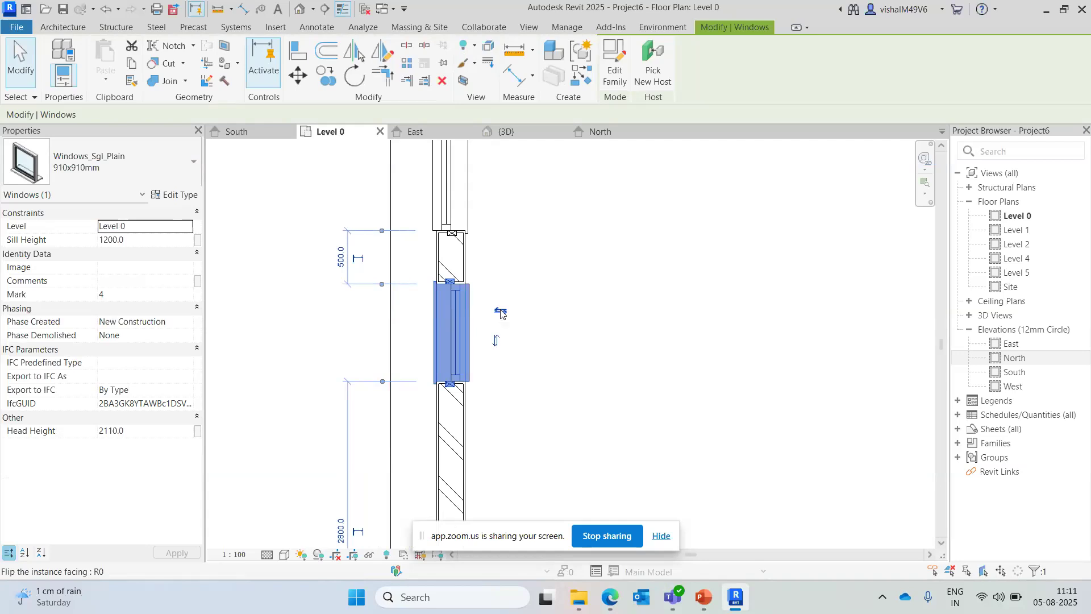
left_click(355, 370)
scroll(434, 305, "down", 2)
scroll(434, 316, "down", 2)
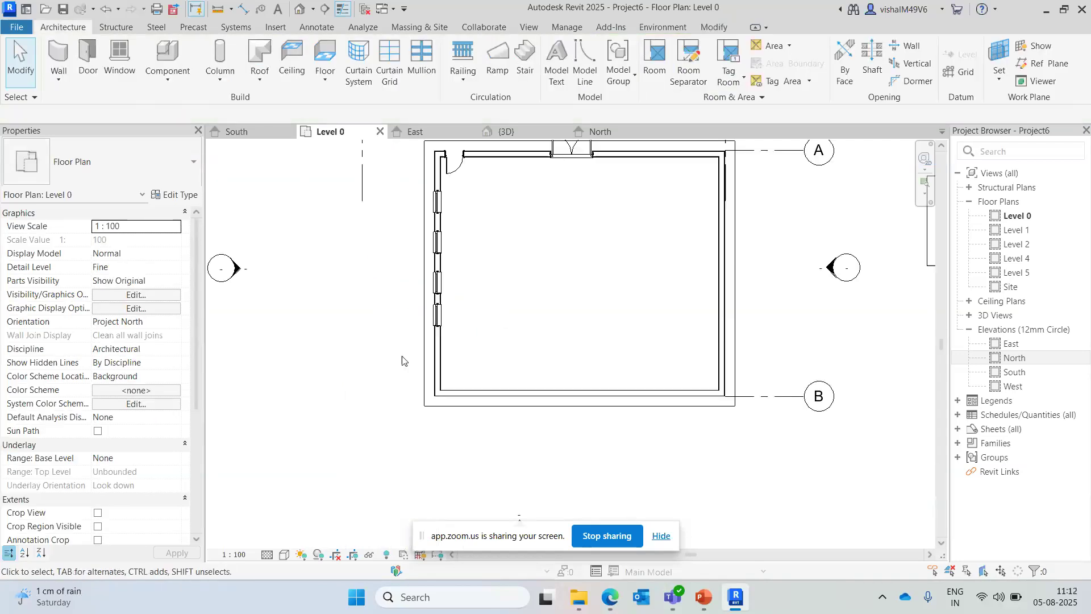
- Move the flipped window down the left wall to about 1700 mm from the neighbouring window
scroll(459, 250, "up", 3)
scroll(459, 250, "up", 3)
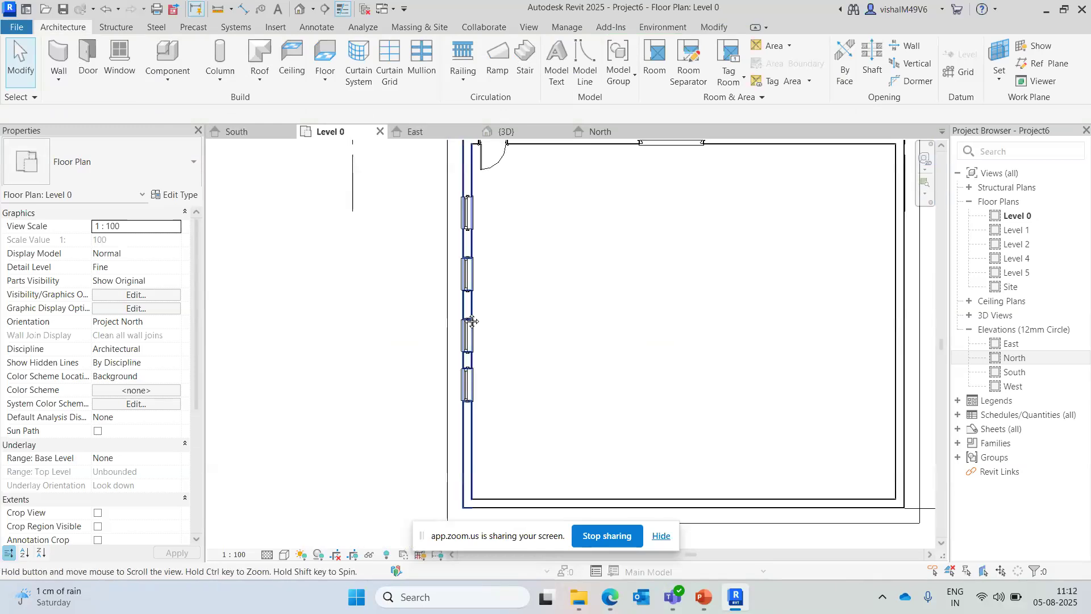
left_click(463, 372)
left_click_drag(468, 388, 469, 453)
left_click(500, 457)
middle_click_drag(488, 445, 502, 367)
- Duplicate the moved window's type under the name 1200x1500mm
left_click(482, 355)
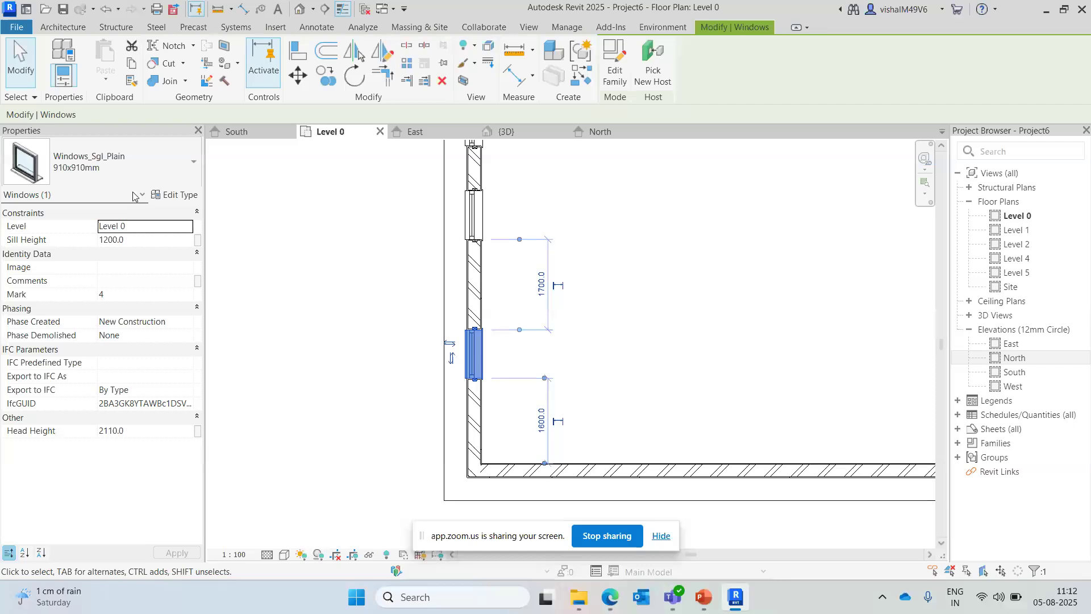
left_click(187, 196)
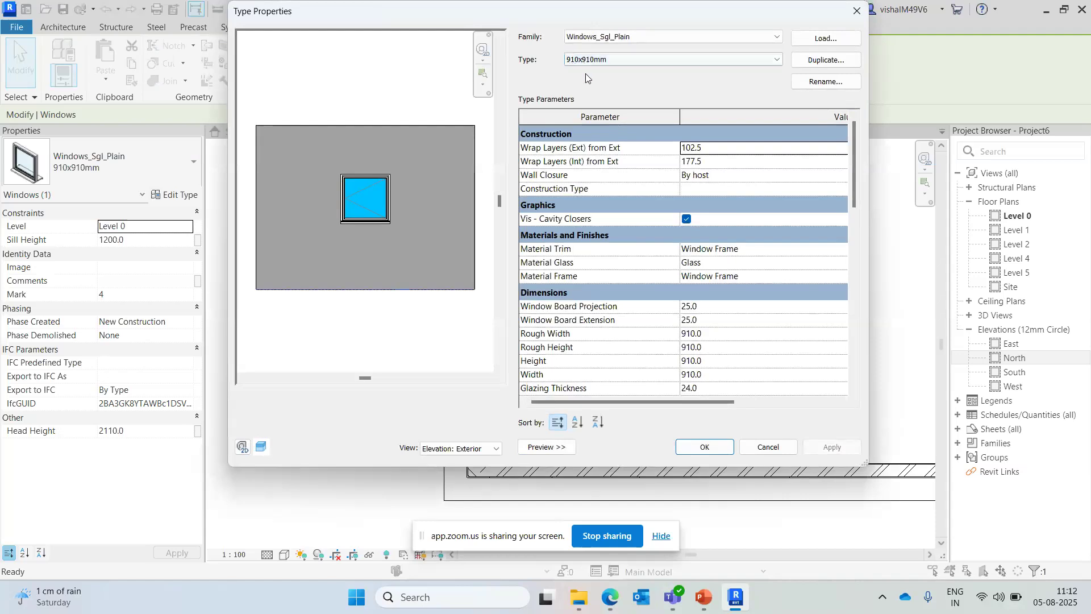
left_click(833, 60)
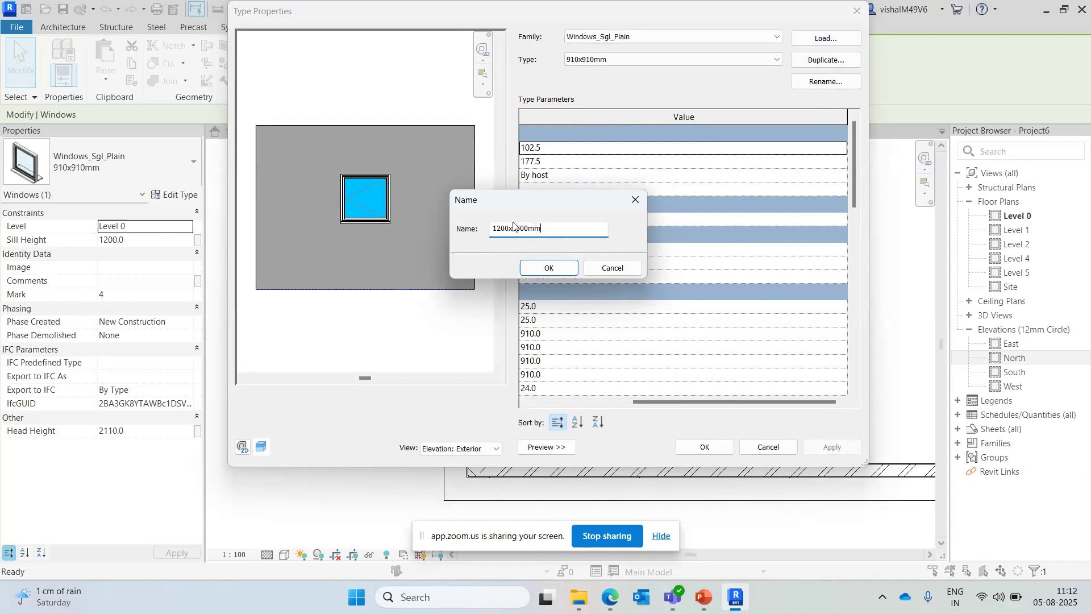
left_click(543, 266)
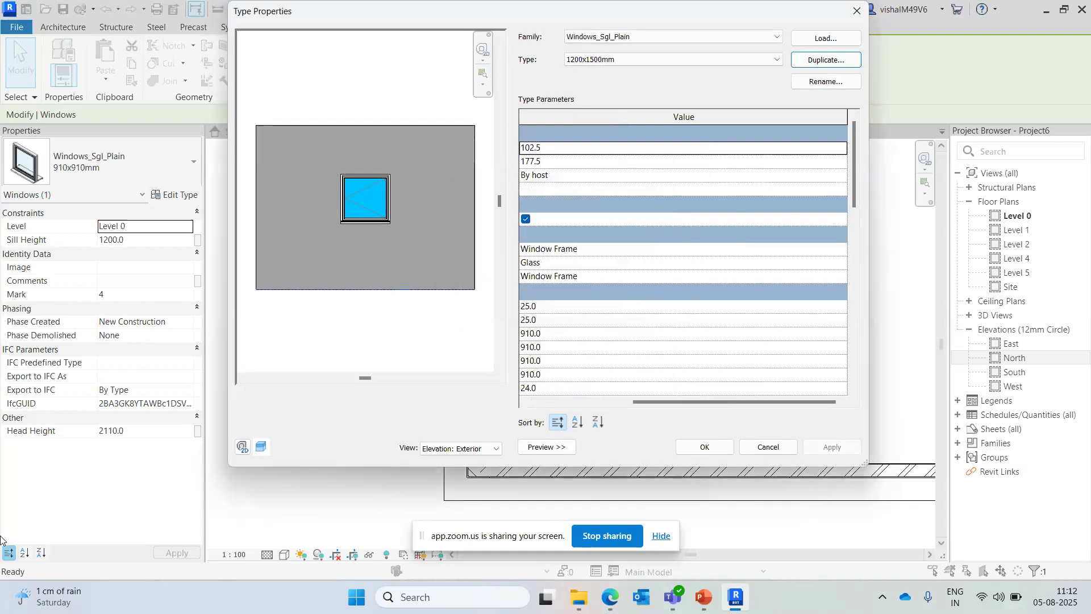
- Widen the Parameter column and enlarge the Type Properties dialog around the window's dimension parameters
scroll(683, 301, "down", 6)
scroll(657, 304, "up", 3)
scroll(629, 287, "up", 3)
scroll(629, 287, "down", 4)
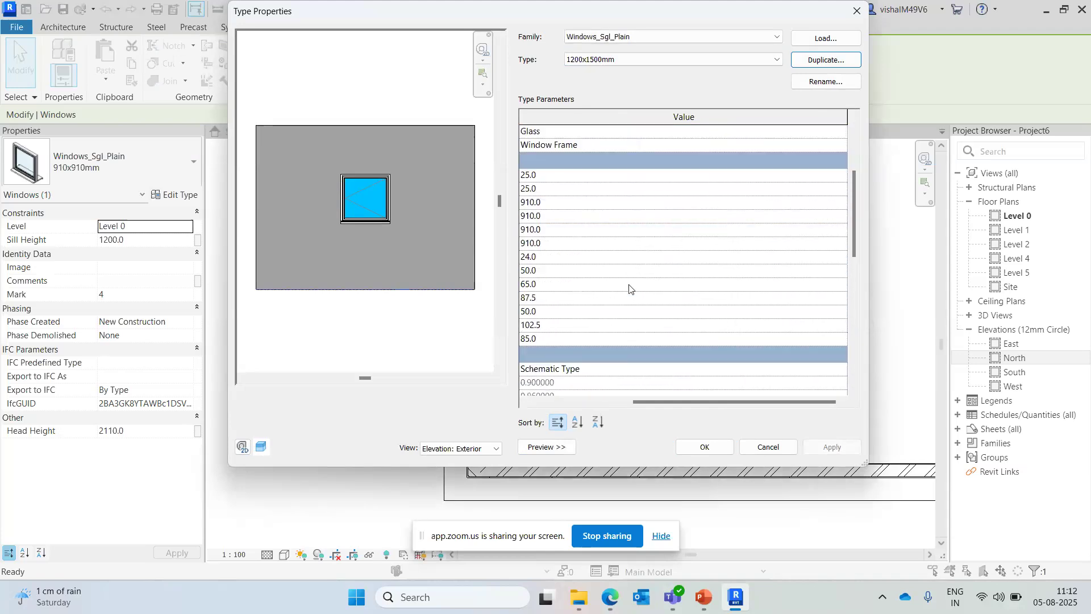
scroll(566, 288, "down", 5)
scroll(567, 284, "up", 5)
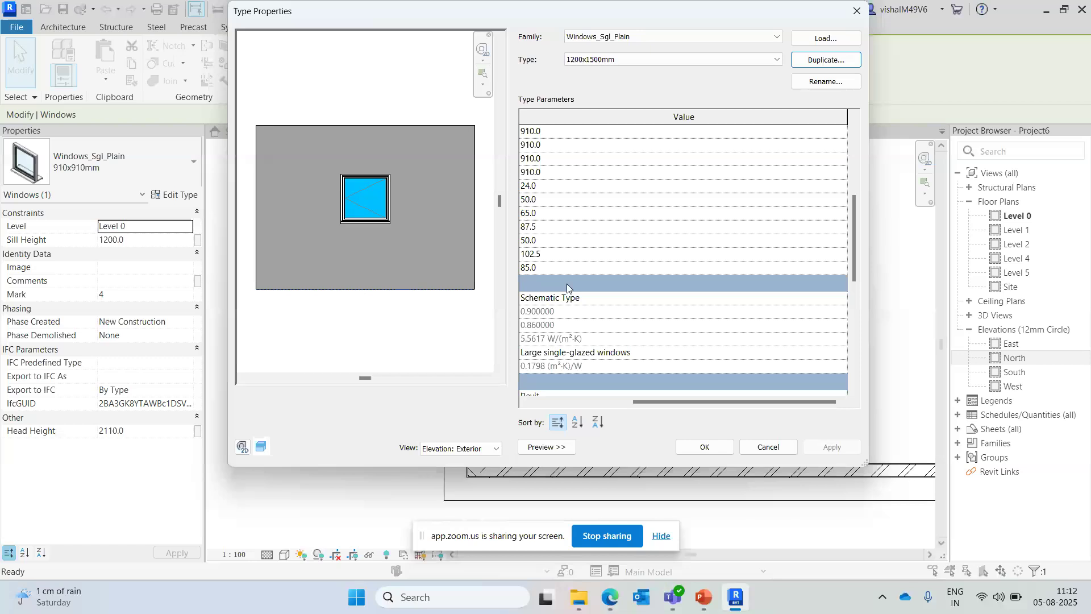
left_click_drag(623, 402, 519, 370)
scroll(545, 255, "up", 1)
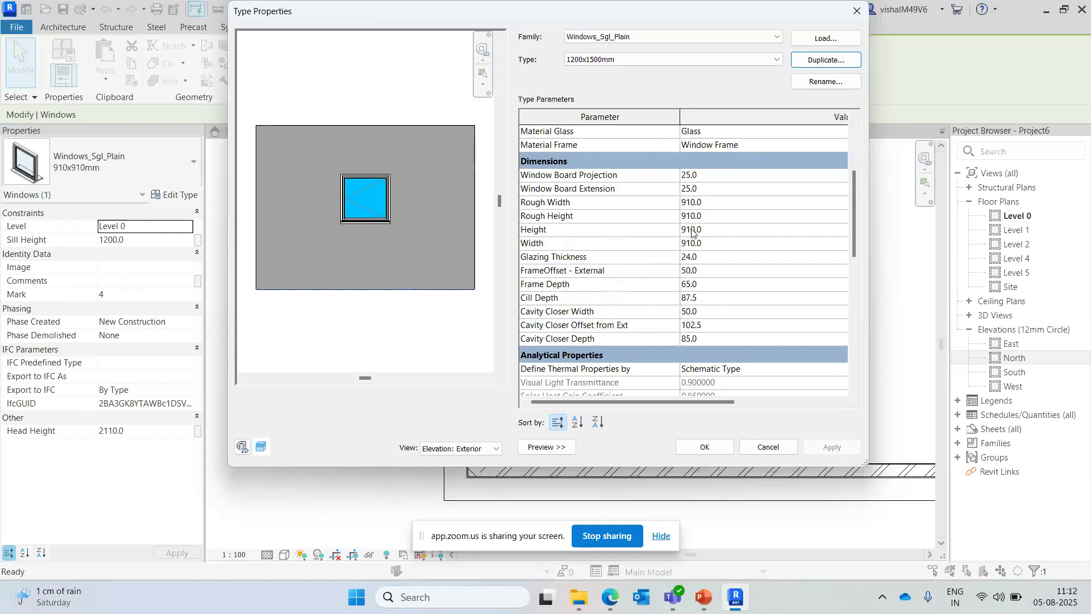
scroll(709, 231, "right", 3)
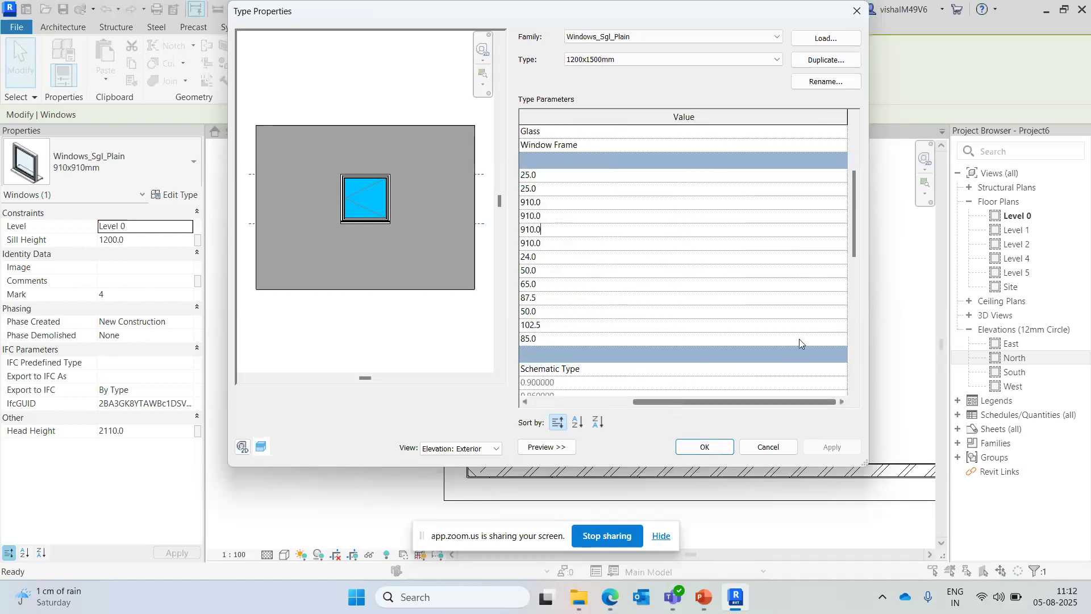
left_click_drag(692, 401, 552, 400)
left_click_drag(679, 118, 767, 115)
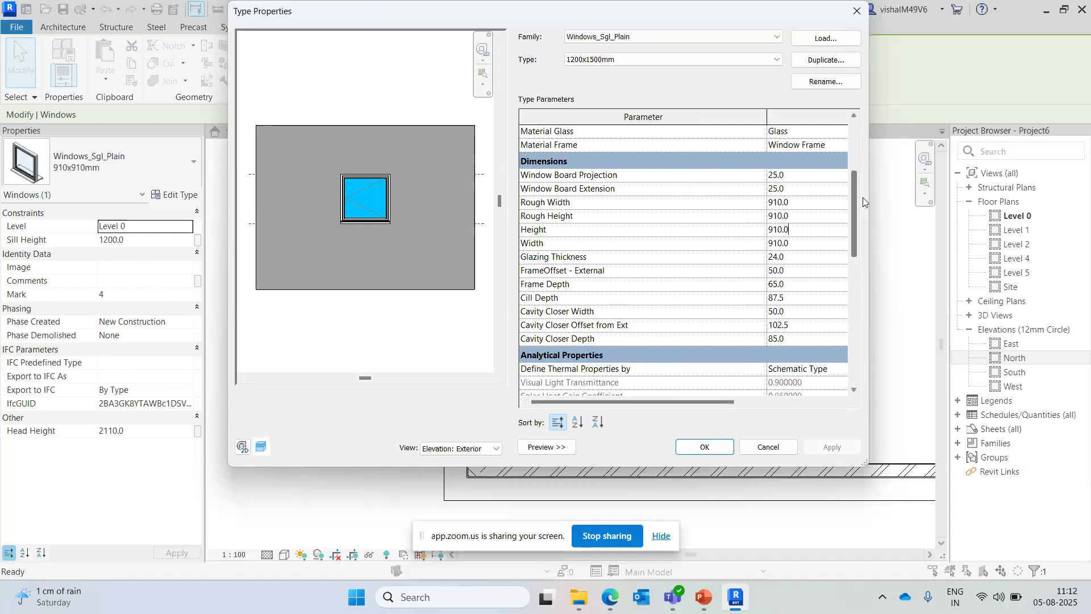
left_click_drag(869, 195, 1006, 195)
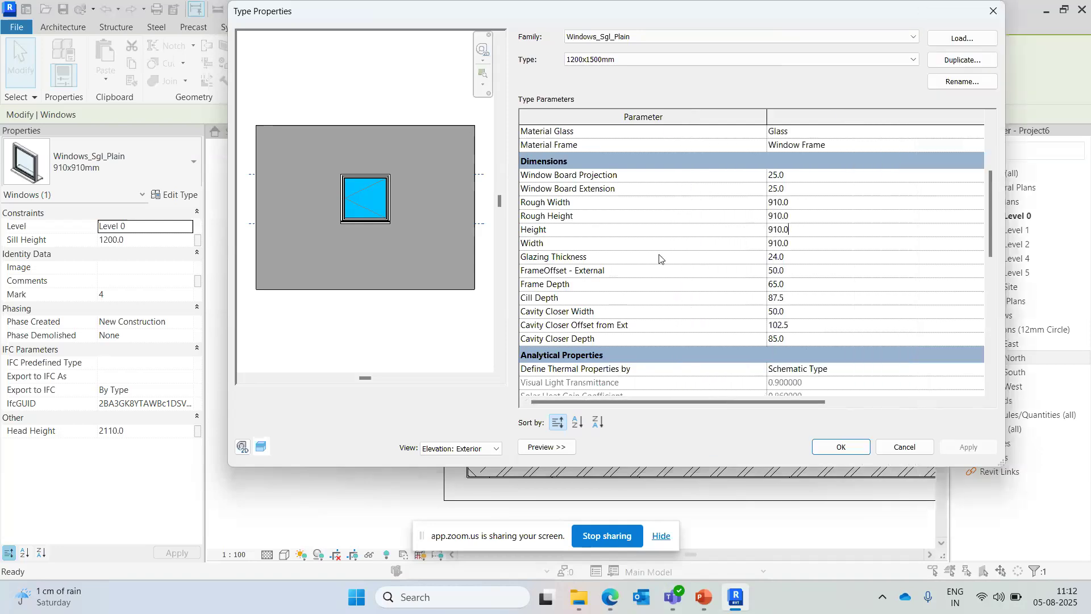
- Set the Height of the 1200x1500mm window type to 1500
left_click(804, 229)
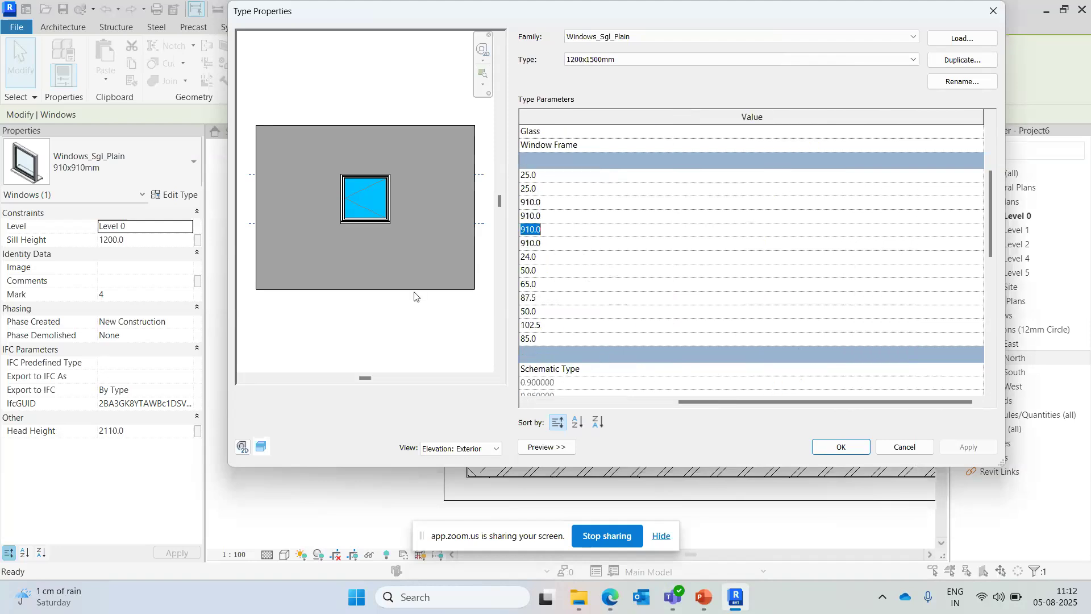
left_click_drag(821, 403, 671, 404)
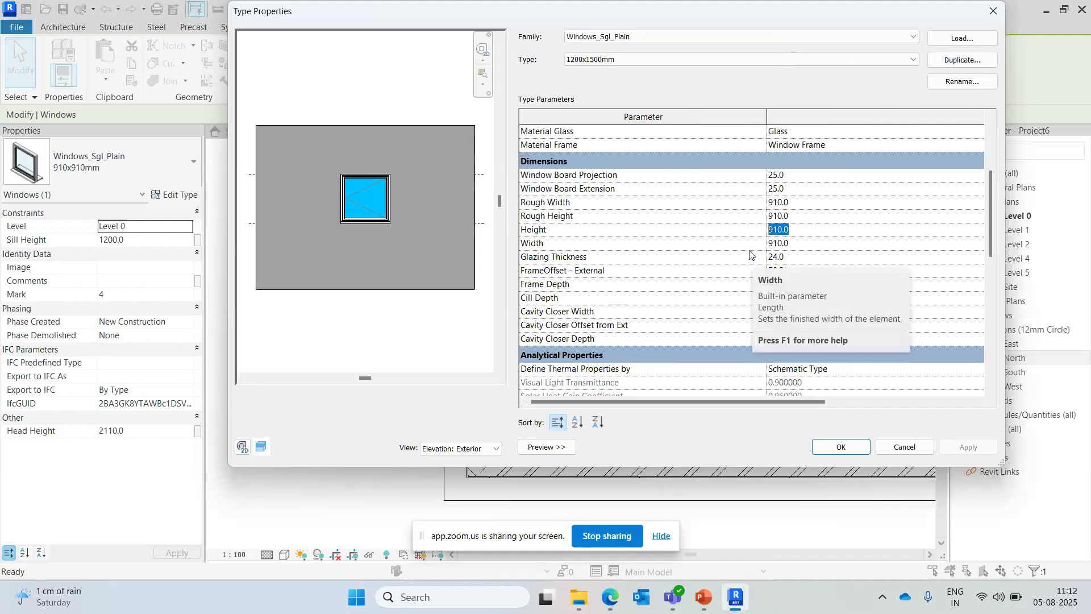
type("150")
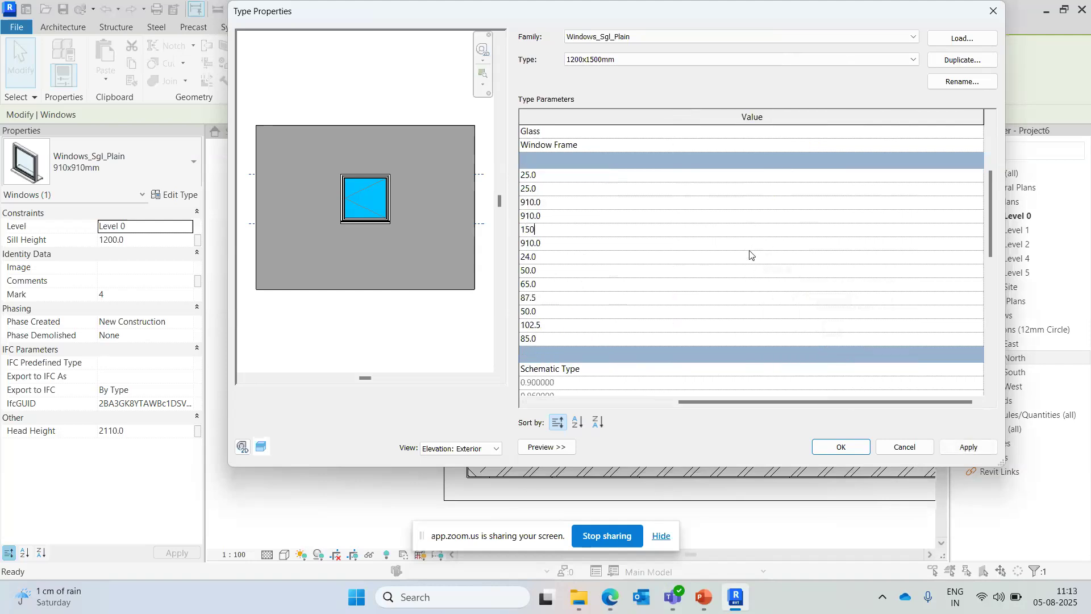
left_click_drag(700, 402, 551, 404)
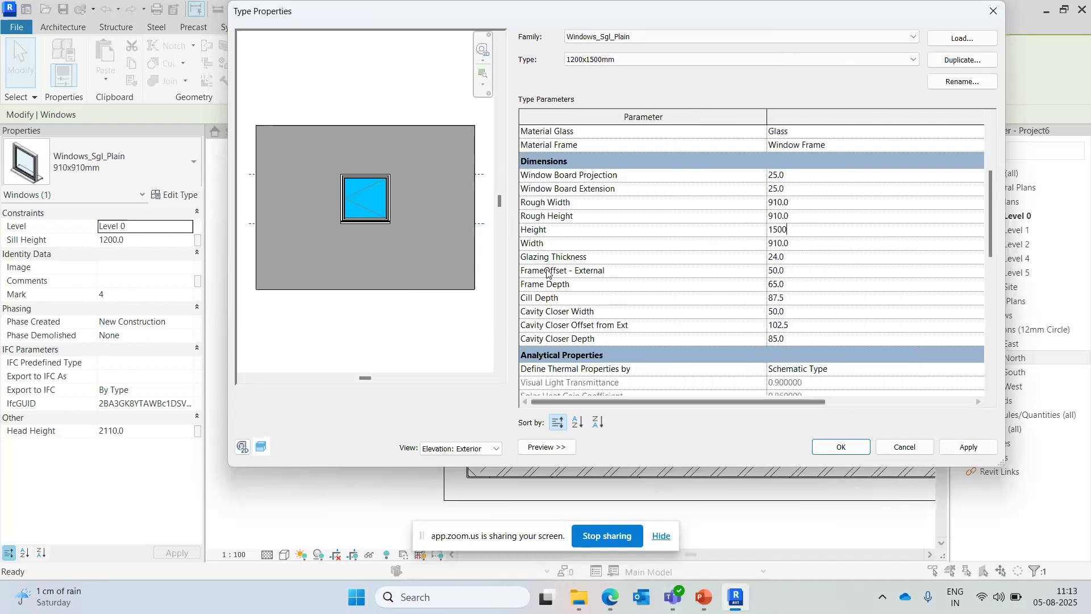
- Set the Width of the 1200x1500mm window type to 1200 and confirm the type properties
left_click(793, 244)
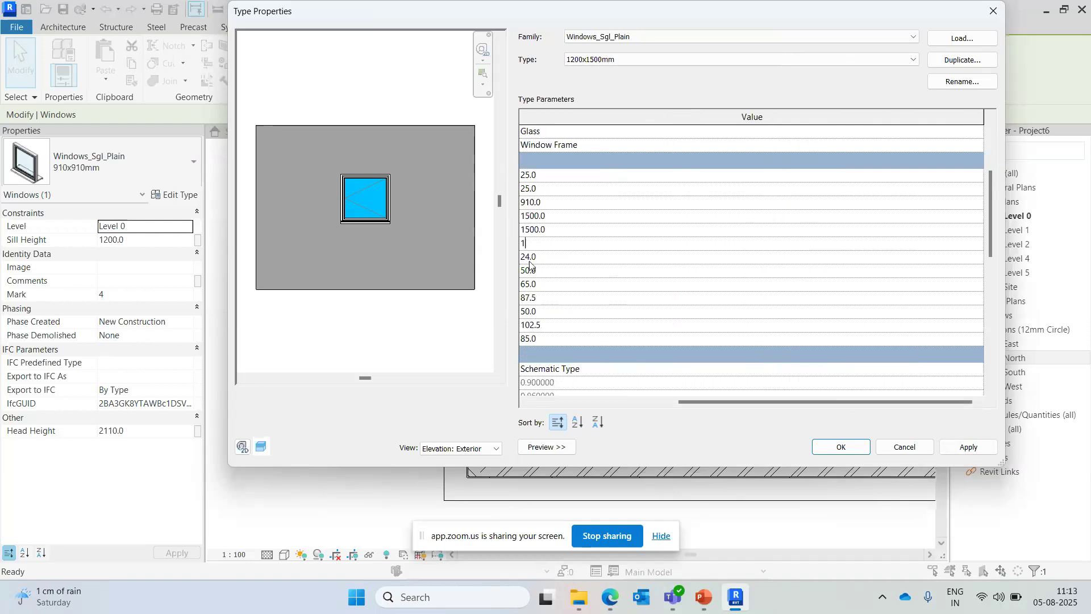
left_click(842, 449)
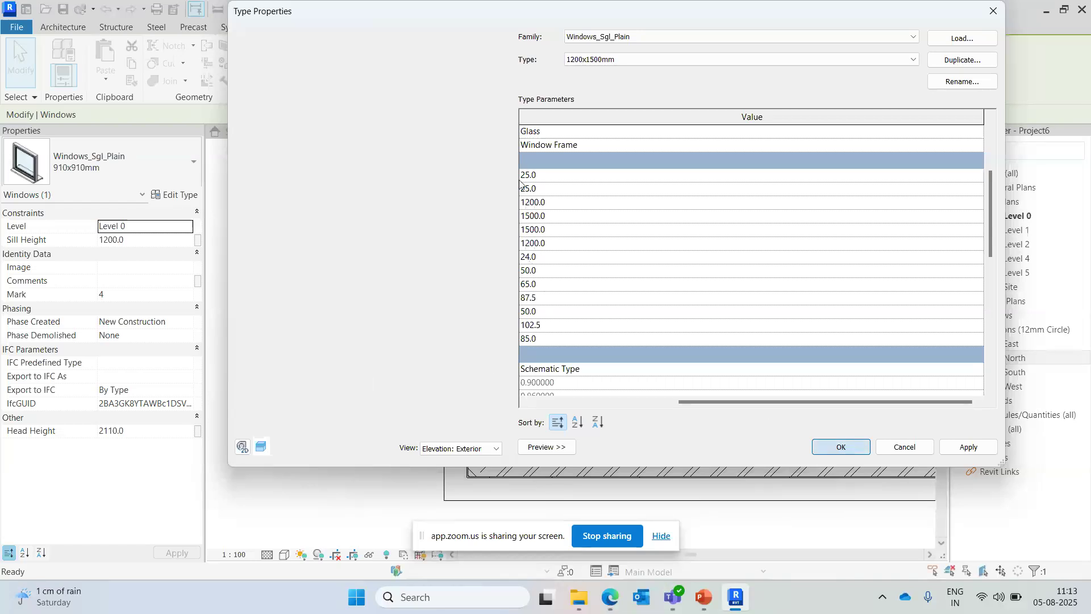
- Open the default 3D view, face the wall with the four windows and inspect the resized 1200x1500mm window
left_click(301, 9)
scroll(633, 394, "down", 3)
middle_click_drag(636, 394, 563, 372, "shift")
scroll(492, 319, "up", 3)
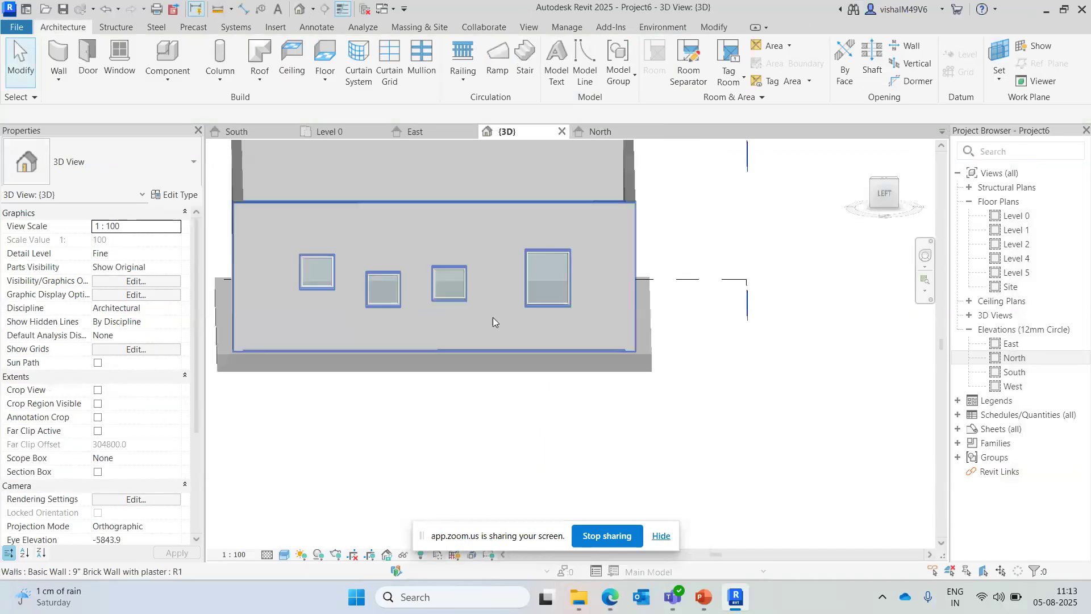
scroll(493, 317, "up", 3)
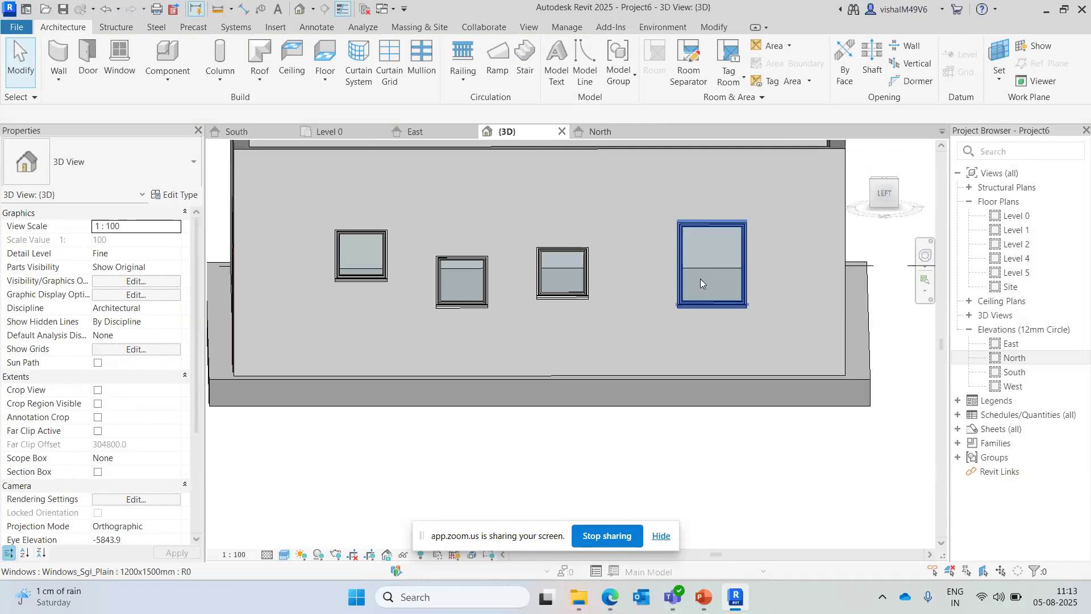
left_click(719, 294)
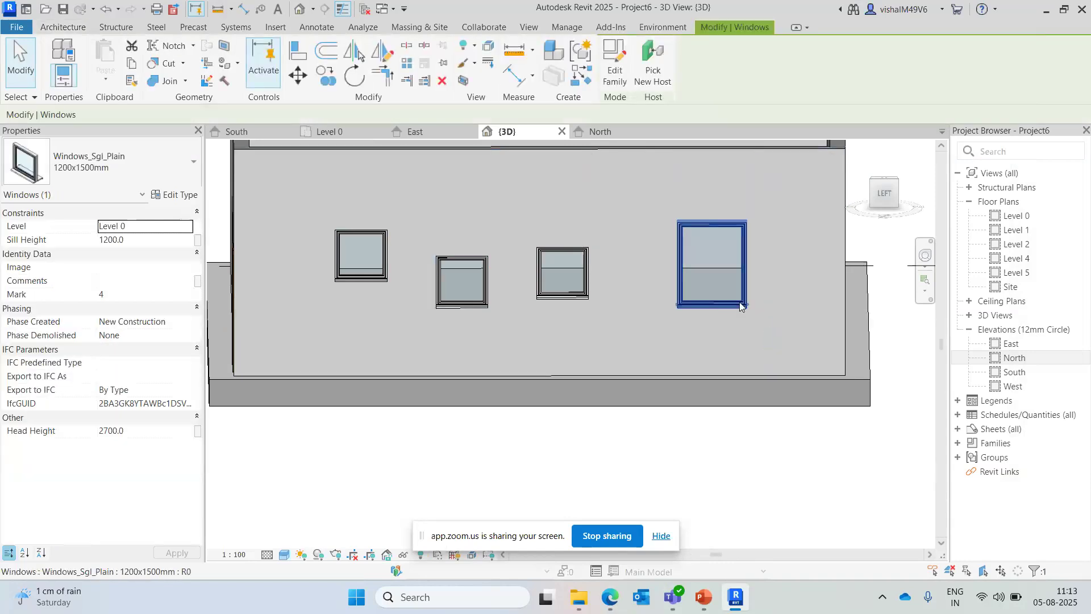
left_click(724, 283)
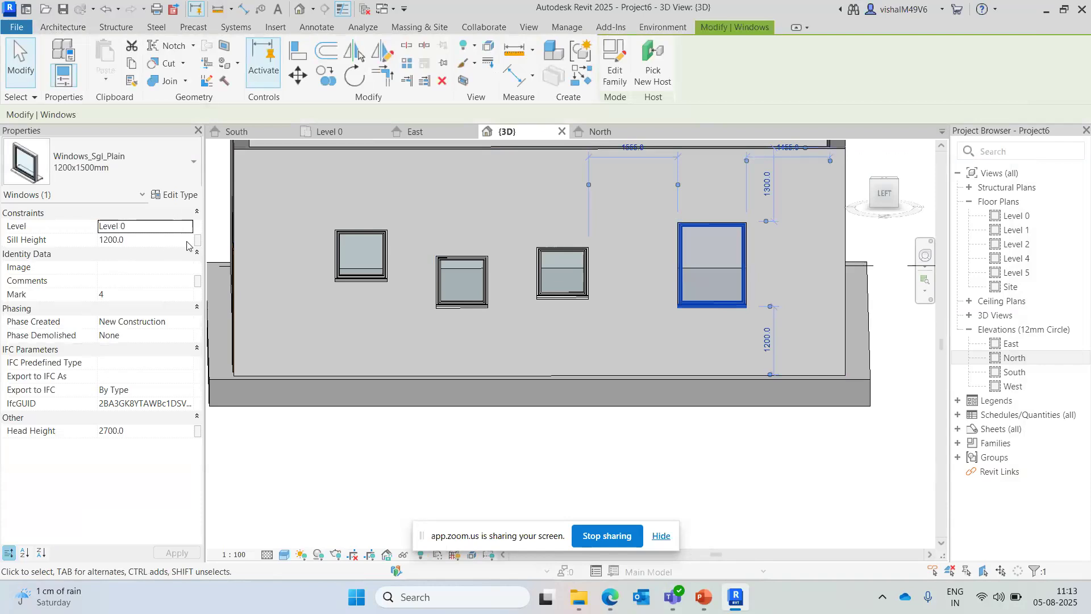
- Set the Sill Height of the 1200x1500mm window to 900
left_click(428, 436)
left_click(680, 265)
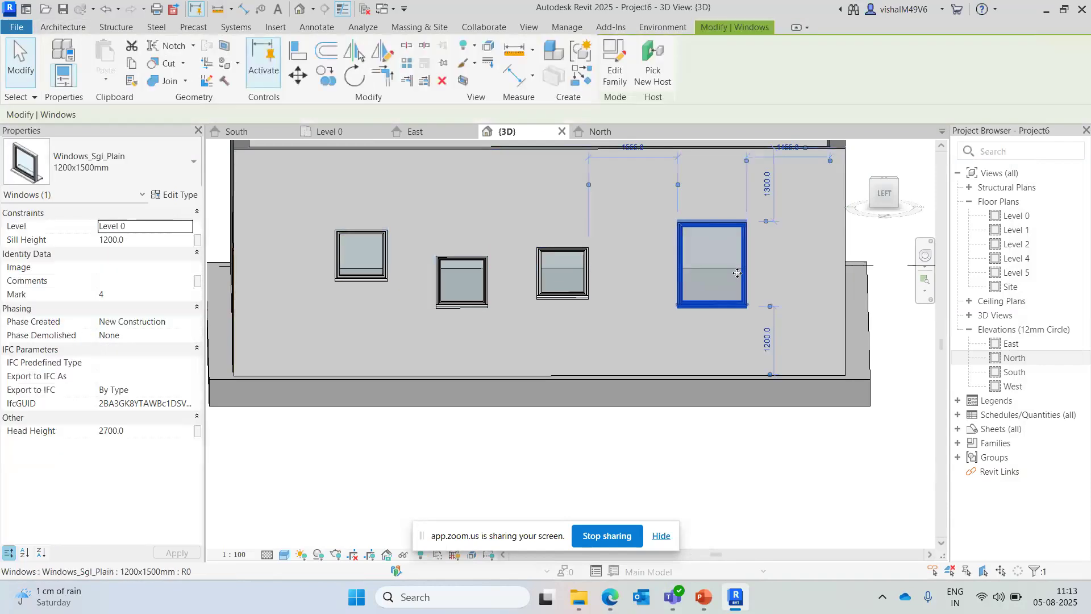
left_click(114, 239)
double_click(142, 239)
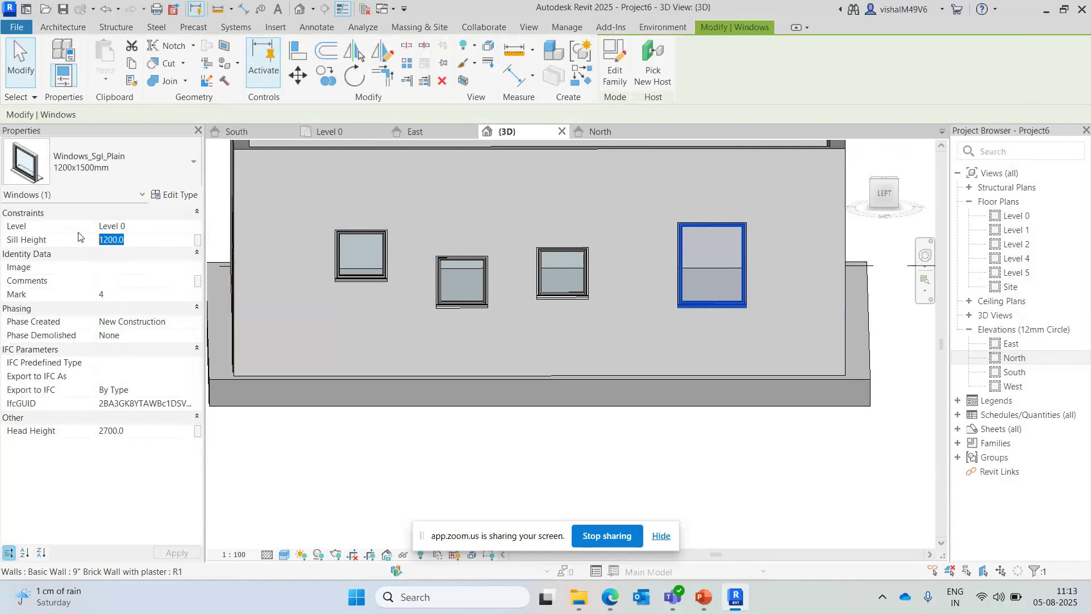
type("900")
key("Return")
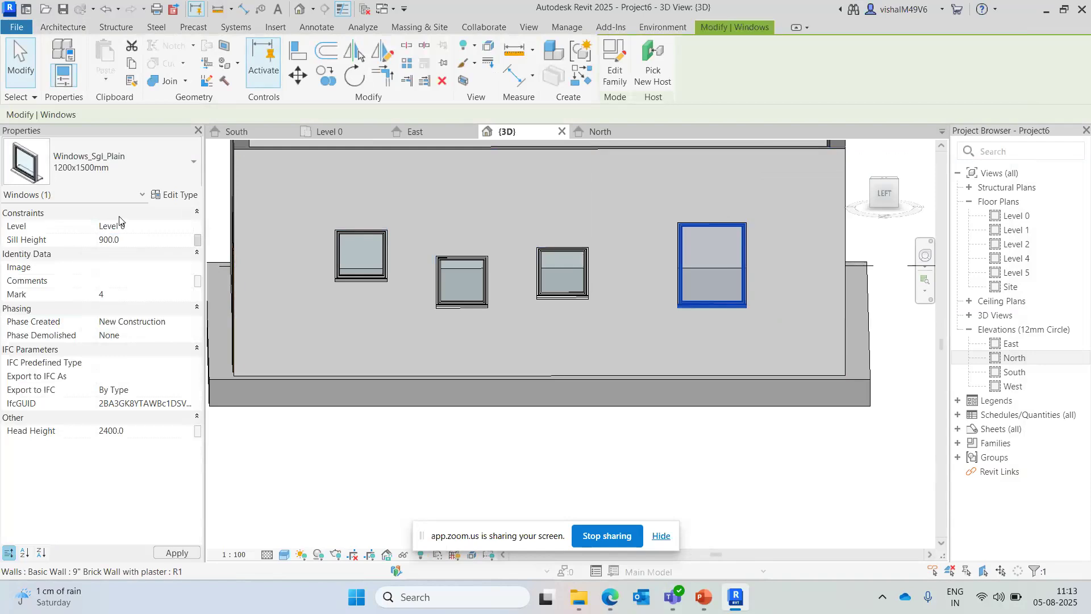
- Lower the 1200x1500mm window to a Sill Height of 300
left_click(77, 245)
type("300")
key("Return")
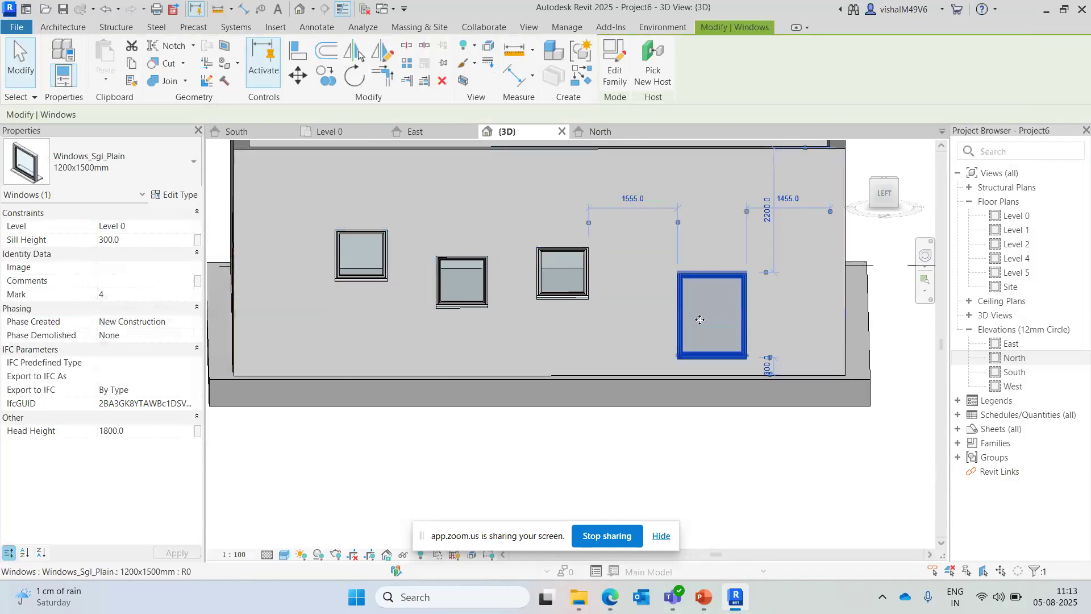
left_click(730, 470)
- Raise the 1200x1500mm window to a Sill Height of 900 and deselect it
middle_click_drag(629, 454, 602, 336, "shift")
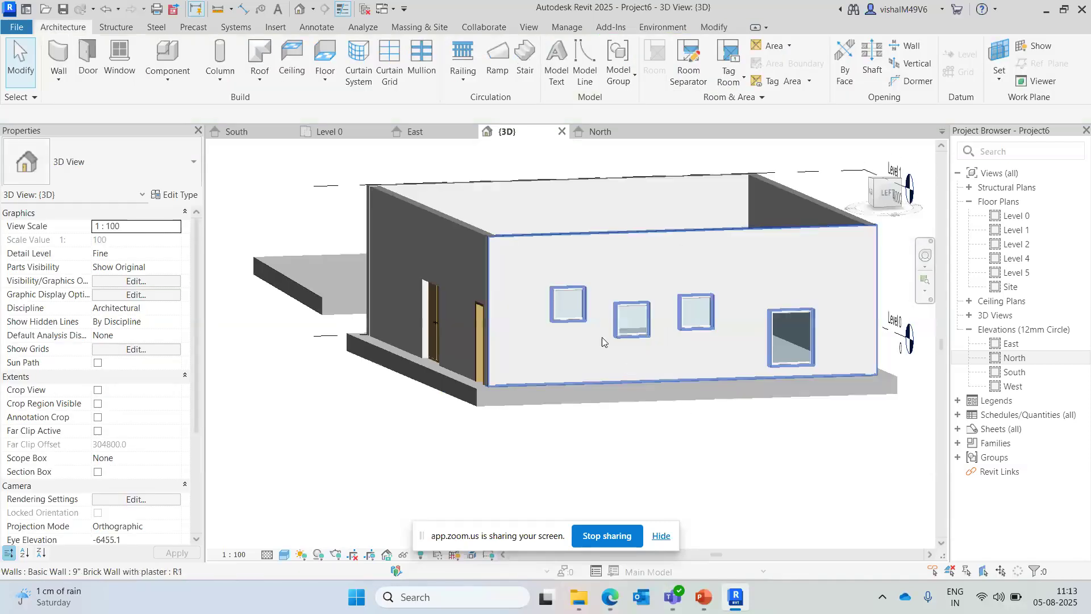
left_click(768, 333)
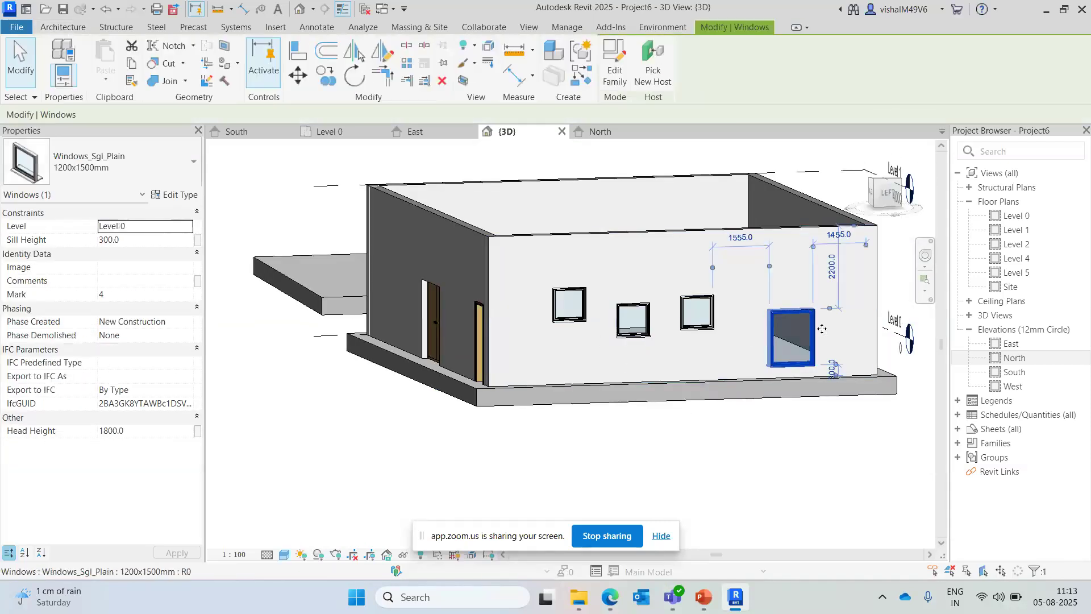
left_click(119, 240)
type("900")
key("Return")
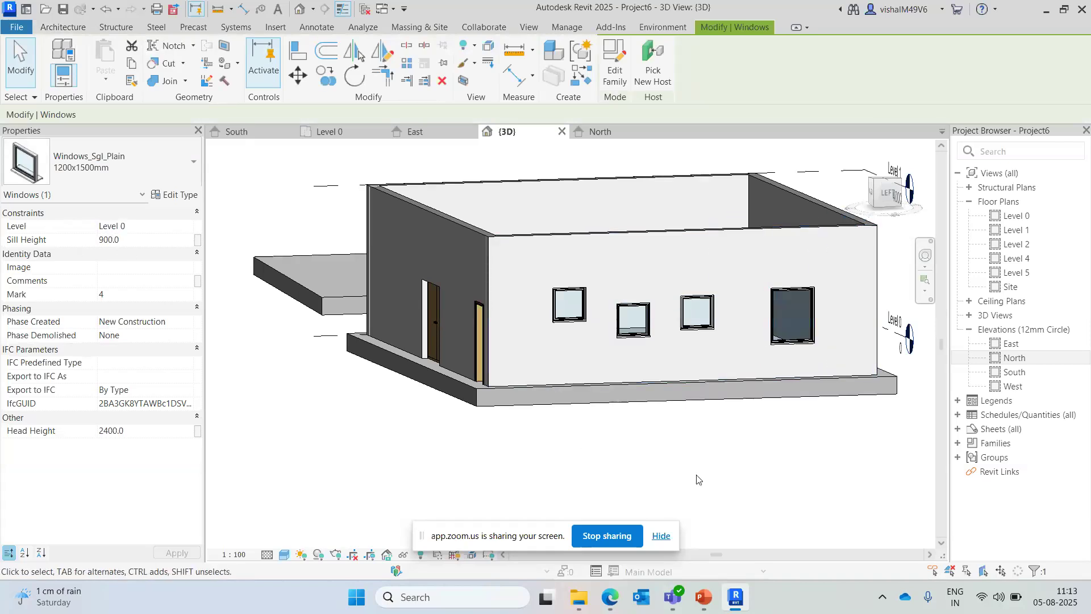
left_click(696, 475)
scroll(589, 341, "up", 3)
scroll(589, 341, "down", 4)
middle_click_drag(589, 341, 773, 477, "shift")
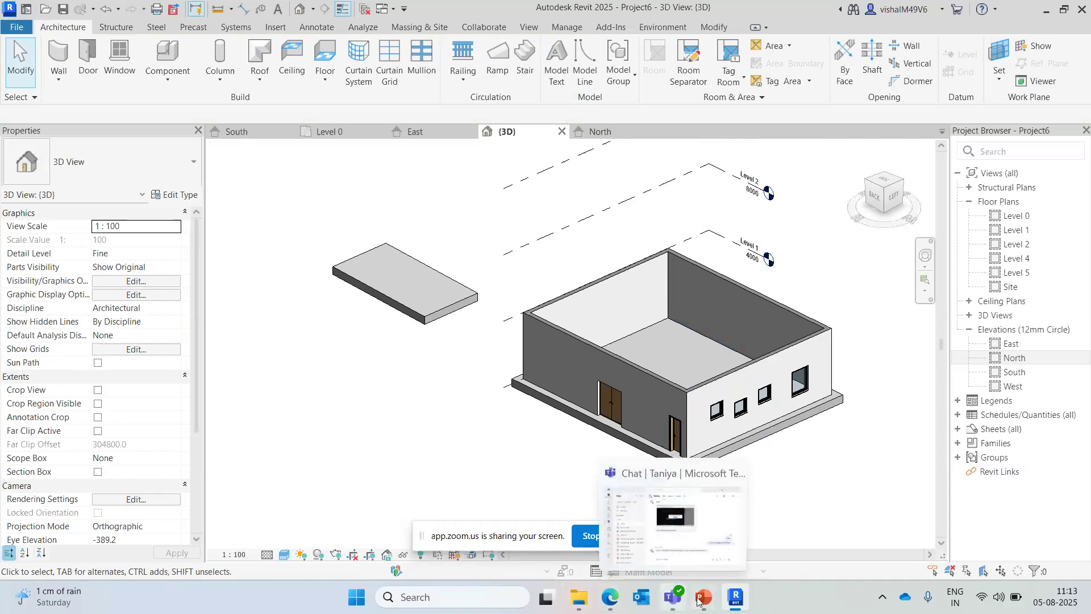
- Switch to the Zoom meeting in the browser and toggle the microphone, leaving it muted
mouse_move(614, 594)
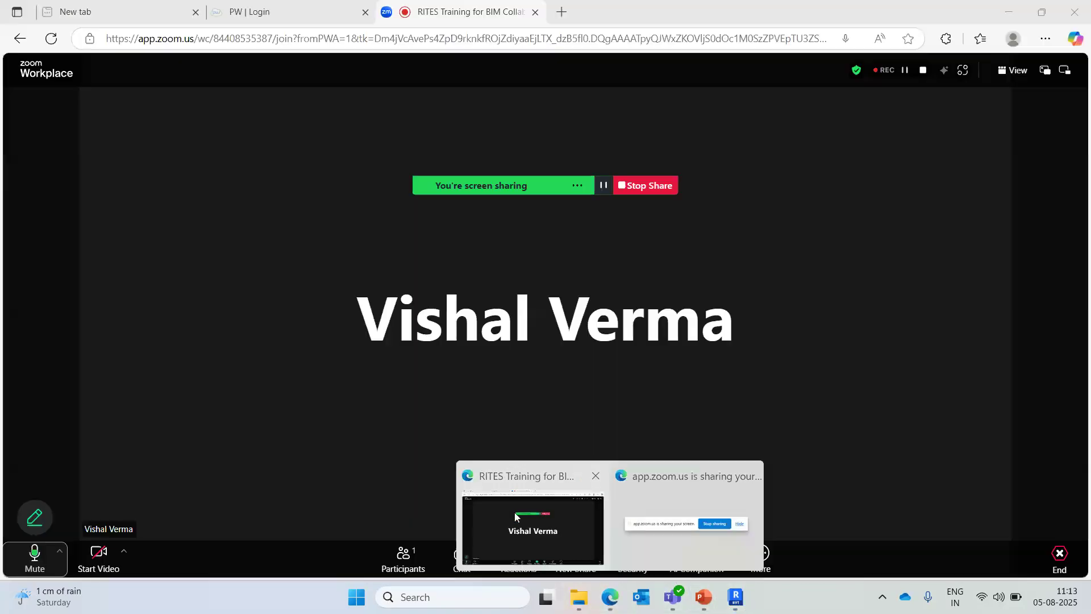
left_click(513, 512)
left_click(27, 560)
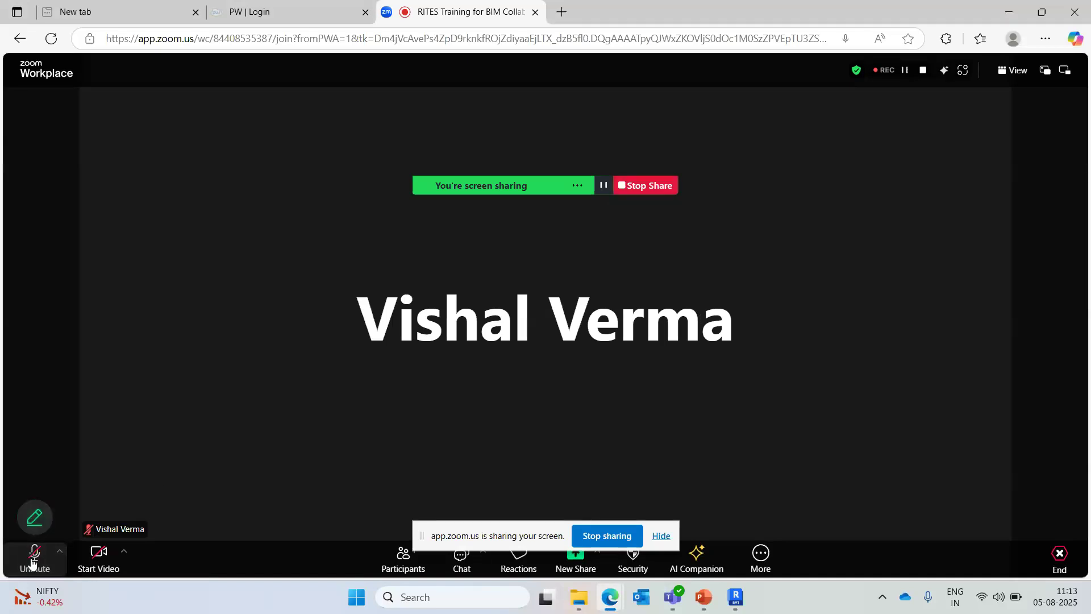
left_click(32, 561)
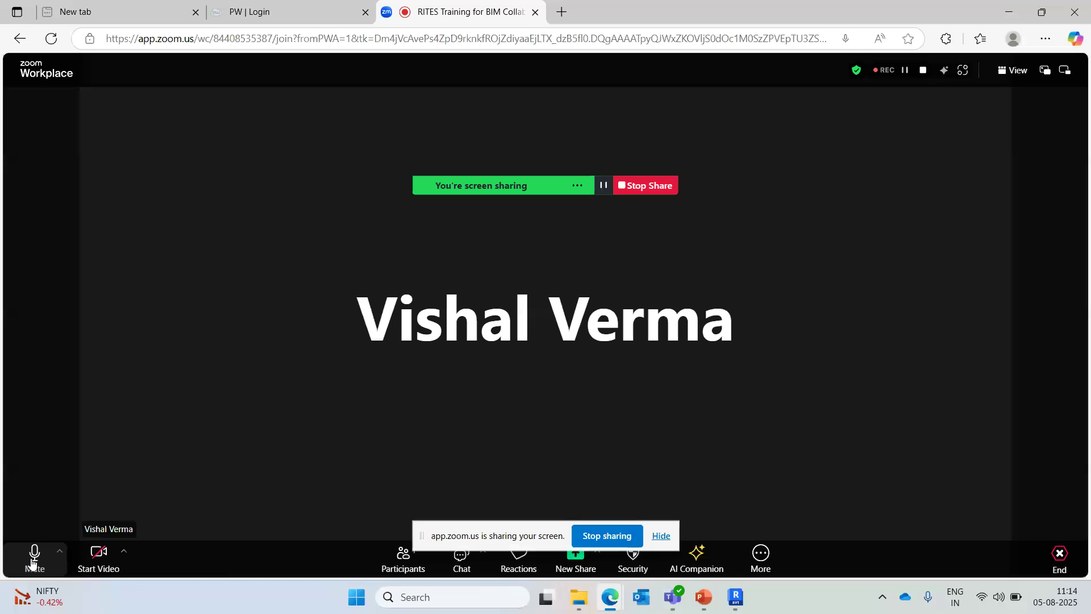
left_click(33, 562)
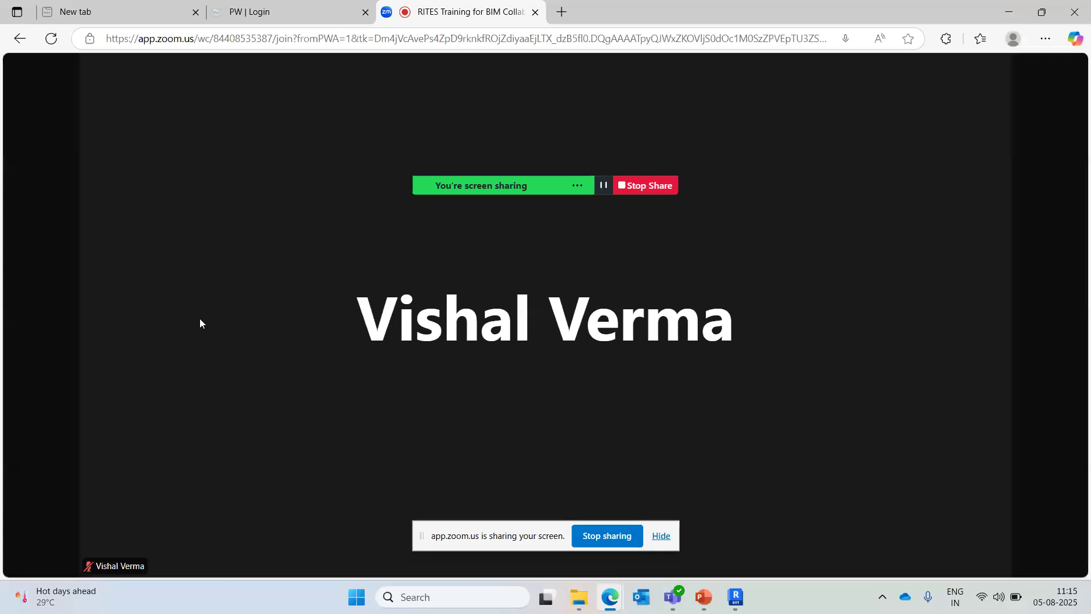
mouse_move(877, 560)
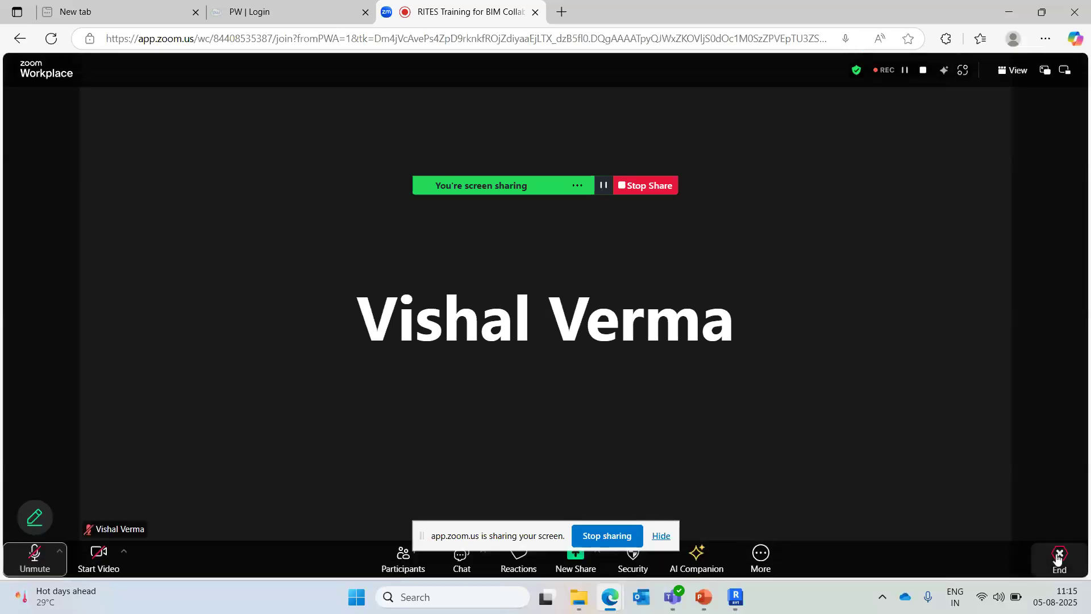